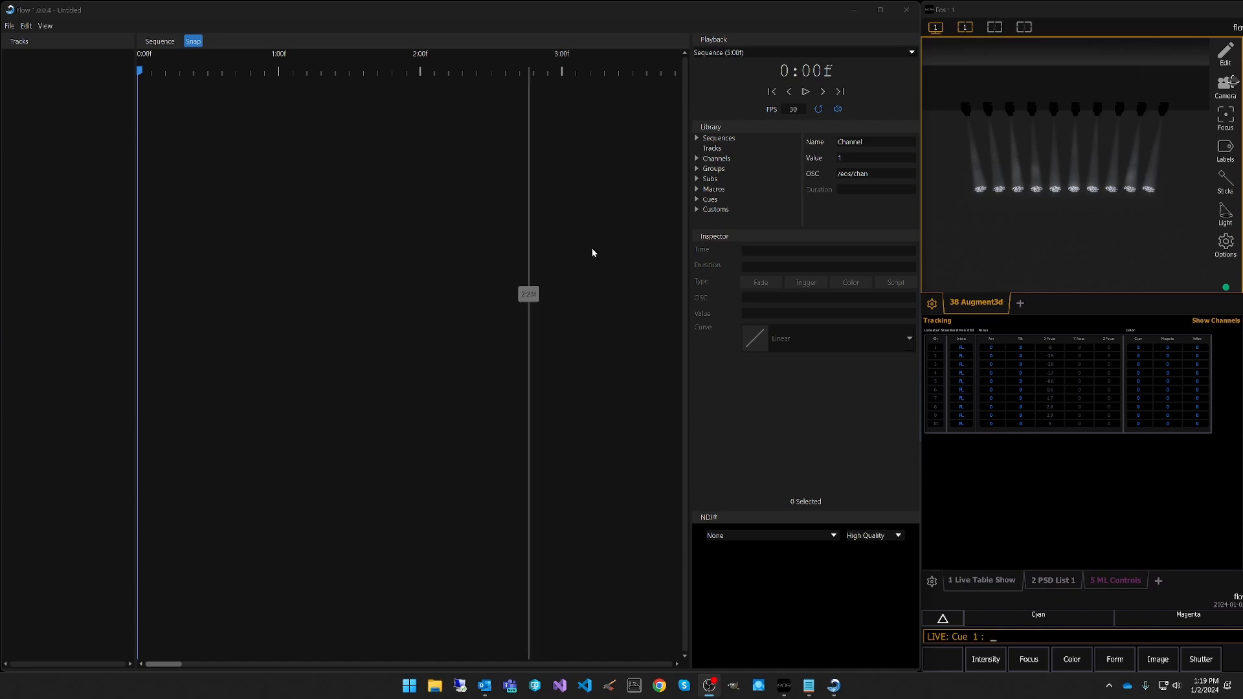
Expand the Channels and Groups categories in the library to view their entries.
left_click(696, 158)
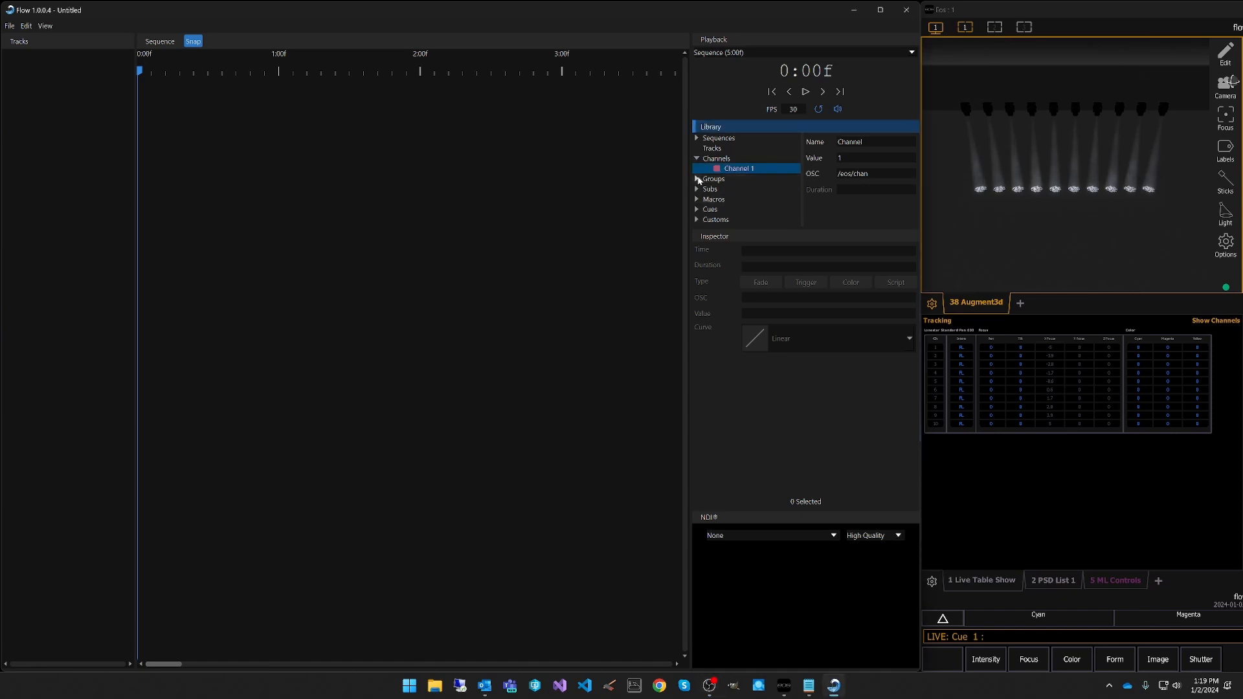
left_click(697, 178)
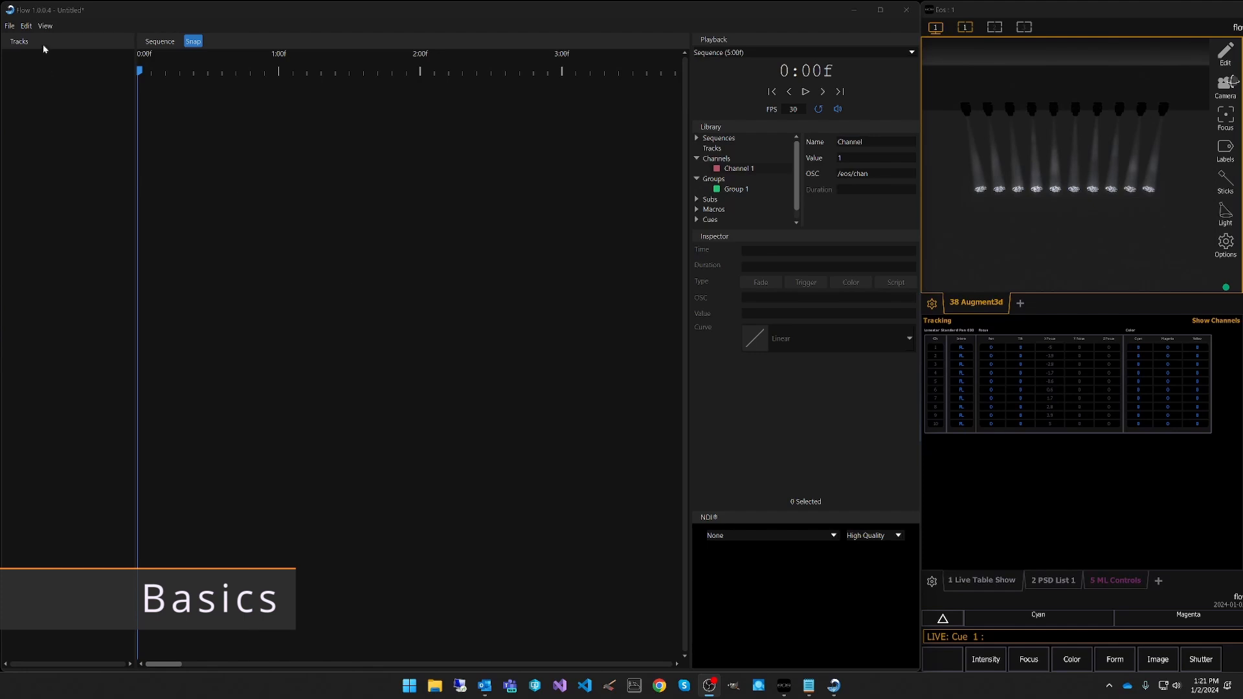
Show the log view and turn on debug messages in it.
left_click(44, 25)
left_click(65, 78)
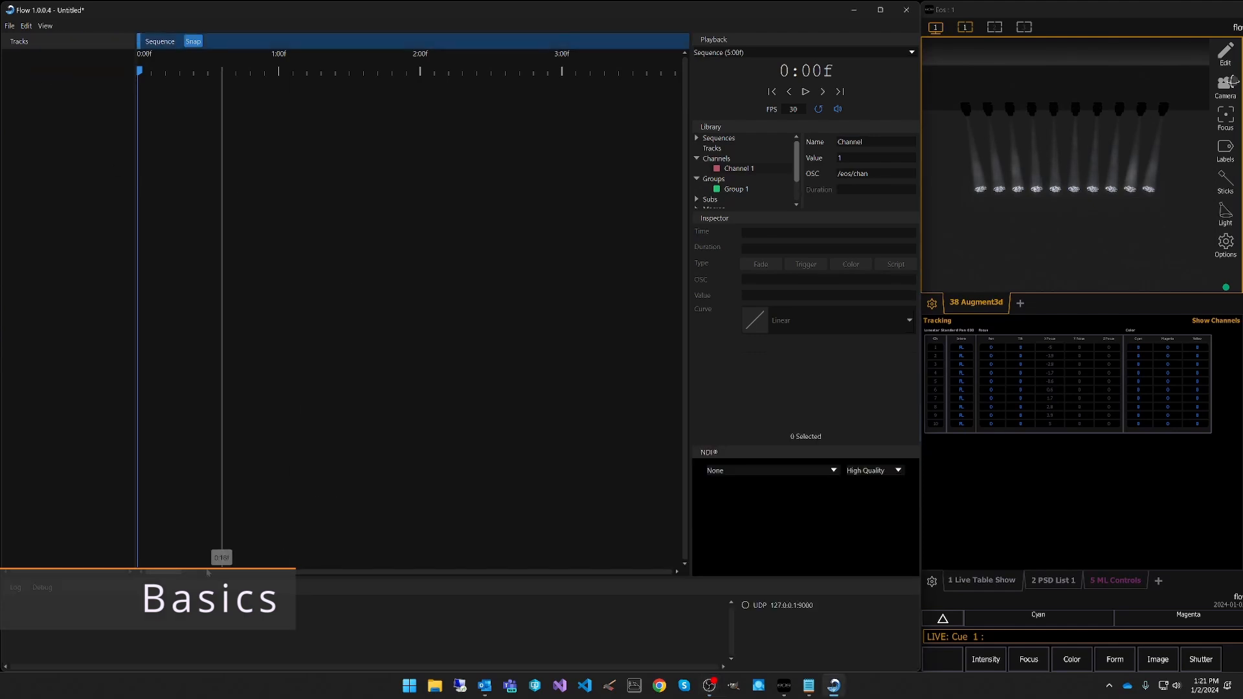
left_click(42, 588)
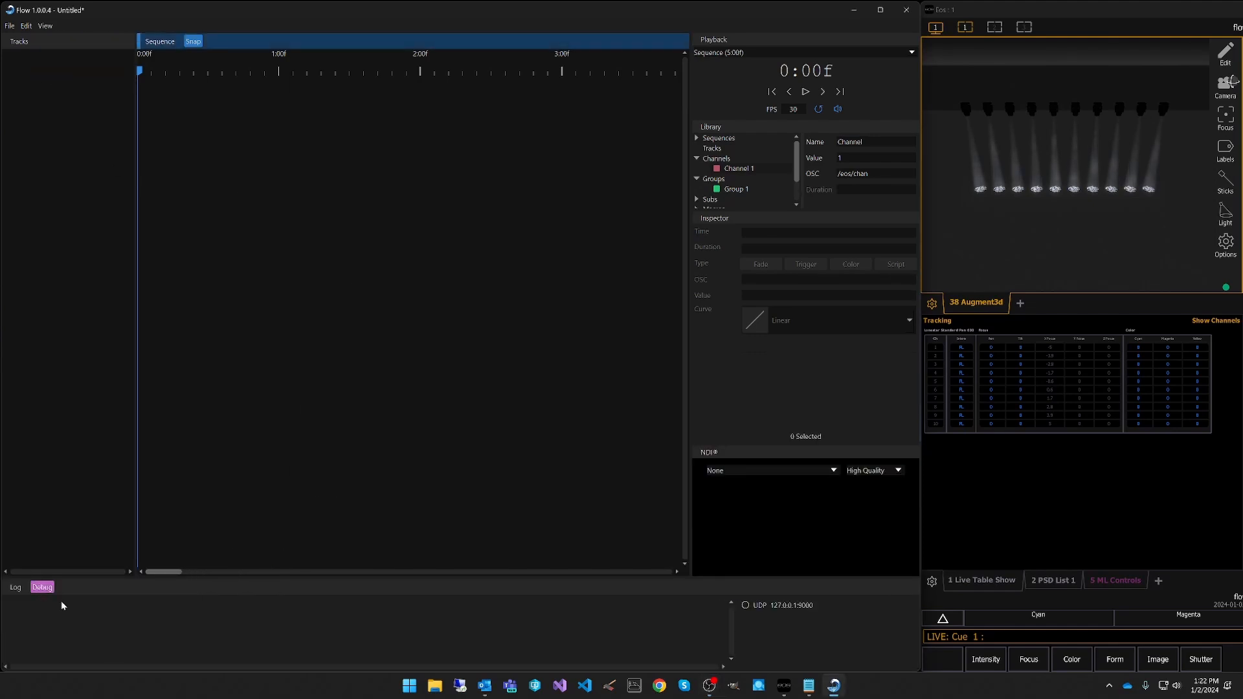
In the preferences, remove the UDP endpoint and add the TCP endpoint 127.0.0.1:3037.
left_click(27, 26)
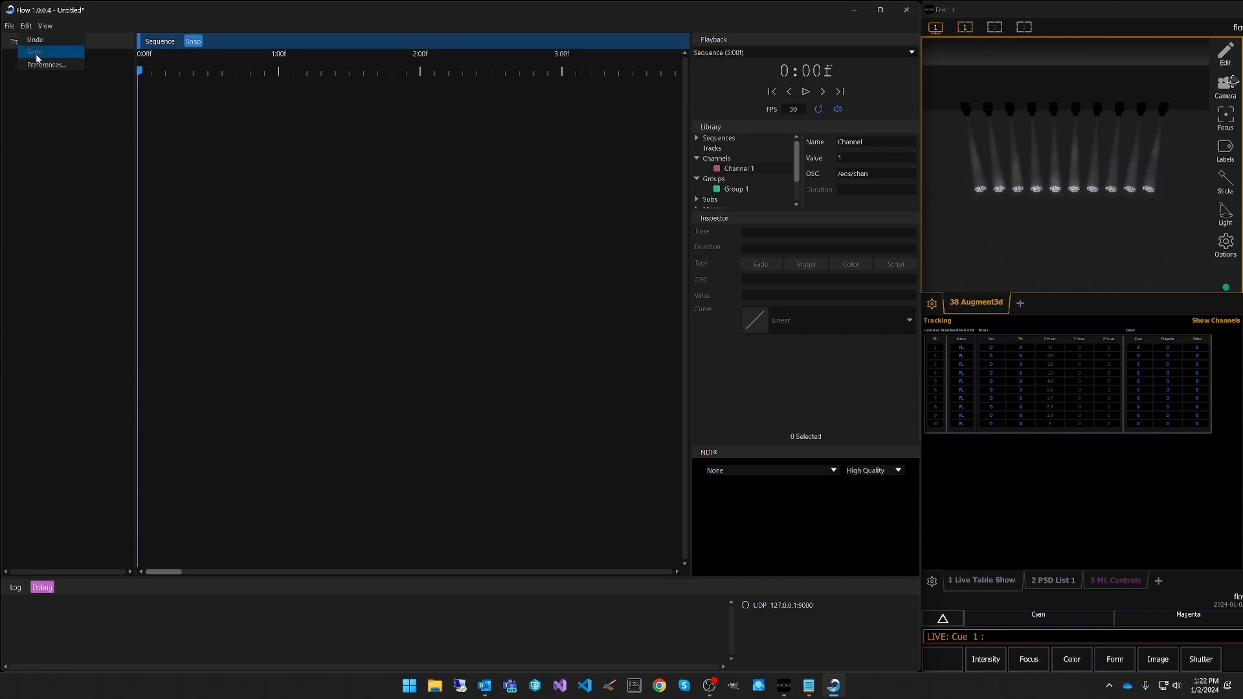
left_click(49, 52)
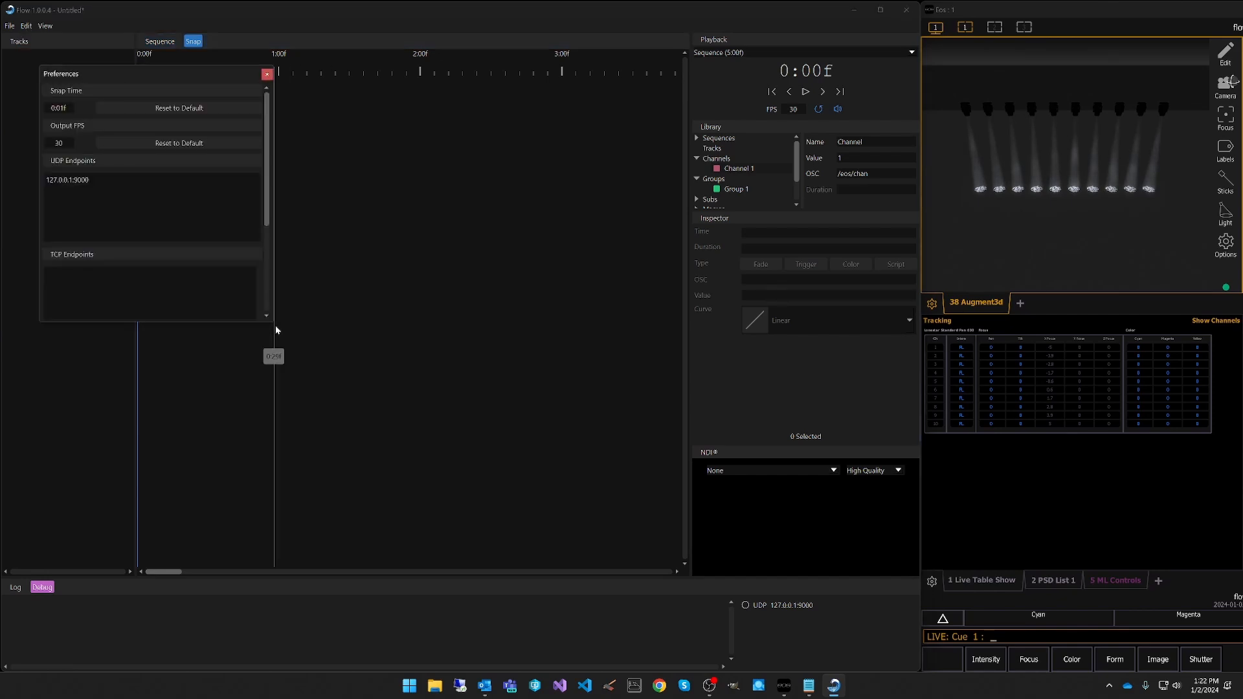
left_click_drag(272, 325, 308, 385)
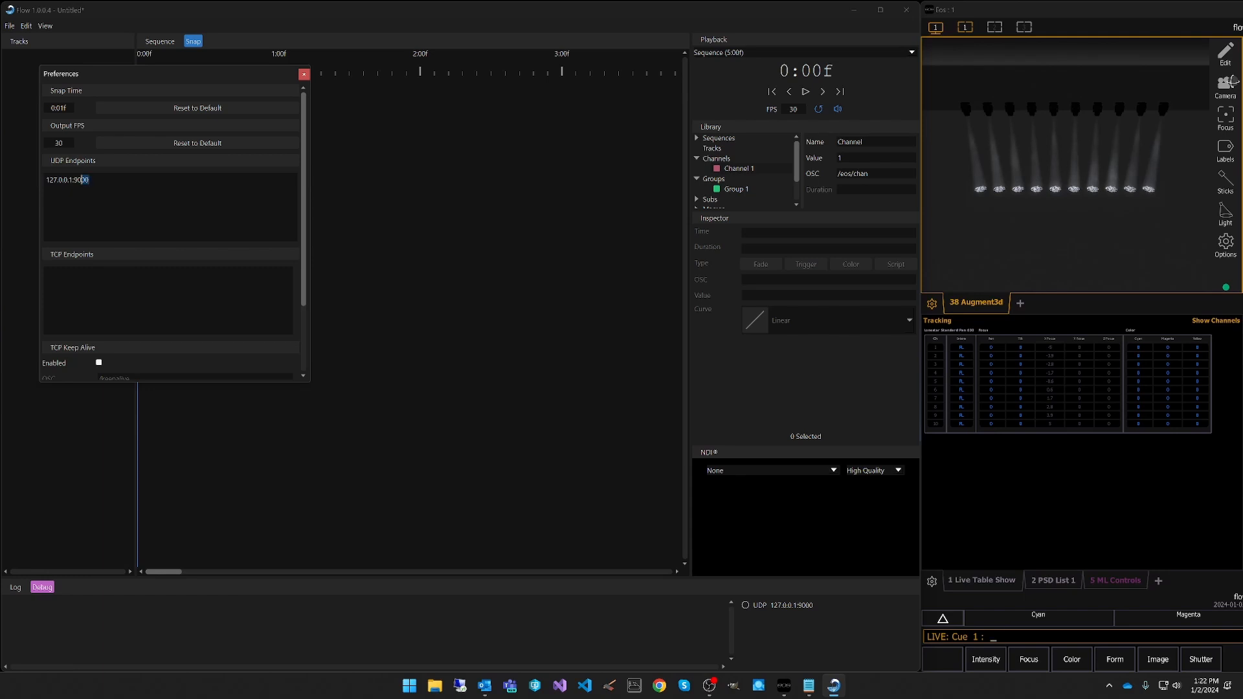
left_click_drag(82, 180, 45, 180)
key("ctrl+c")
key("BackSpace")
left_click(71, 274)
key("ctrl+v")
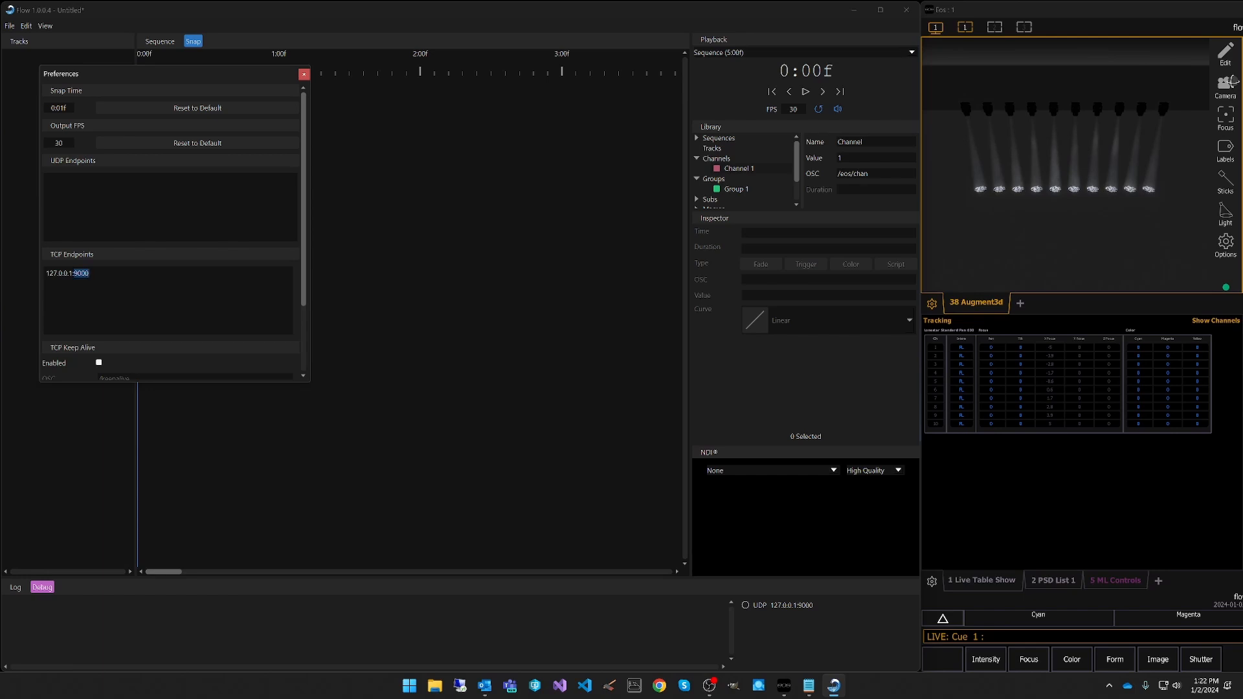
type("3037")
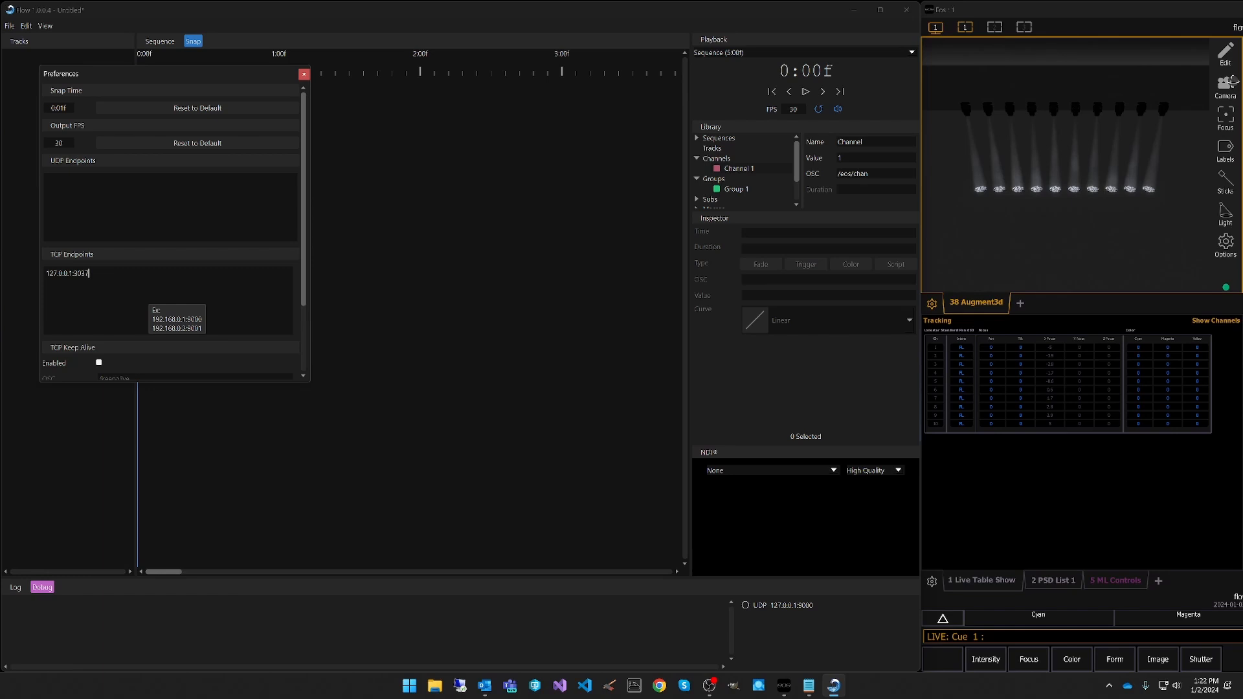
left_click_drag(310, 383, 308, 438)
left_click(302, 74)
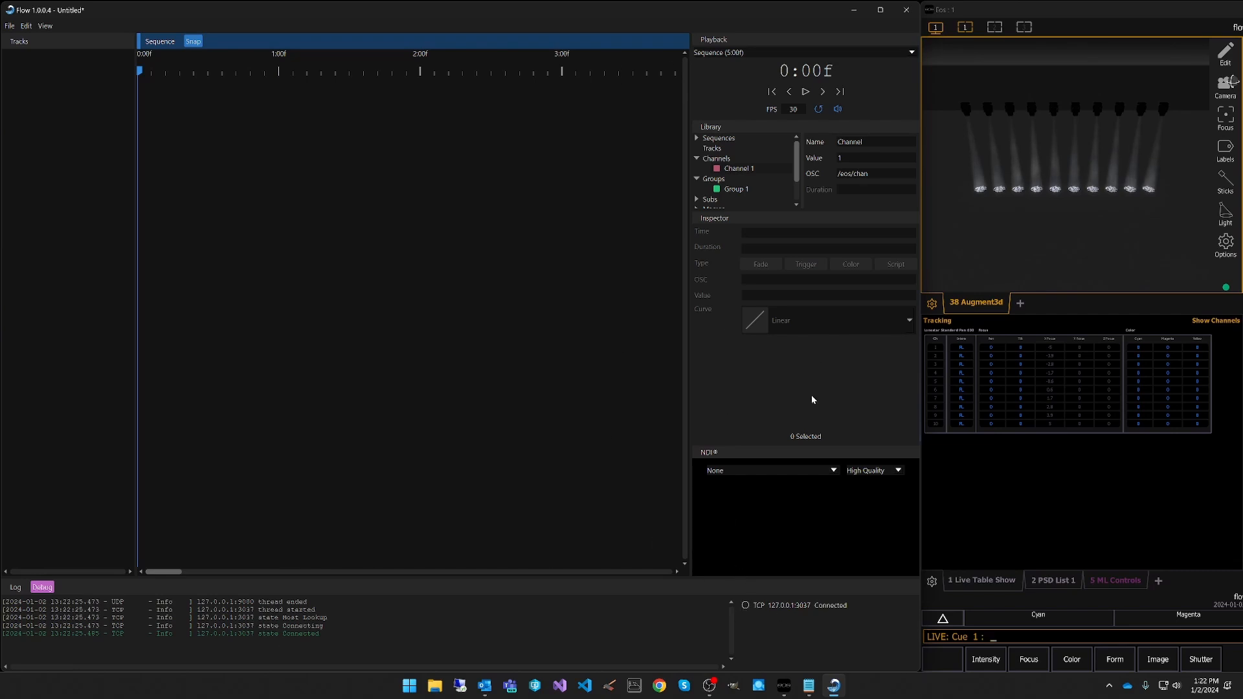
Place Channel 1 from the library on the timeline at 1:00f as a new track and expand its layers.
left_click_drag(738, 169, 288, 147)
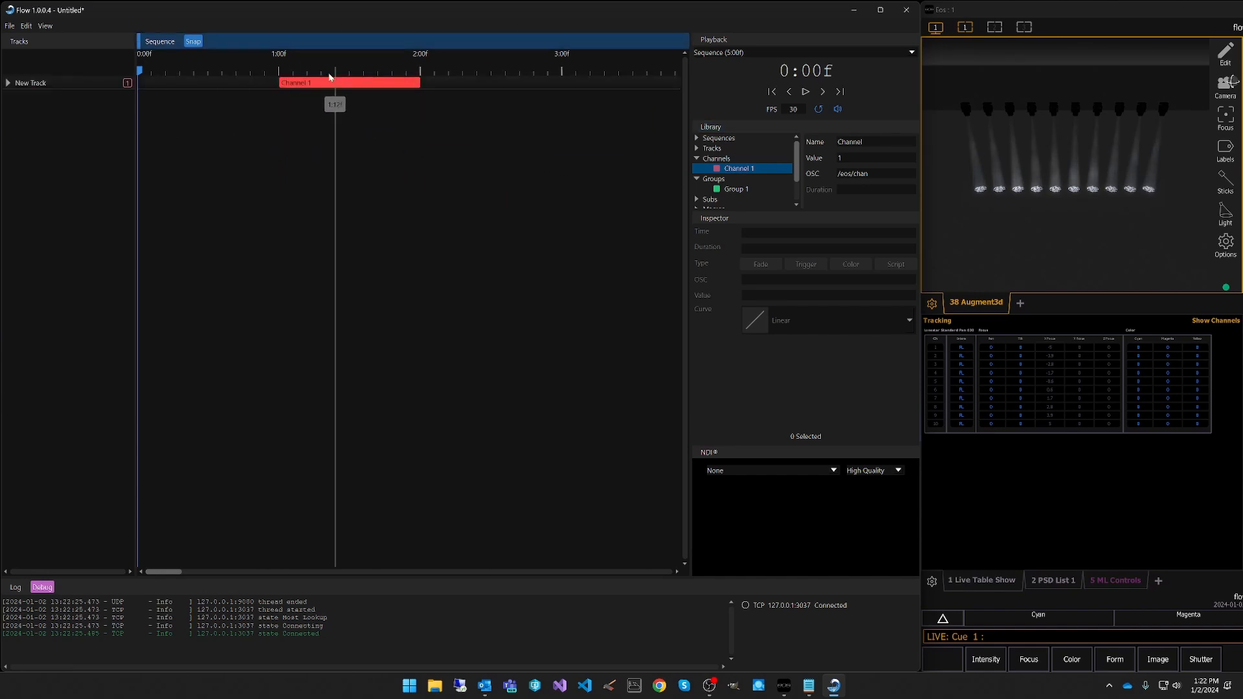
mouse_move(356, 83)
left_mouse_down()
mouse_move(341, 83)
mouse_move(381, 83)
mouse_move(321, 83)
mouse_move(363, 83)
left_mouse_up()
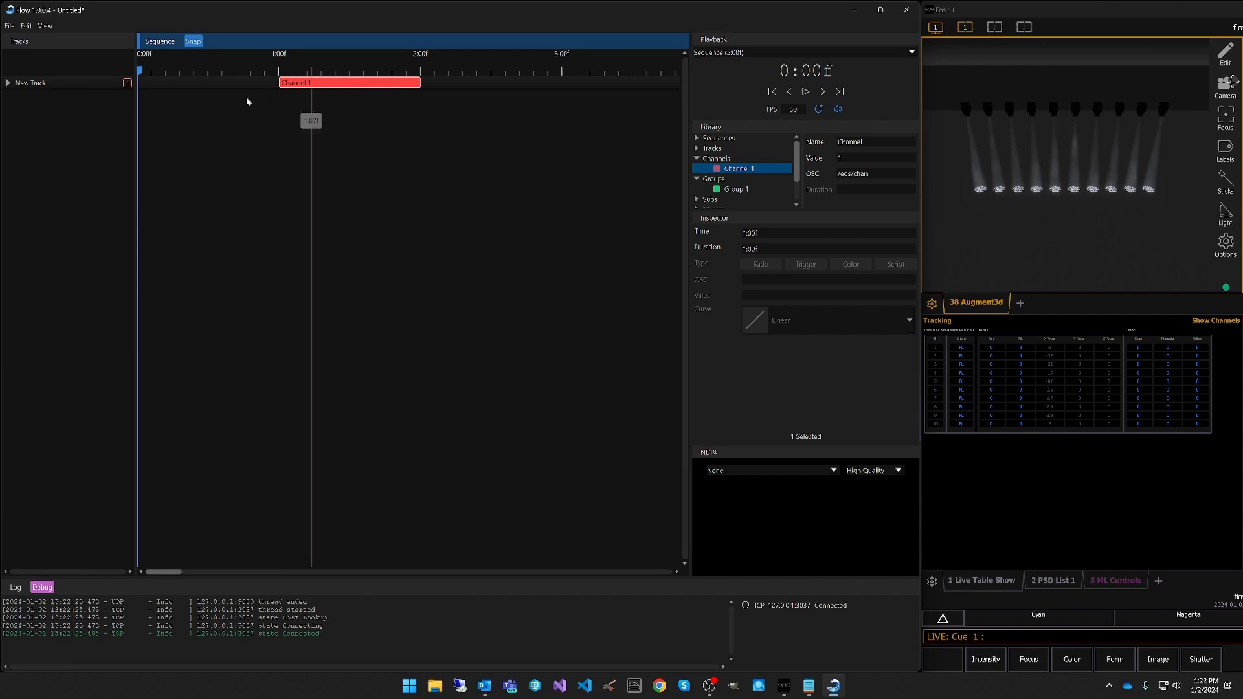
left_click(8, 83)
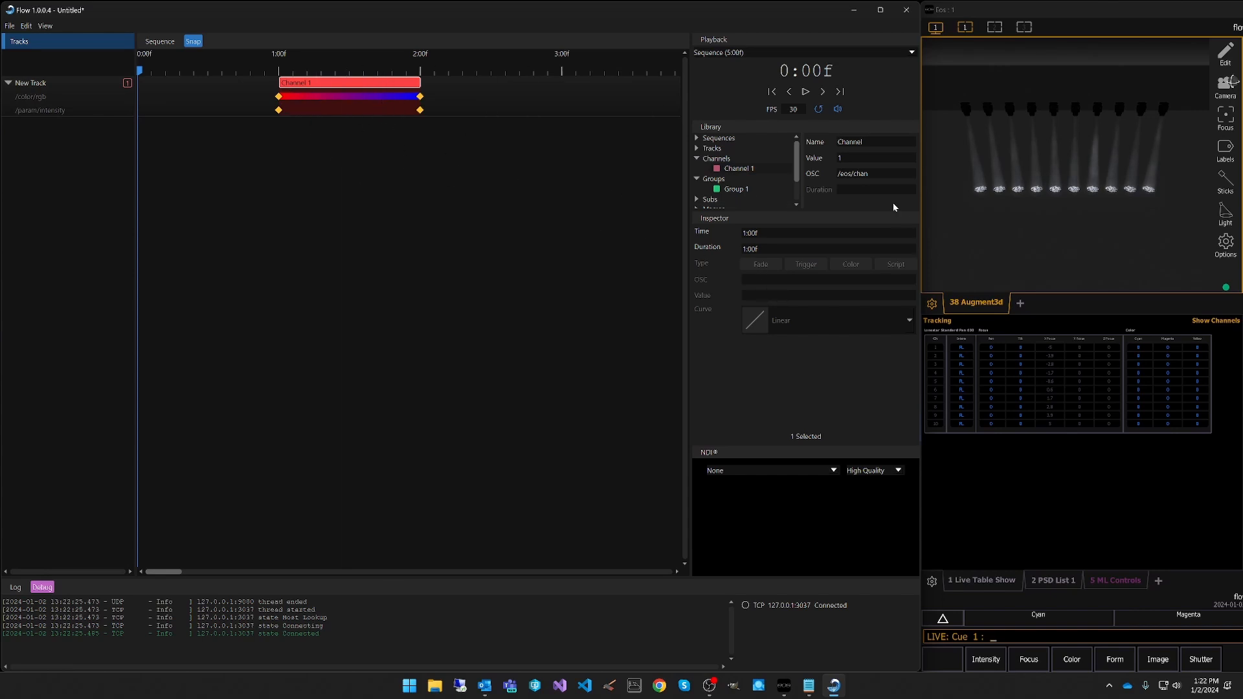
Inspect Channel 1's OSC address and value and its color and intensity keyframes, and play the sequence.
left_click(838, 174)
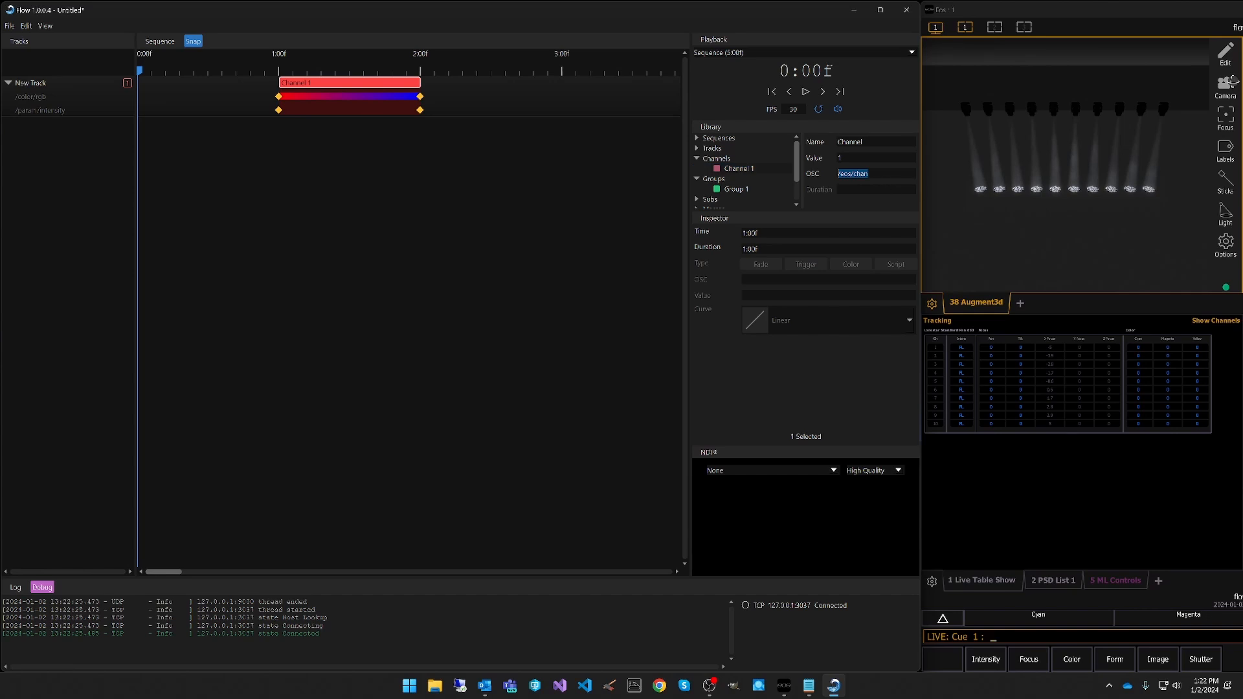
left_click(840, 158)
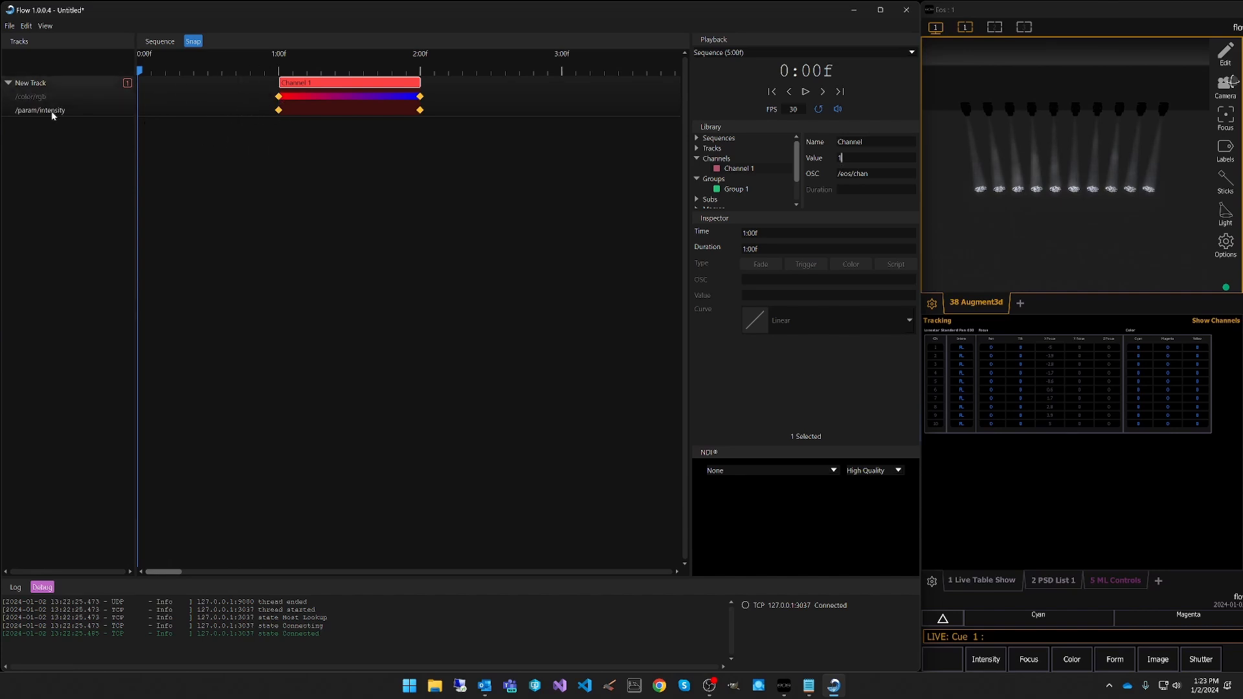
left_click(279, 97)
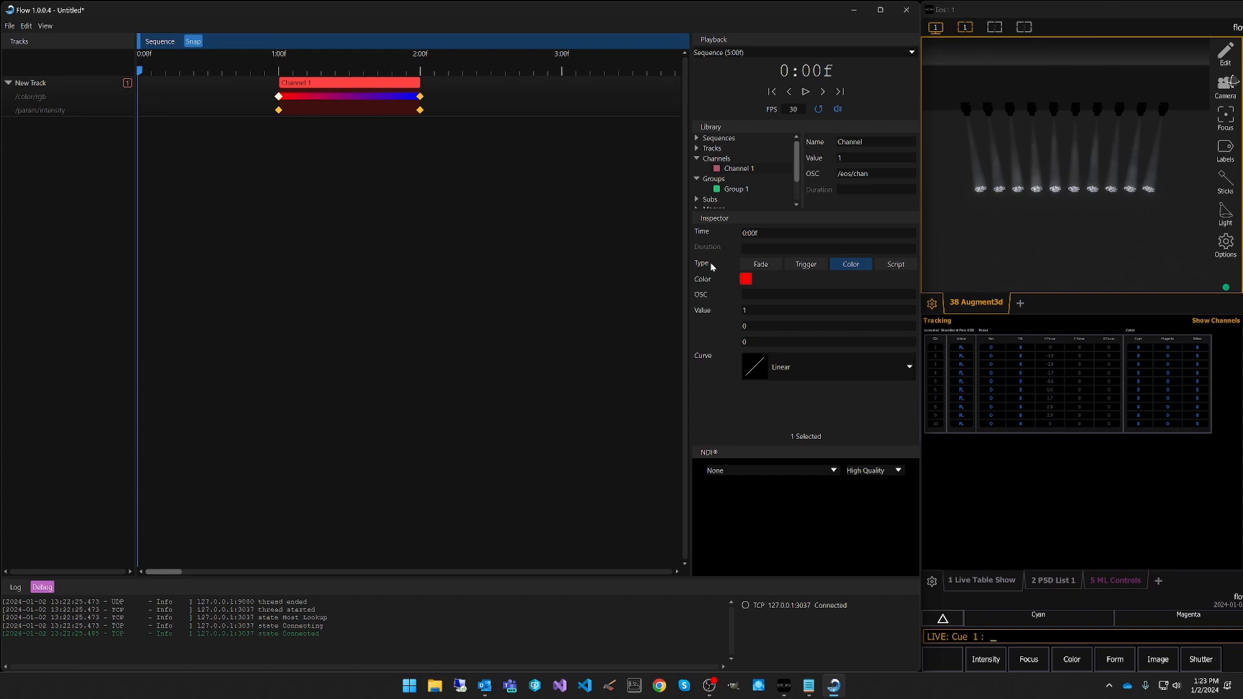
left_click(747, 286)
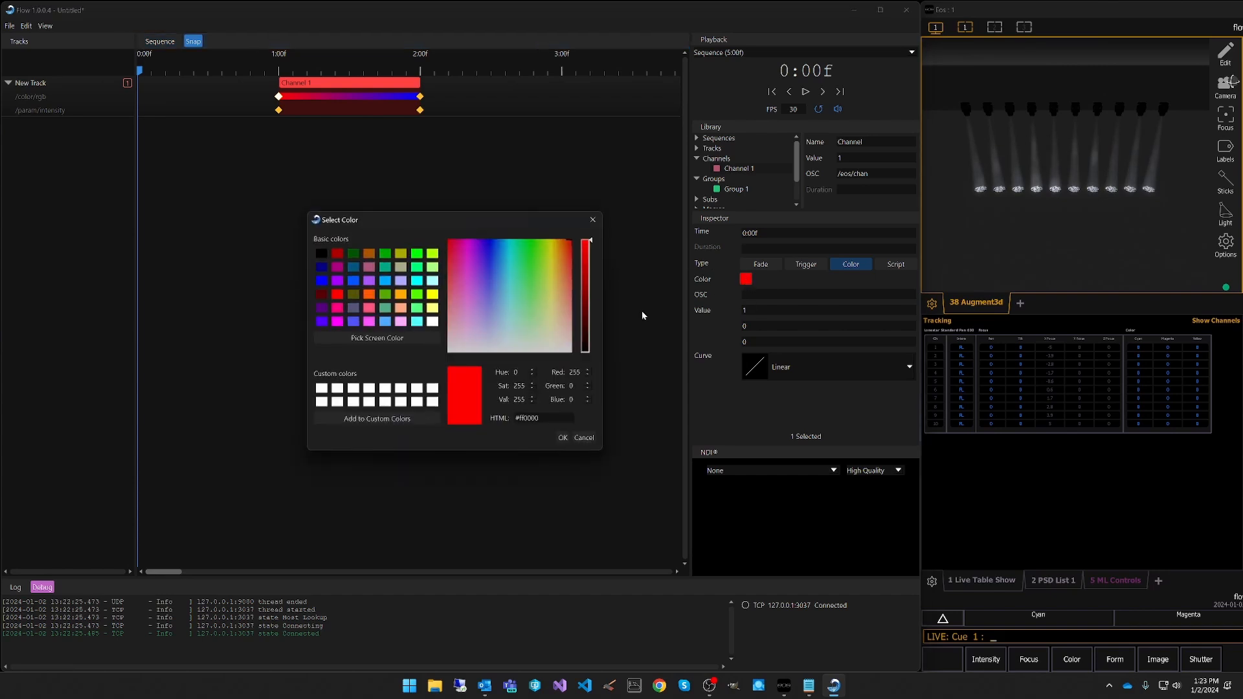
left_click(592, 220)
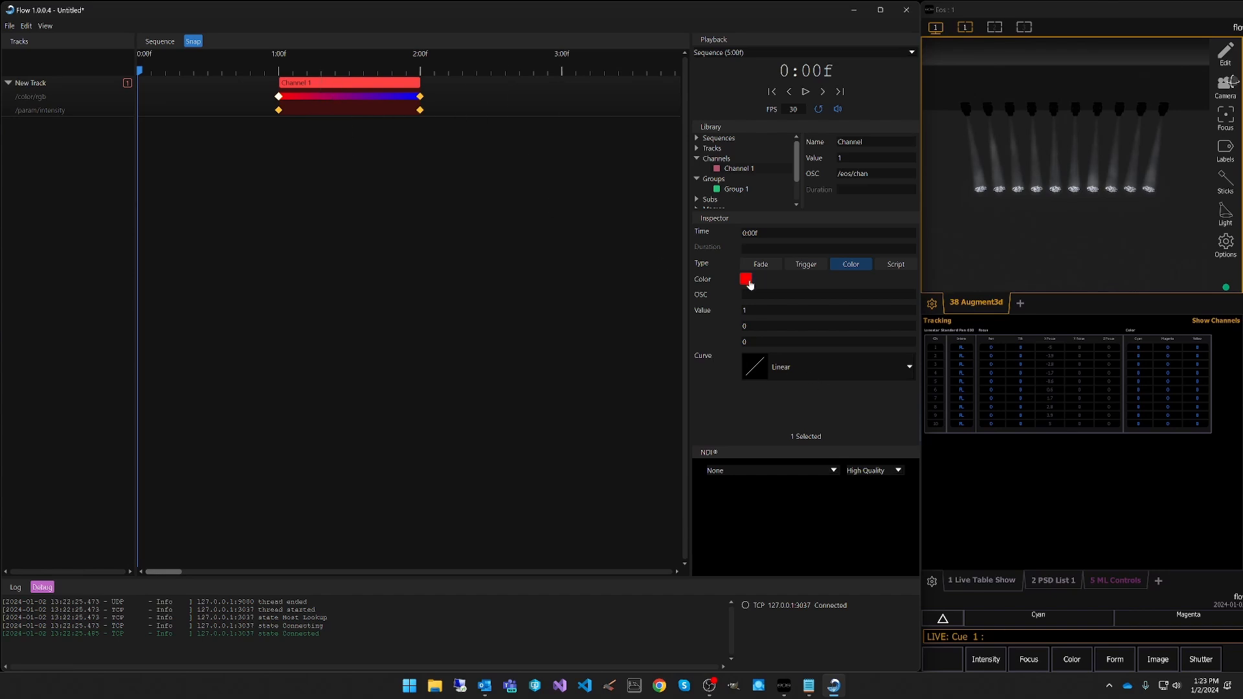
left_click(420, 96)
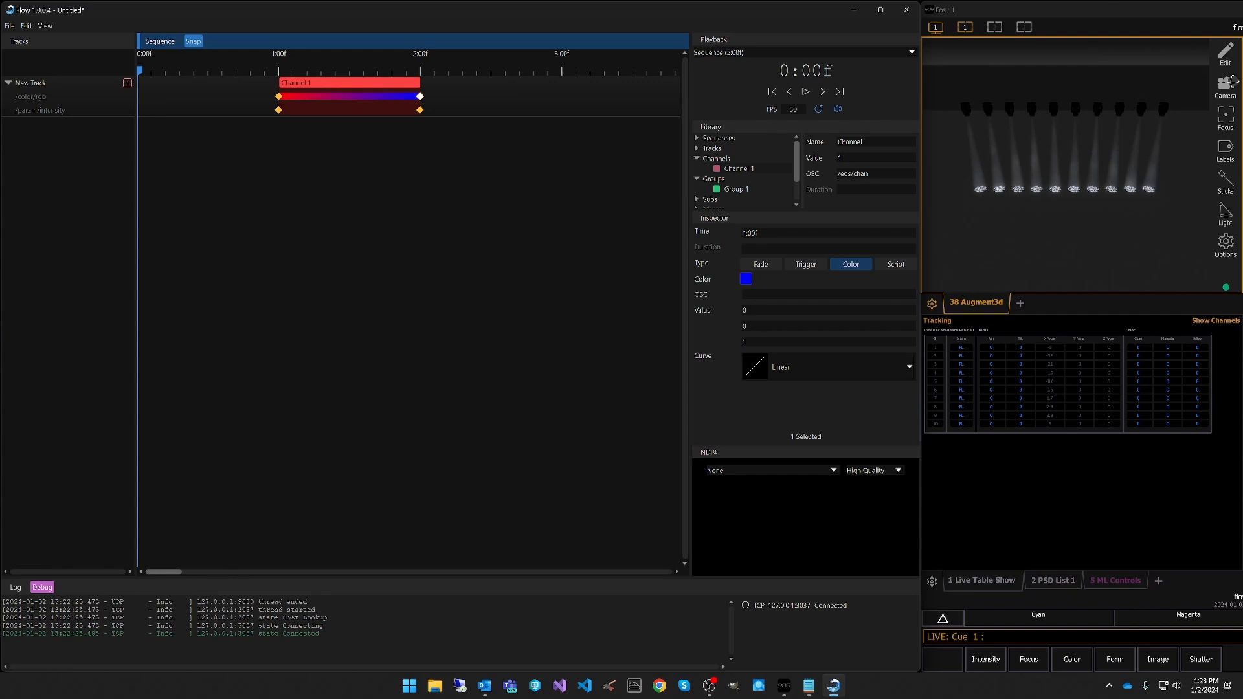
left_click(279, 111)
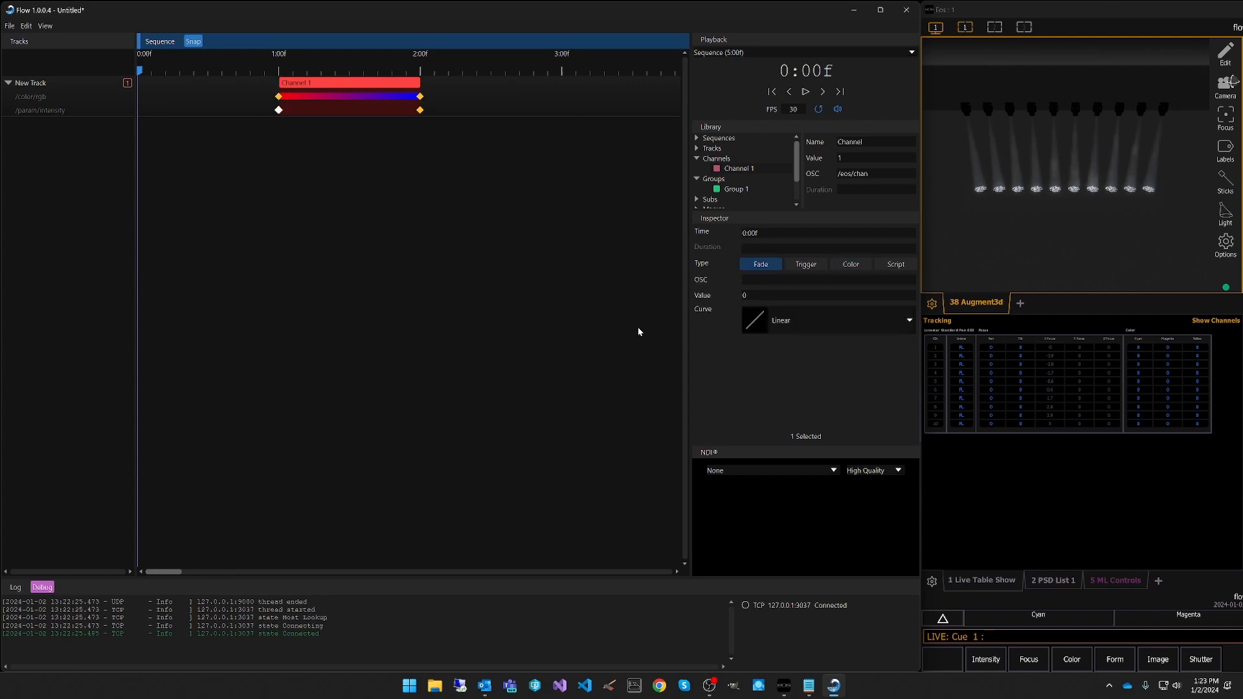
left_click(420, 110)
left_click(806, 93)
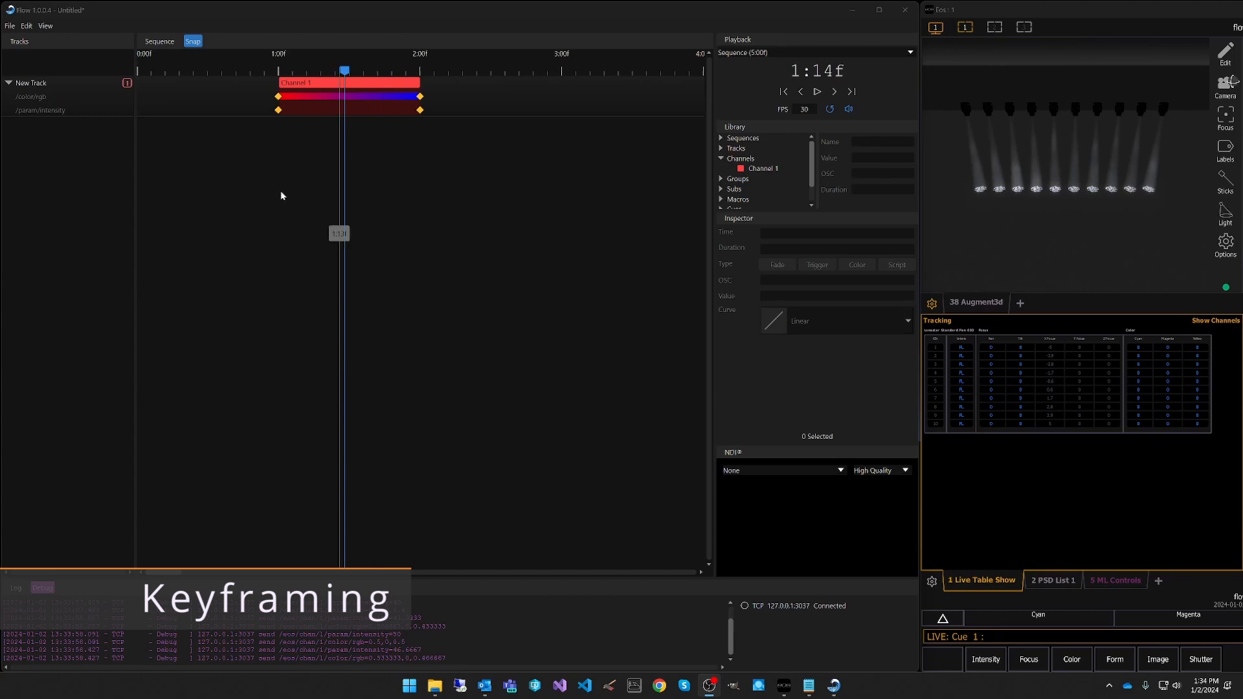
Delete the color layer from the Channel 1 track and rename its intensity layer to /param/zoom.
left_click(38, 98)
right_click(40, 98)
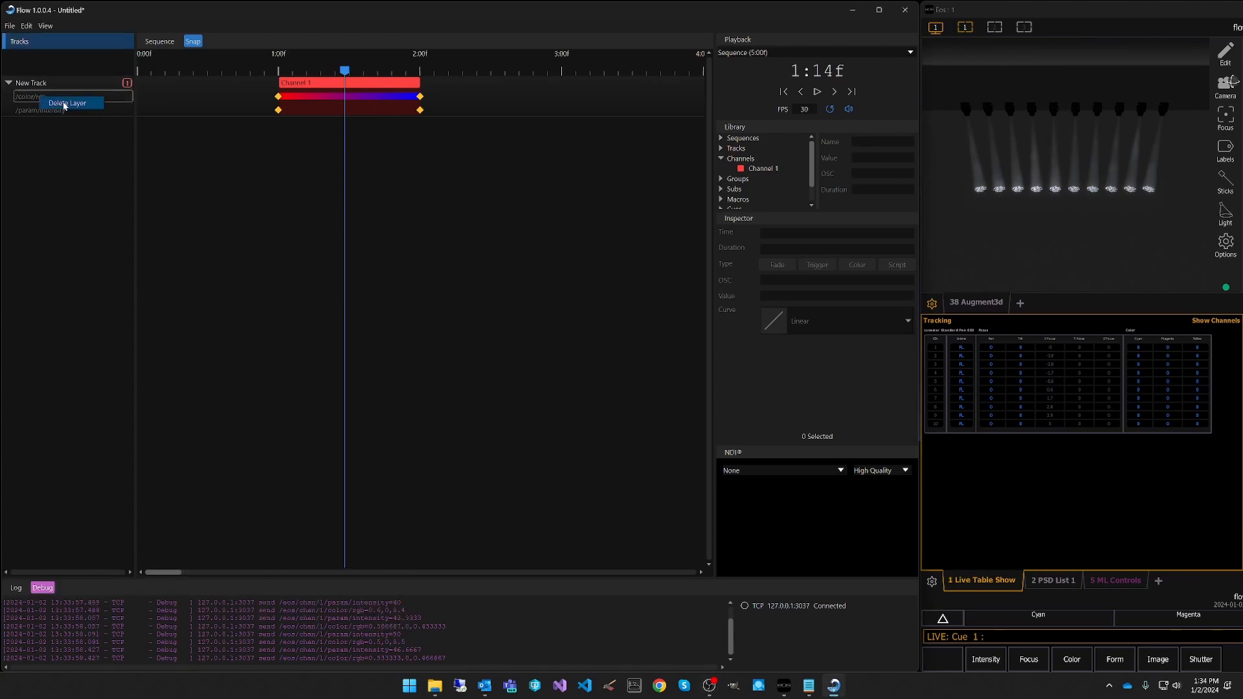
left_click(62, 104)
double_click(60, 99)
key("End")
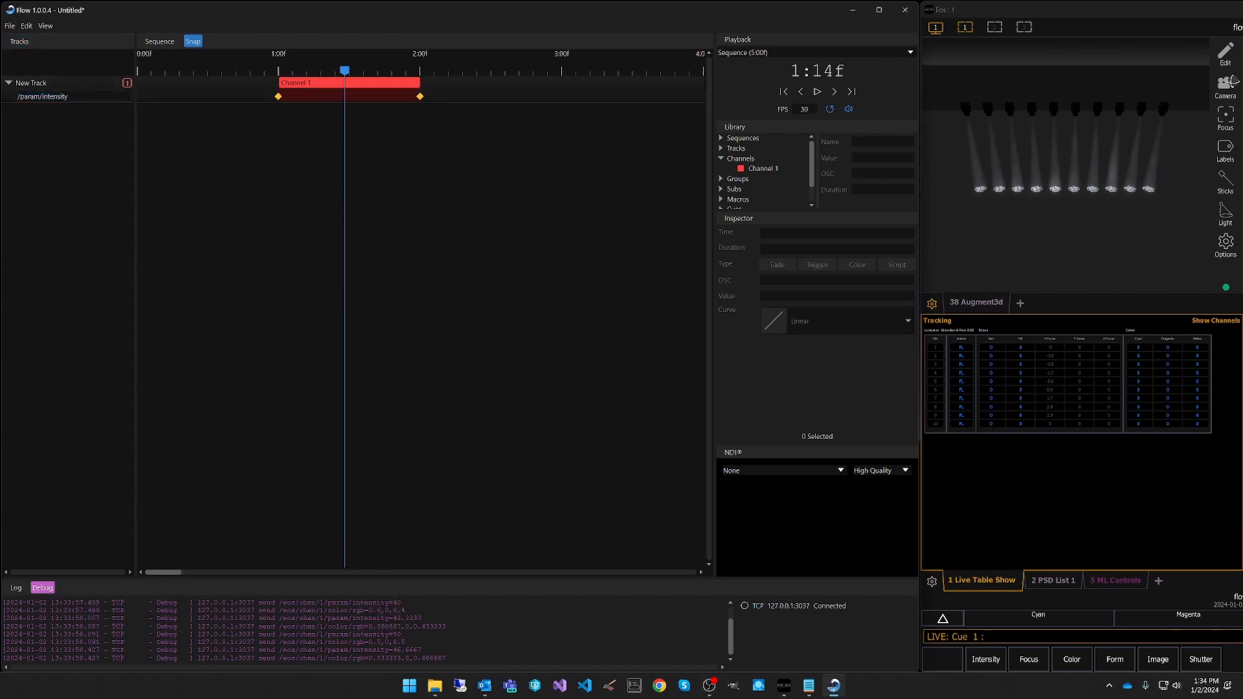
type("zoom")
key("Return")
Set the value of the end keyframe on Channel 1's zoom layer to 55.
left_click(279, 96)
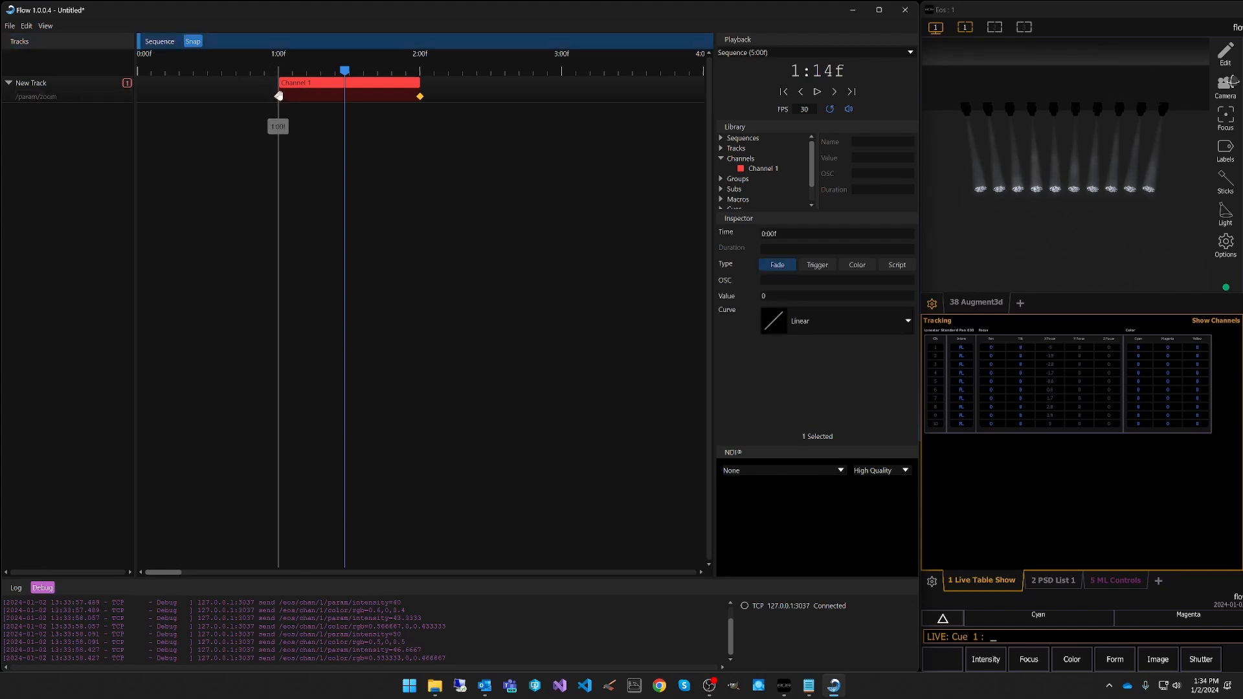
left_click(420, 96)
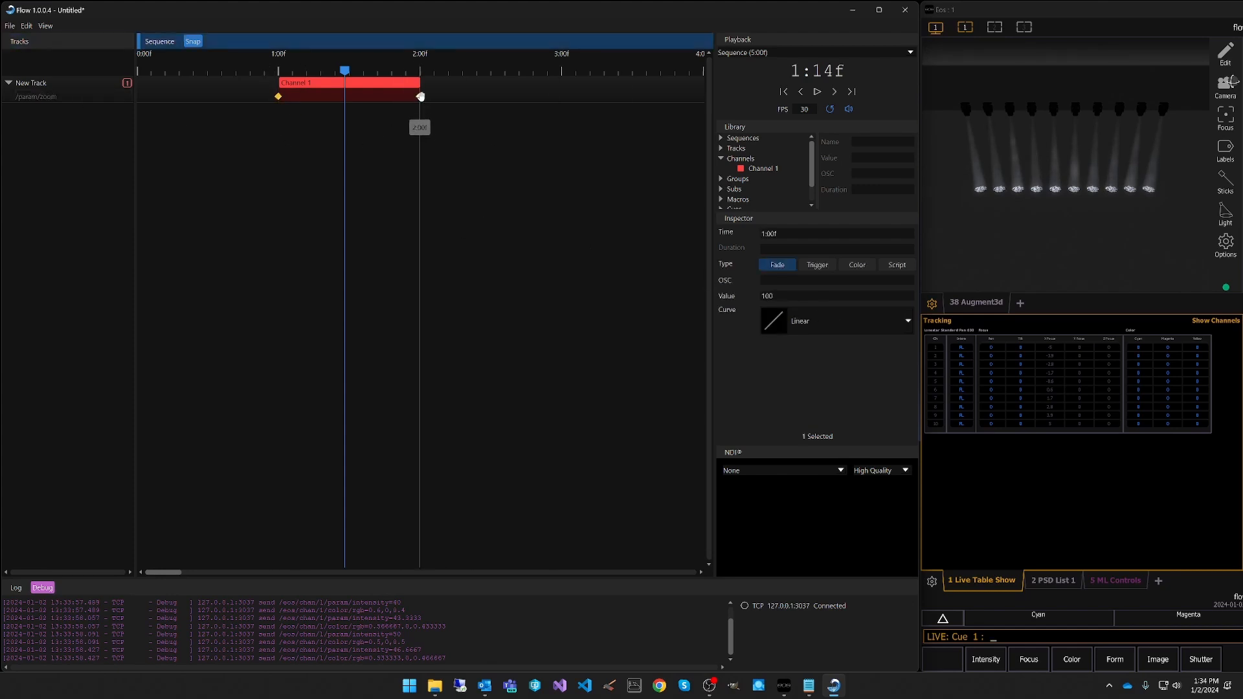
left_click(724, 295)
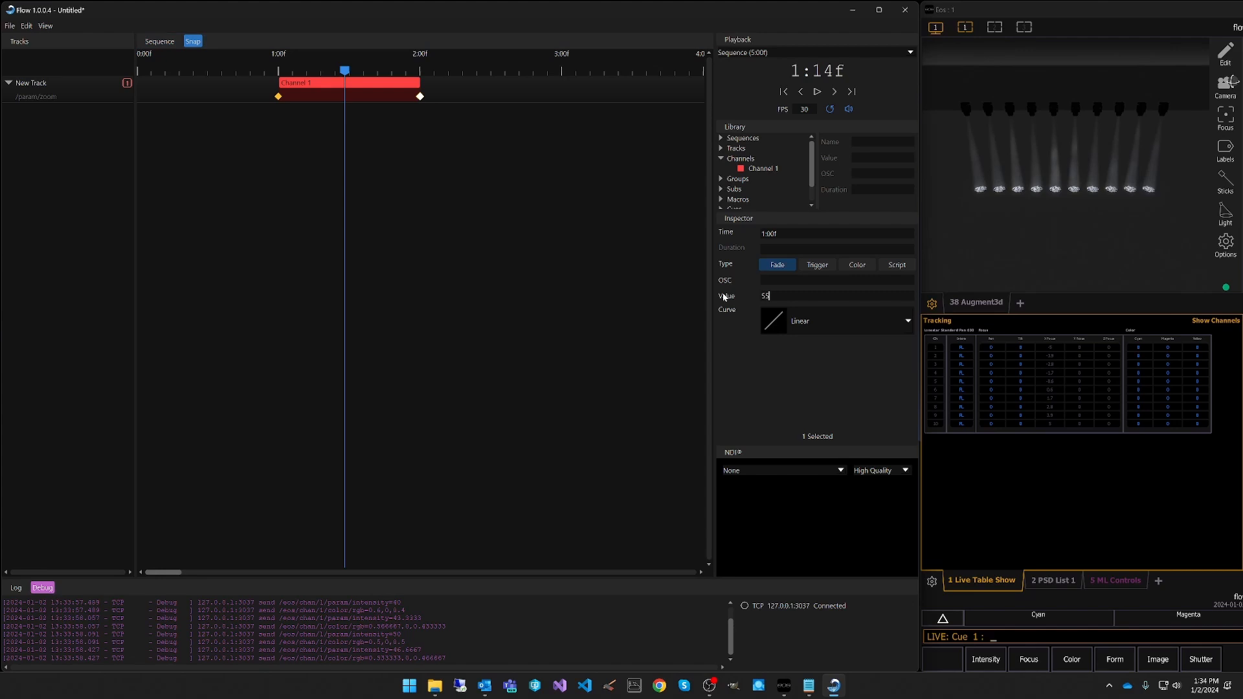
Extend the end of the Channel 1 clip to 4:00f and play the sequence from the start.
left_click(395, 83)
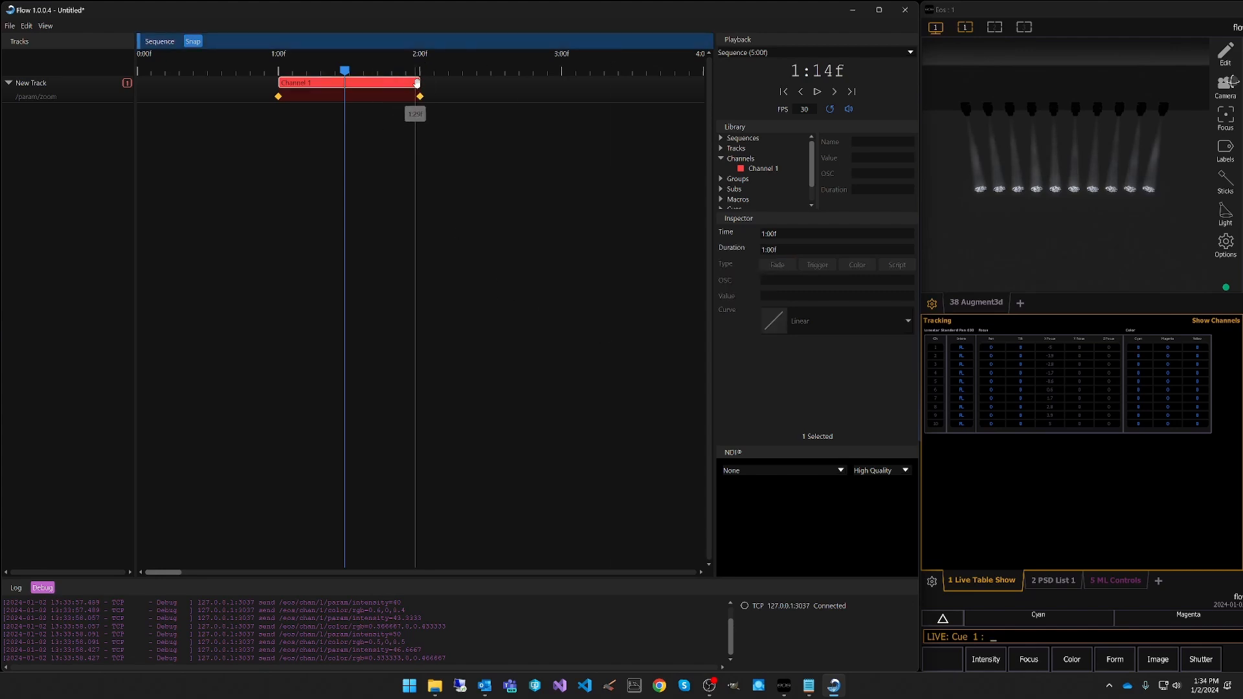
left_click_drag(159, 573, 422, 575)
left_click_drag(344, 82, 627, 81)
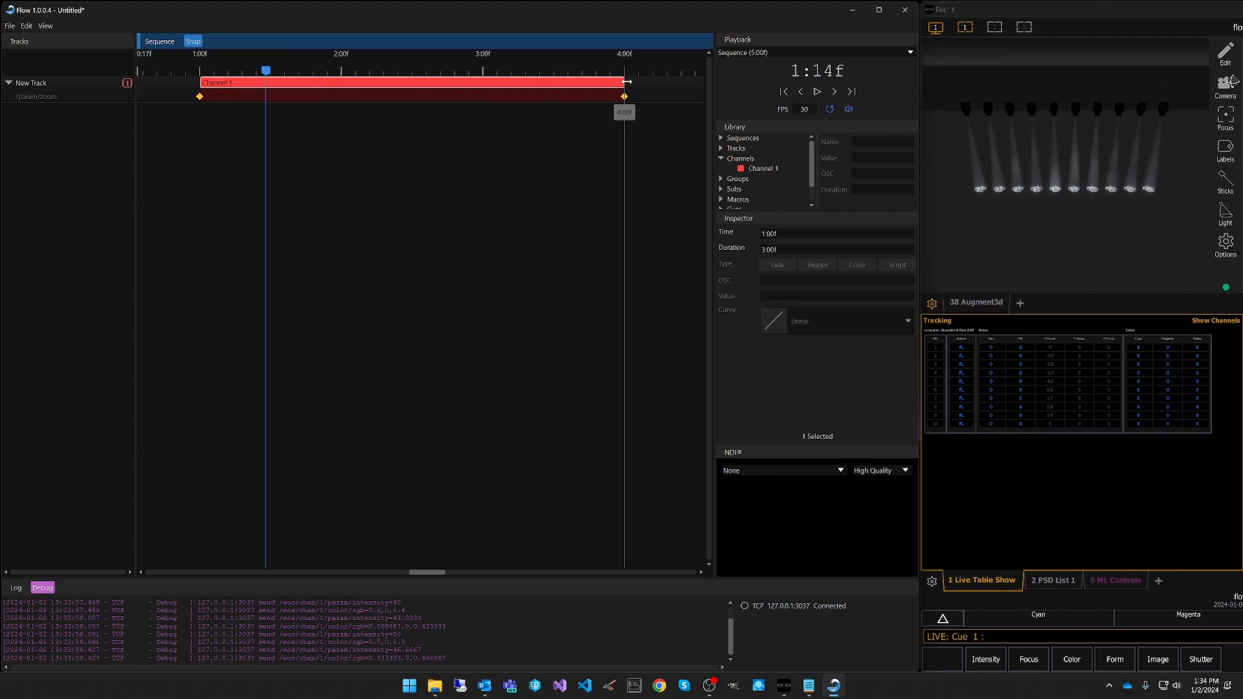
left_click(784, 92)
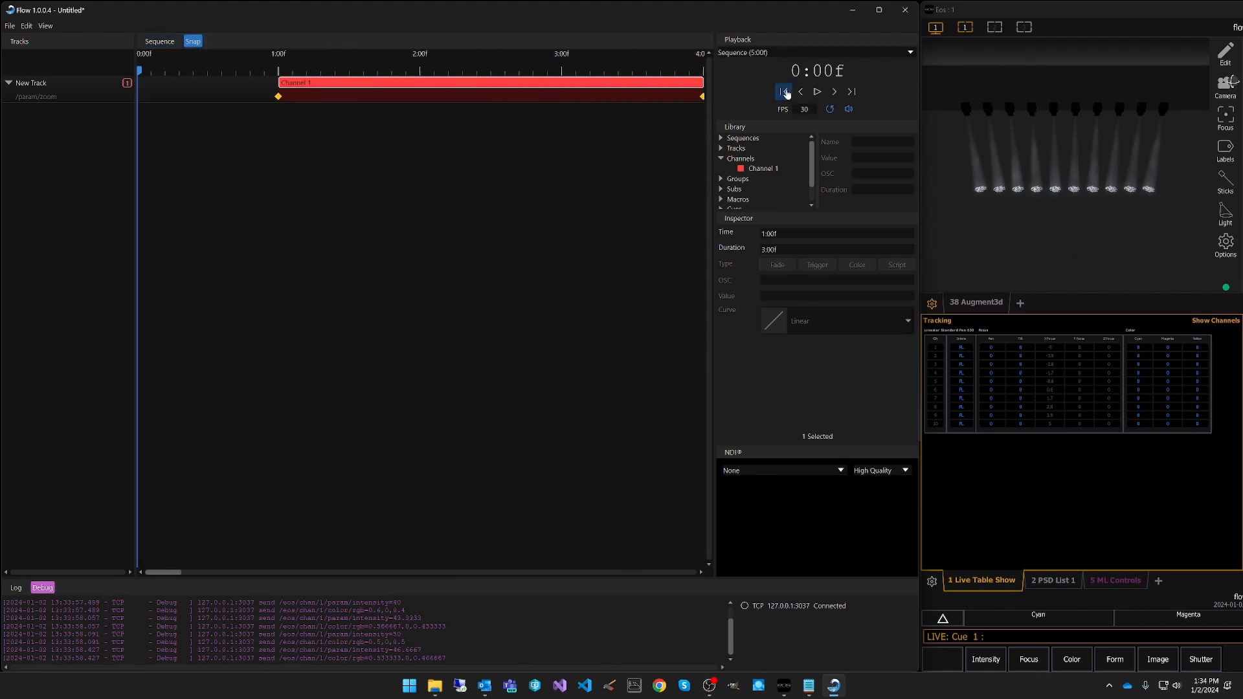
left_click(817, 93)
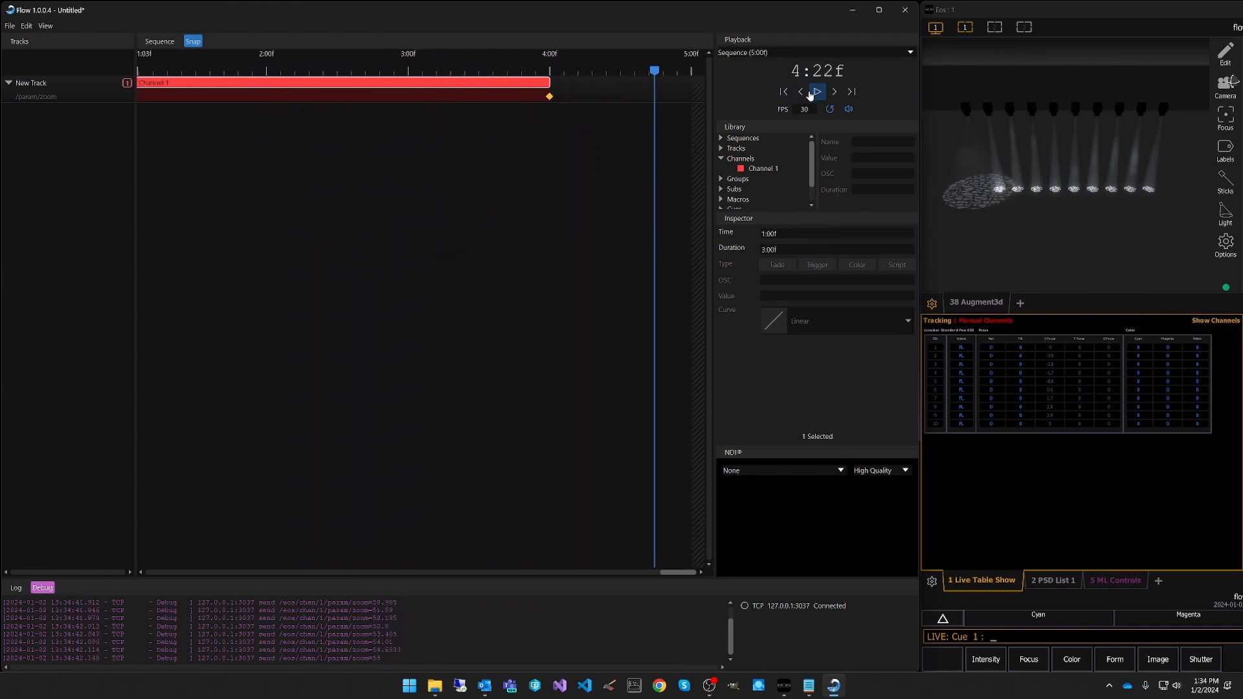
Add a second channel to the library and place Channel 2 on a new track at 1:00f.
right_click(748, 160)
left_click(777, 166)
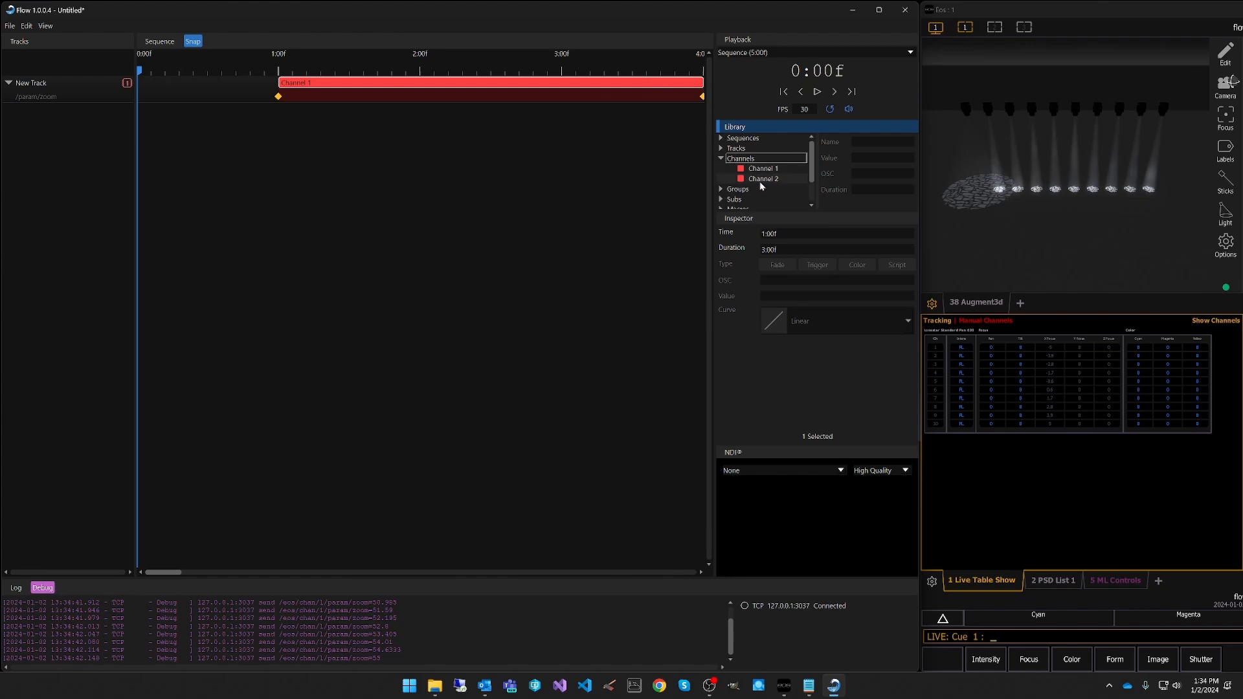
left_click(786, 182)
left_click_drag(765, 184, 280, 184)
Expand the Channel 2 track, delete its color layer and rename the intensity layer to /param/zoom.
left_click(8, 110)
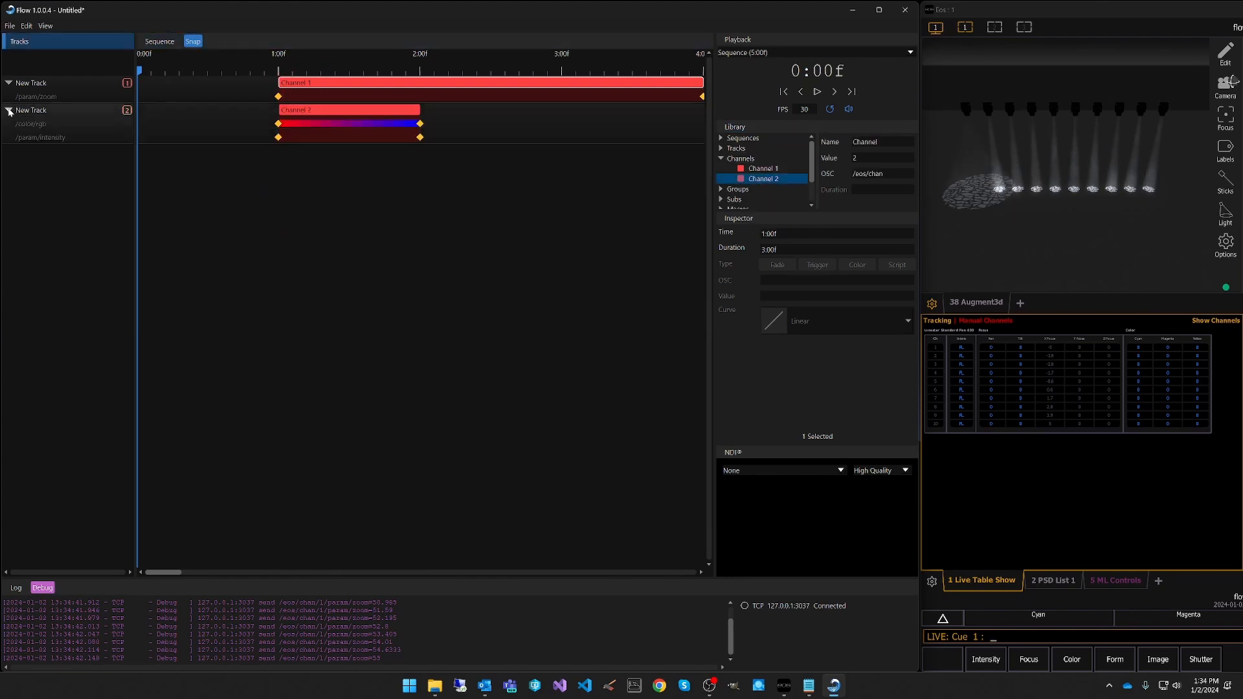
right_click(39, 126)
left_click(50, 132)
double_click(52, 125)
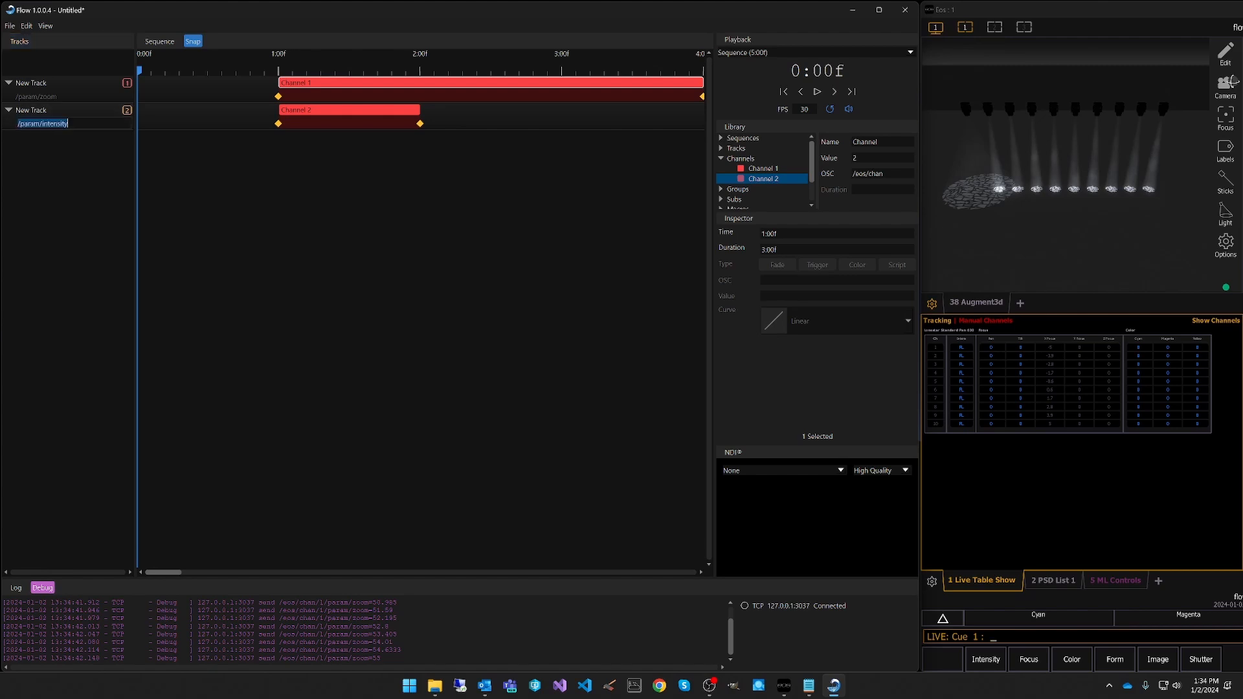
key("End")
key("Return")
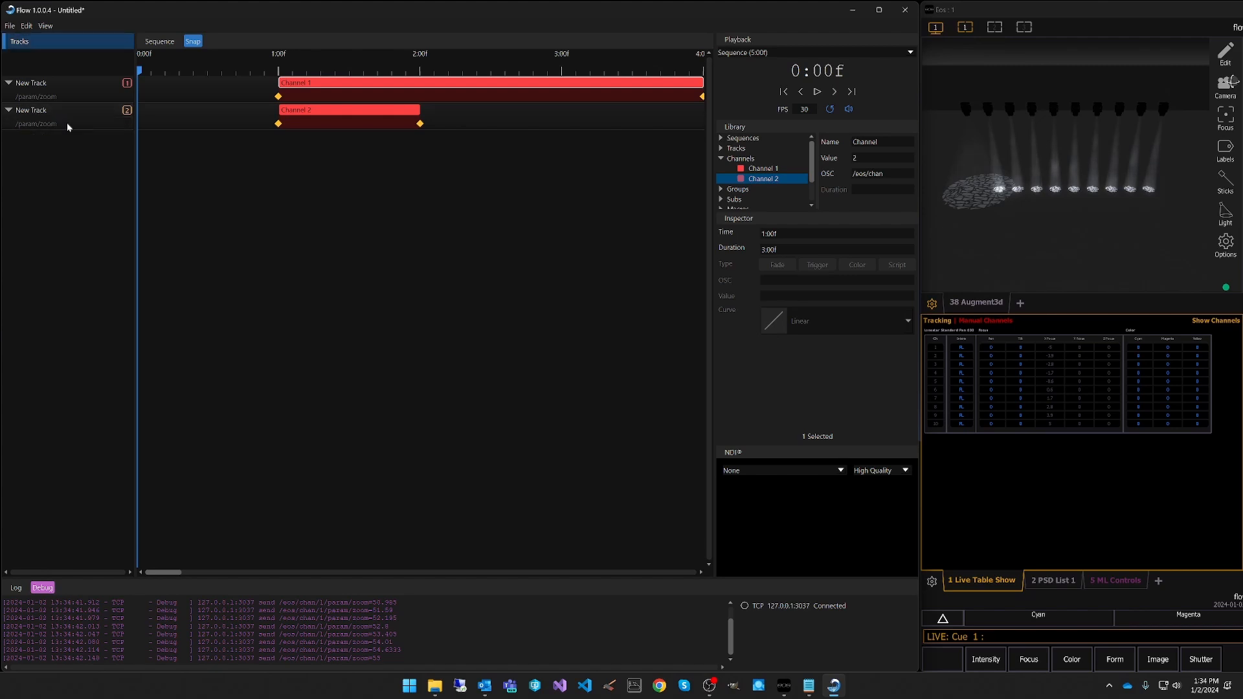
Set the value of the end keyframe on Channel 2's zoom layer to 55.
left_click(278, 123)
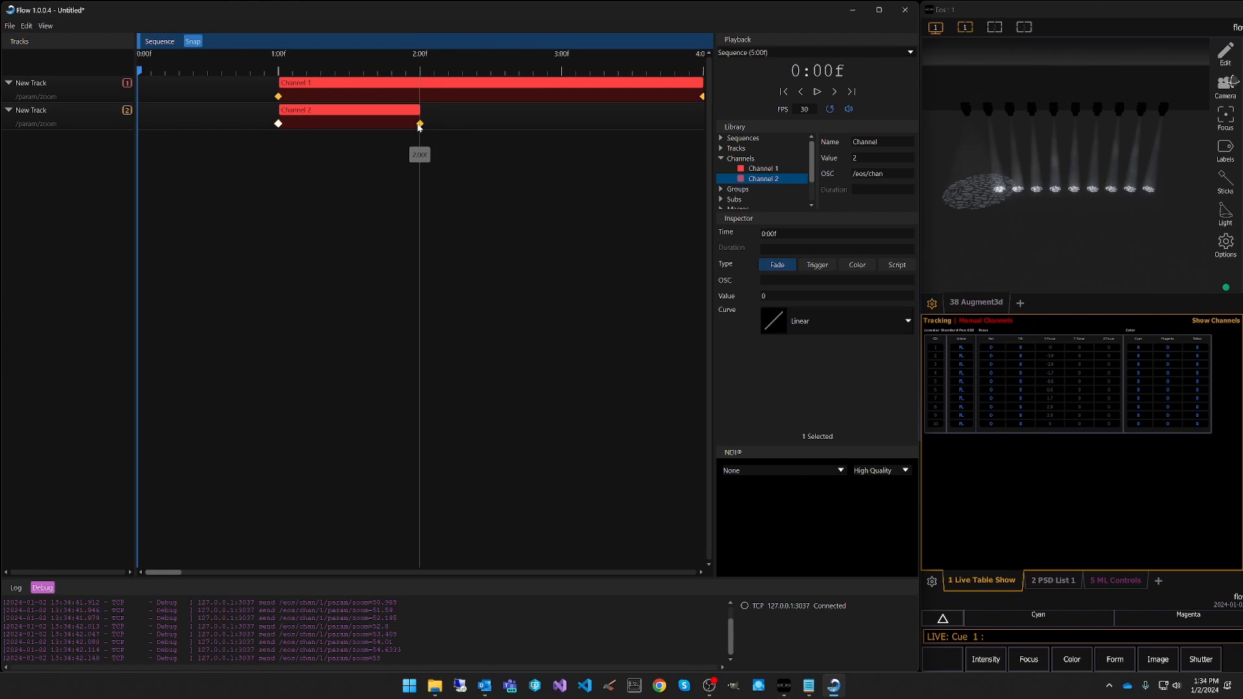
left_click(420, 123)
left_click(861, 295)
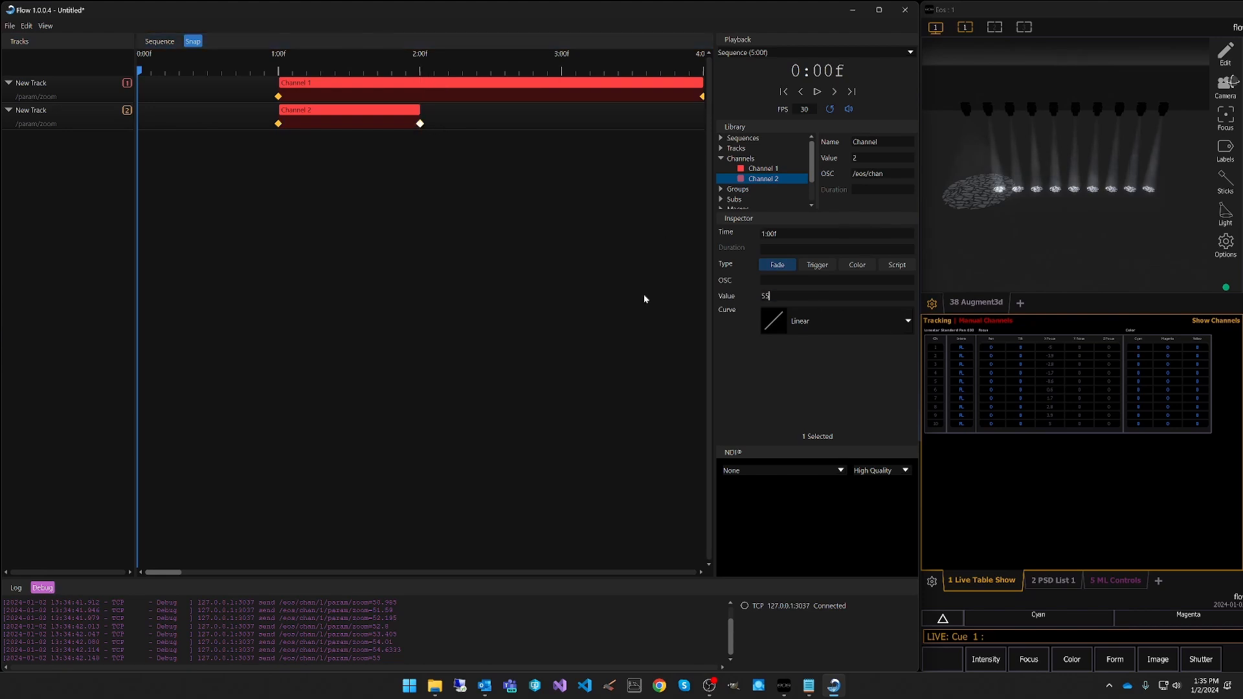
type("55")
left_click(367, 278)
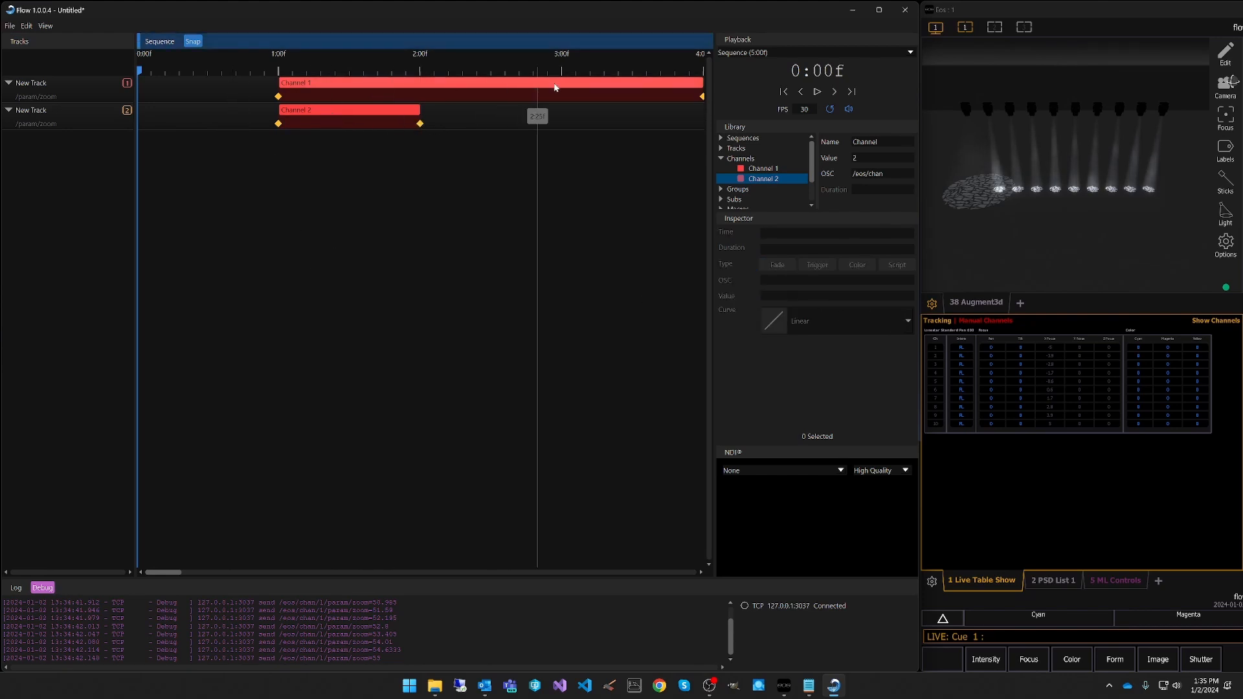
Play the sequence to watch both zoom animations, stop playback and return to the start.
left_click(817, 91)
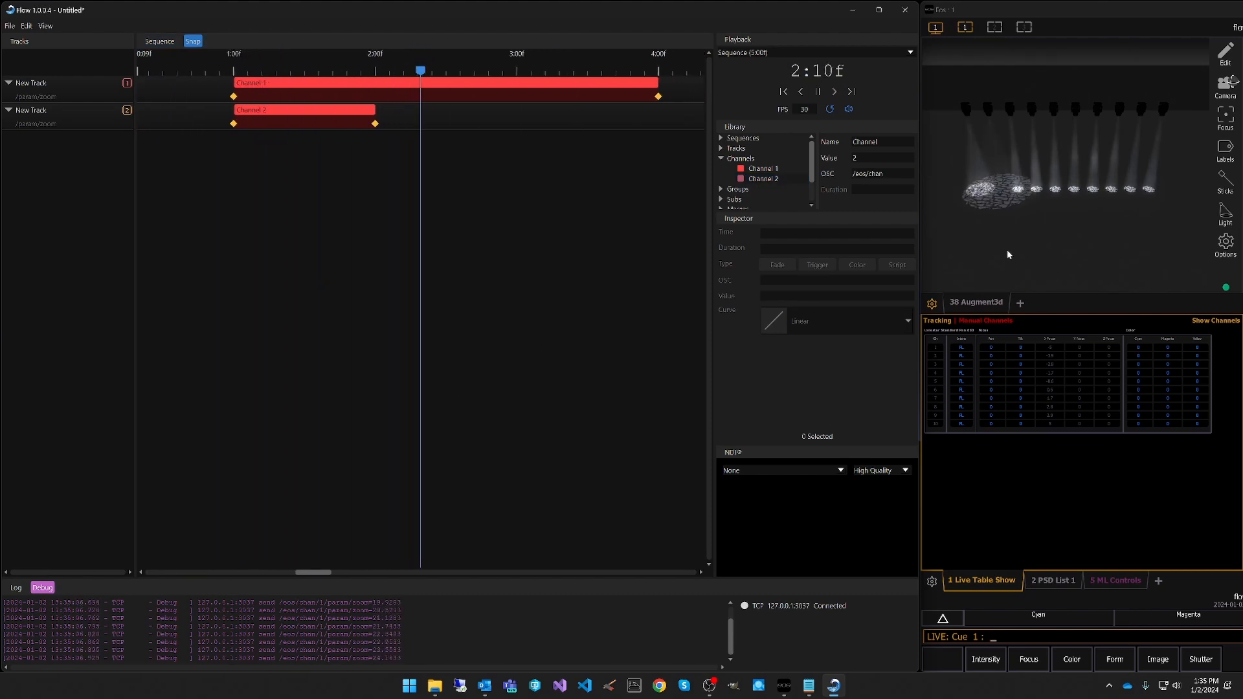
left_click(819, 93)
left_click(784, 92)
Extend the end of the Channel 2 clip to 4:00f so it lines up with the Channel 1 clip.
left_click(361, 112)
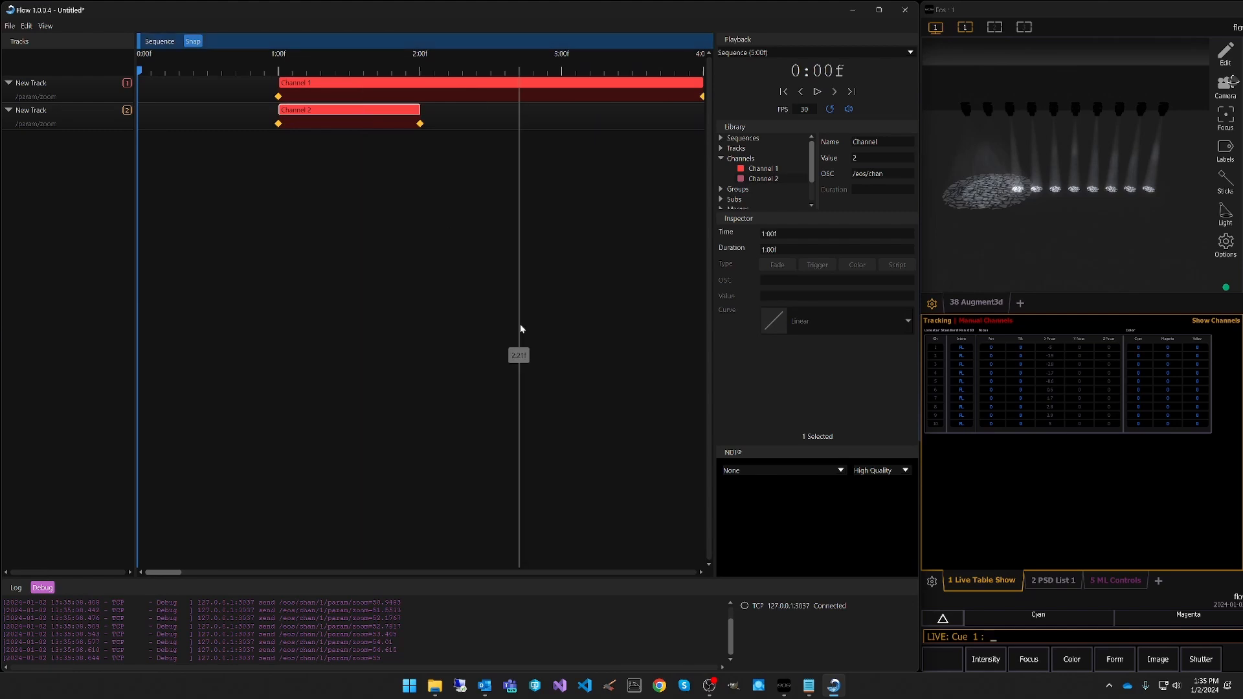
left_click_drag(173, 567, 330, 568)
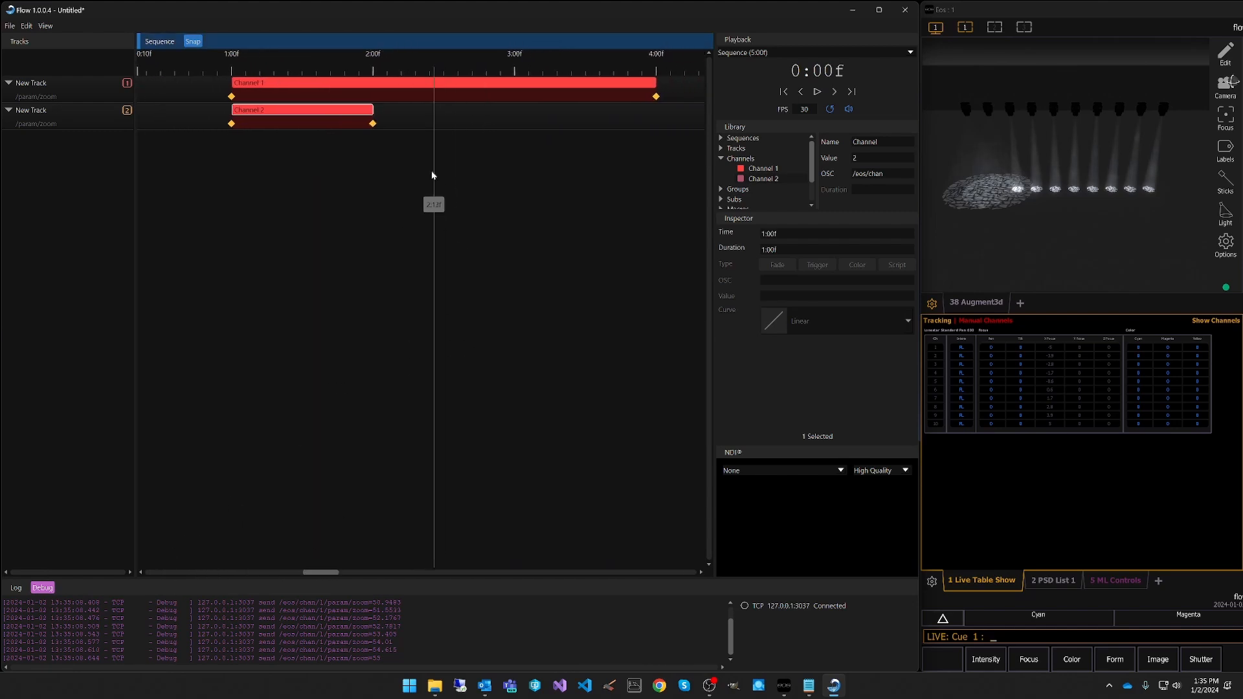
left_click_drag(382, 112, 655, 124)
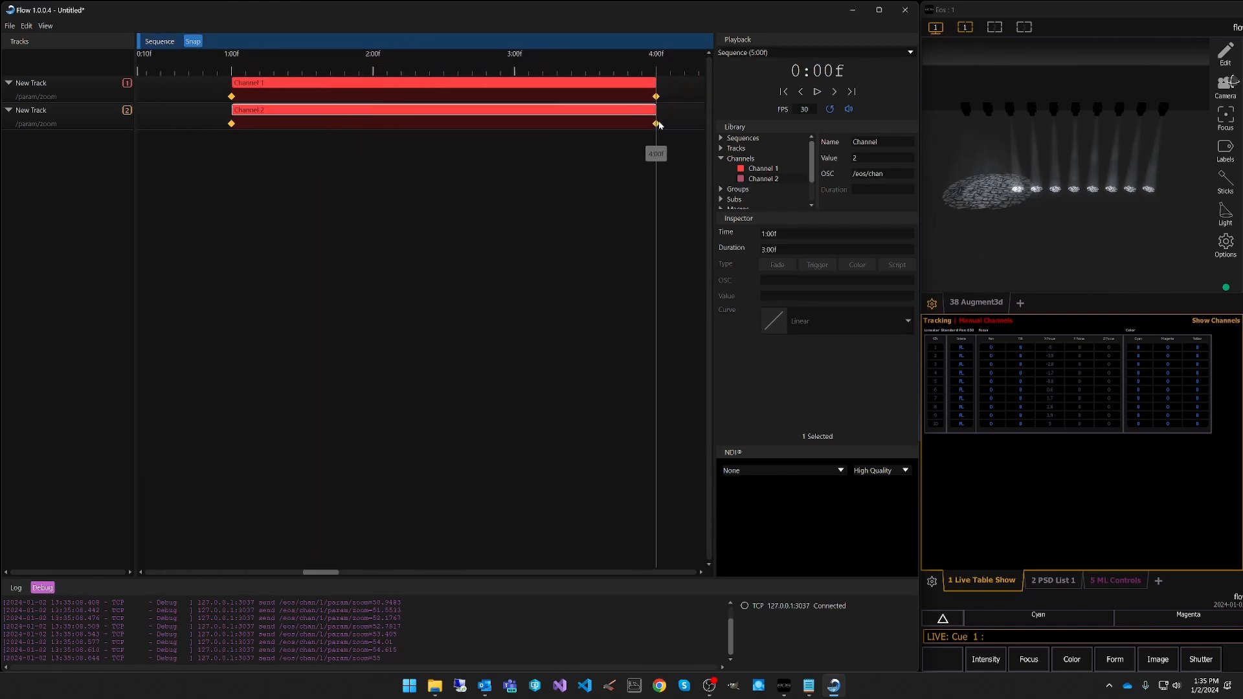
Set the curve of the end keyframe on Channel 2's zoom layer to Ease In/Out.
left_click(657, 124)
left_click(812, 326)
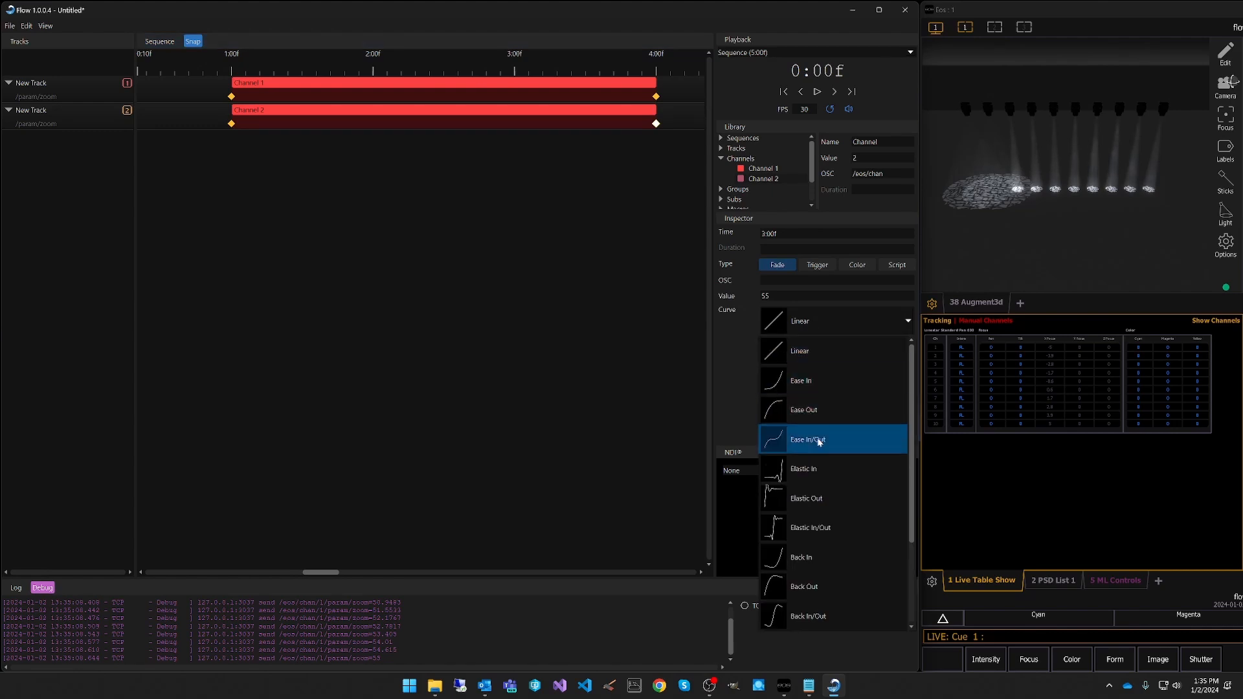
scroll(819, 438, "down", 2)
scroll(816, 430, "up", 2)
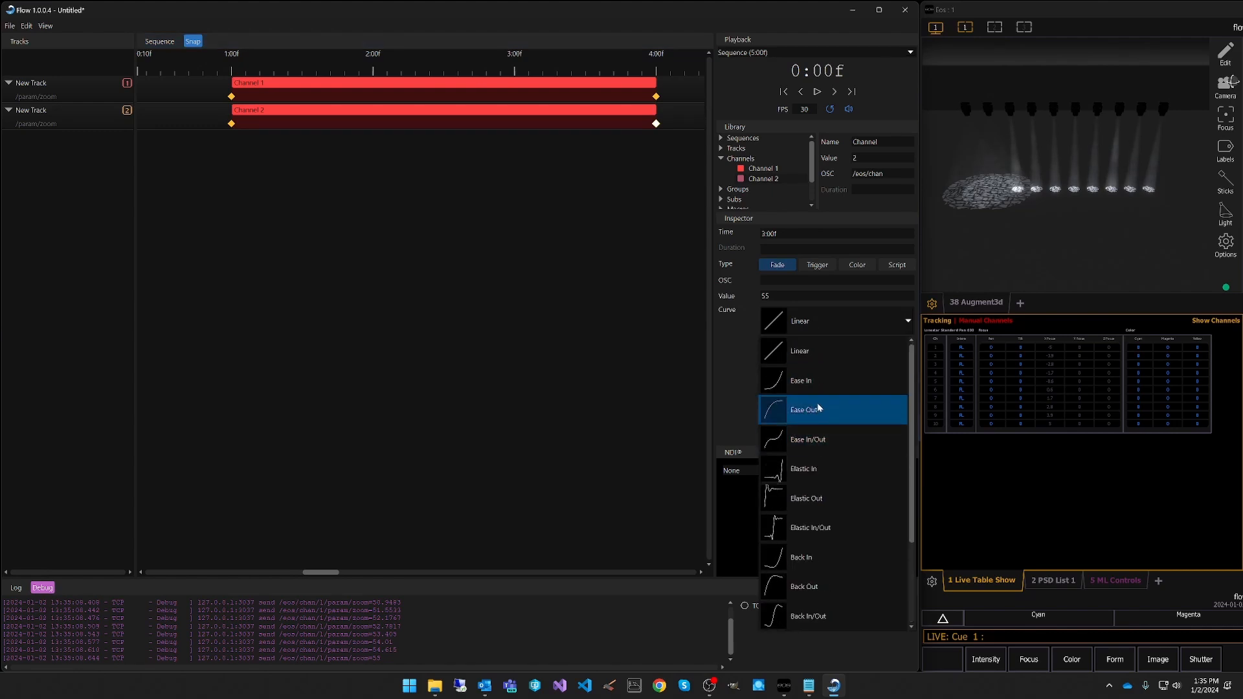
left_click(807, 441)
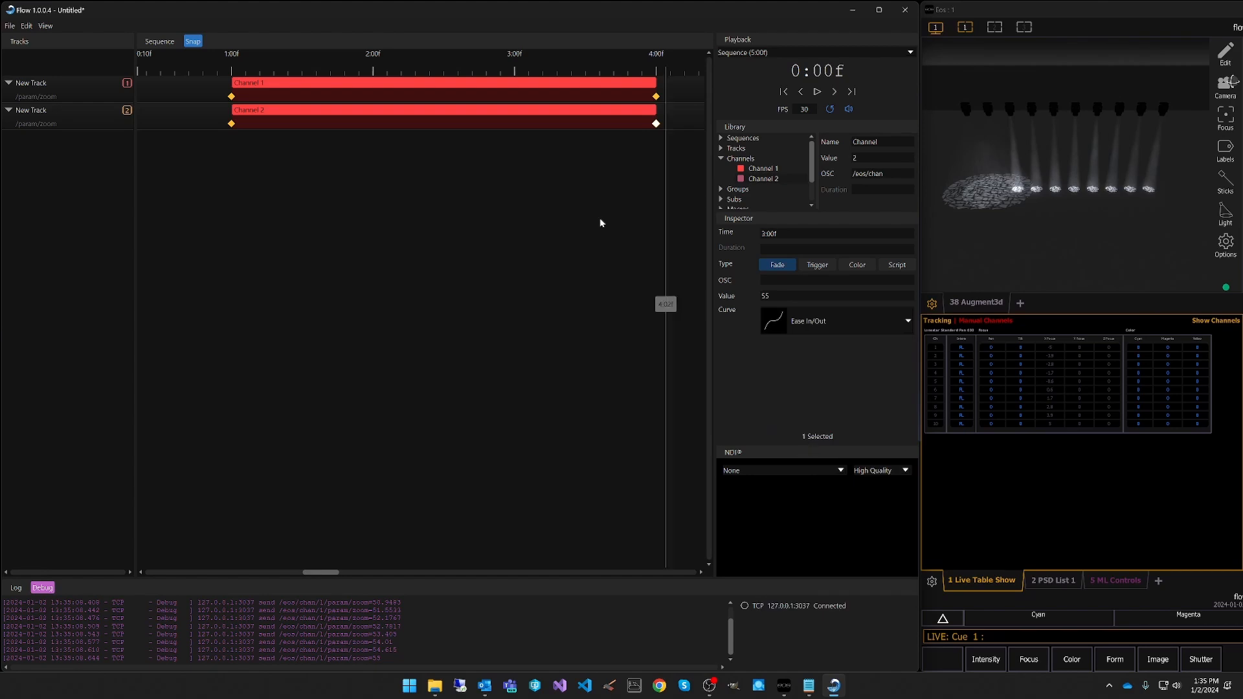
left_click(672, 164)
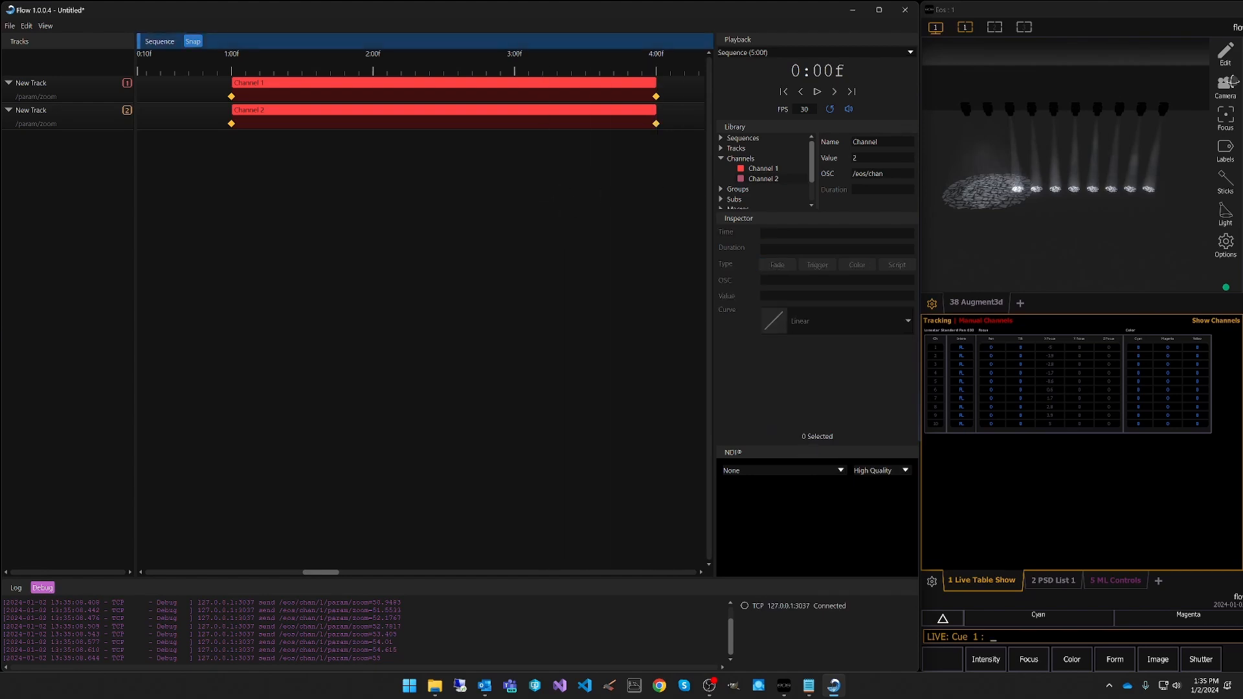
Play the sequence from the start to compare the linear and eased zooms, and stop playback.
left_click(783, 97)
left_click(817, 92)
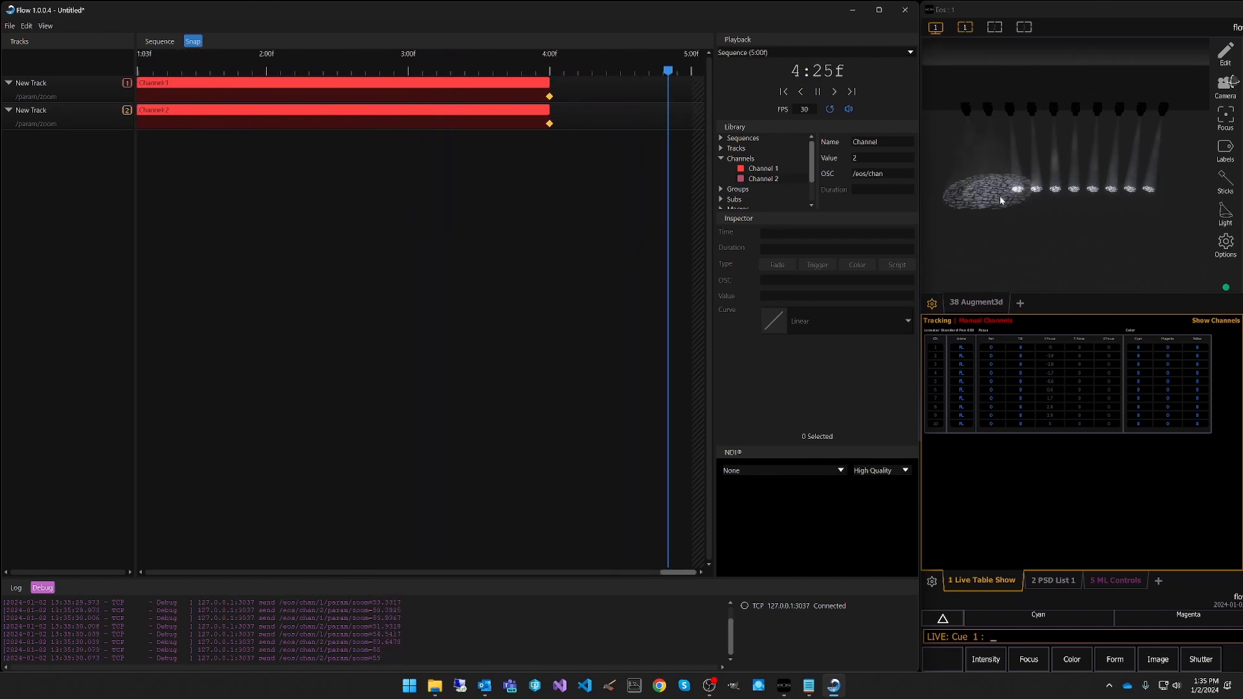
key("space")
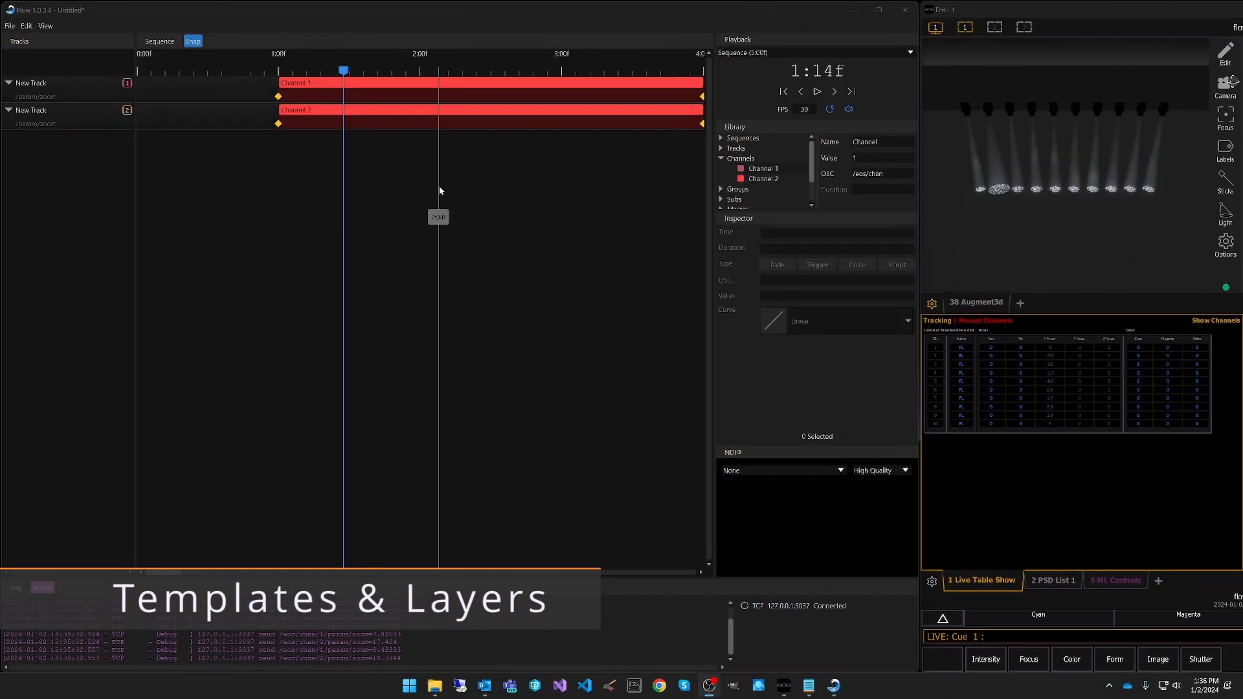
Undo the edits back to a single Channel 1 clip with its original color and intensity layers.
left_click(402, 198)
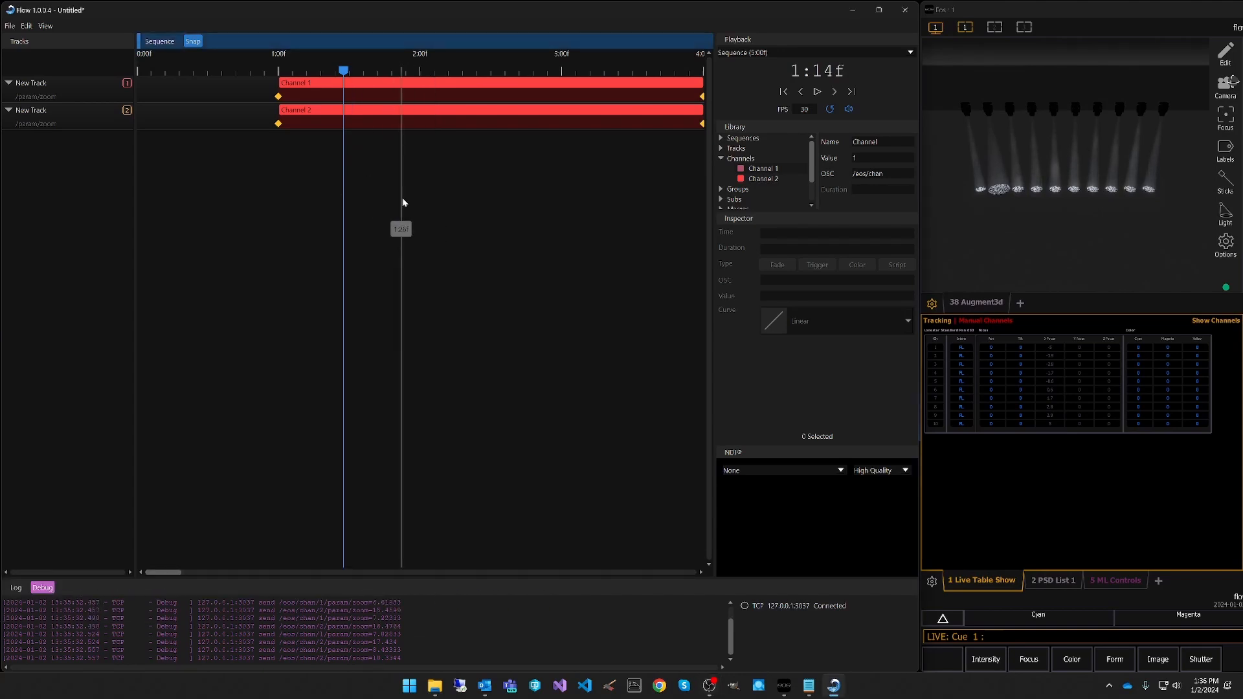
key("ctrl+z")
key("ctrl+z")
key("ctrl+z")
key("ctrl+z")
key("ctrl+z")
key("ctrl+z")
key("ctrl+z")
key("ctrl+z")
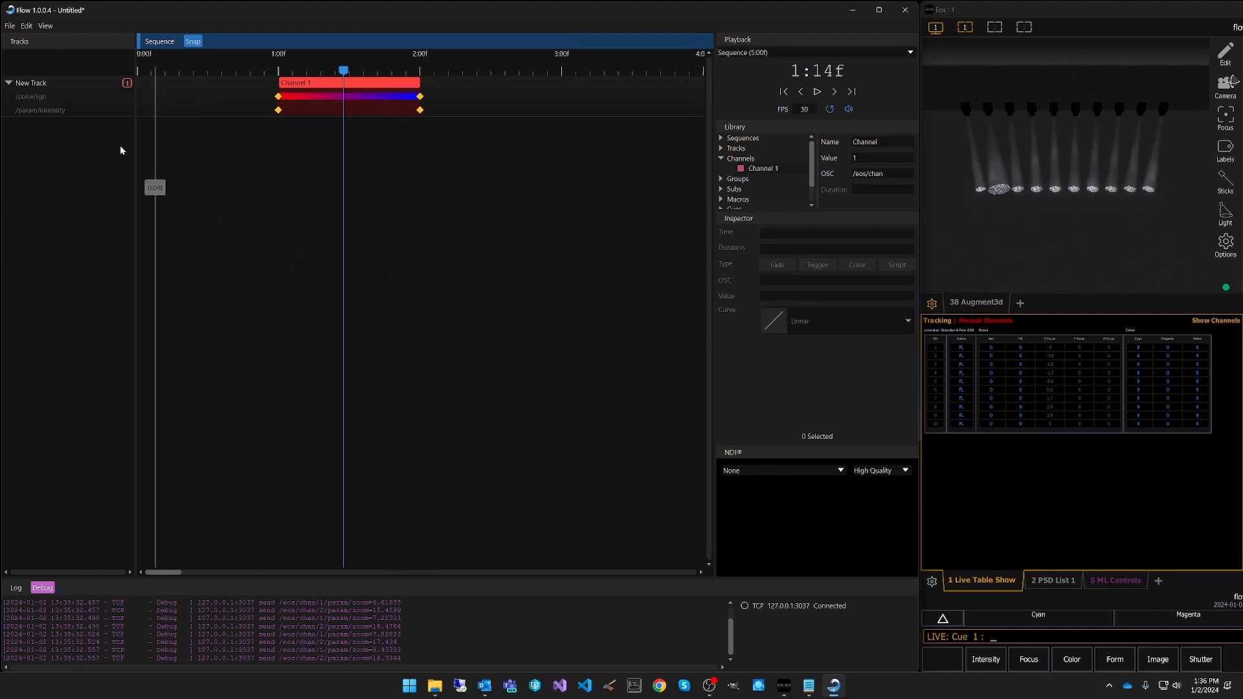
Delete the color layer of the Channel 1 track and rename its intensity layer to /param/tilt.
double_click(40, 97)
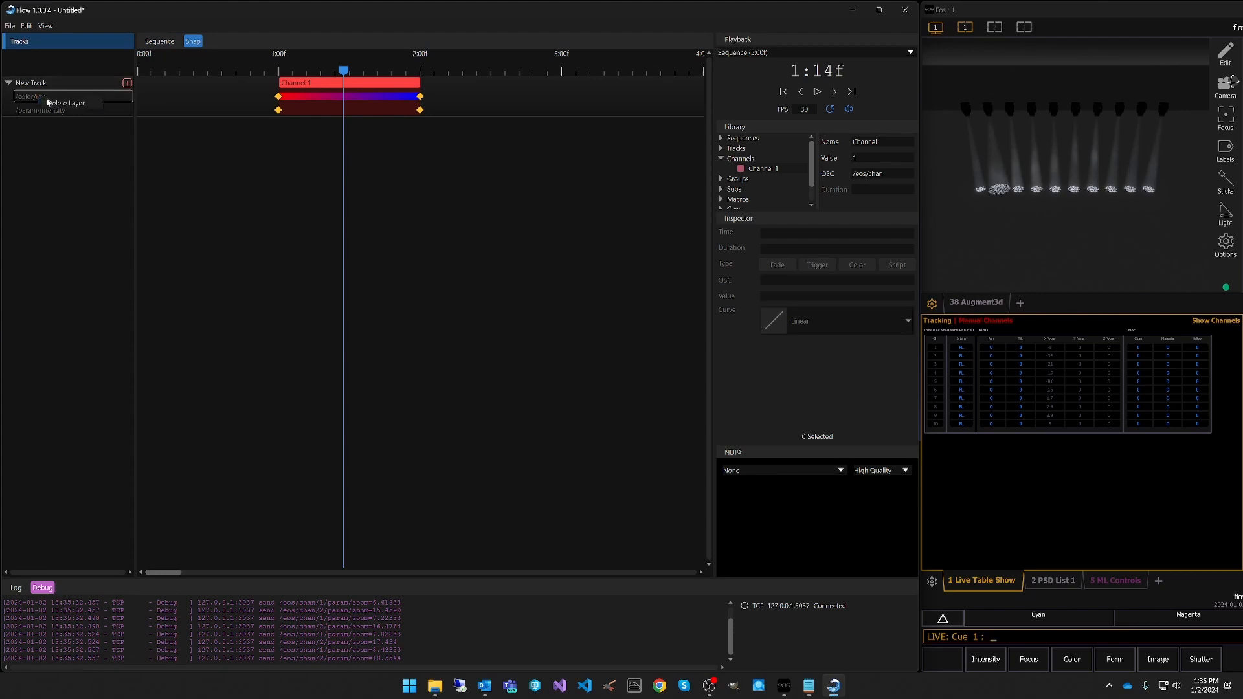
left_click(58, 103)
double_click(42, 96)
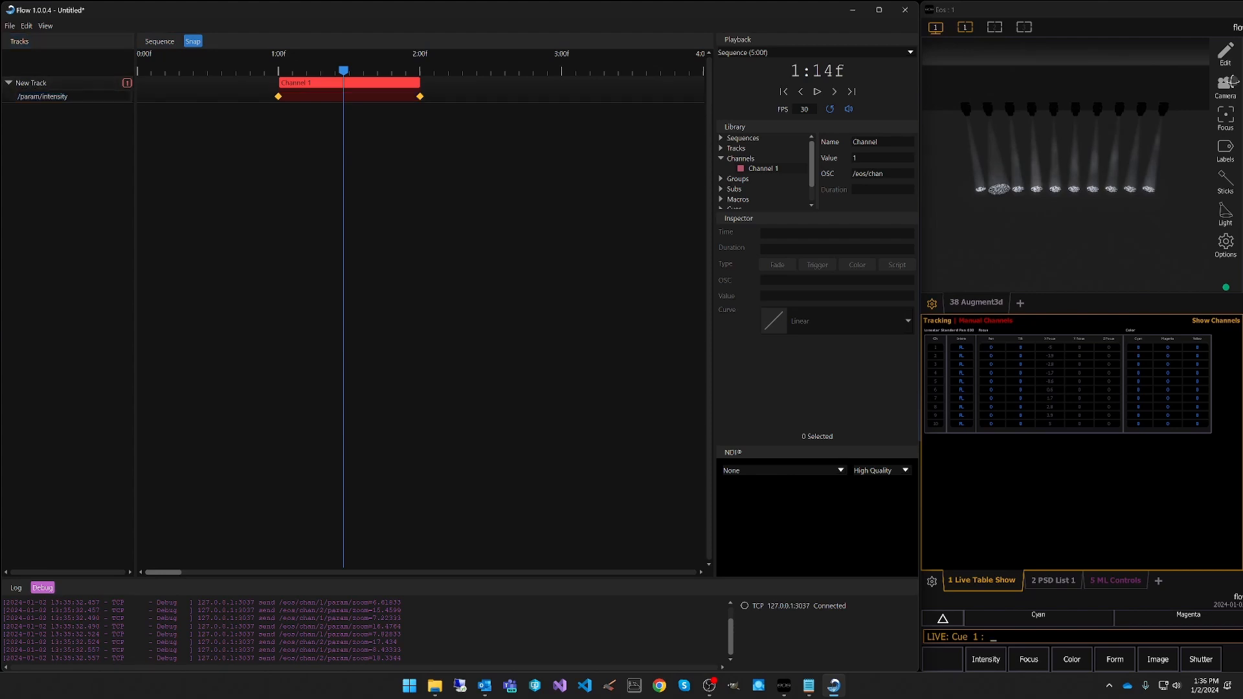
type("/param/tilt")
key("Return")
left_click(744, 170)
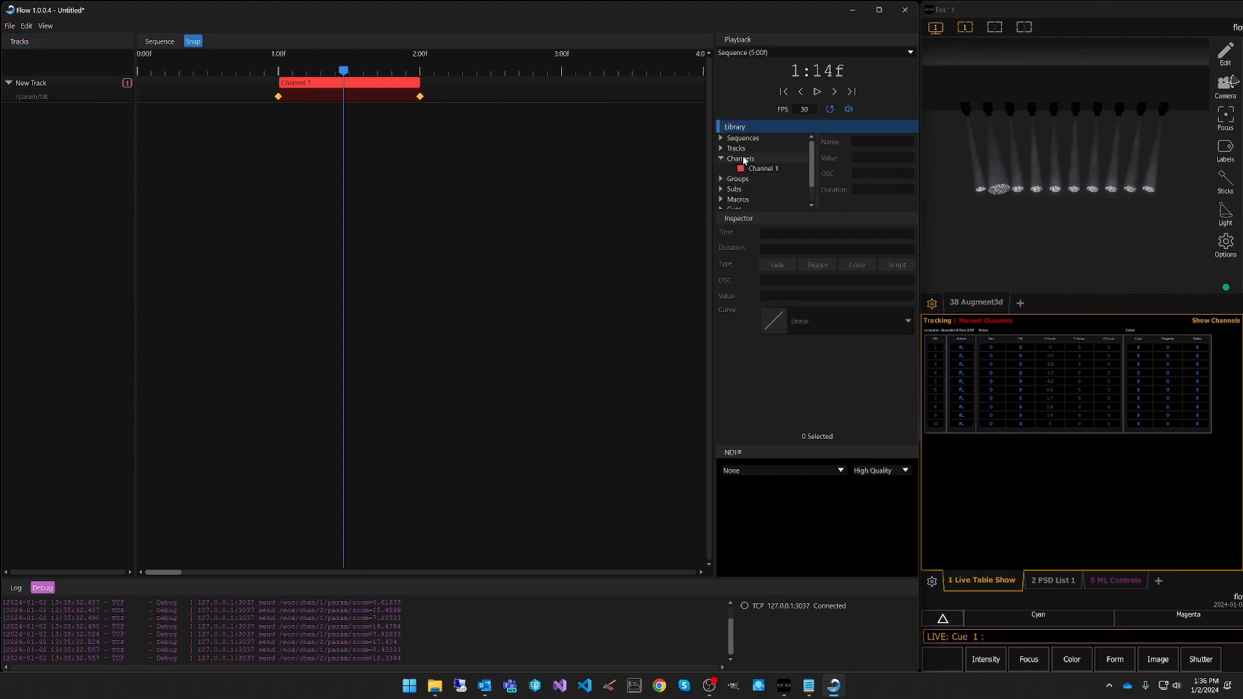
Extend the end of the Channel 1 clip to 3:00f.
left_click(348, 83)
left_click_drag(418, 83, 563, 80)
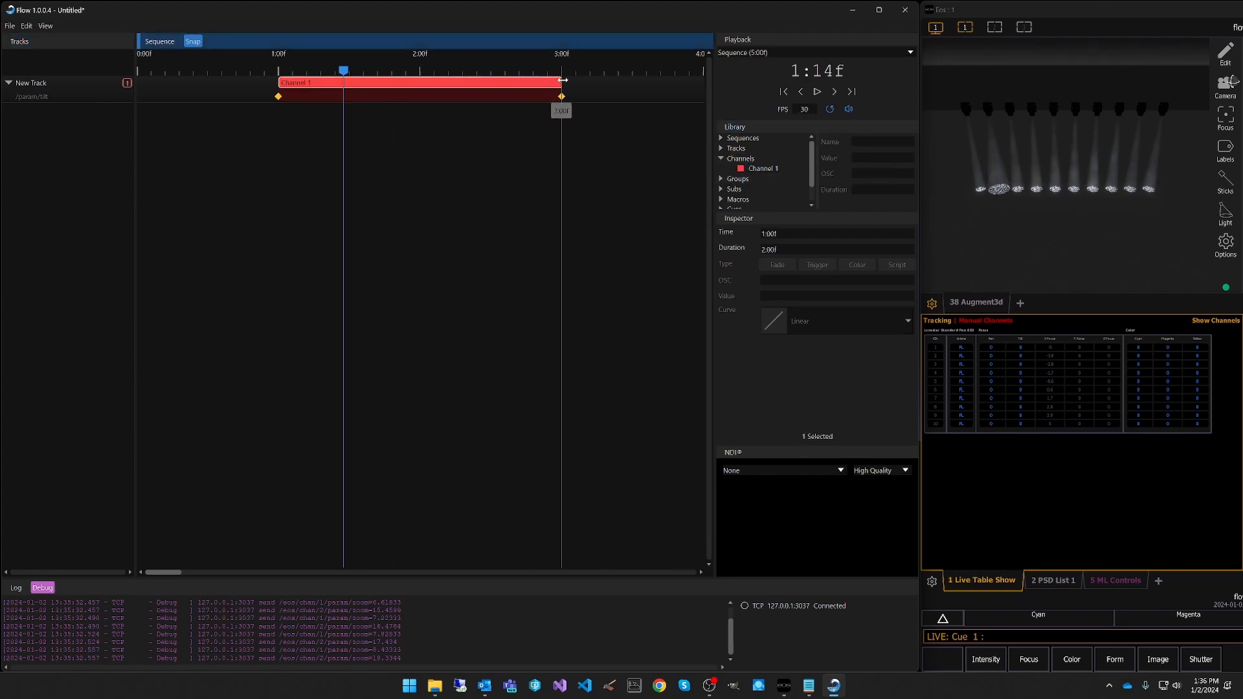
right_click(375, 87)
Set the value of the end keyframe on Channel 1's tilt layer to -100 and scrub the playhead to 1:02f.
left_click(279, 97)
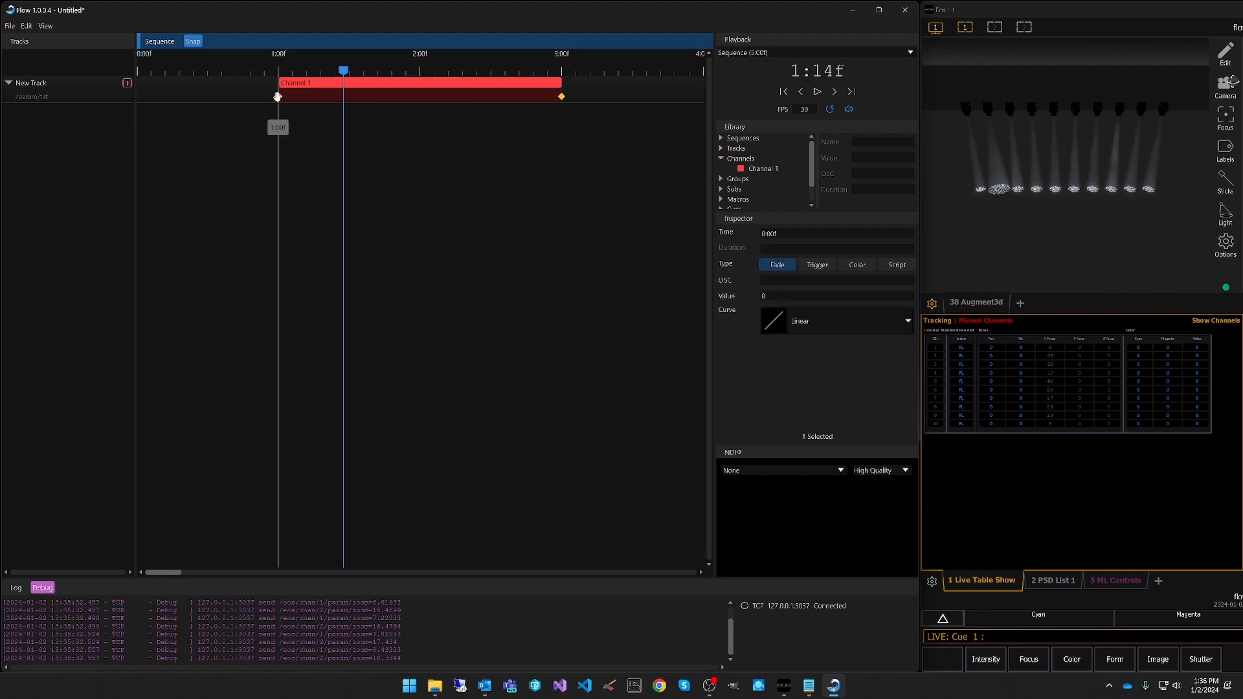
left_click(562, 97)
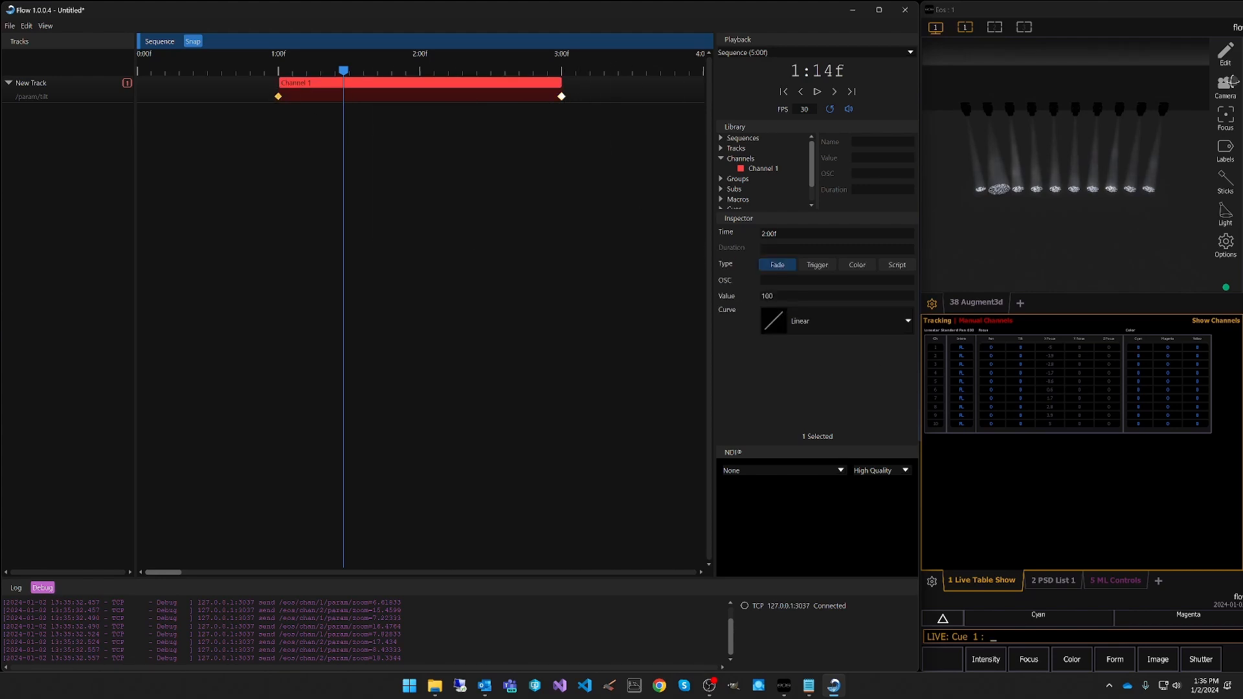
left_click(767, 296)
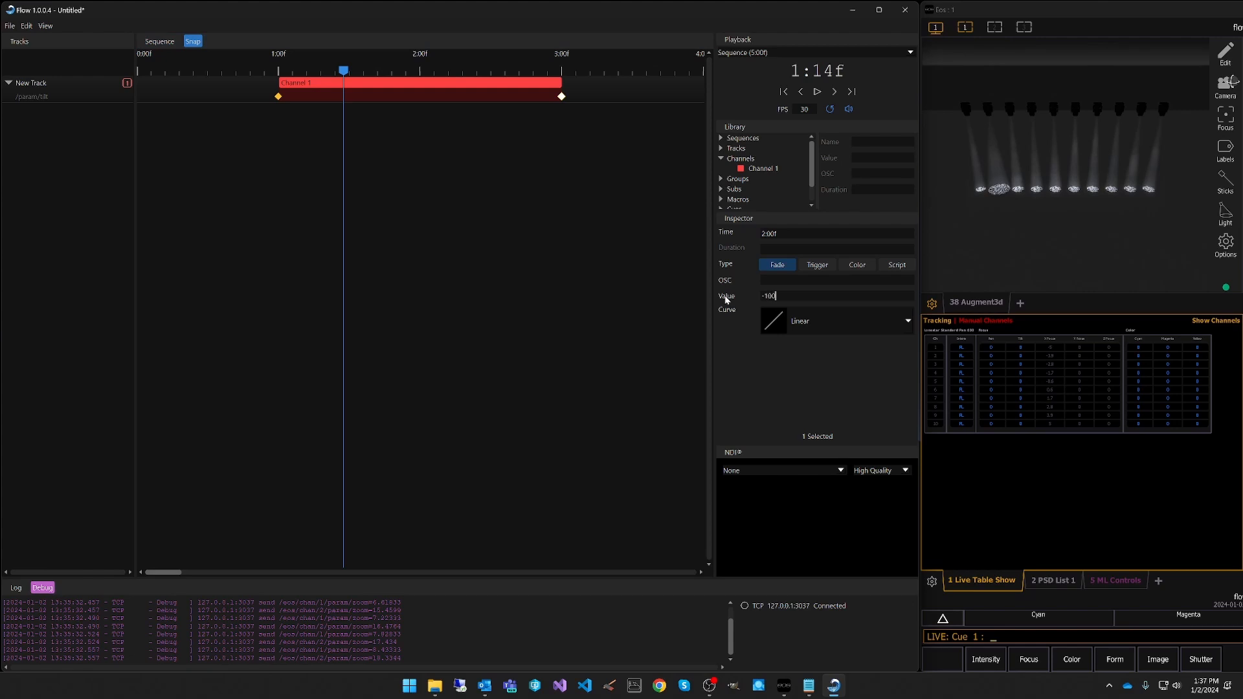
left_click_drag(344, 90, 288, 81)
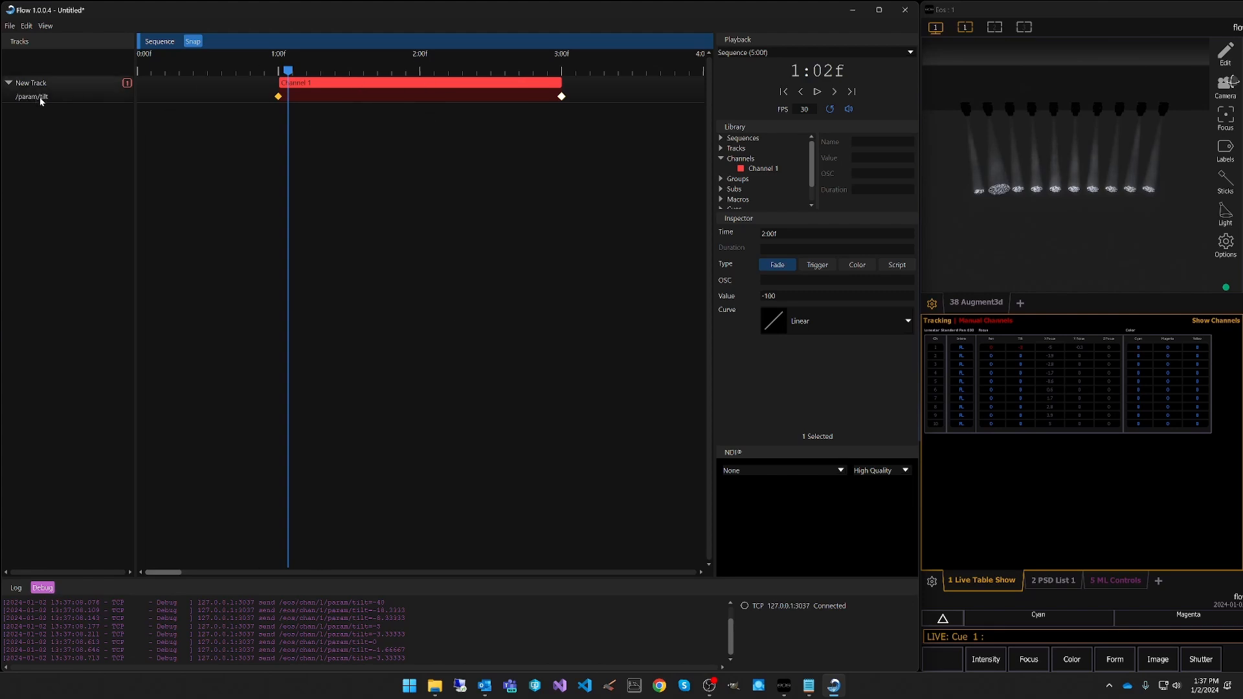
Set the Channel 1 clip as the channel template.
left_click(457, 84)
right_click(458, 85)
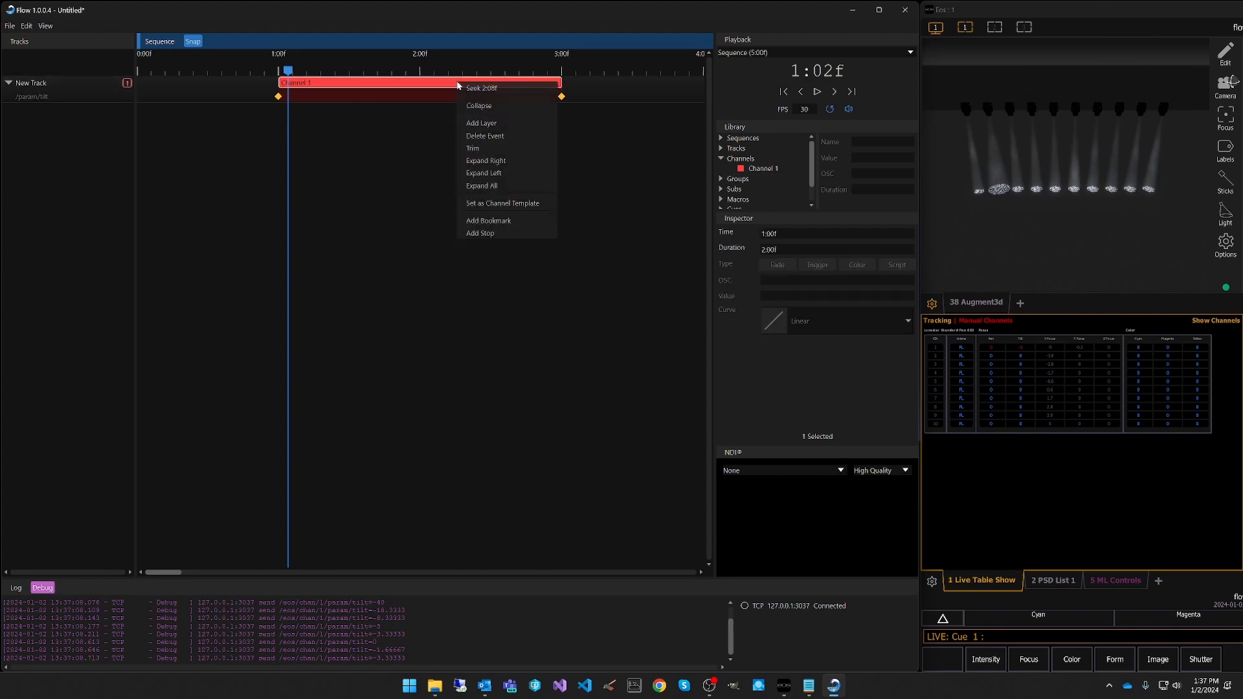
left_click(498, 205)
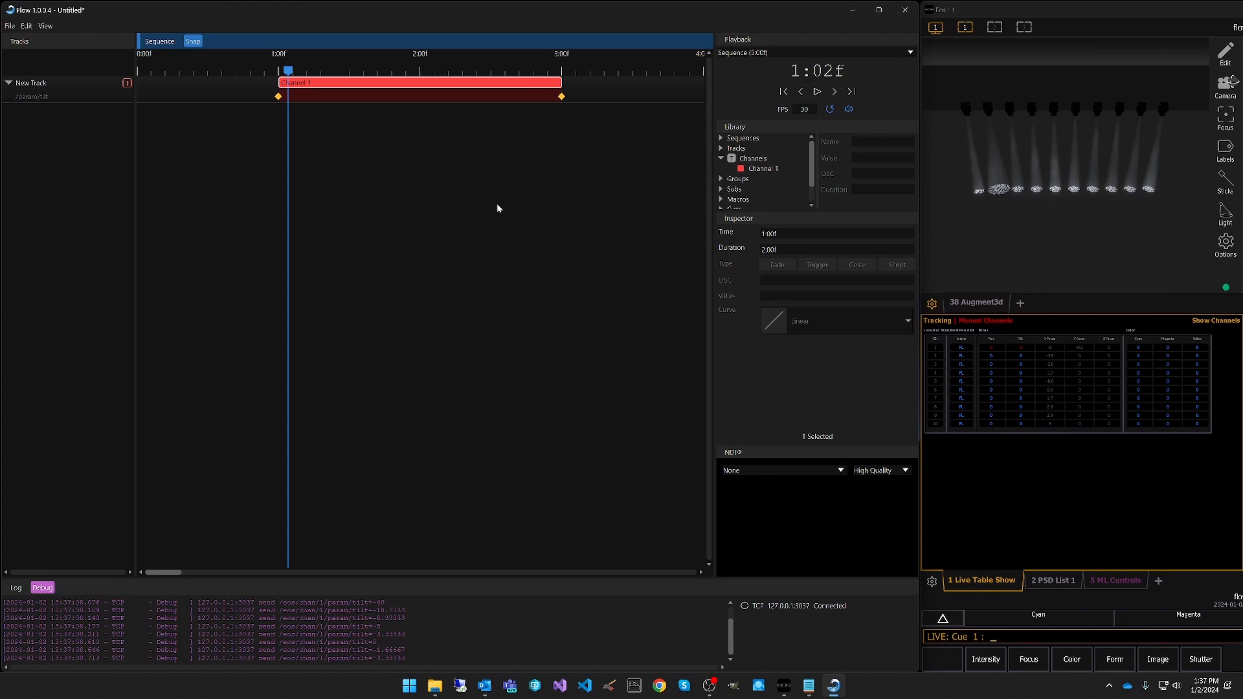
Add multiple channels to the library's Channels group in one operation.
left_click(750, 163)
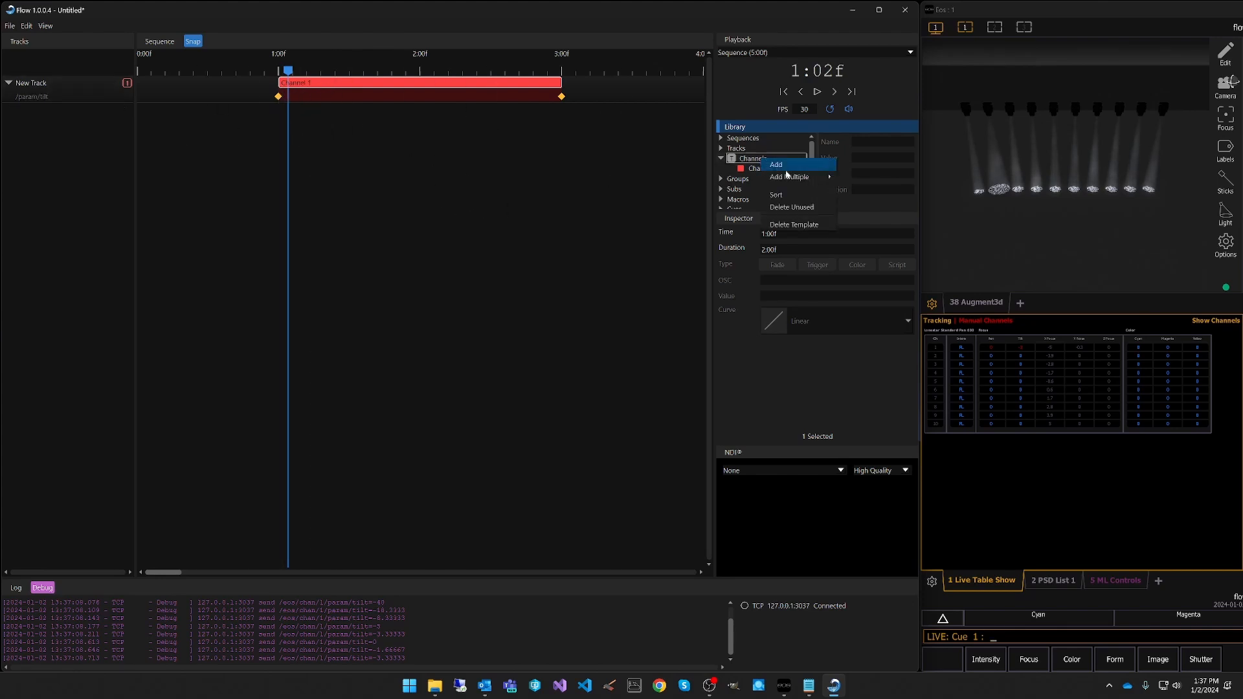
mouse_move(789, 183)
left_click(853, 276)
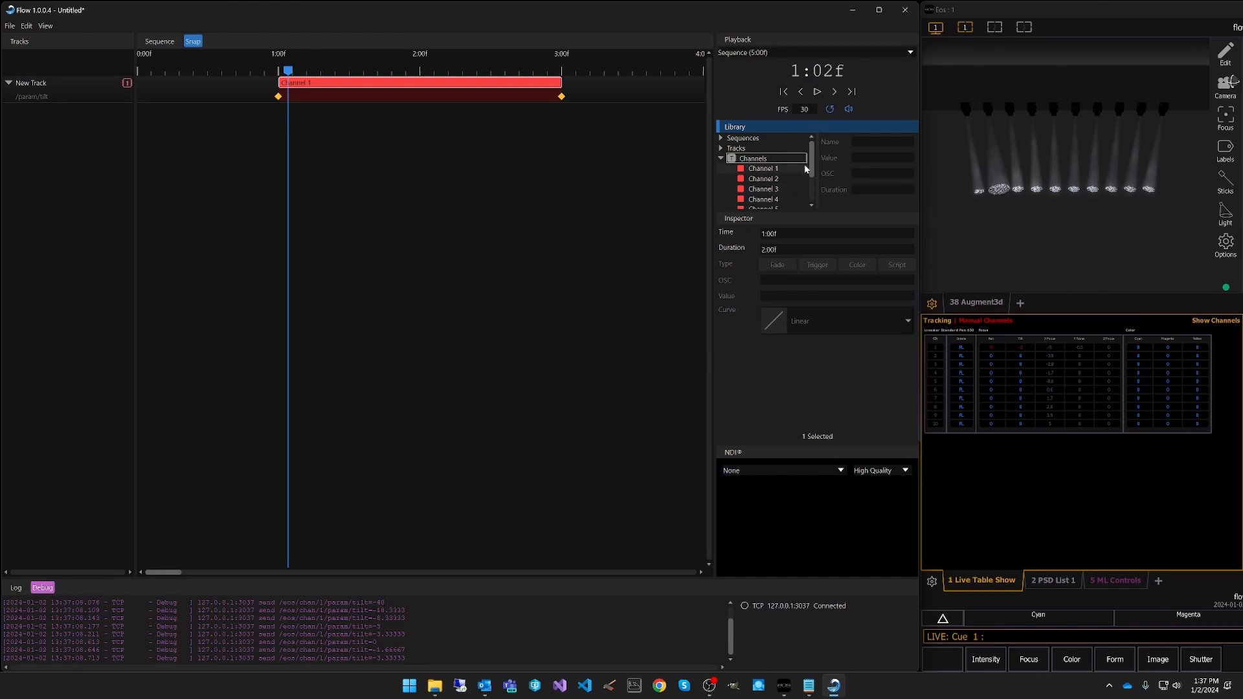
Place Channel 2 on a new, expanded track at about 1:15f and play the sequence from the start.
left_click_drag(812, 179, 813, 163)
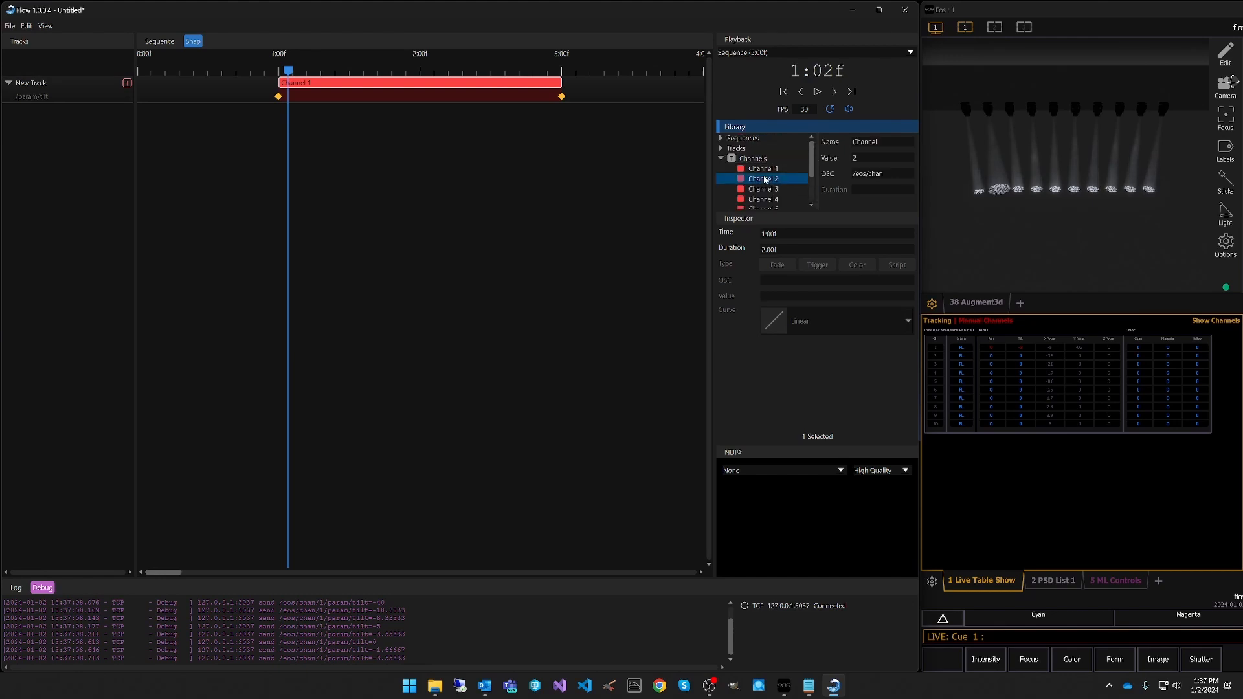
left_click_drag(259, 125, 351, 136)
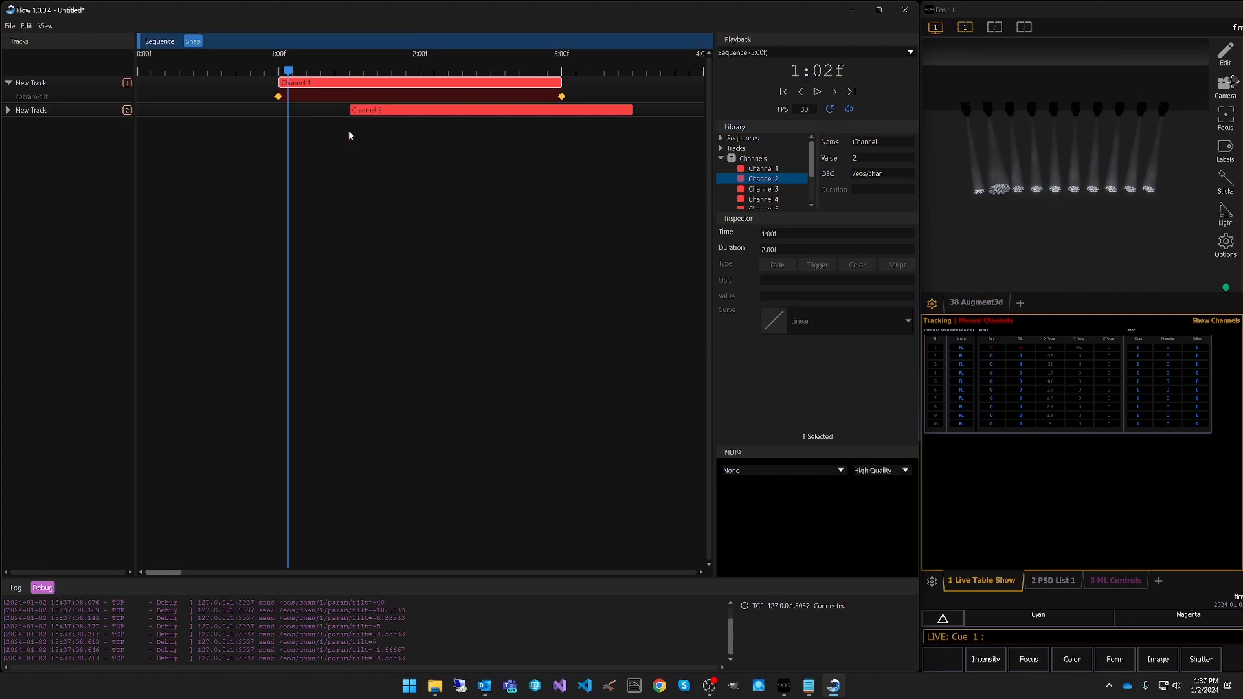
left_click(8, 110)
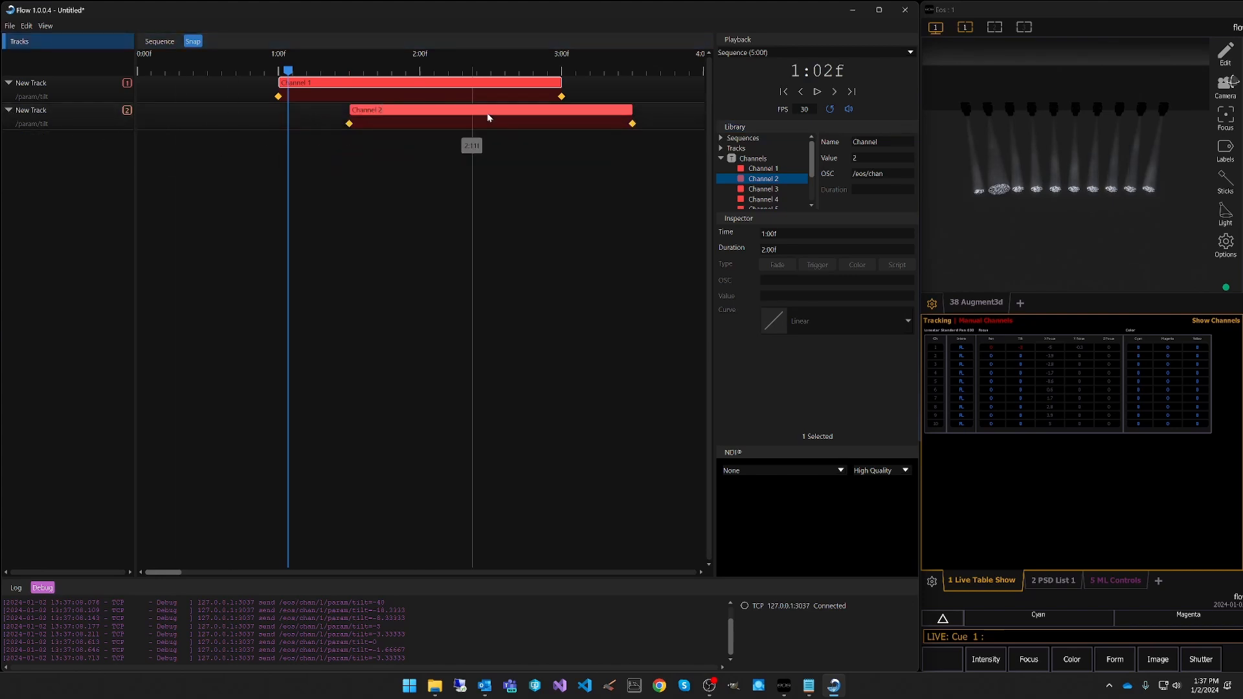
left_click(782, 93)
left_click(817, 91)
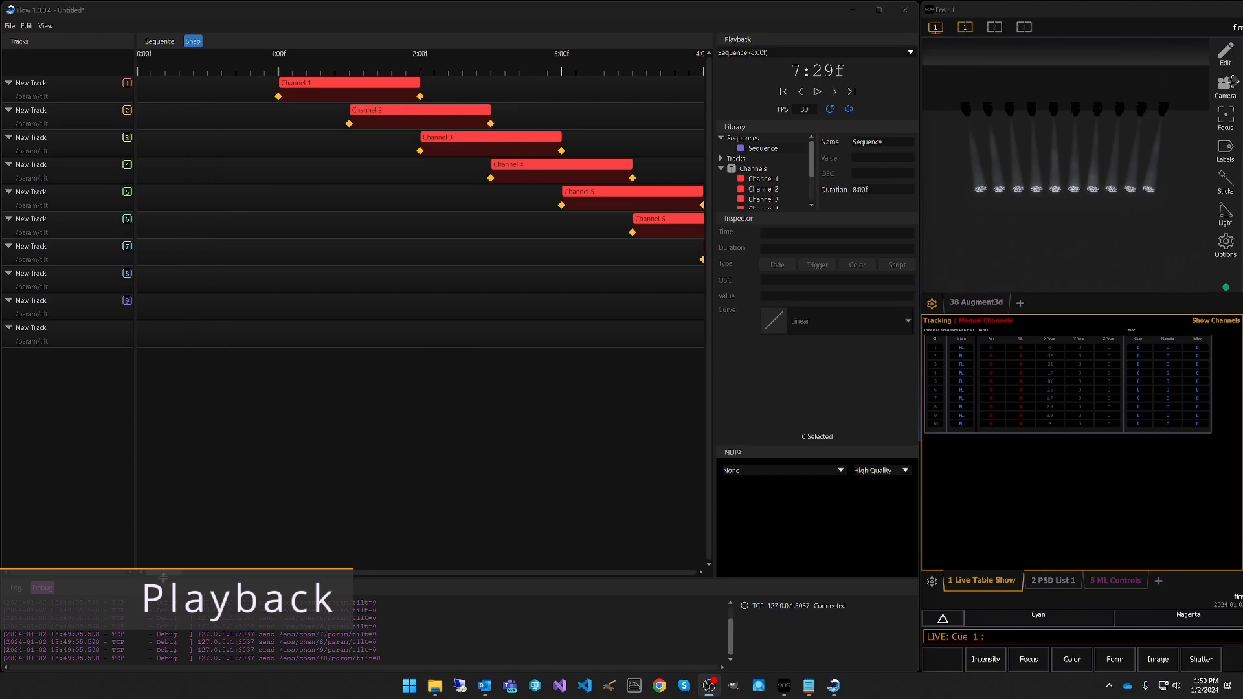
Scrub the playhead near the end of the sequence, return it to the start and play the tilt animation.
left_click_drag(163, 574, 681, 574)
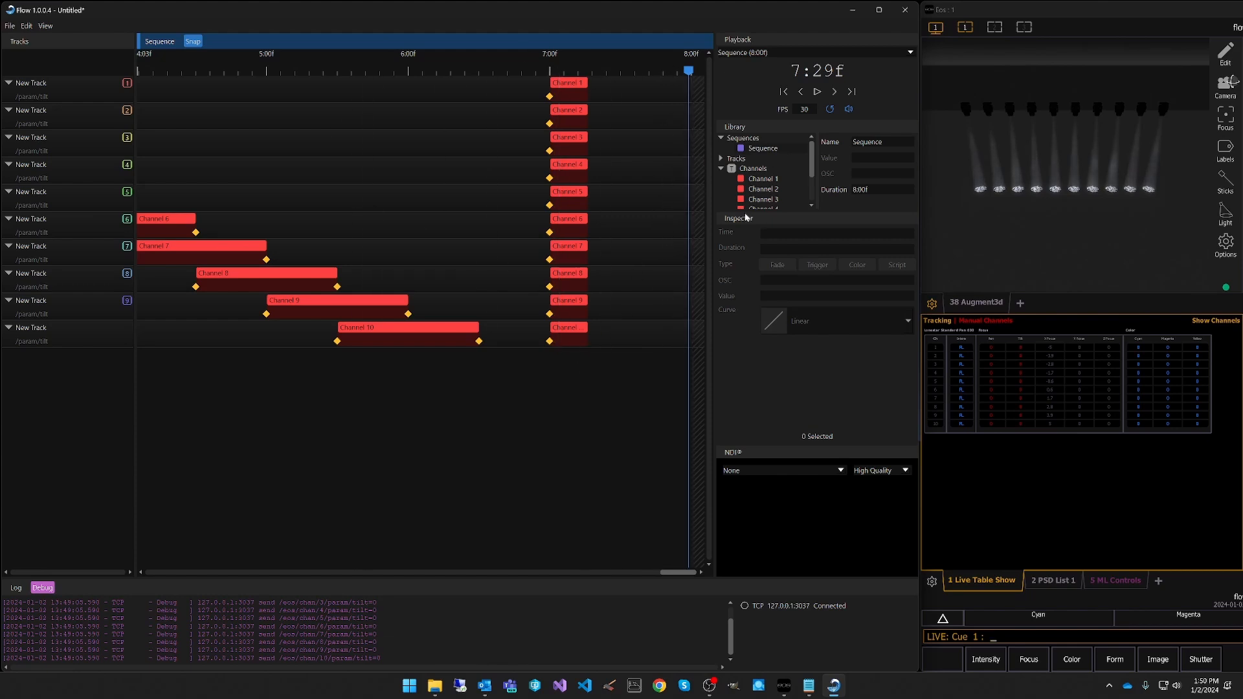
left_click(830, 110)
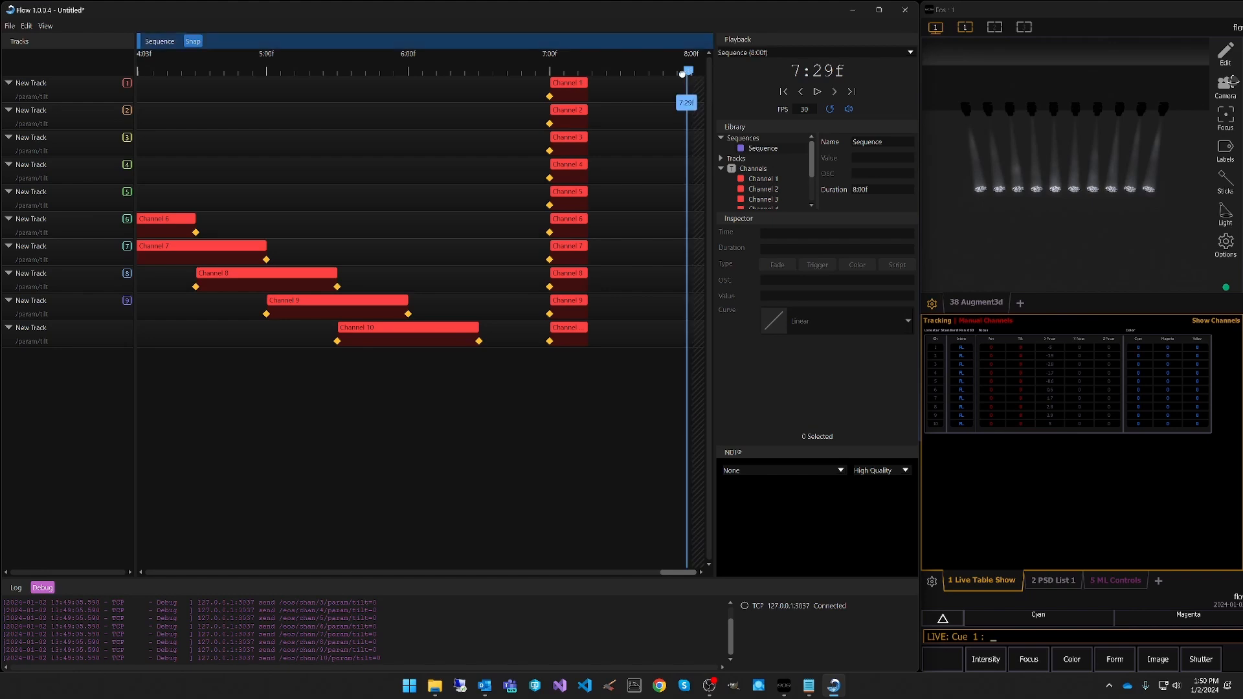
left_click_drag(689, 71, 659, 76)
left_click(784, 92)
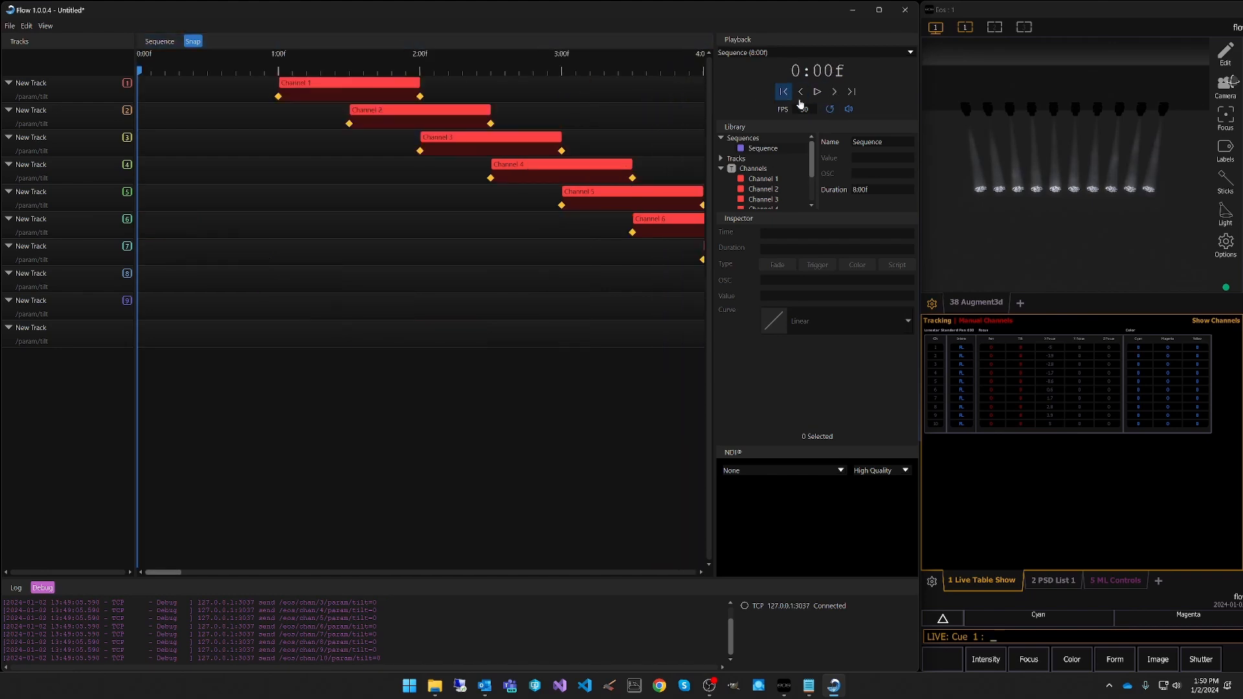
left_click(818, 92)
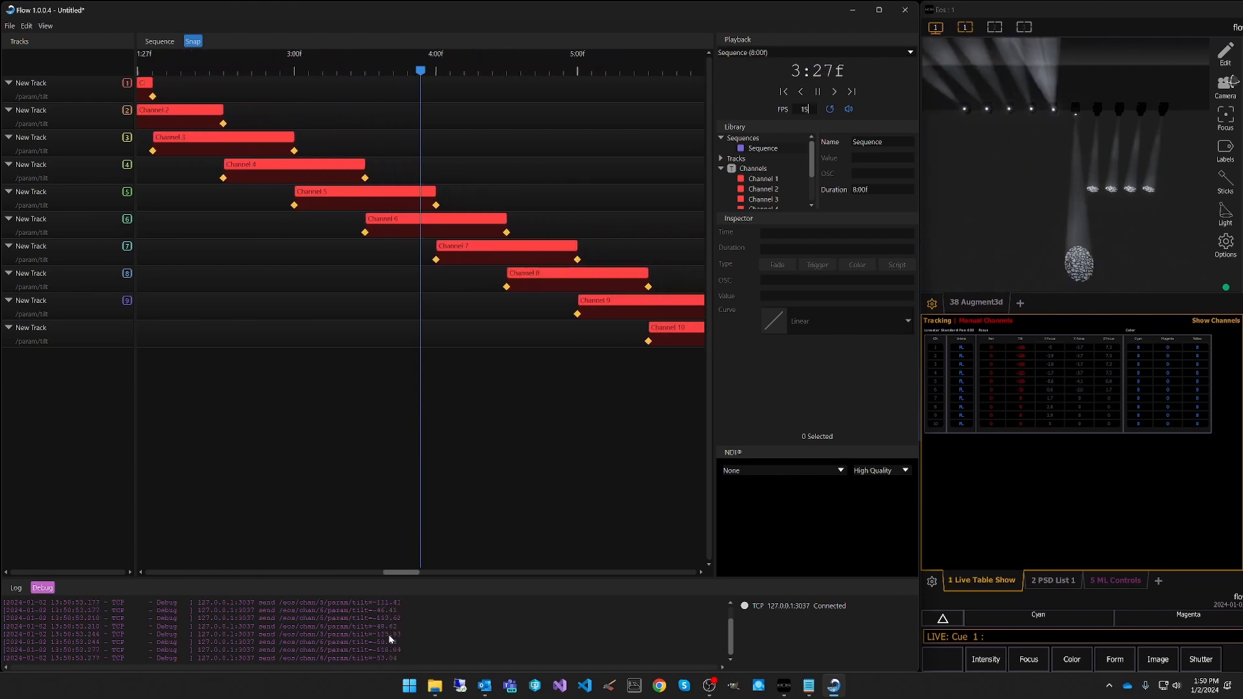
Check the output FPS setting in the preferences, then set the playback rate to 30 FPS.
left_click(26, 26)
left_click(38, 64)
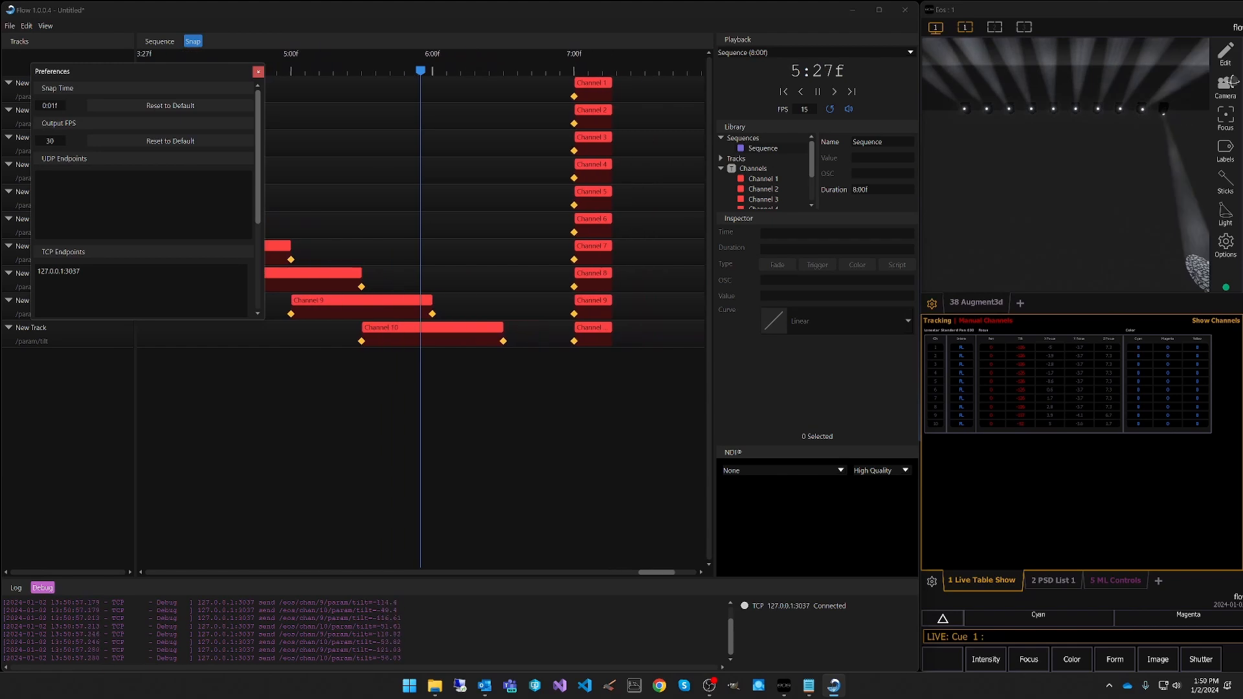
left_click(259, 71)
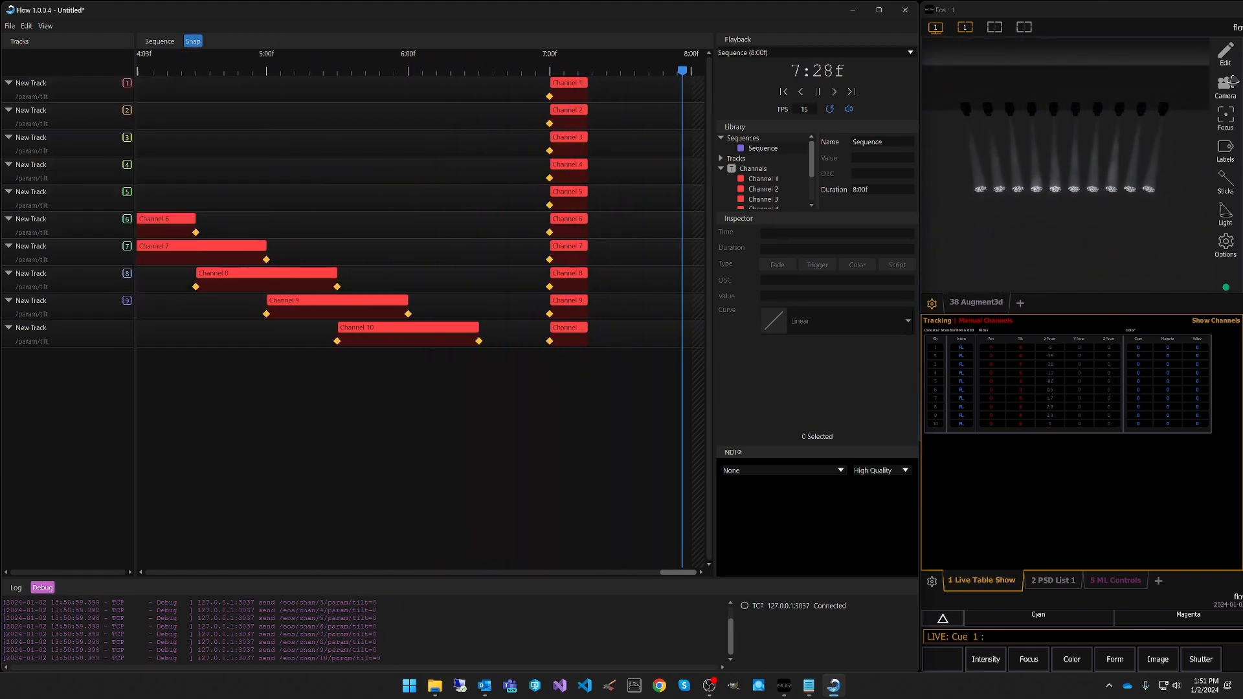
double_click(805, 109)
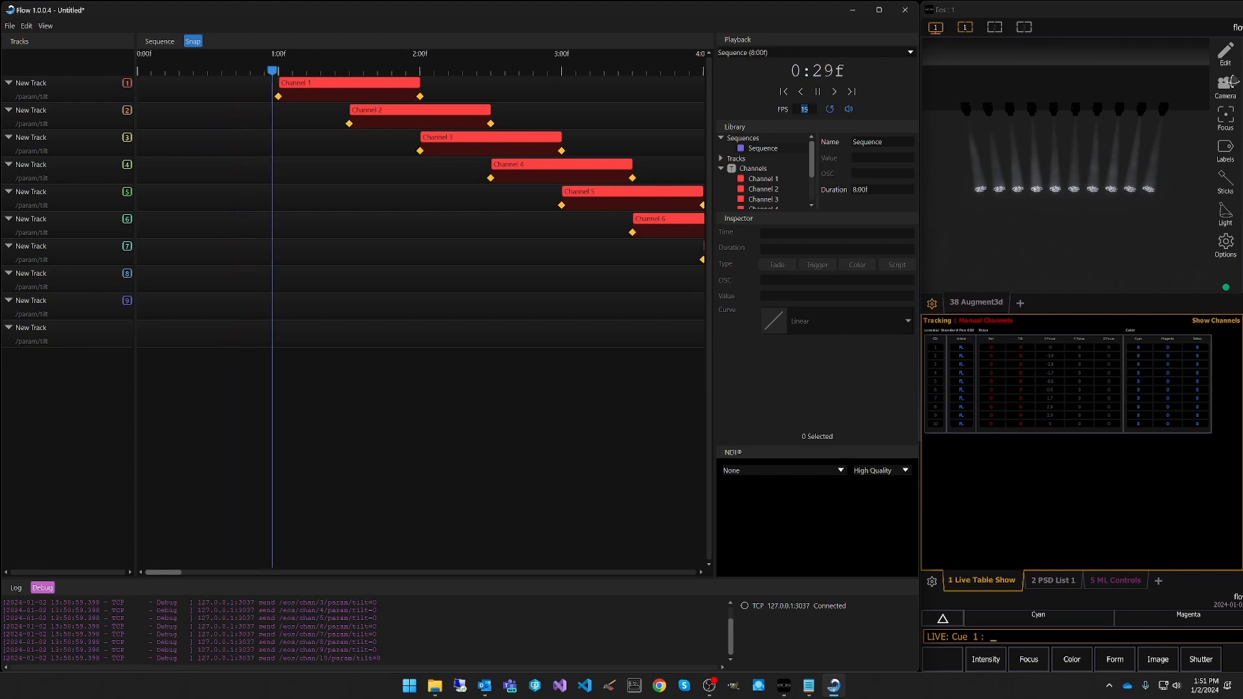
type("30")
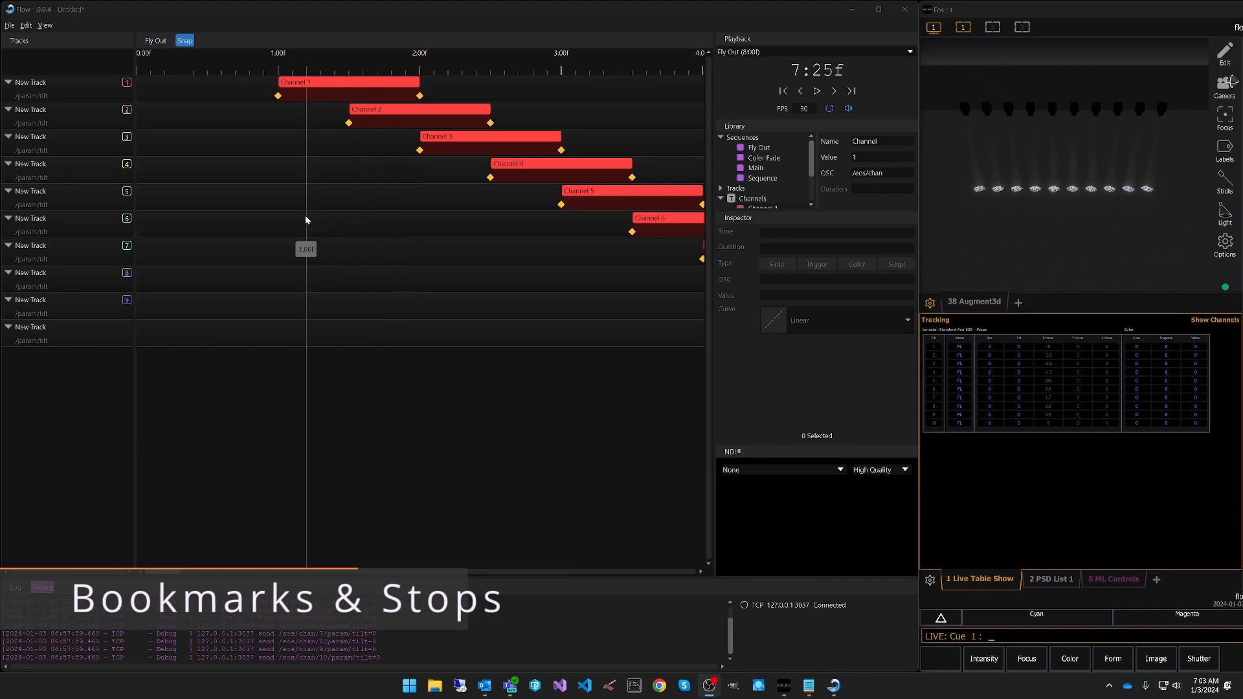
Add bookmarks to the Fly Out timeline at 1:00f and 7:00f, where the channel clips start.
left_click(278, 96)
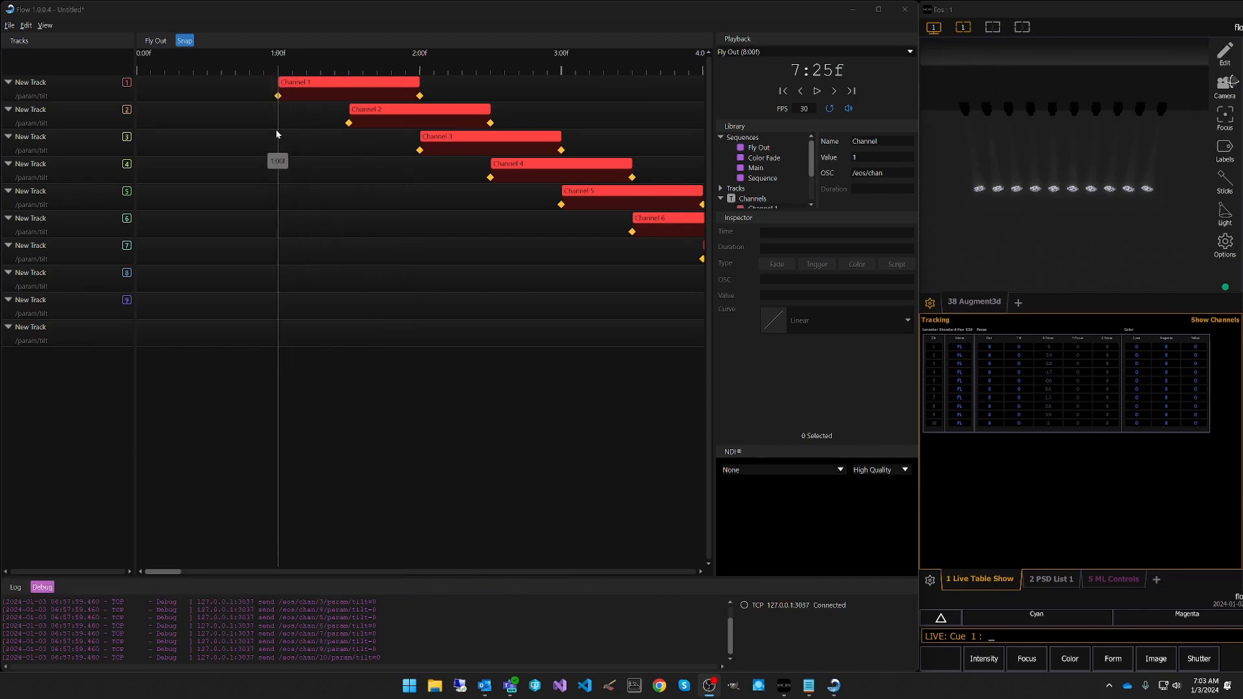
right_click(277, 135)
left_click(298, 176)
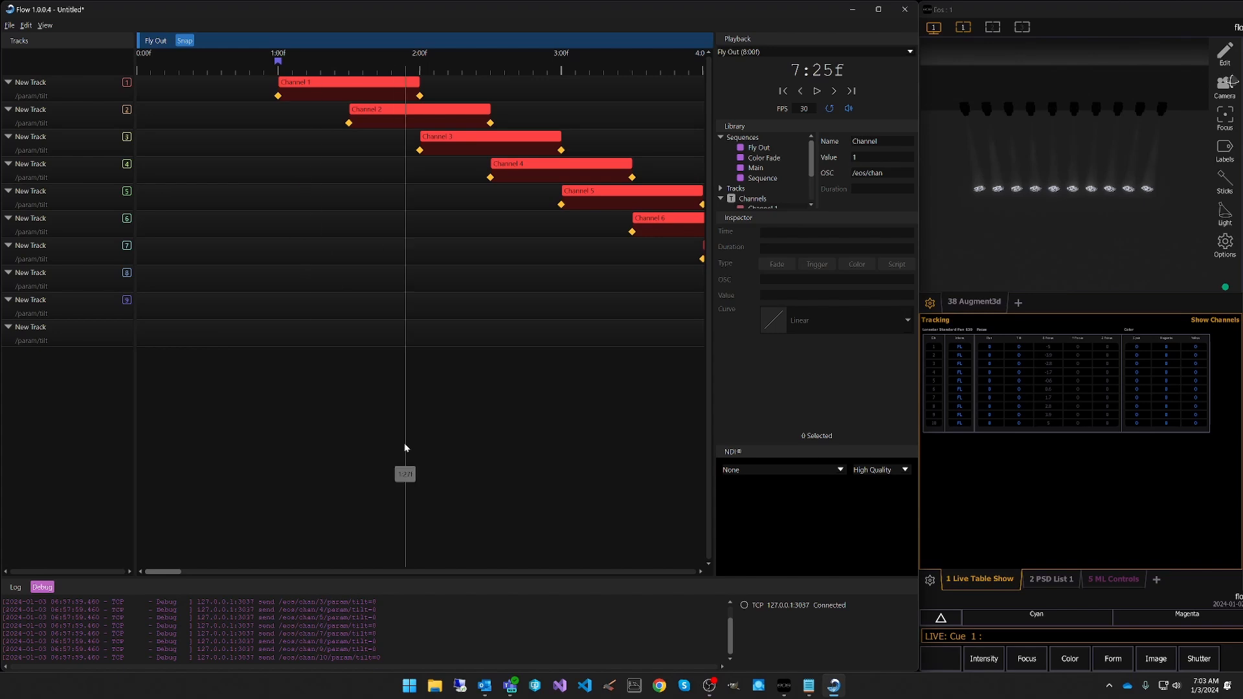
left_click_drag(160, 576, 641, 575)
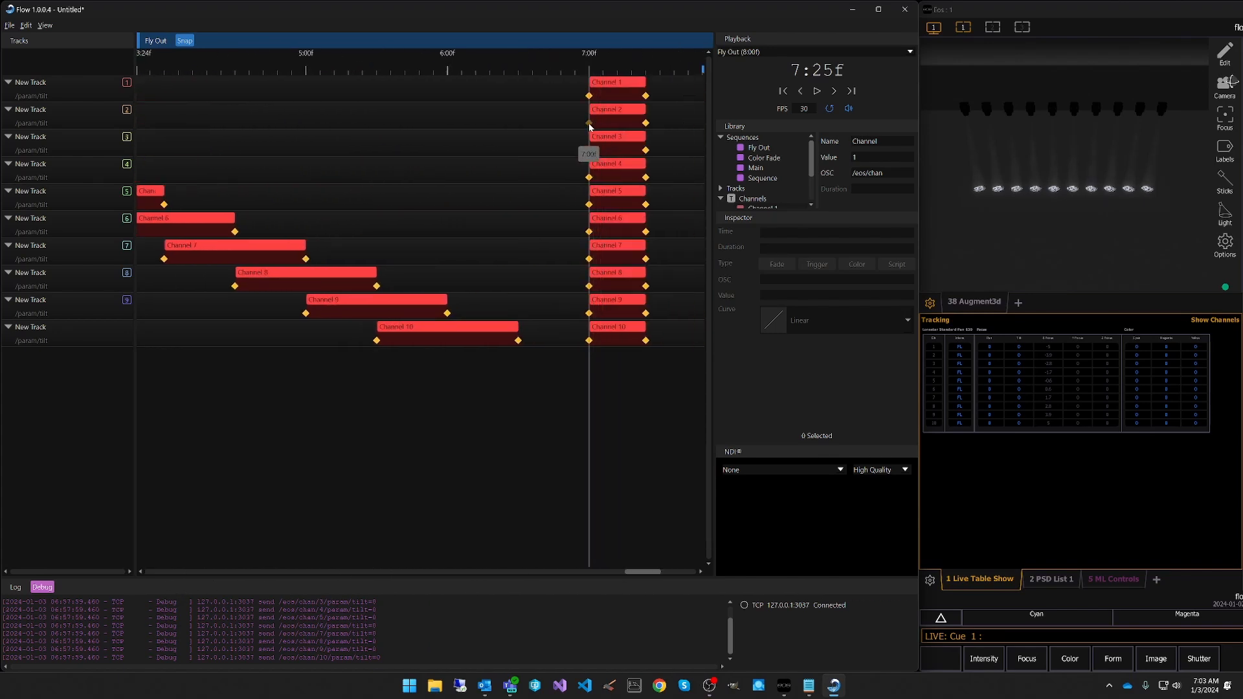
right_click(590, 127)
left_click(620, 178)
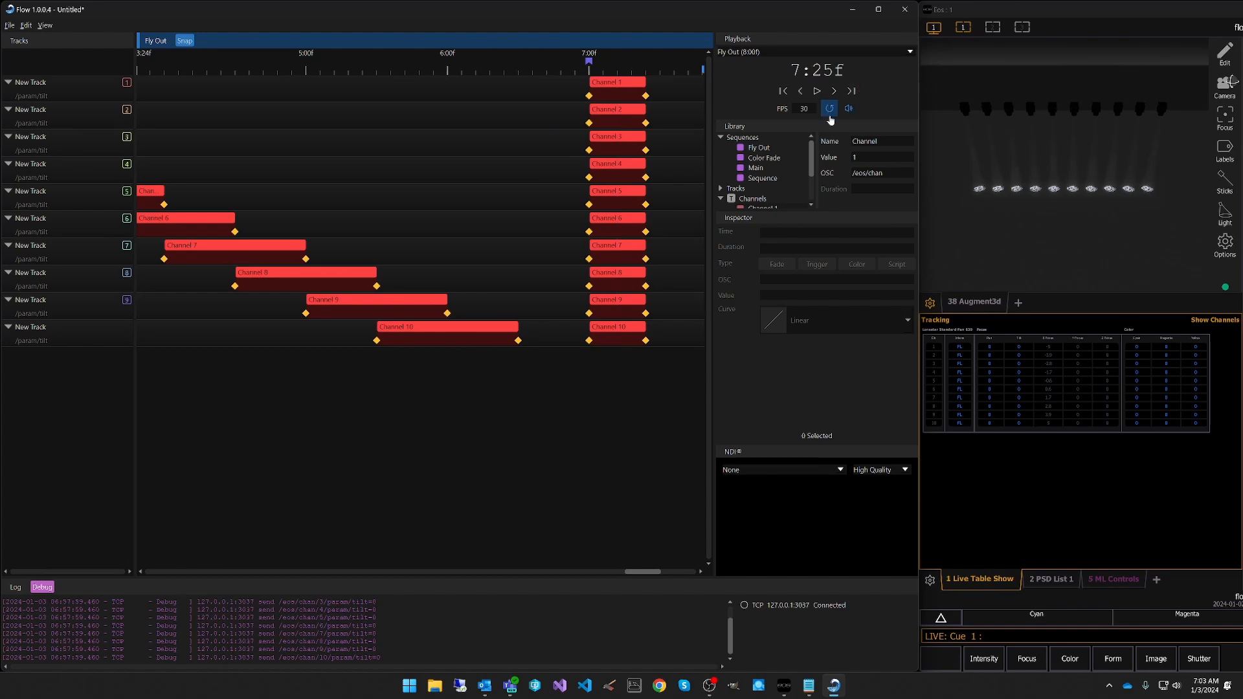
Jump the playhead between the sequence's start, its end and the two bookmarks, finishing back at the start.
left_click(783, 91)
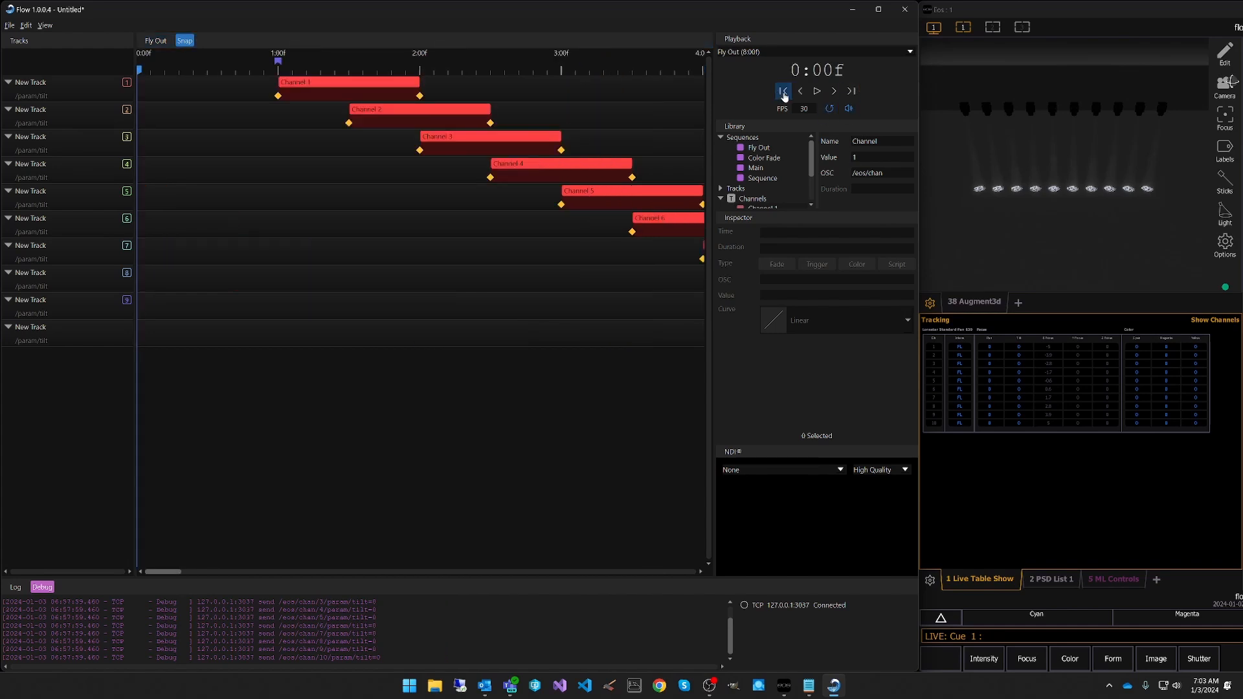
left_click(852, 92)
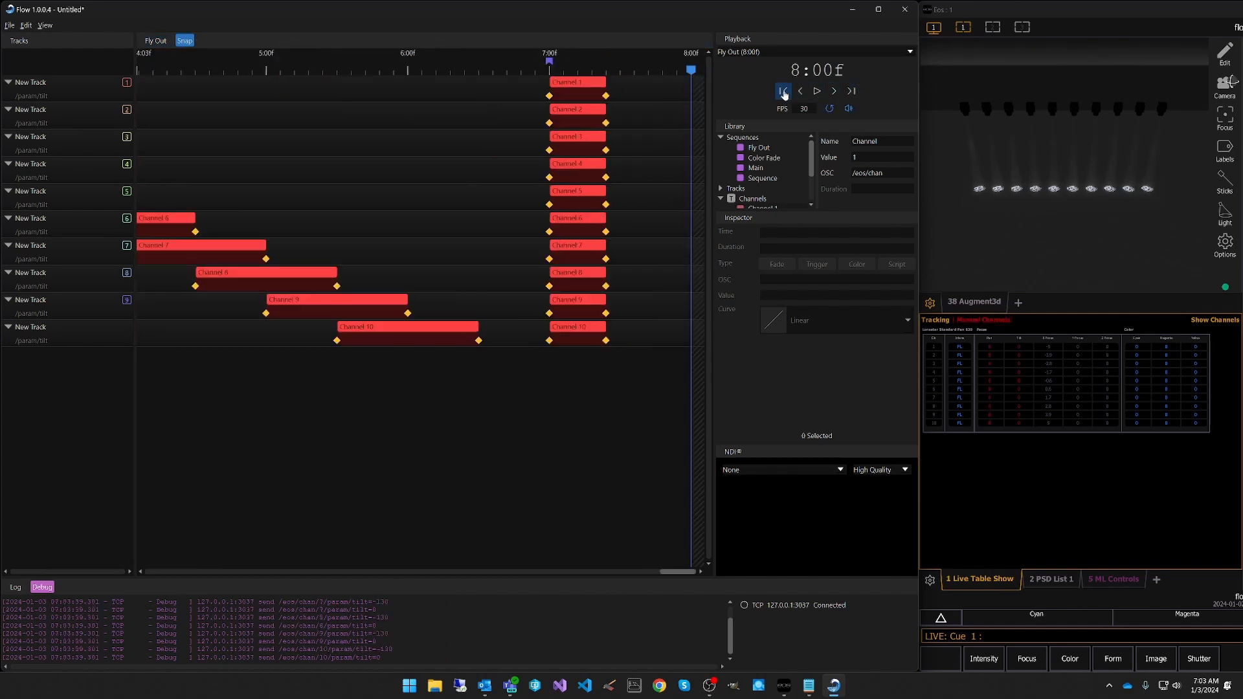
left_click(783, 92)
left_click(835, 92)
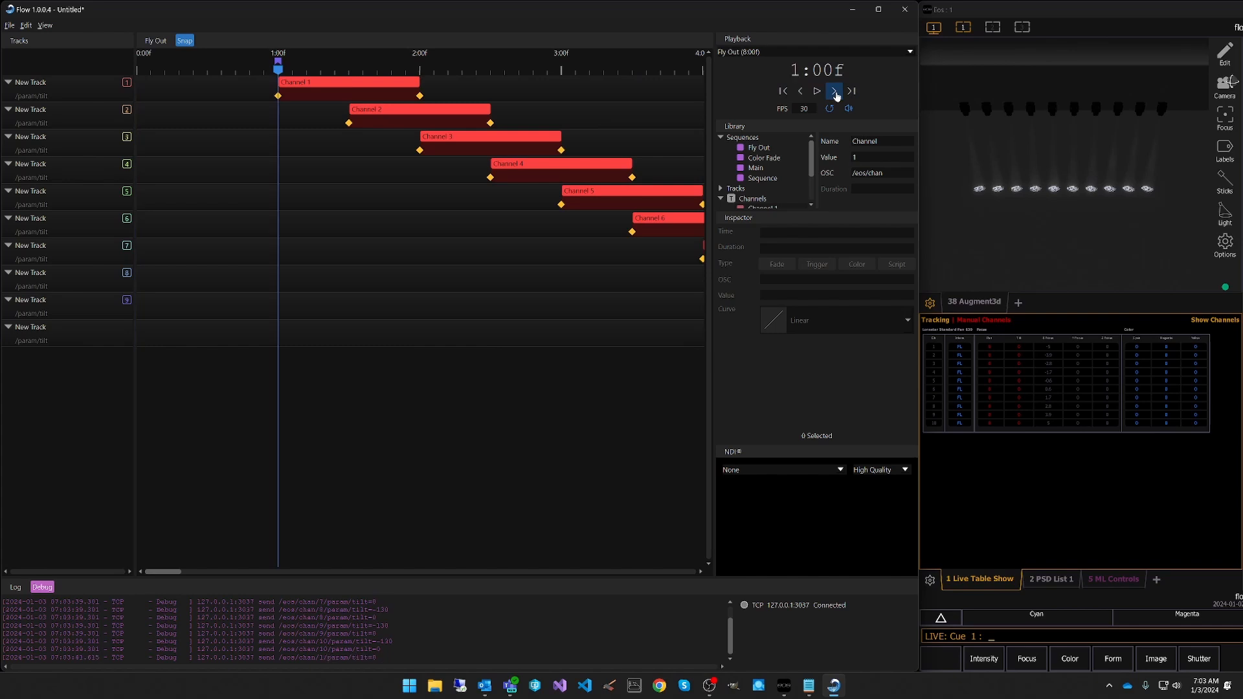
left_click(834, 92)
left_click(802, 92)
left_click(834, 92)
left_click(801, 93)
left_click(835, 93)
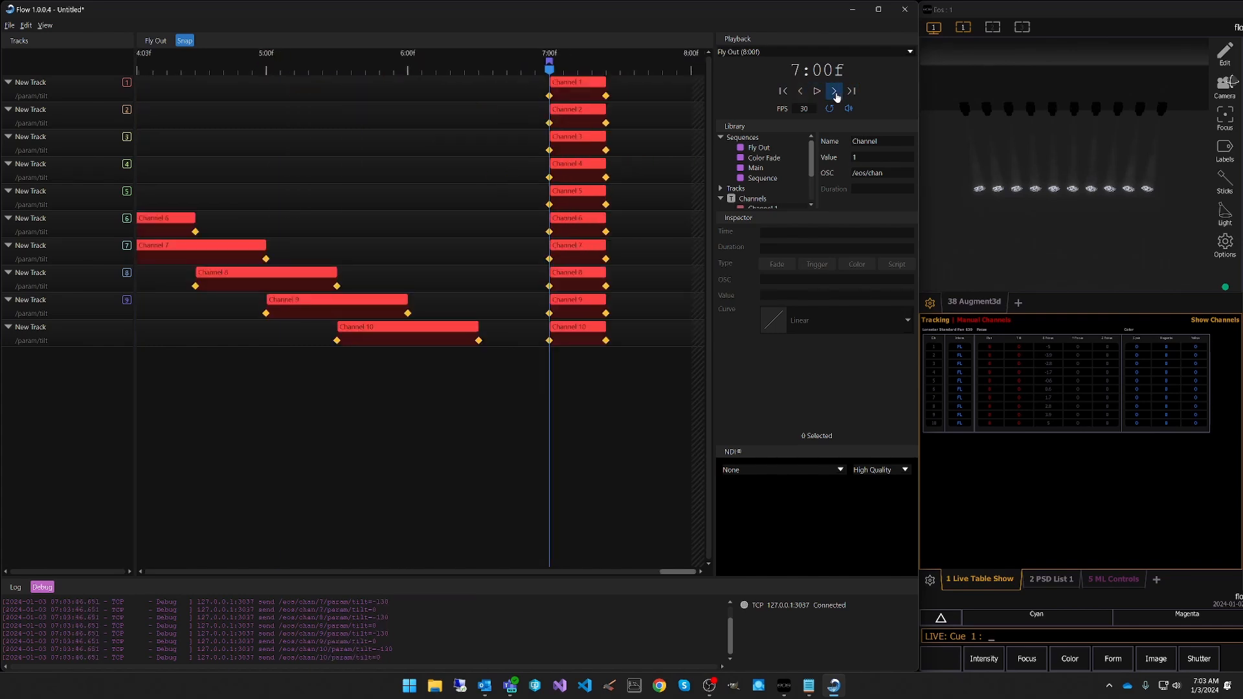
left_click(783, 92)
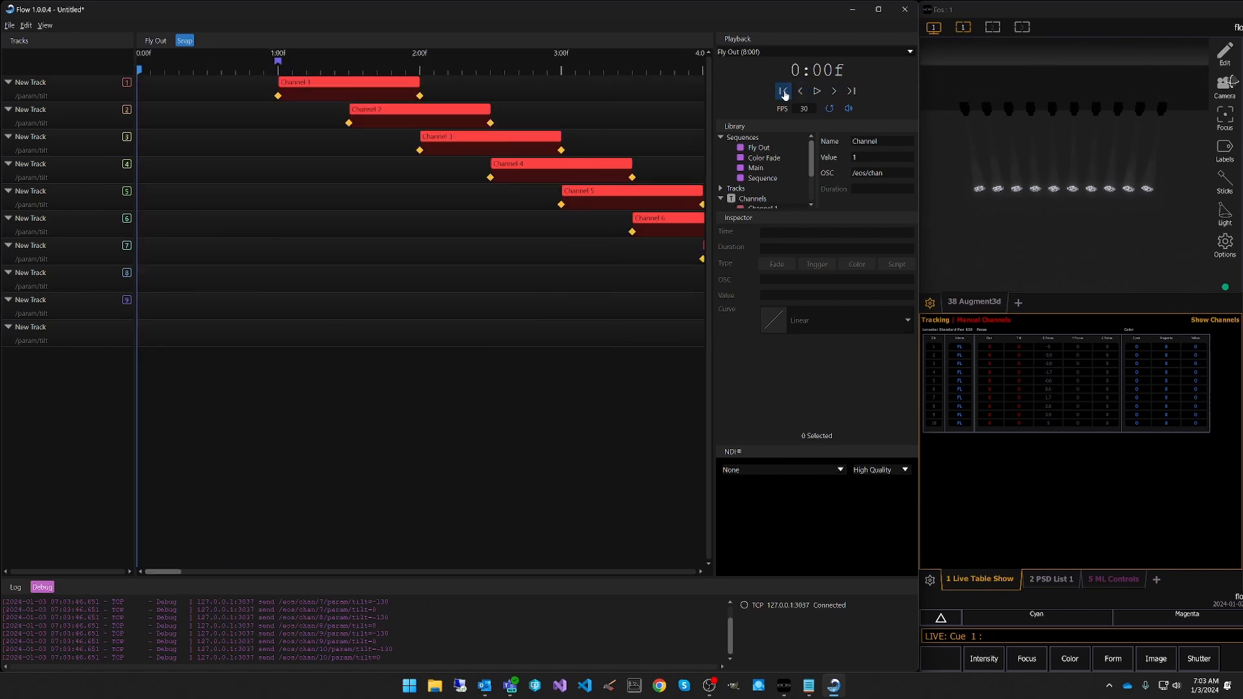
Add a stop at 3:00f, play the sequence up to it and resume playback from there.
right_click(562, 92)
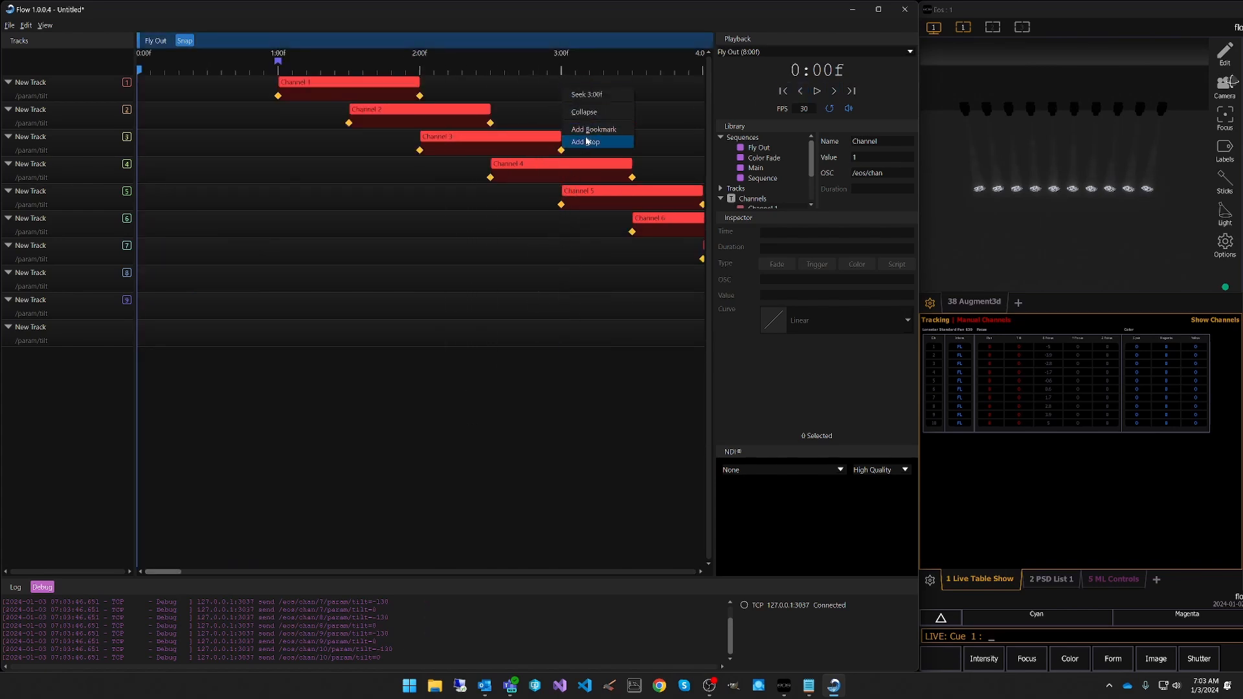
left_click(817, 91)
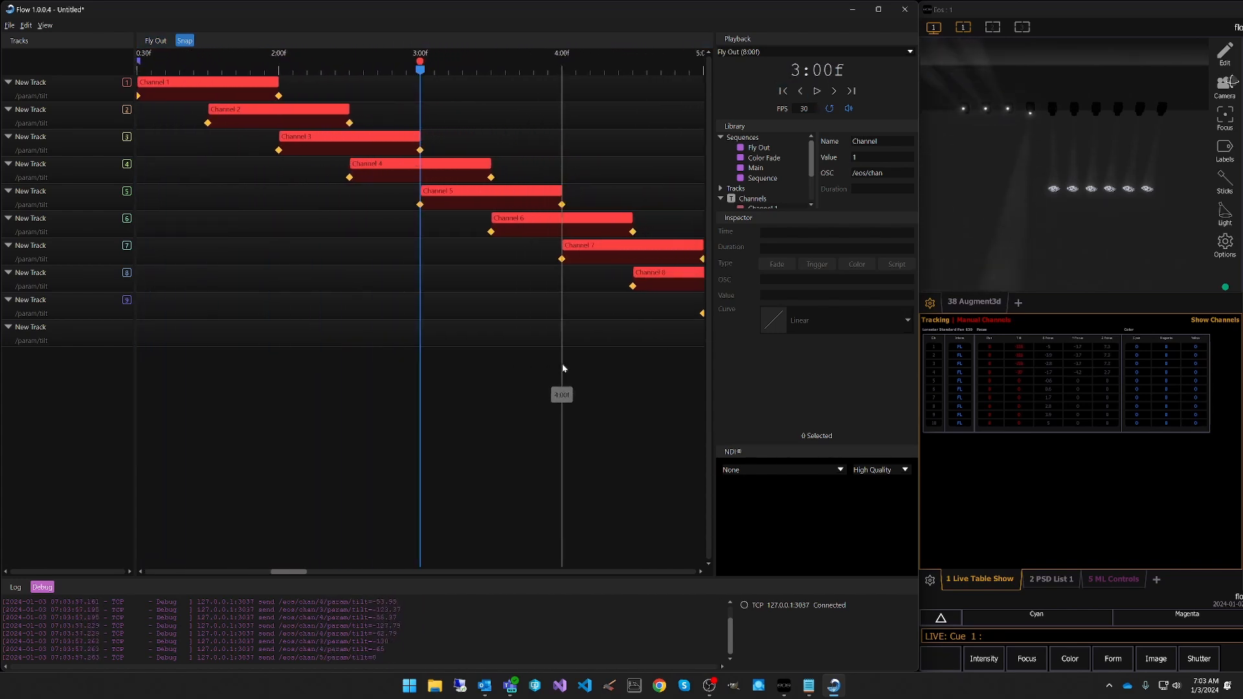
left_click(817, 92)
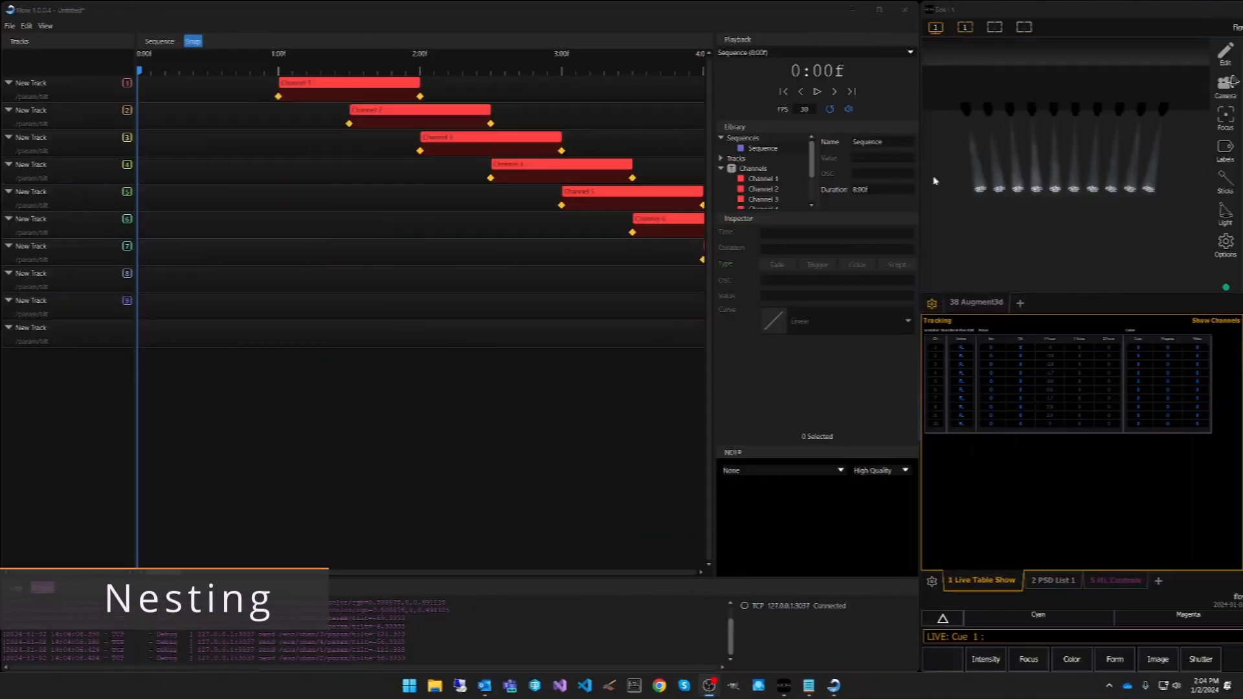
Rename the existing sequence in the library to Fly Out.
left_click(754, 153)
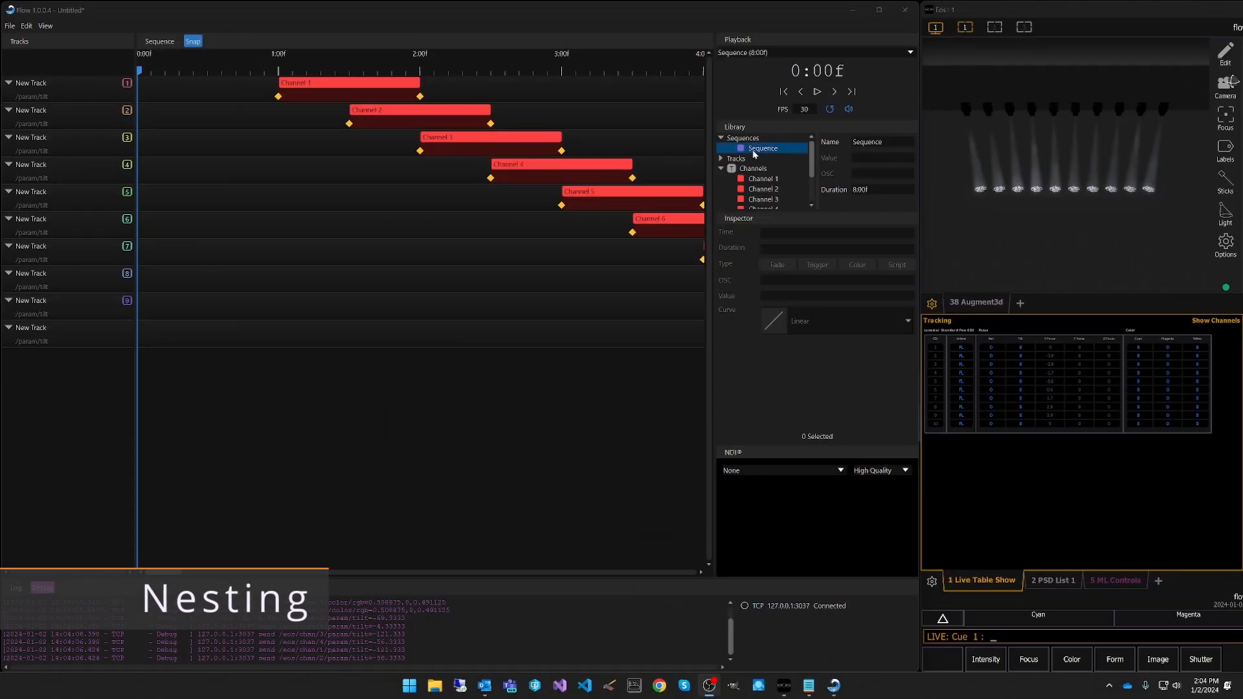
left_click(762, 150)
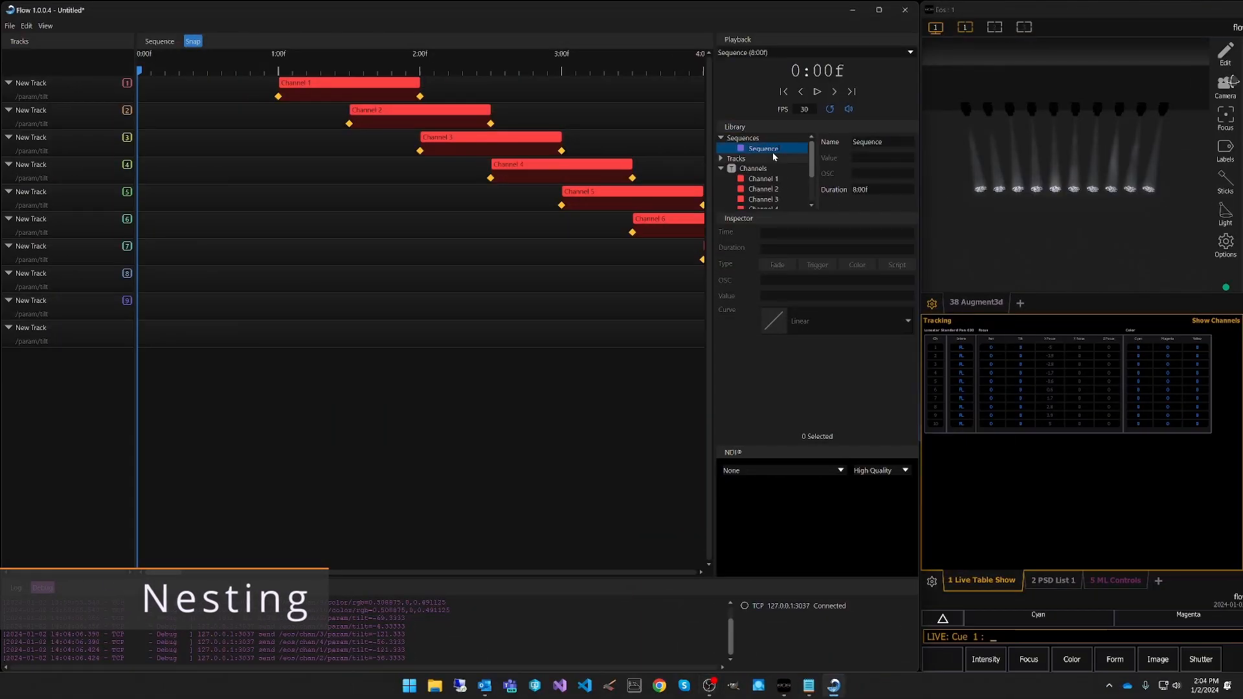
type("y Out")
key("Return")
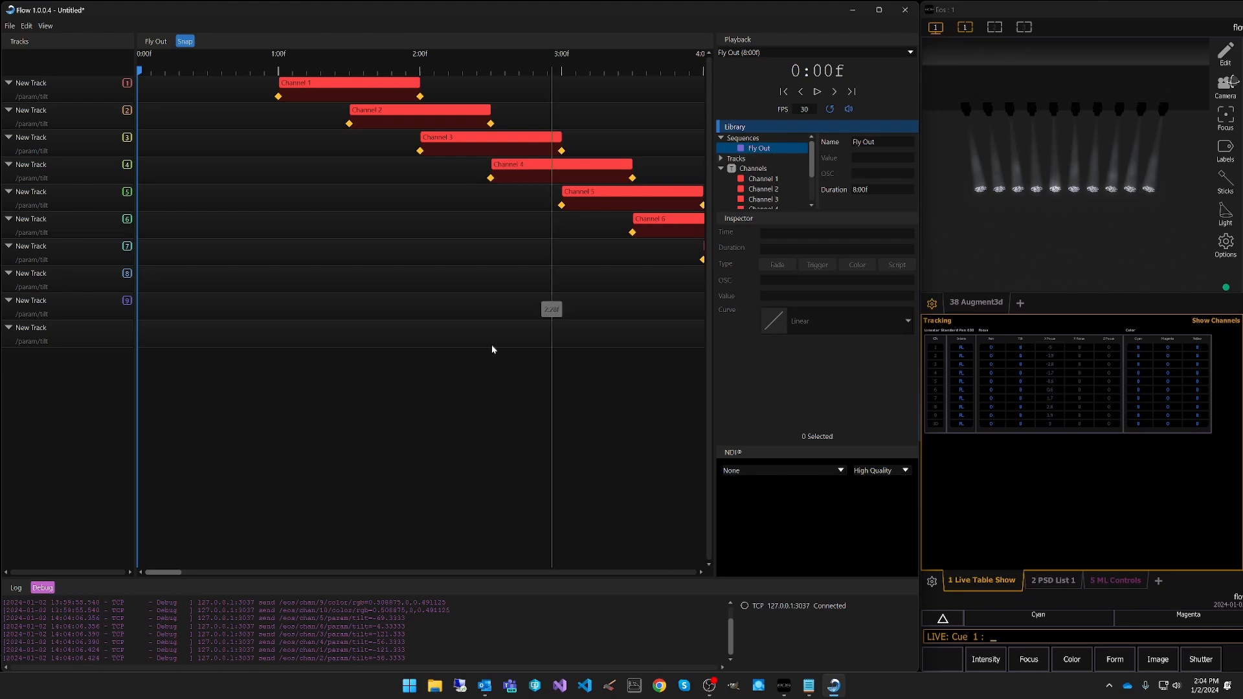
Shift the ten staggered channel clips together one second earlier so Channel 1 starts at 0:00f.
scroll(366, 59, "down", 5)
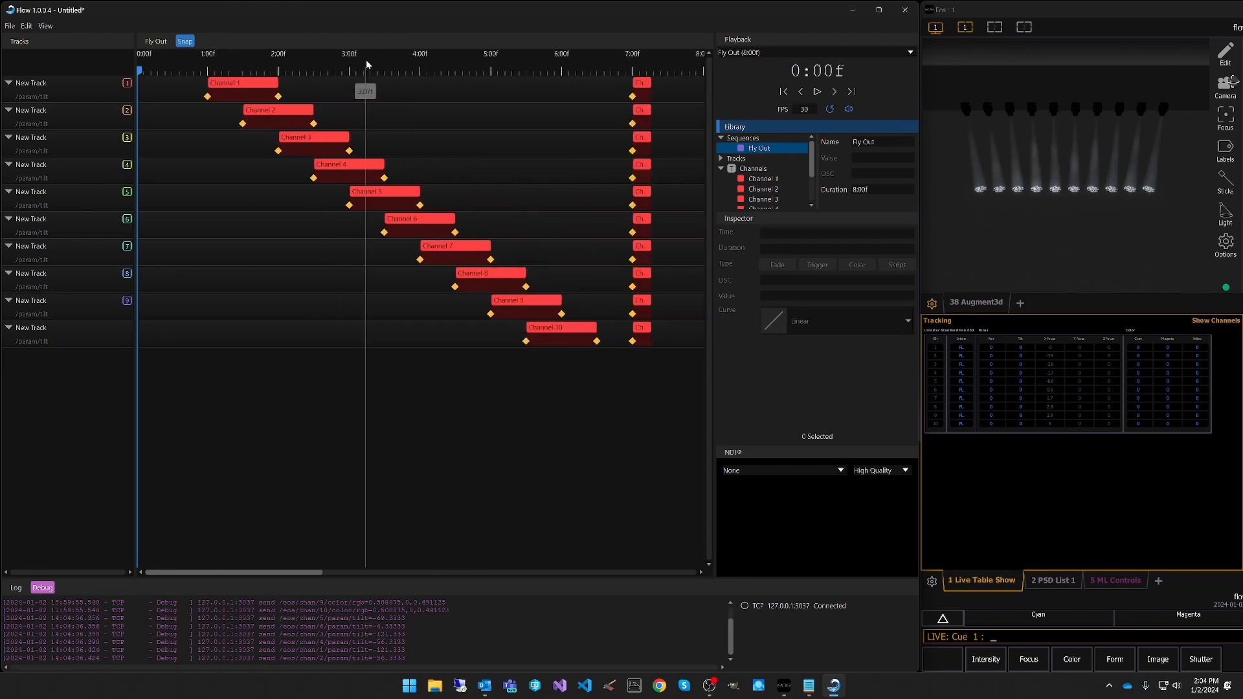
left_click_drag(161, 52, 515, 368)
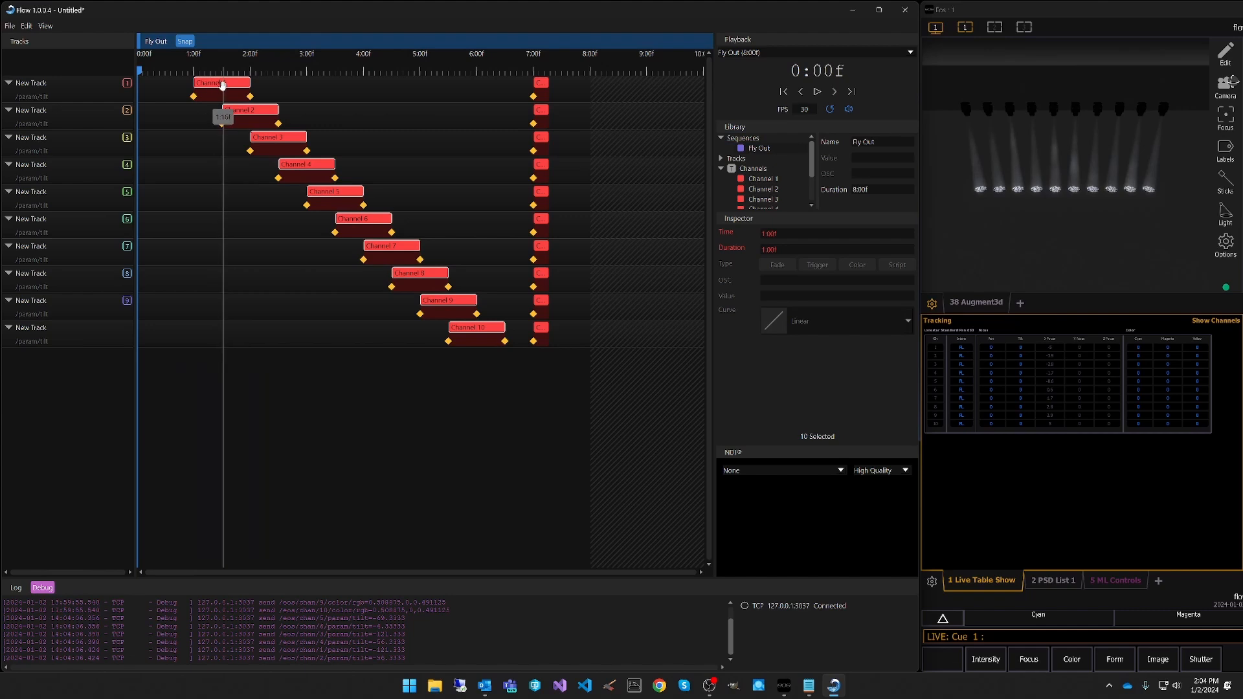
left_click_drag(221, 84, 164, 86)
left_click(473, 405)
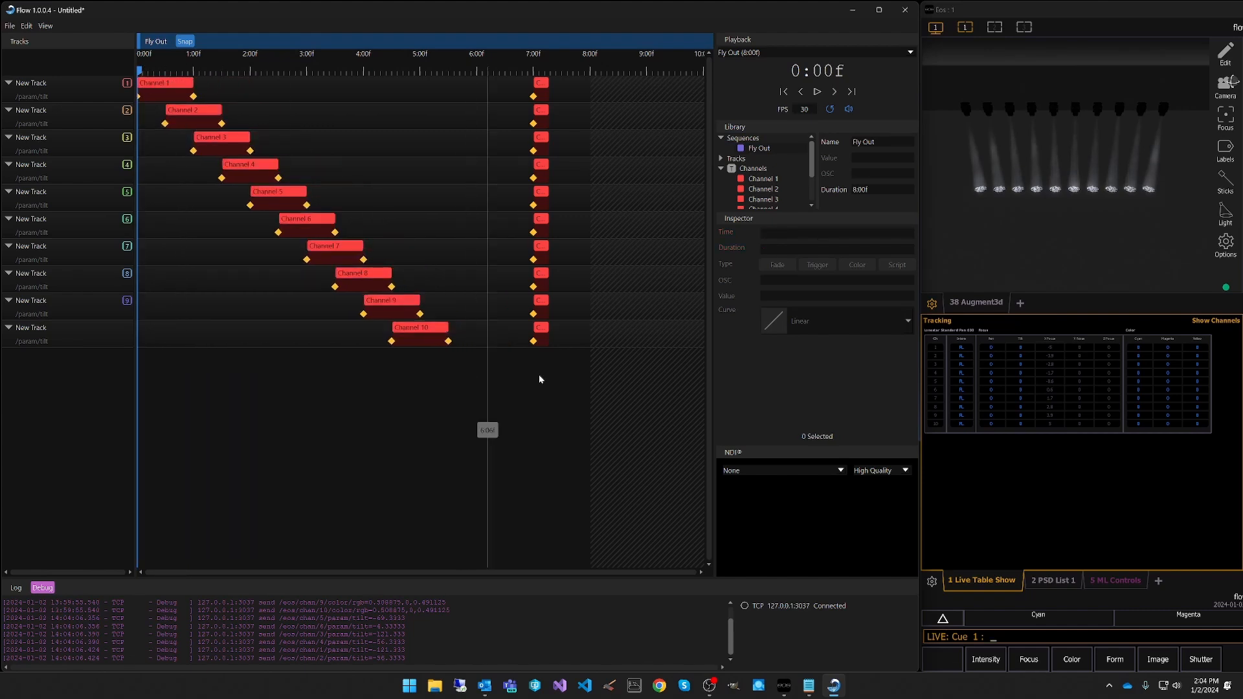
Add a new sequence named Color Fade to the library and open it with the timeline zoom reset.
left_click(751, 139)
right_click(751, 139)
left_click(777, 144)
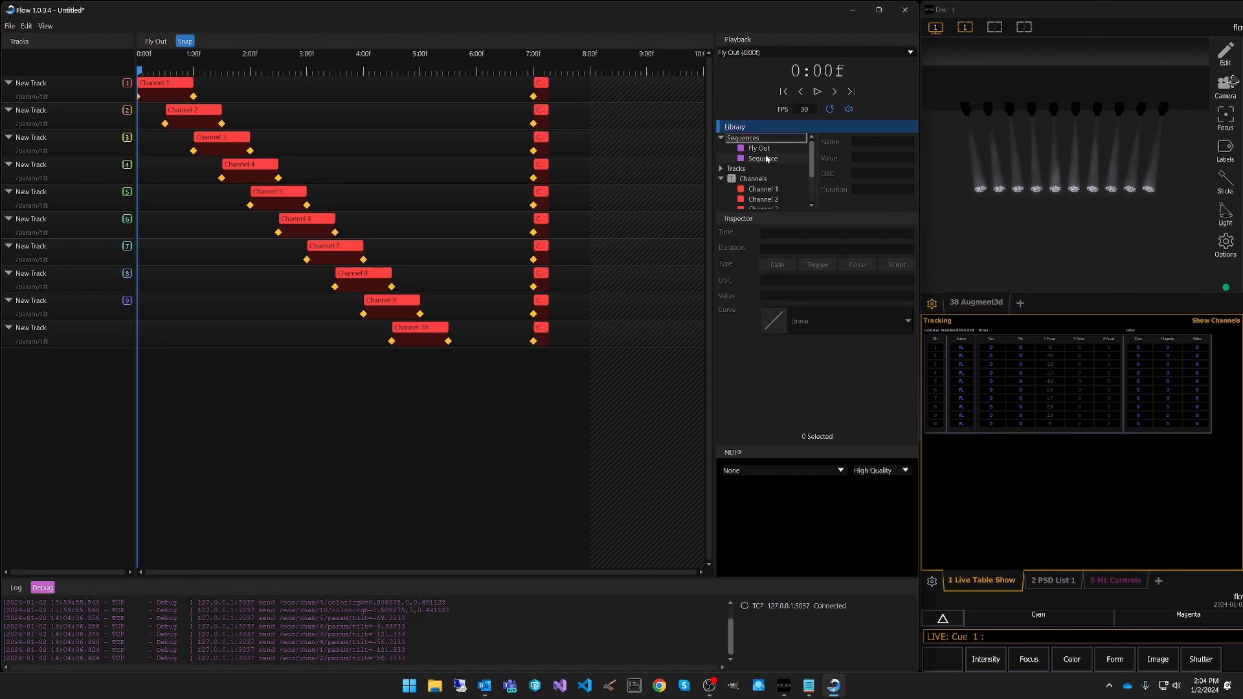
left_click(763, 159)
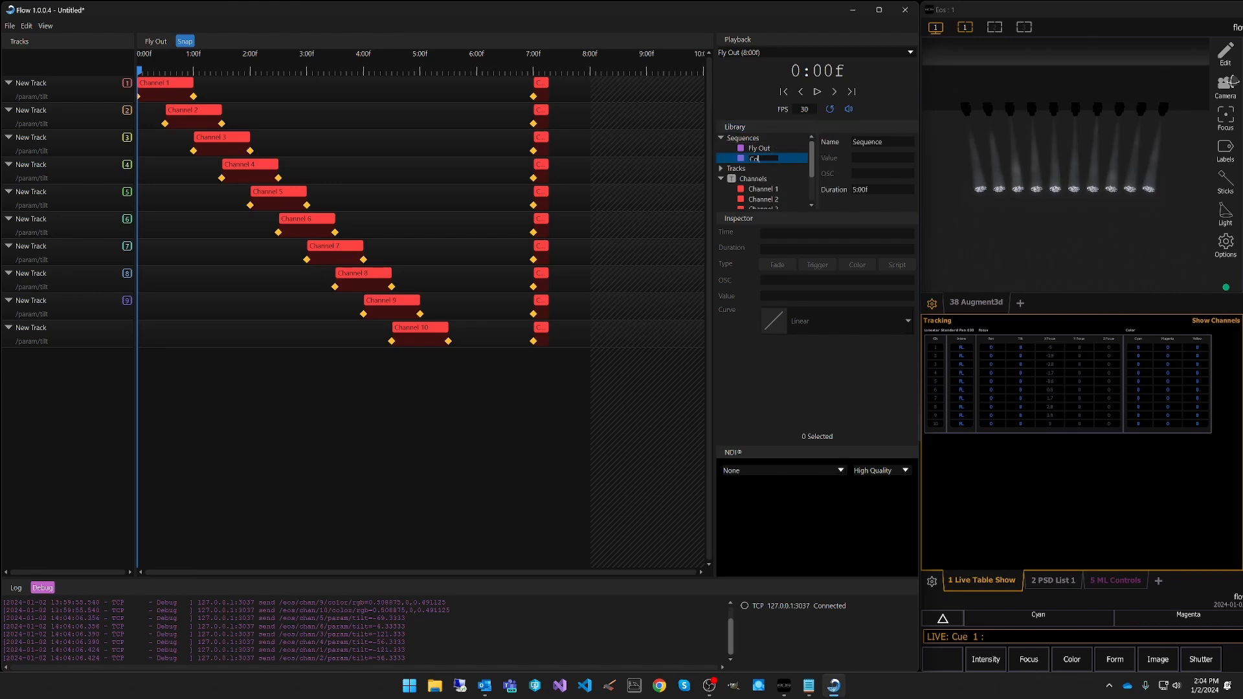
left_click(765, 161)
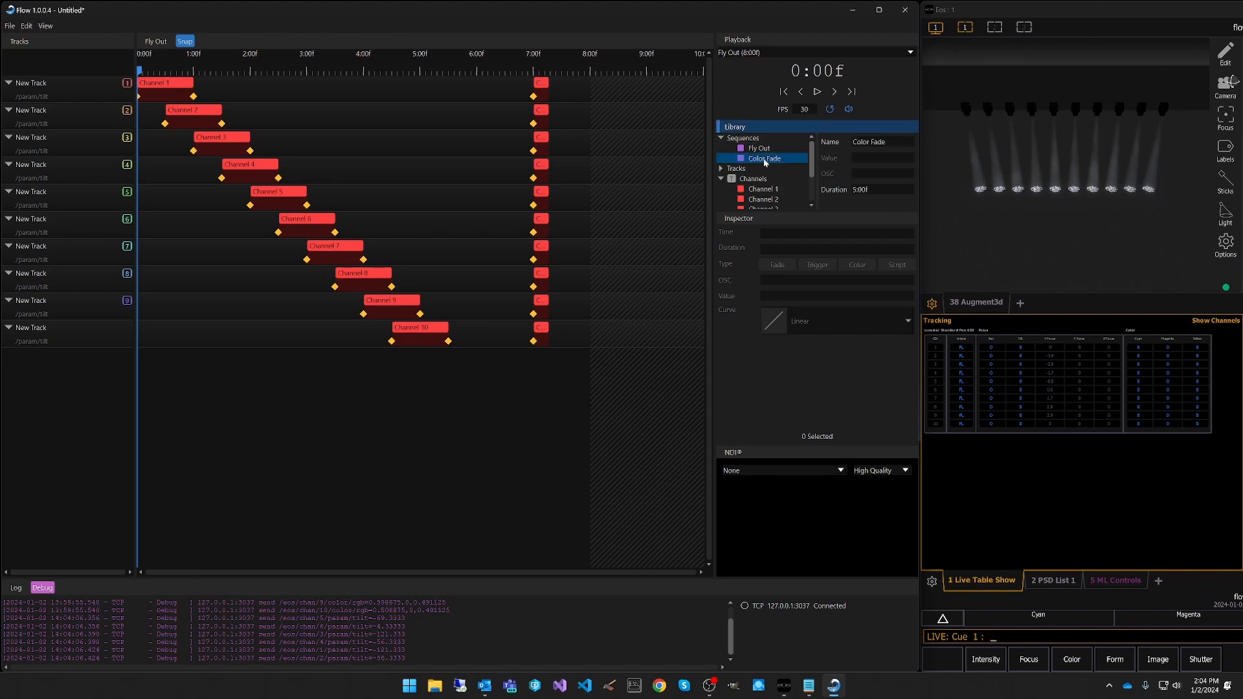
left_click(780, 167)
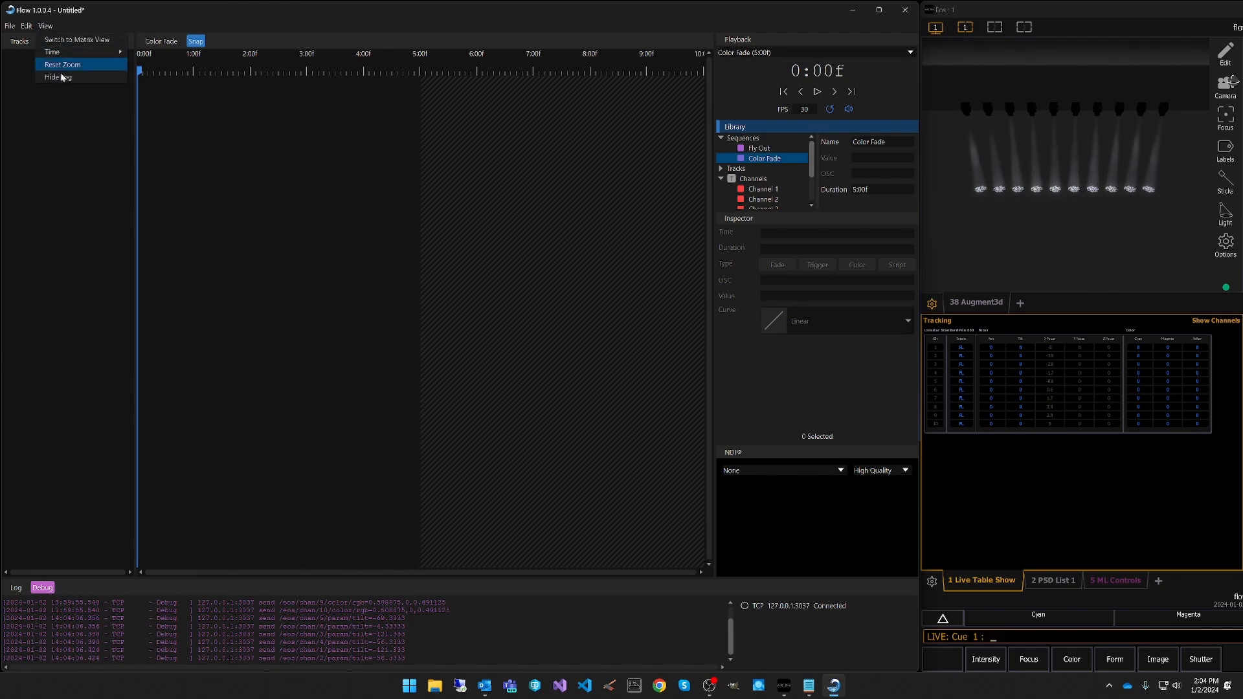
left_click(66, 67)
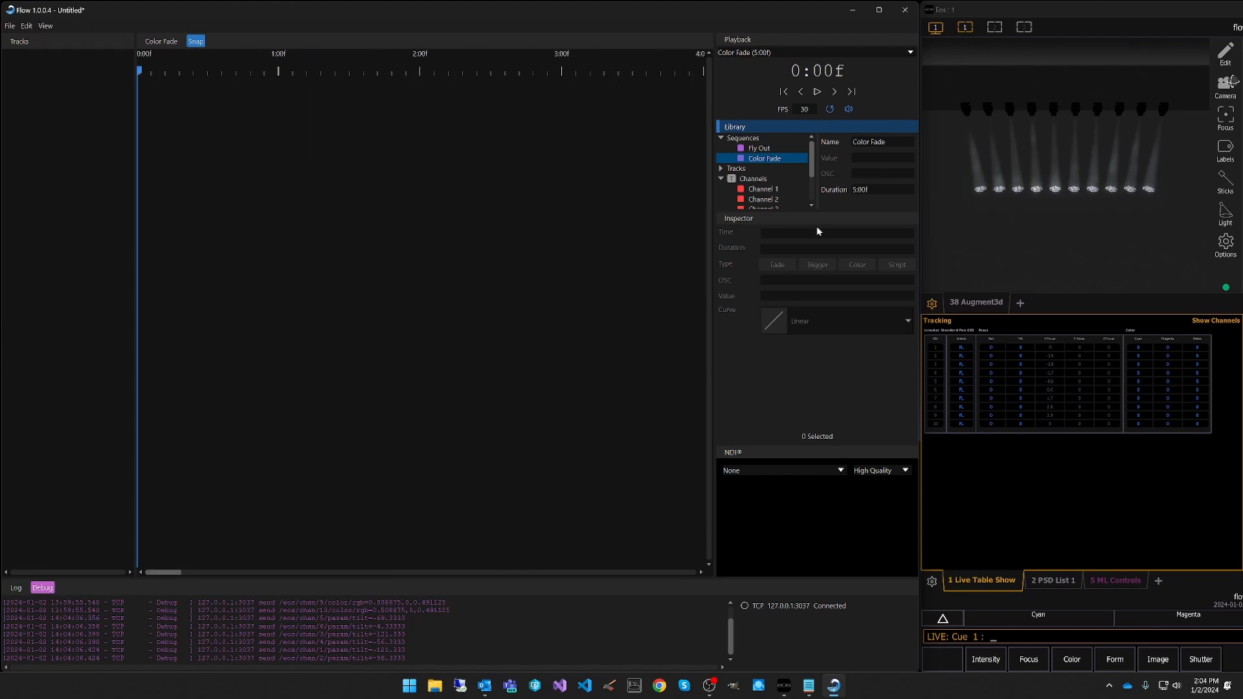
Place Channel 1 at the start of the Color Fade timeline and set its expanded track's OSC address to /color/rgb.
mouse_move(764, 194)
left_mouse_down()
mouse_move(566, 178)
mouse_move(140, 107)
left_mouse_up()
left_click(9, 84)
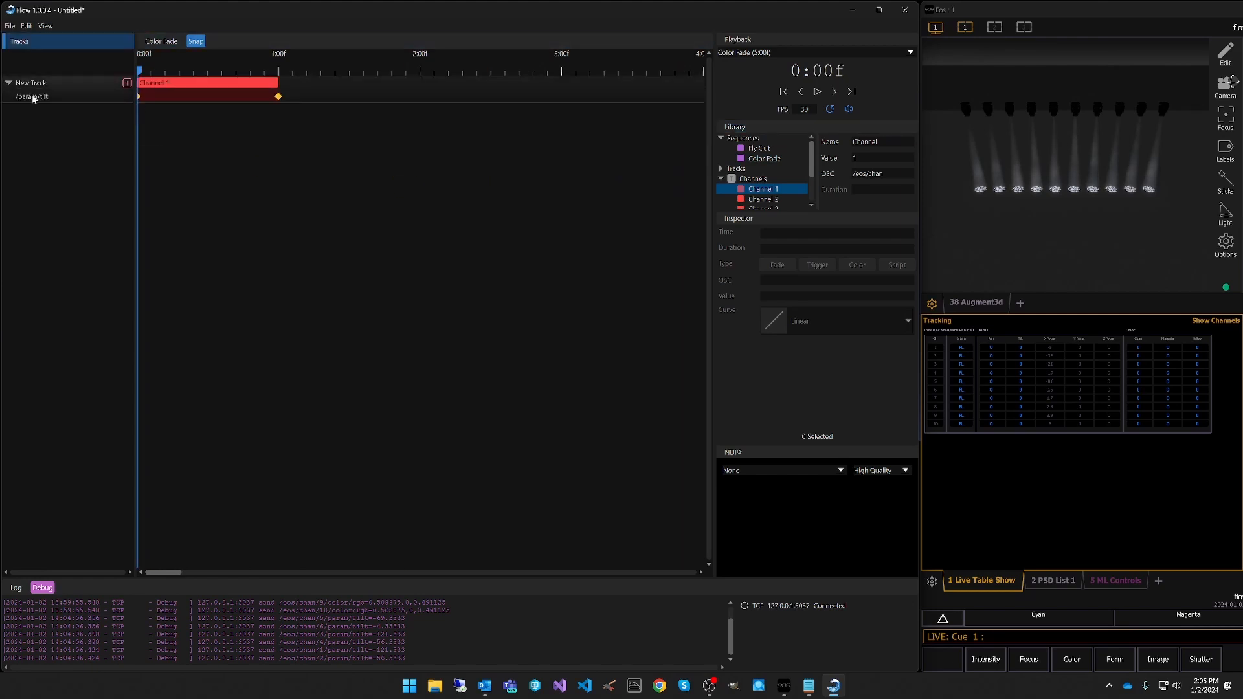
double_click(34, 97)
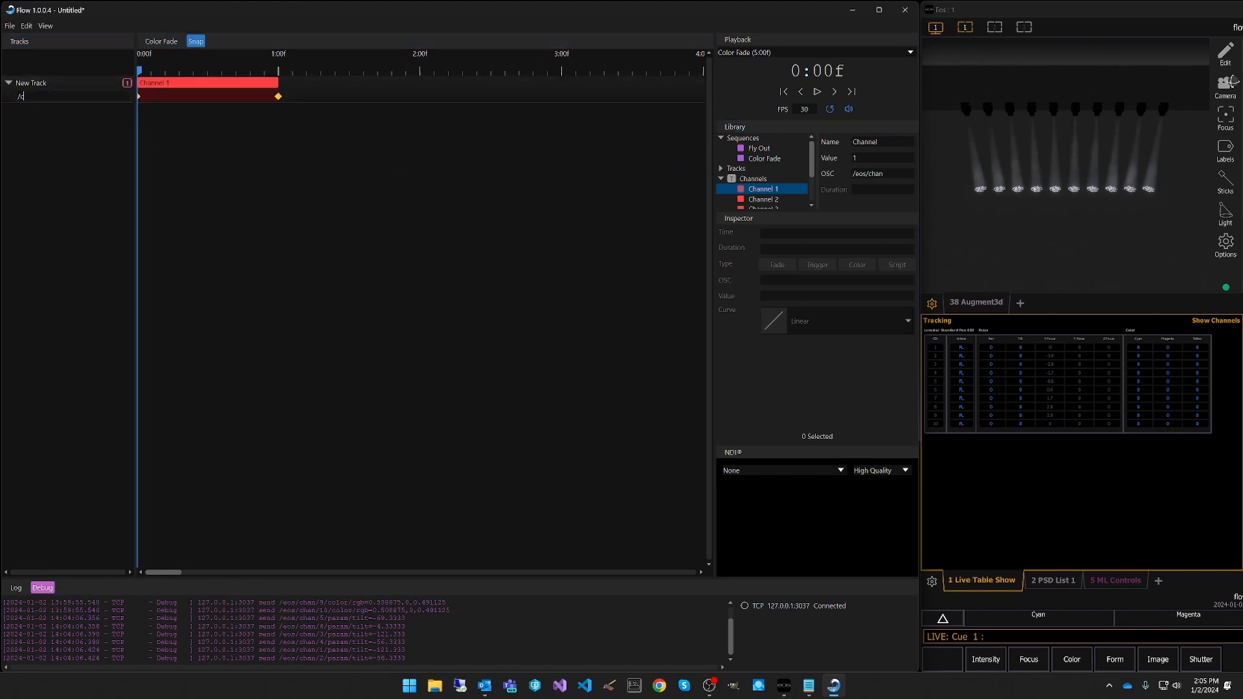
type("/color/rgb")
left_click(107, 113)
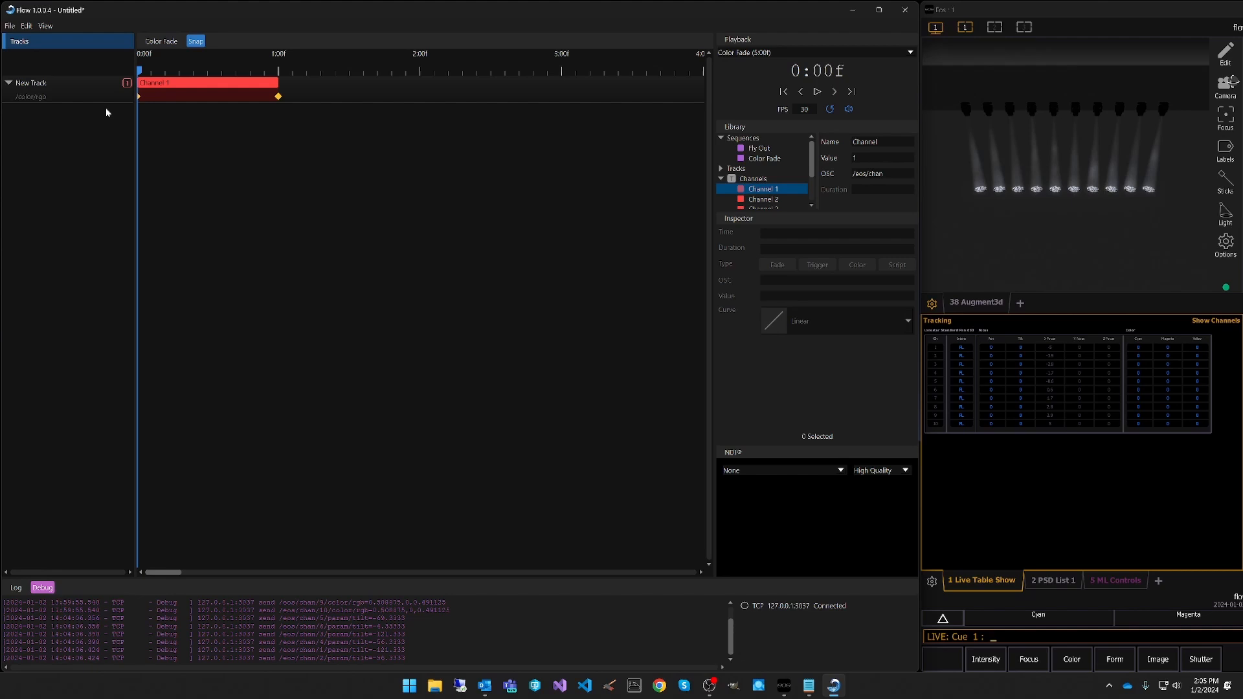
Change the 0:00f keyframe's type to Color and set its color to red (#ff0000).
left_click(138, 97)
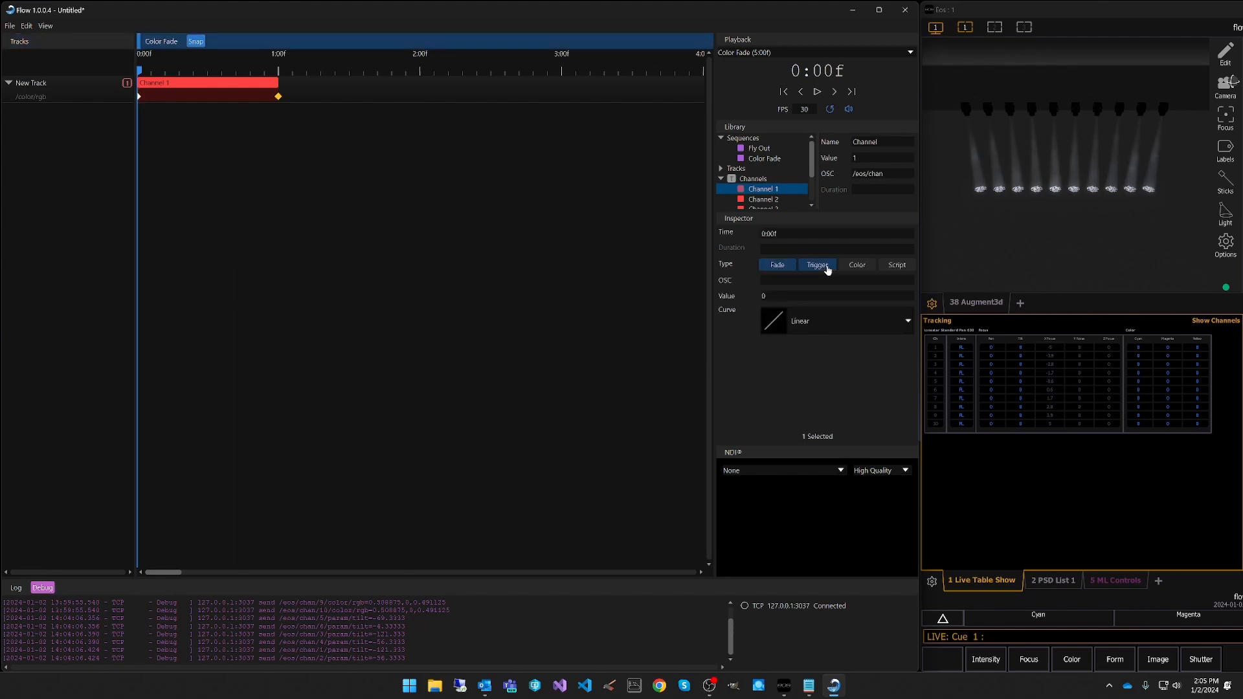
left_click(866, 269)
left_click(765, 280)
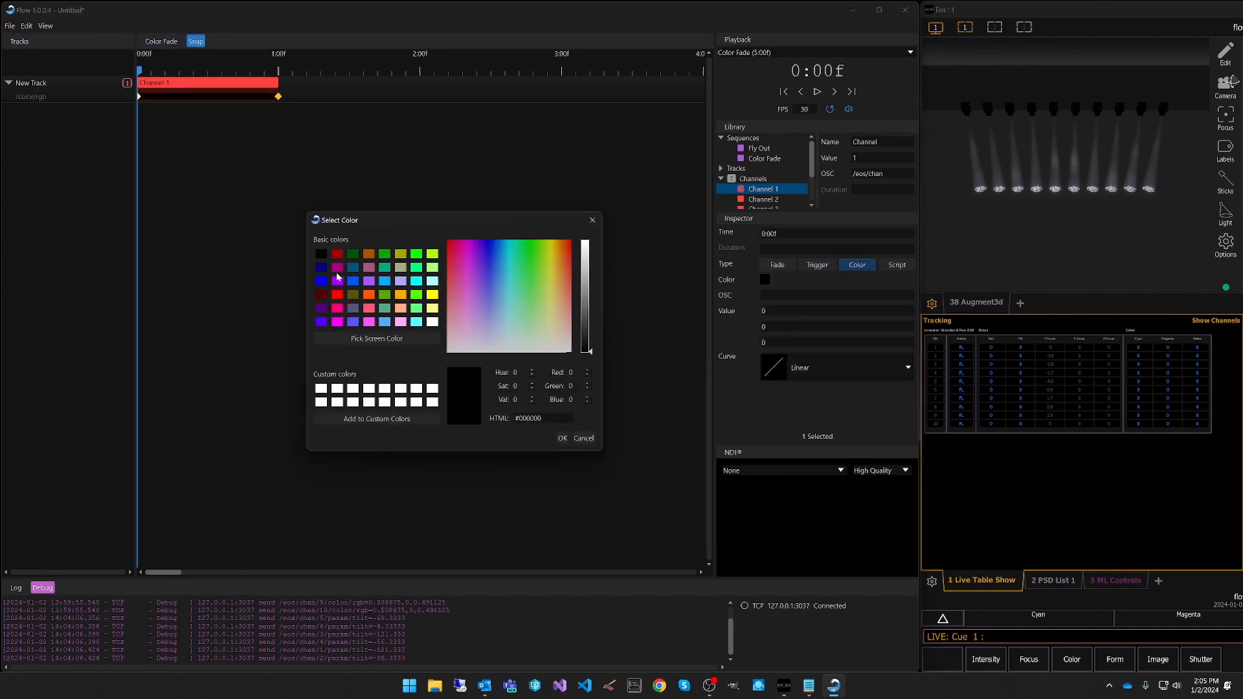
left_click(337, 295)
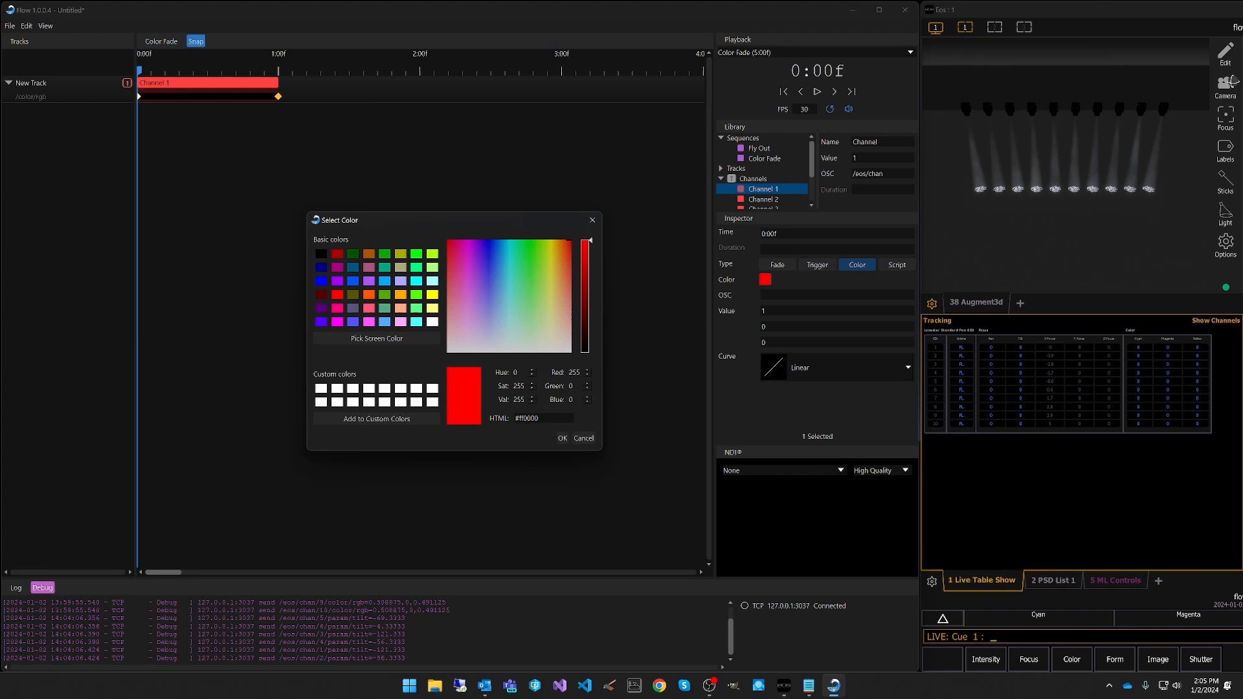
left_click(560, 439)
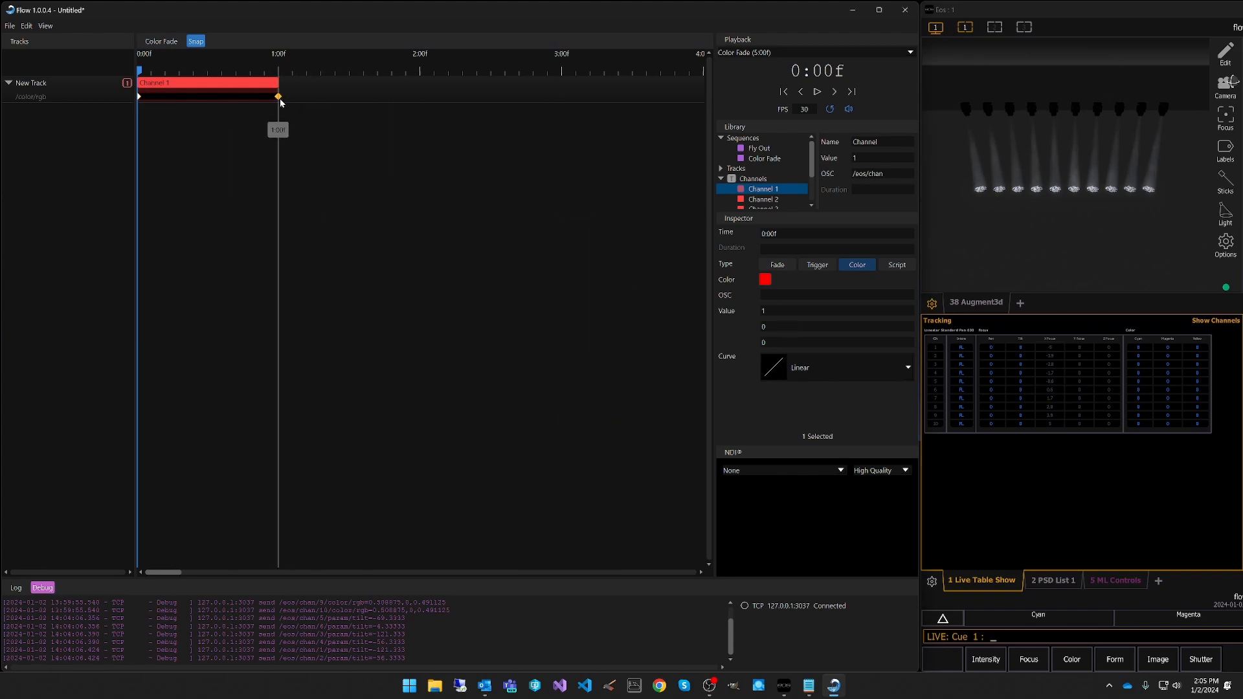
Change the 1:00f keyframe's type to Color and set its color to orange.
left_click(278, 98)
left_click(850, 266)
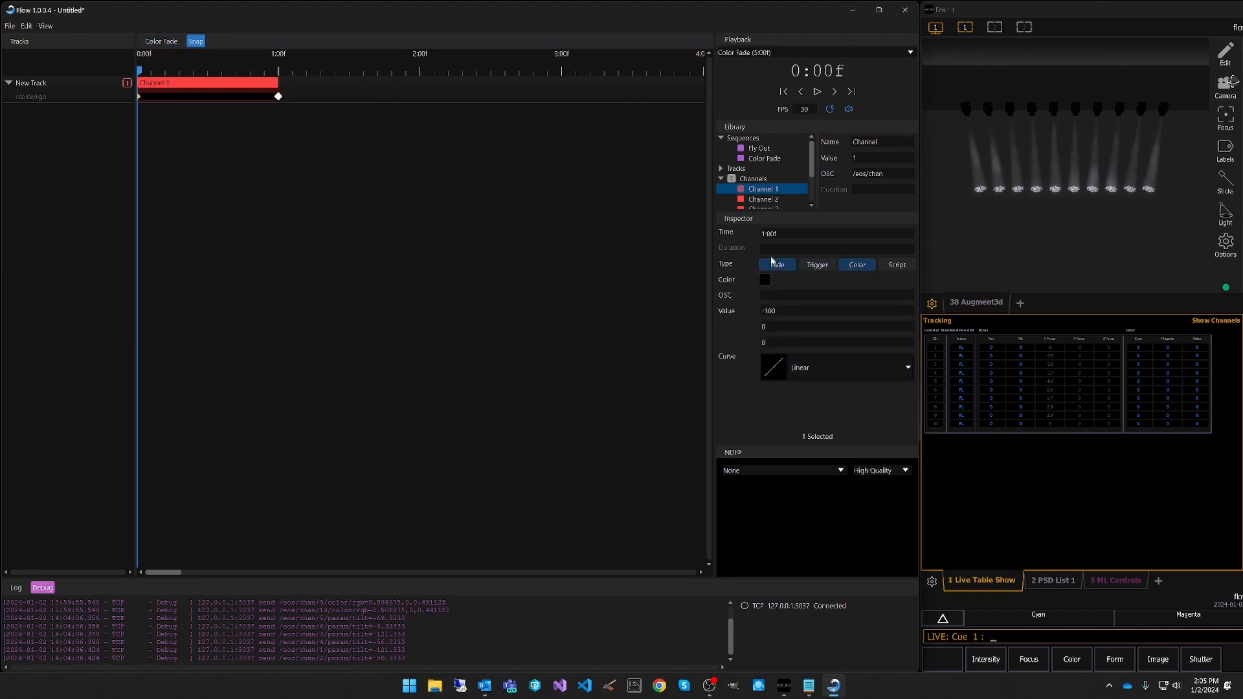
left_click(765, 280)
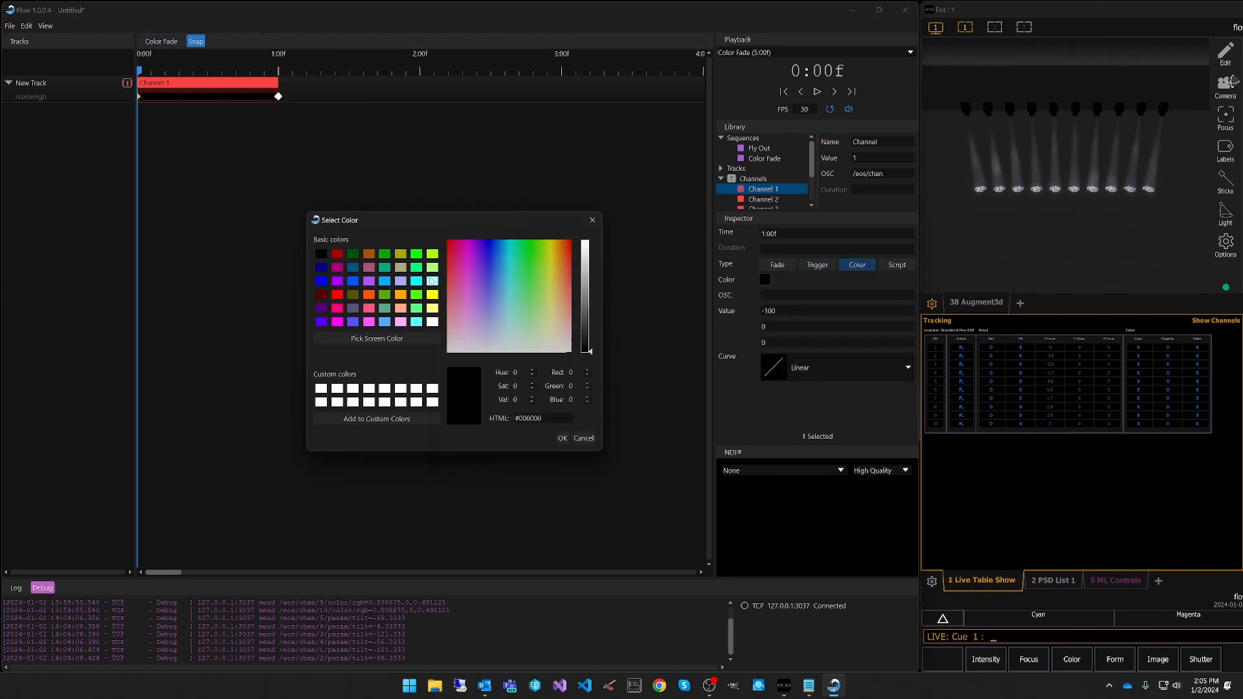
left_click(401, 296)
left_click(562, 440)
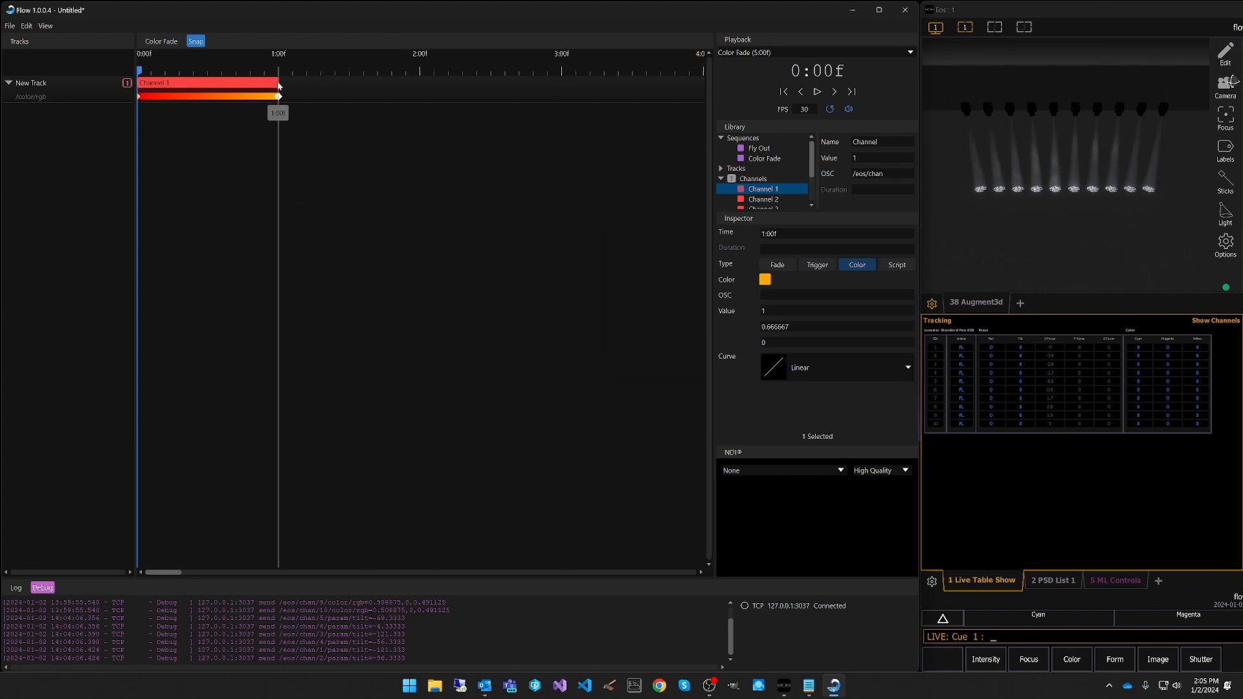
Extend the Channel 1 clip to 3:00f, with the orange keyframe at 1:15f and a new keyframe near the clip's end.
left_click_drag(278, 84, 345, 96)
left_click(562, 94)
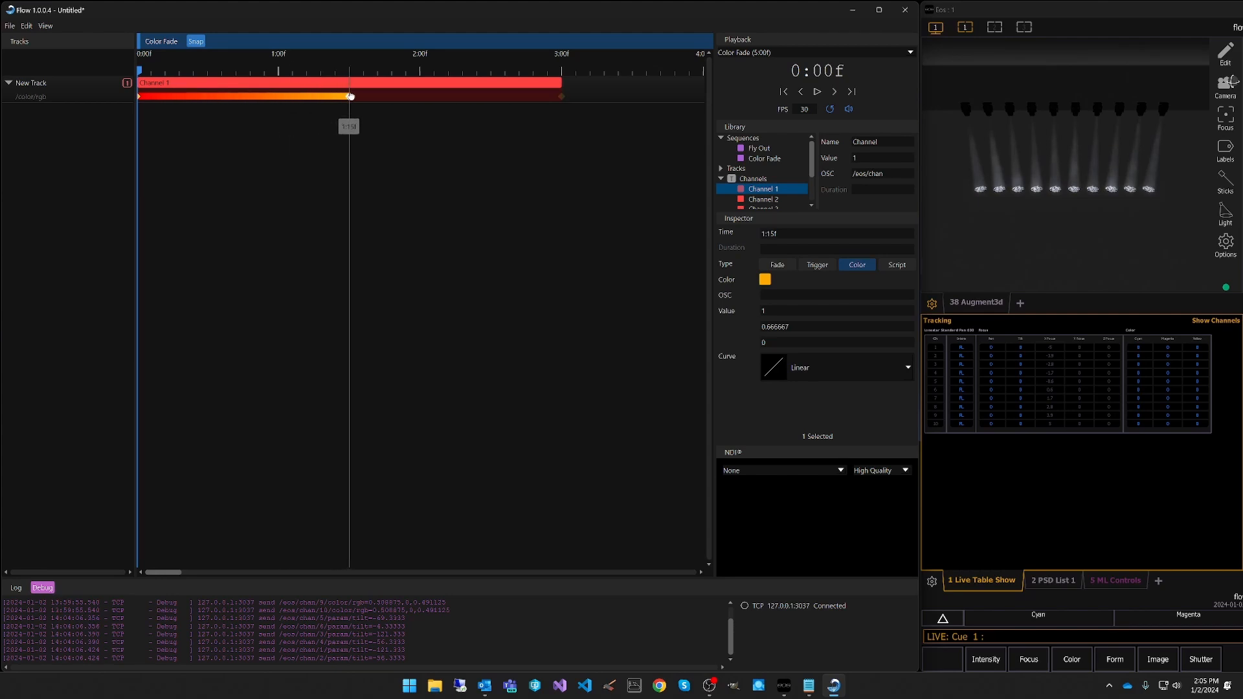
right_click(561, 98)
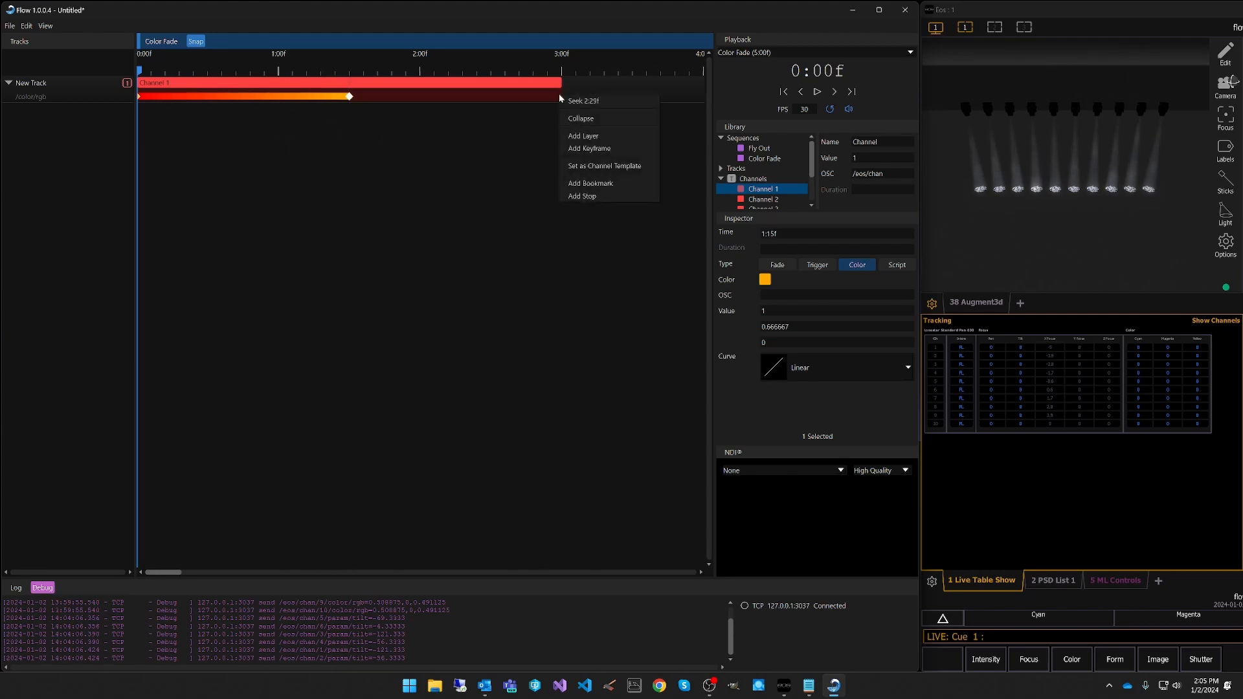
left_click(589, 149)
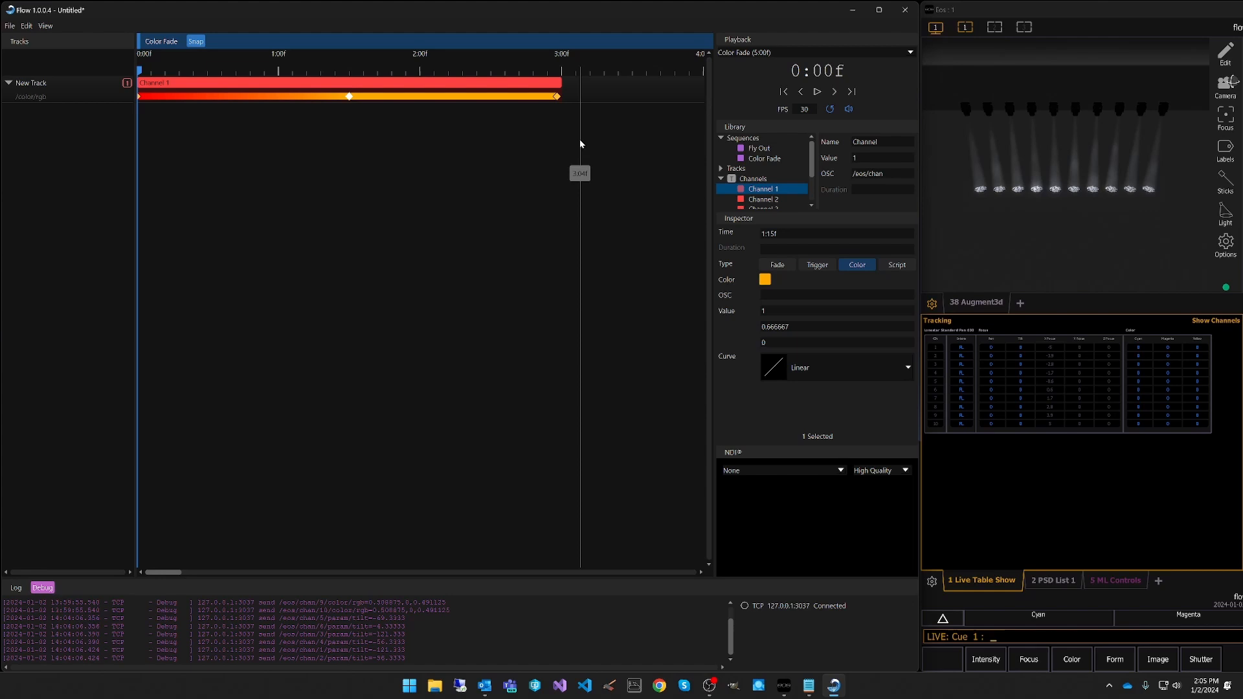
Place the last Channel 1 keyframe at 3:00f and set its color to red (#ff0000).
left_click(560, 97)
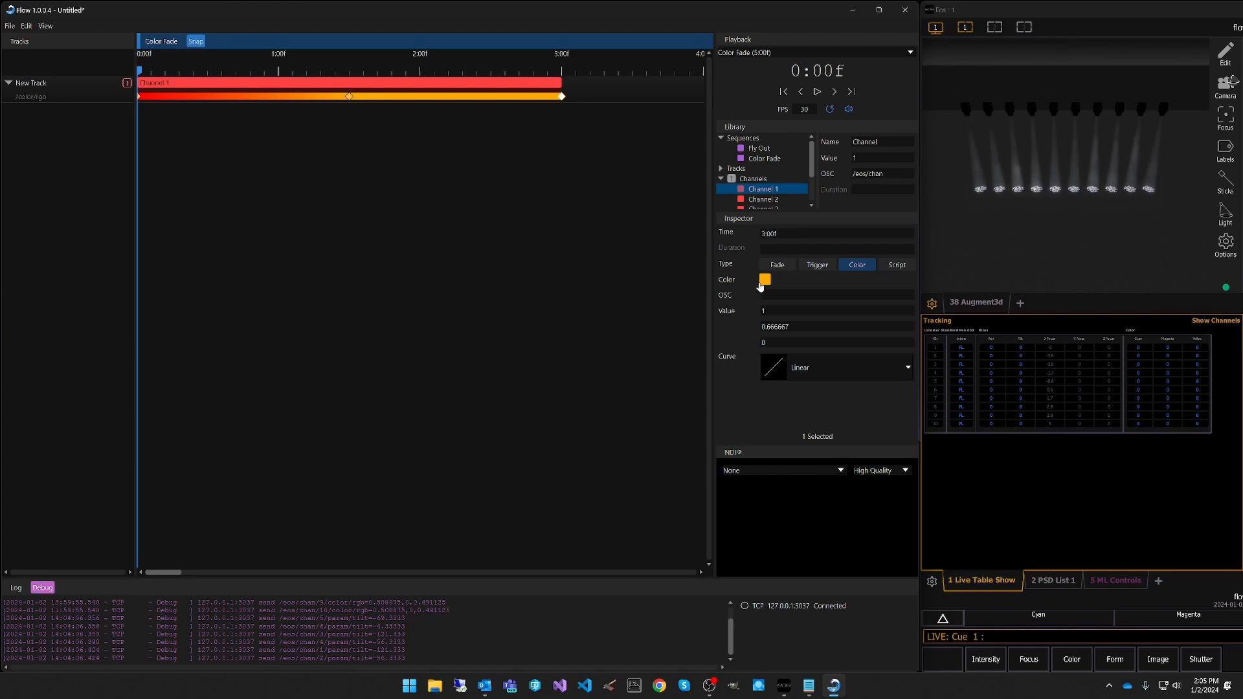
left_click(765, 280)
left_click(338, 295)
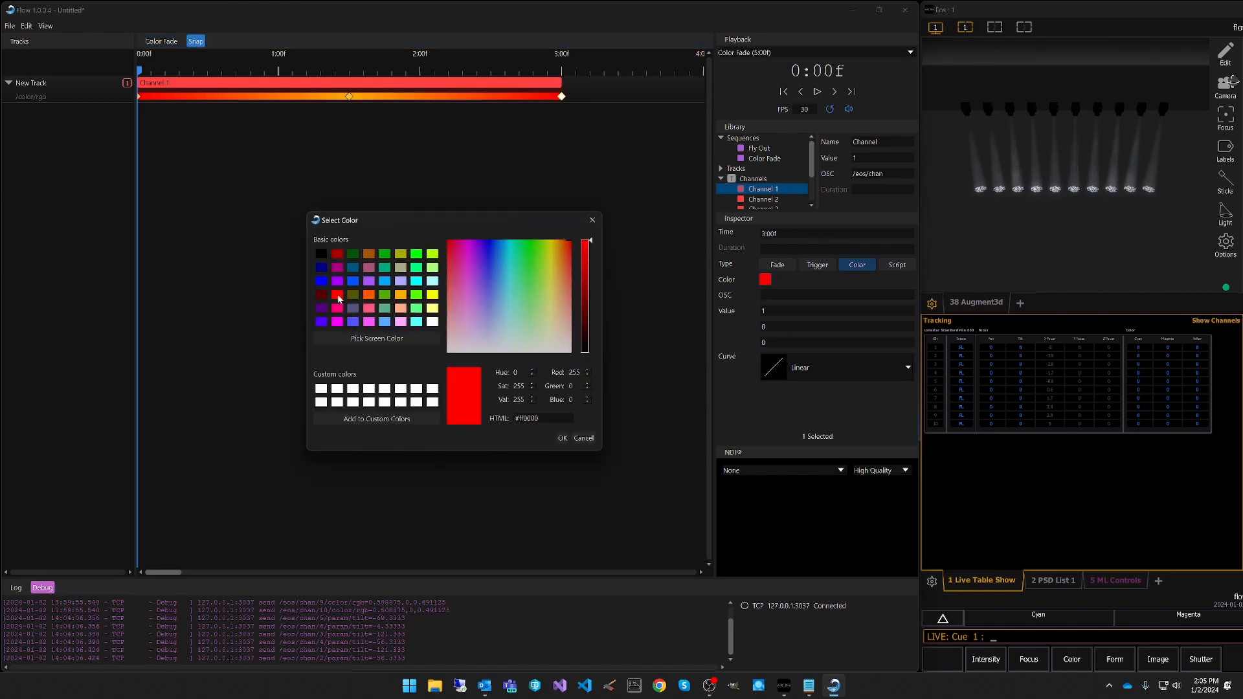
left_click(562, 438)
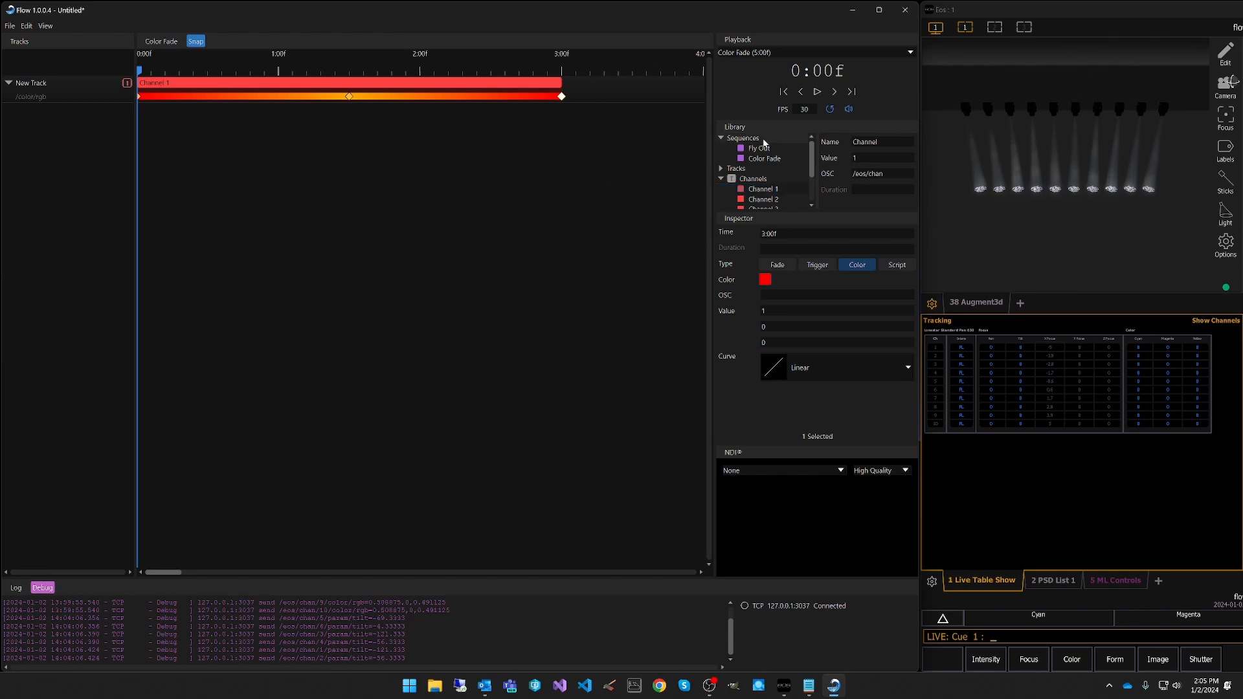
Set the Color Fade sequence's duration to 3:00f.
left_click(782, 166)
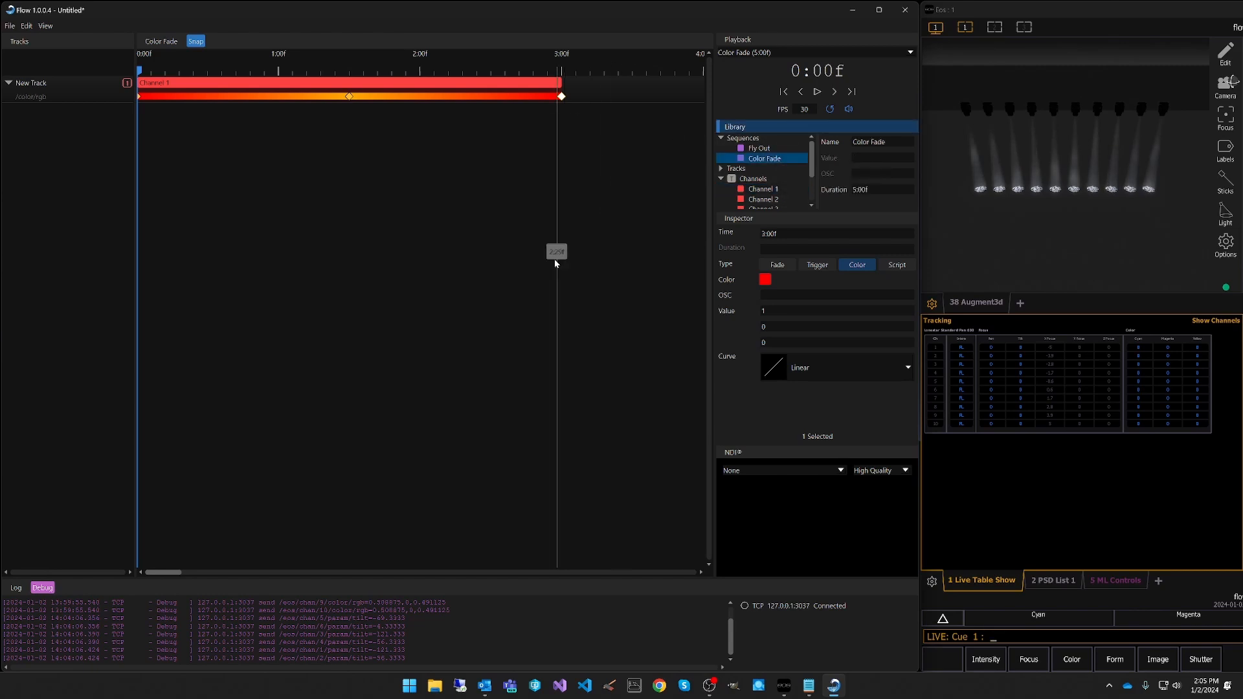
mouse_move(163, 572)
left_mouse_down()
mouse_move(700, 586)
mouse_move(155, 583)
left_mouse_up()
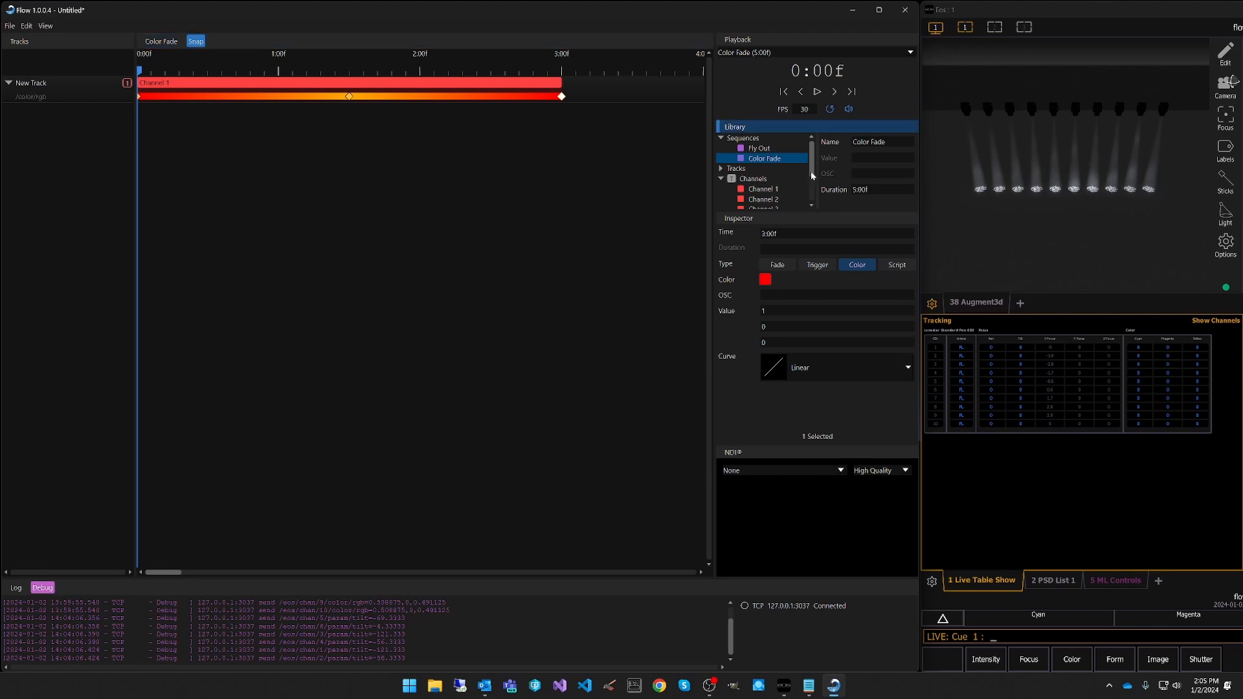
left_click(867, 190)
type("3:00f")
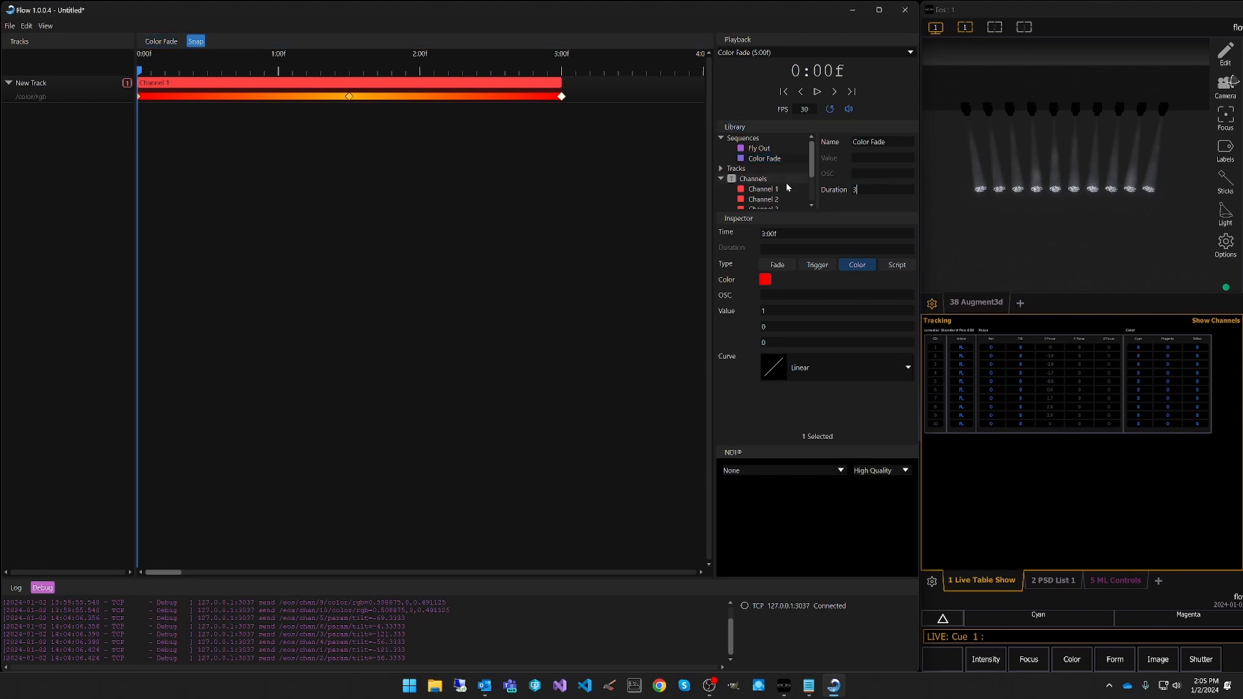
key("Return")
left_click(417, 187)
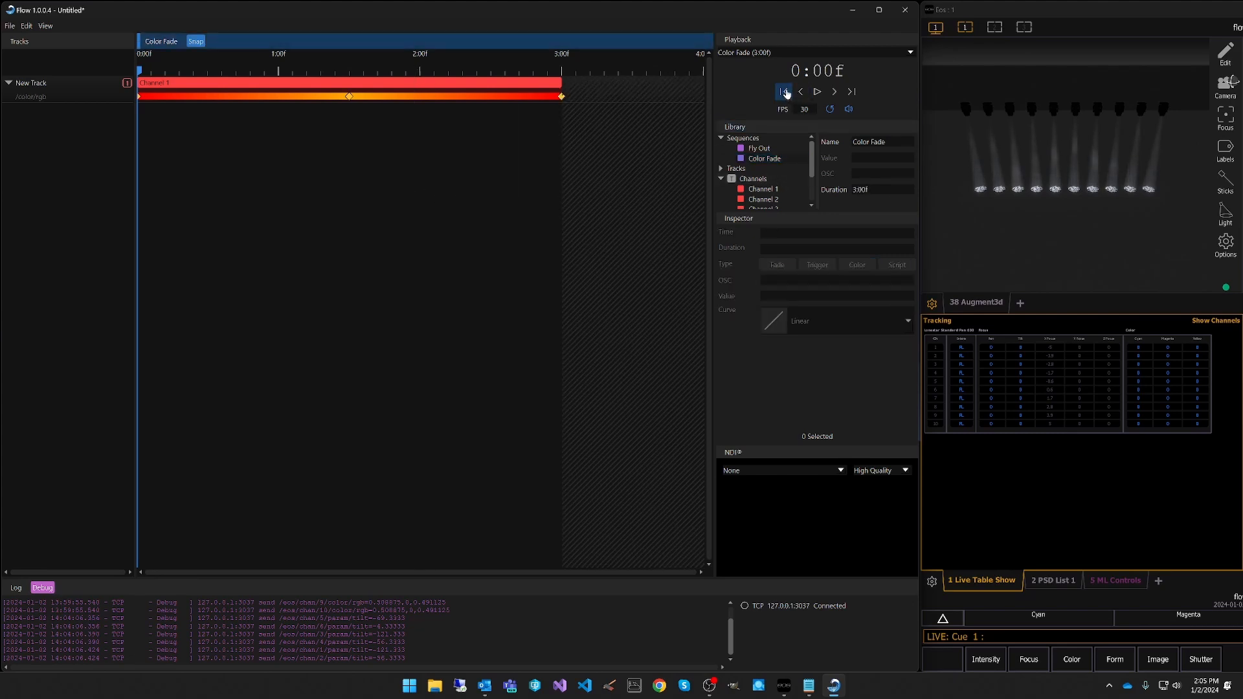
Play the Color Fade sequence from the start to preview the fade on Channel 1, and pause it.
left_click(786, 94)
left_click(817, 93)
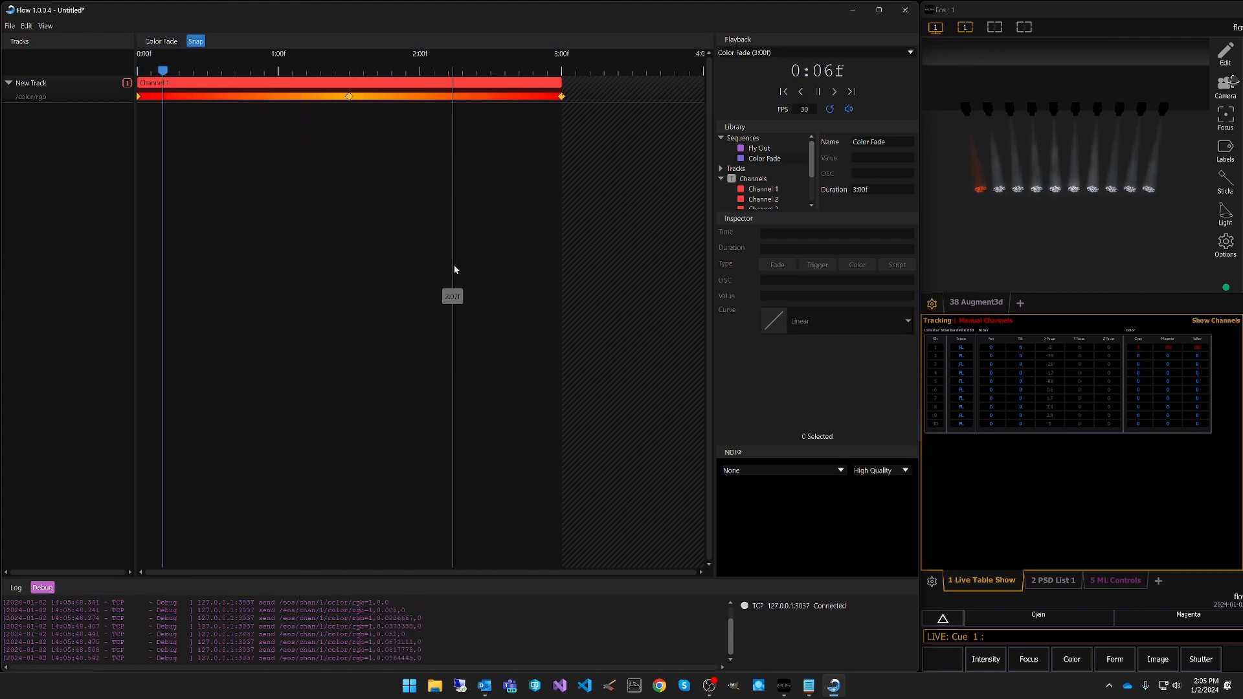
left_click(818, 94)
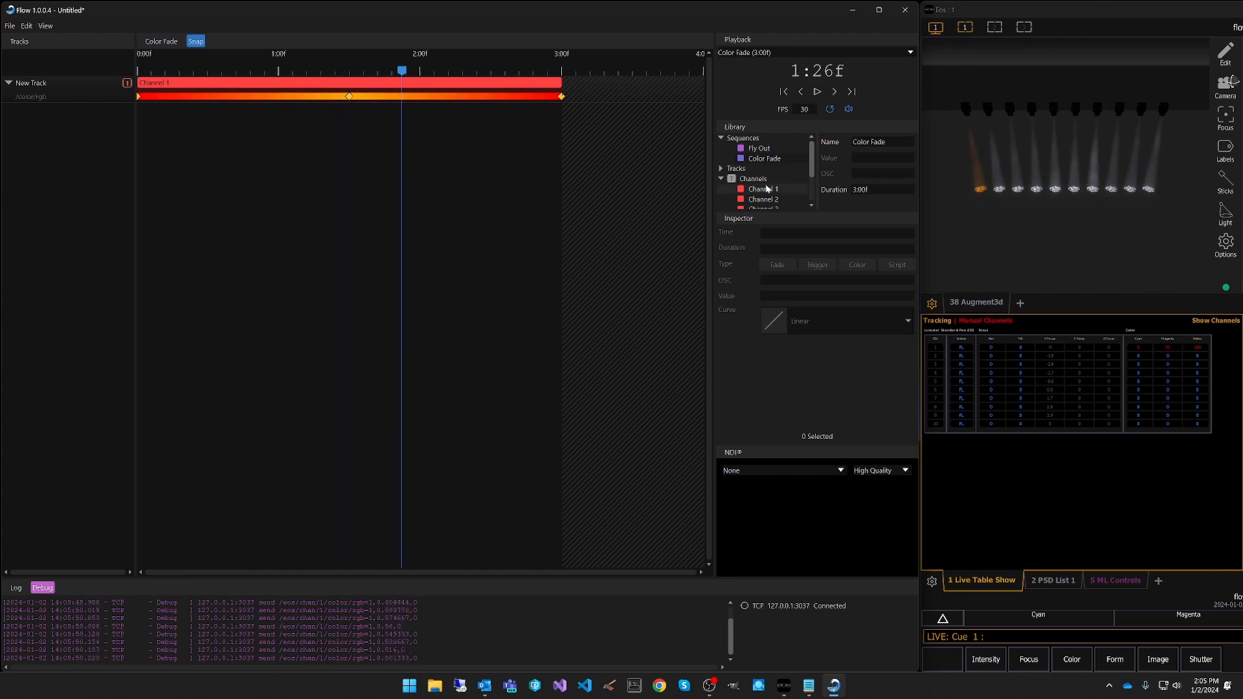
Set the Channel 1 clip in the Color Fade timeline as the channel template.
left_click(181, 87)
right_click(191, 81)
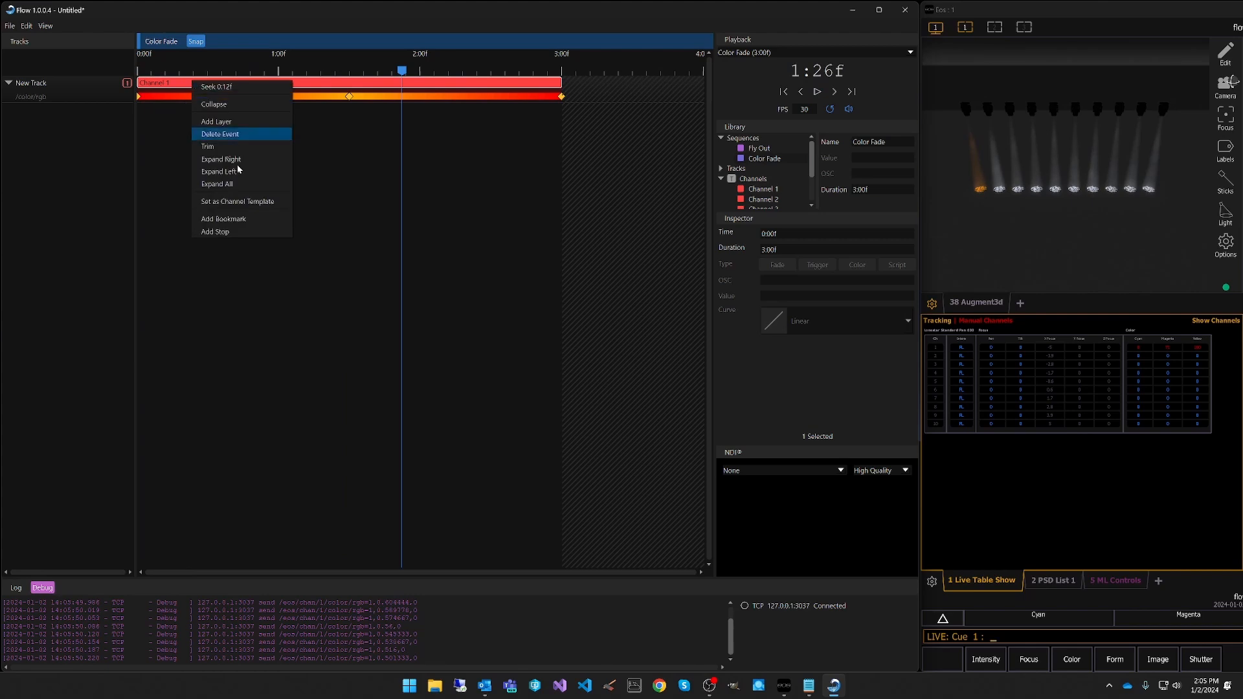
left_click(246, 201)
Place Channels 2 to 10 on new tracks at the start of the Color Fade timeline and preview the fade.
left_click(776, 200)
scroll(776, 202, "down", 3)
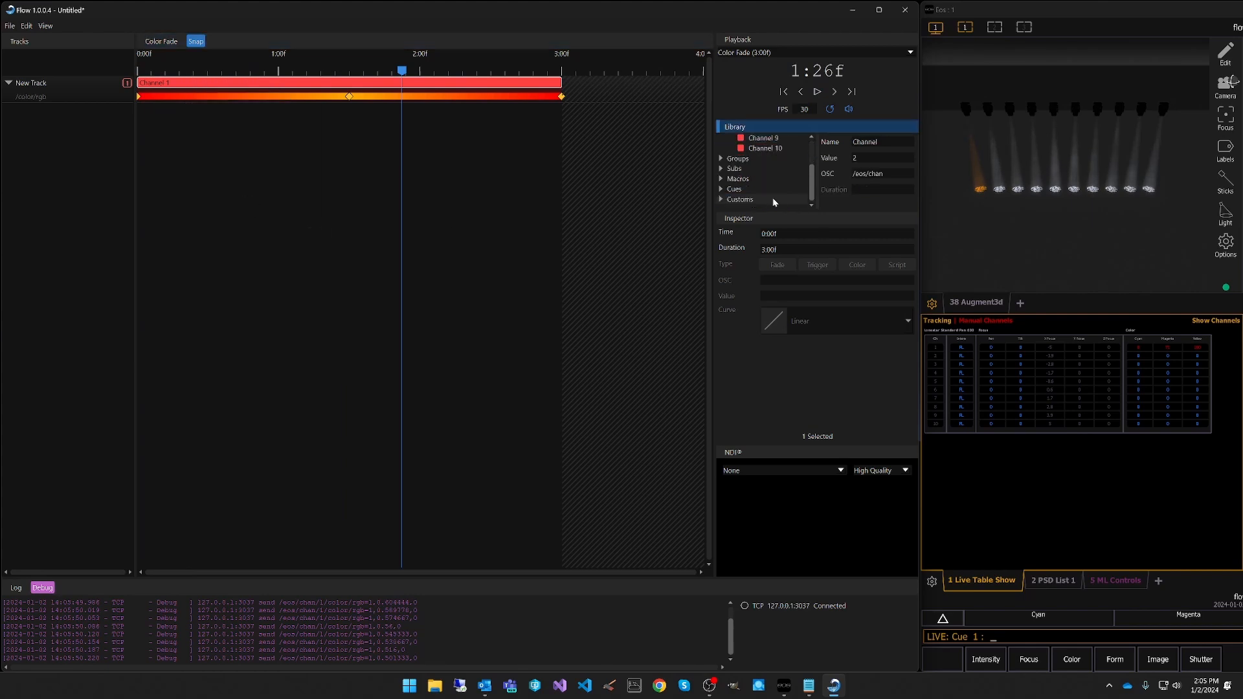
left_click_drag(776, 154, 138, 147)
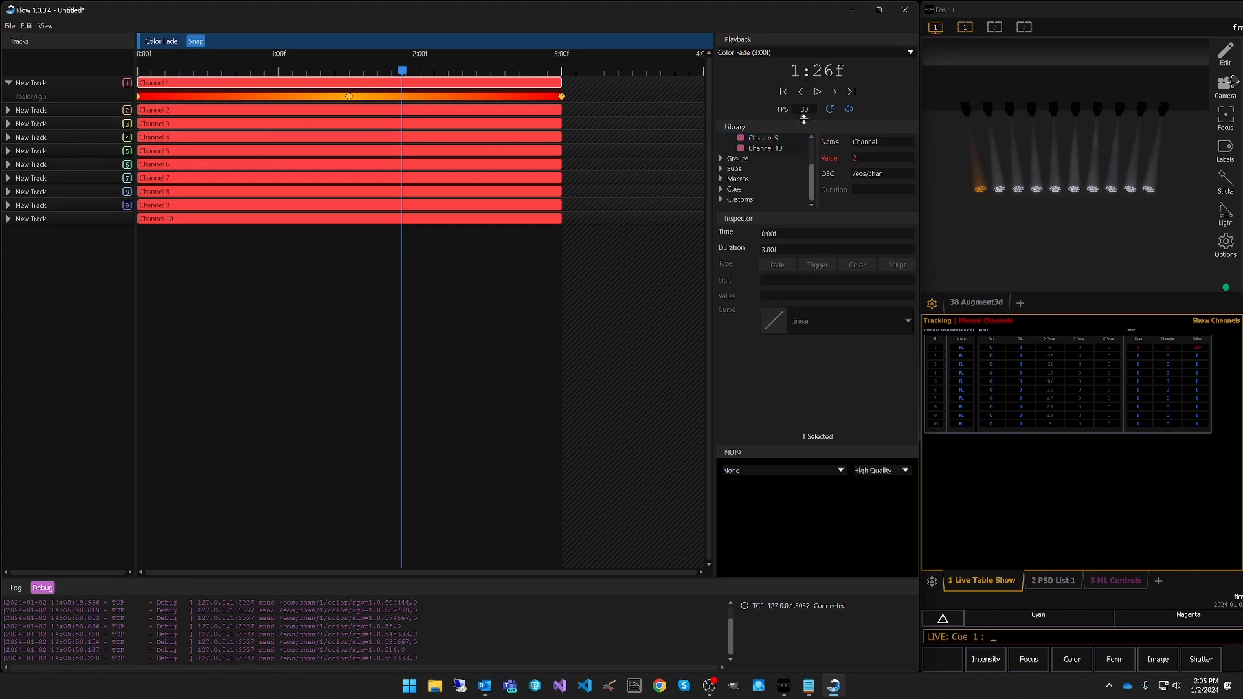
left_click(816, 93)
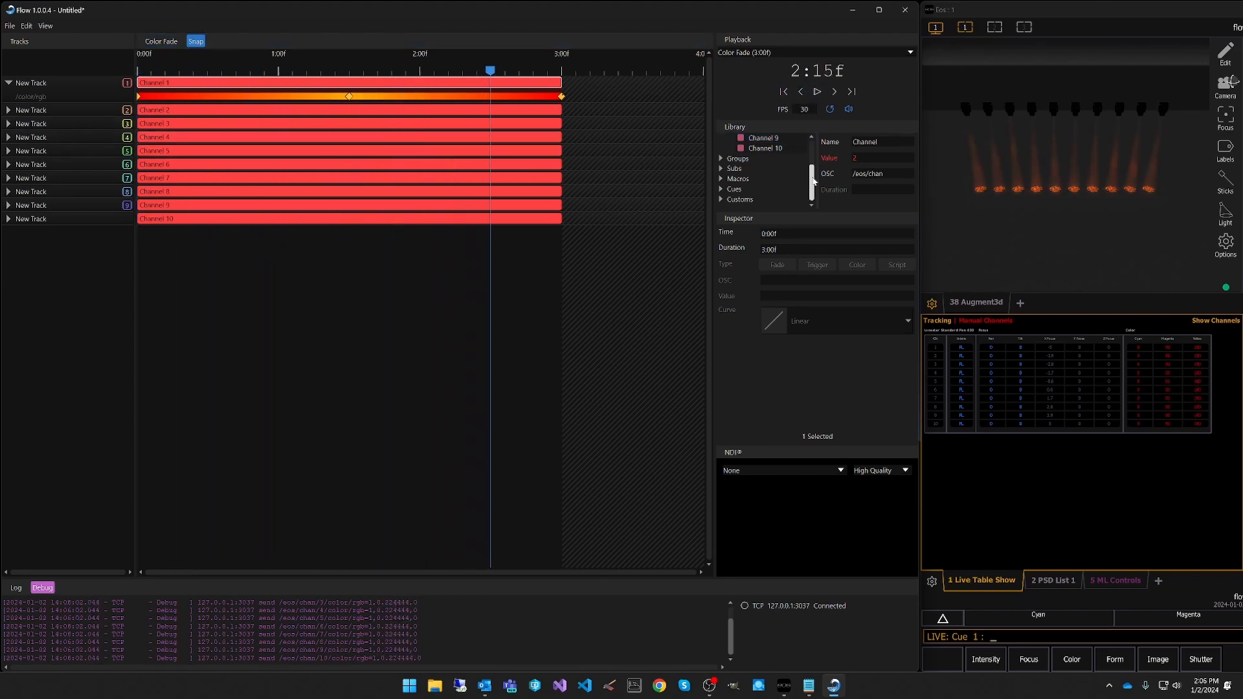
Add a new sequence named Main to the library and open it in the timeline.
left_click_drag(815, 181, 814, 147)
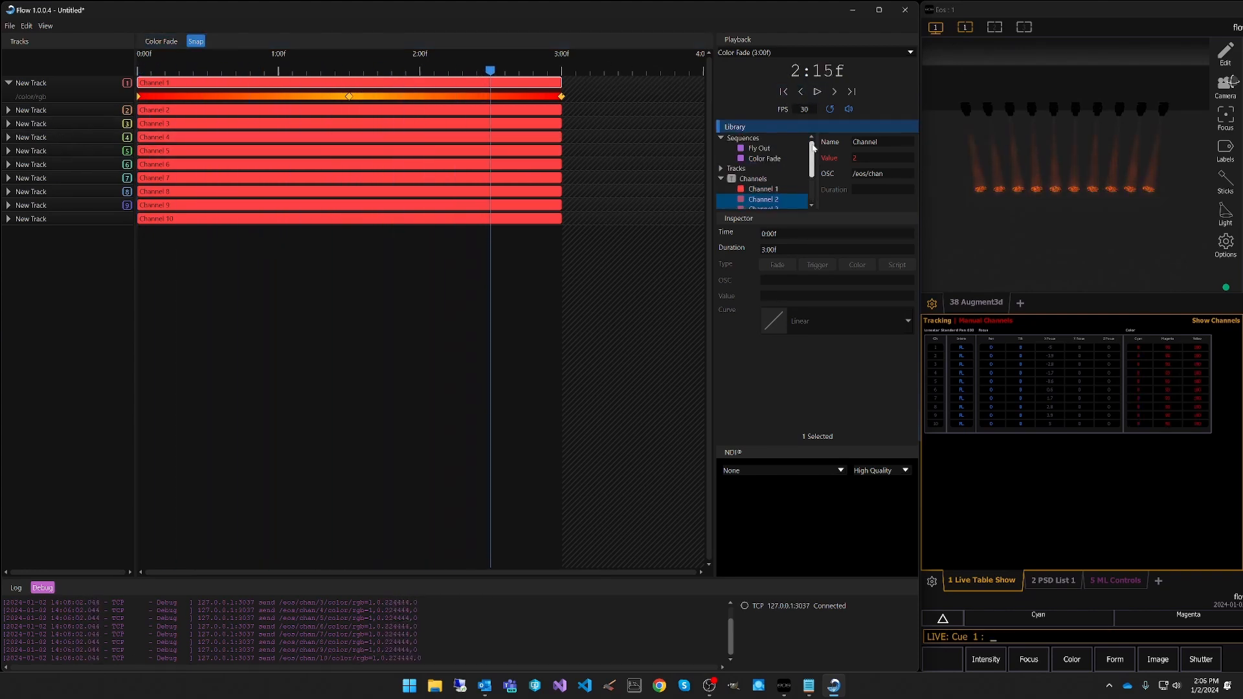
left_click(767, 159)
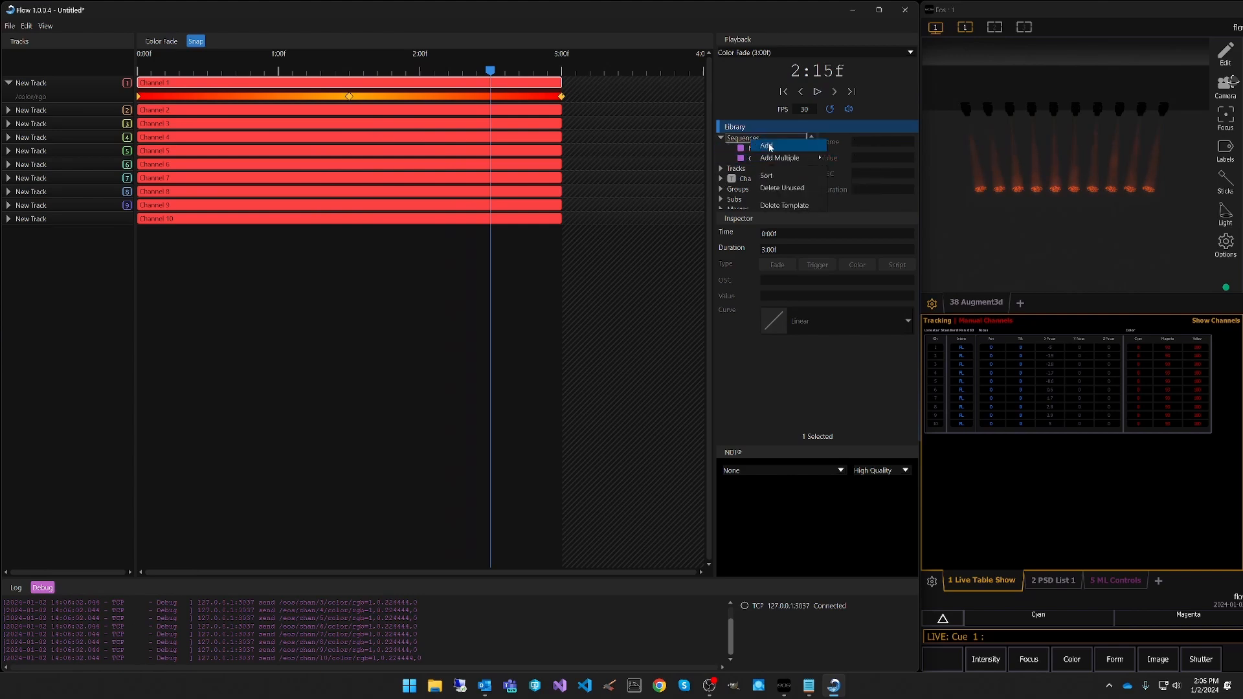
left_click(770, 147)
left_click(766, 170)
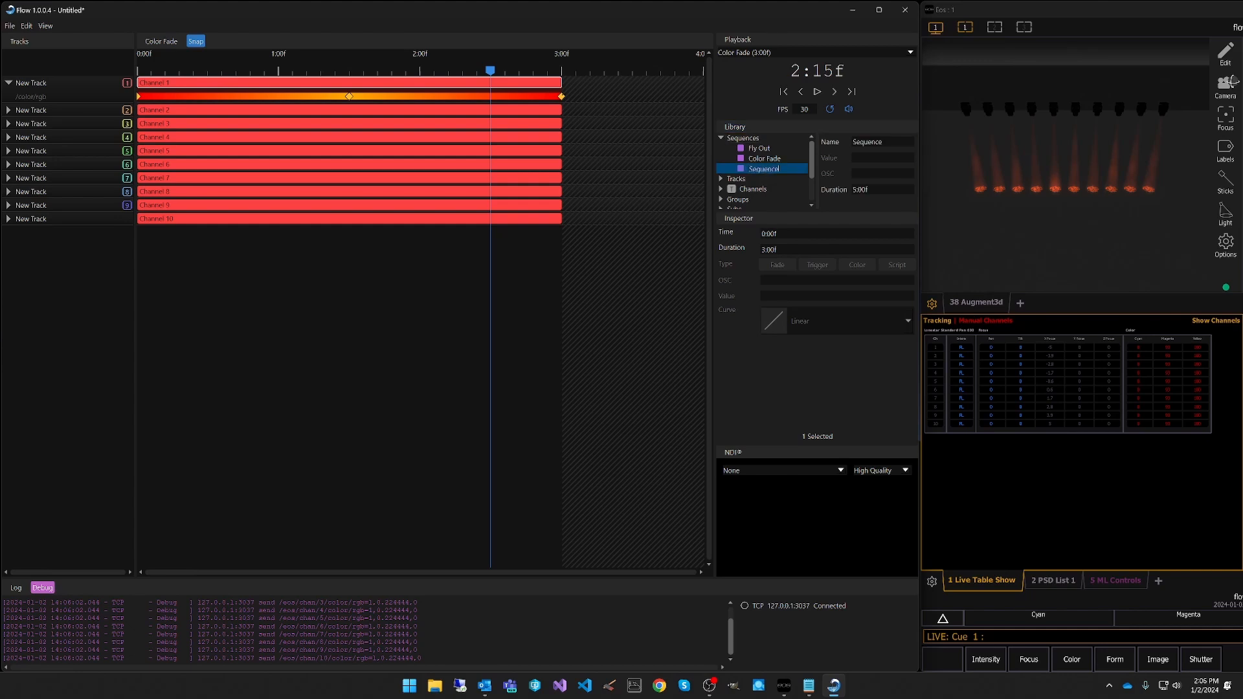
key("Return")
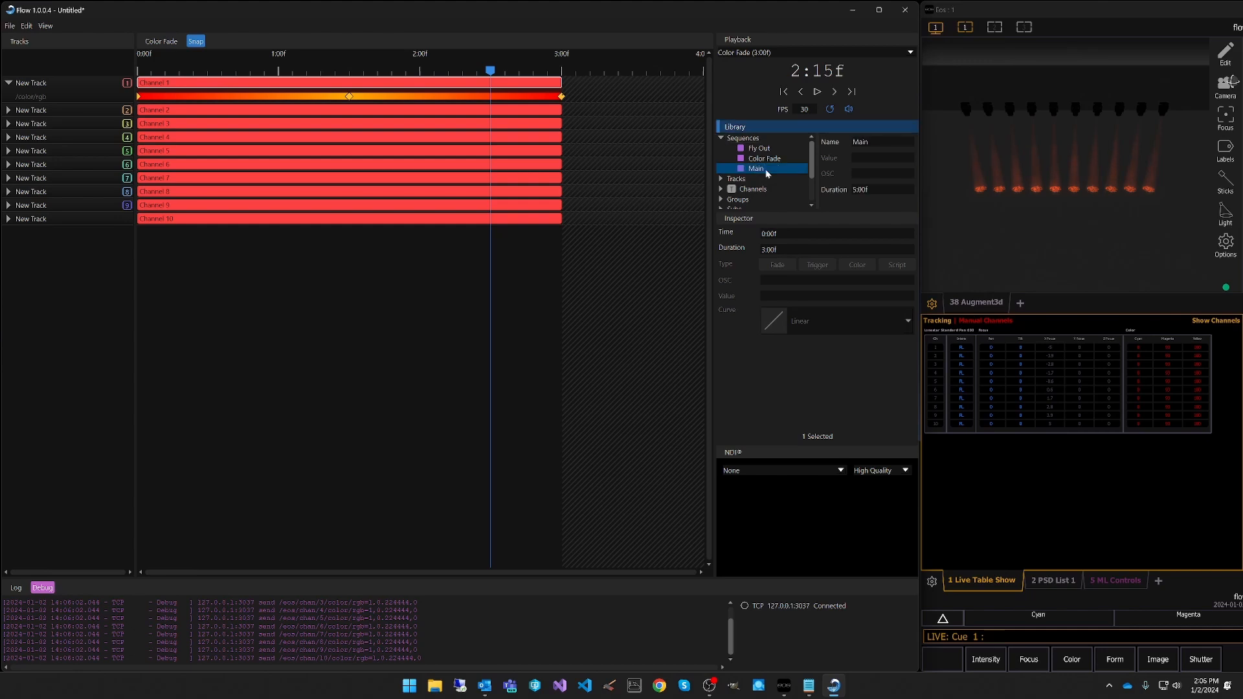
left_click(786, 52)
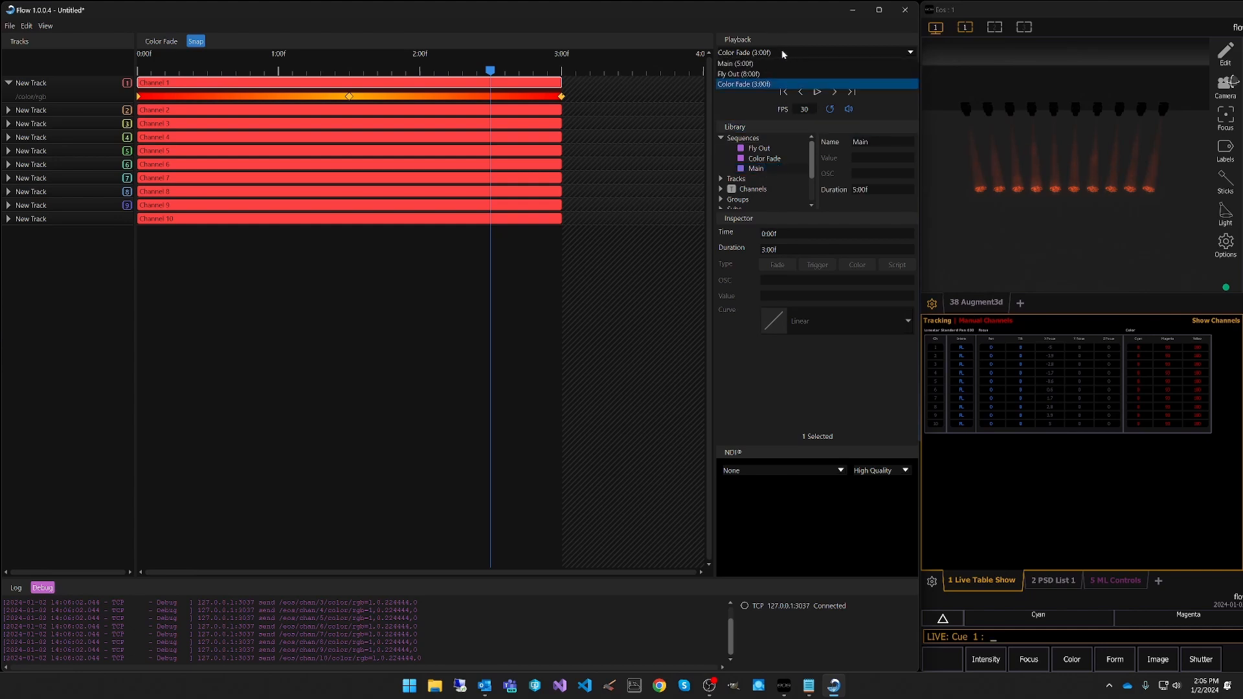
left_click(740, 64)
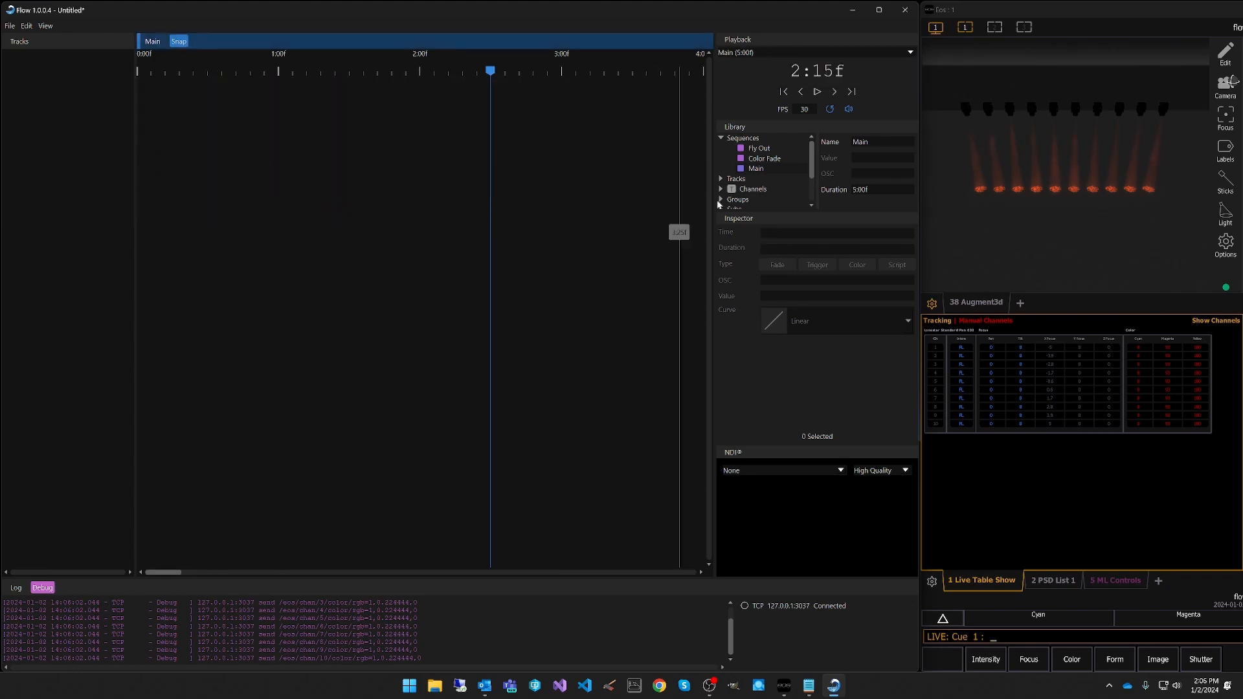
Place the Fly Out sequence at the start of the Main timeline and extend its clip to 5:00f.
left_click(759, 149)
left_click_drag(761, 153, 138, 110)
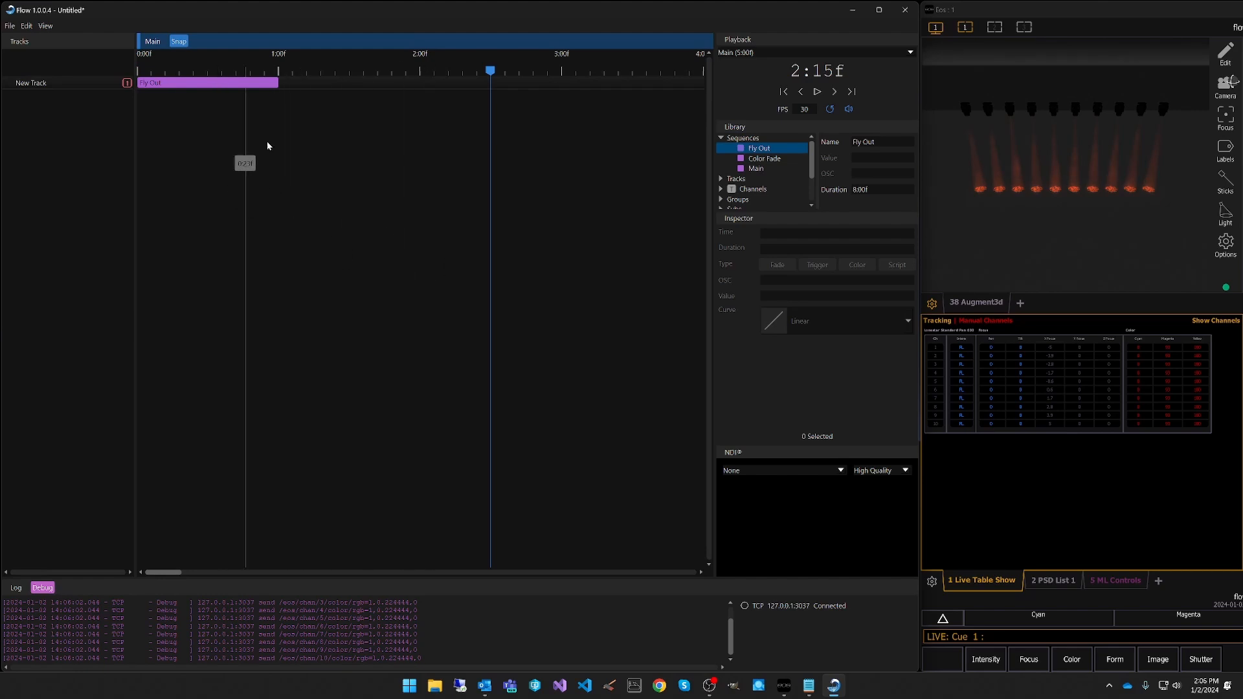
left_click_drag(759, 157, 403, 181)
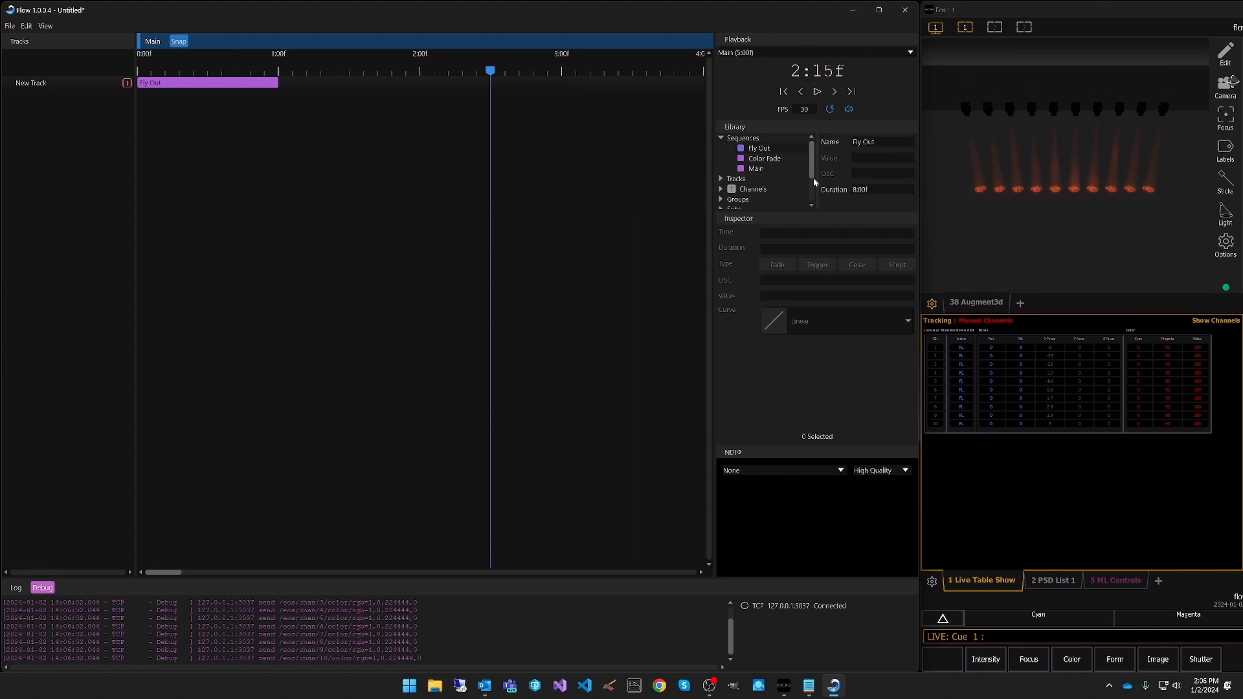
left_click(222, 83)
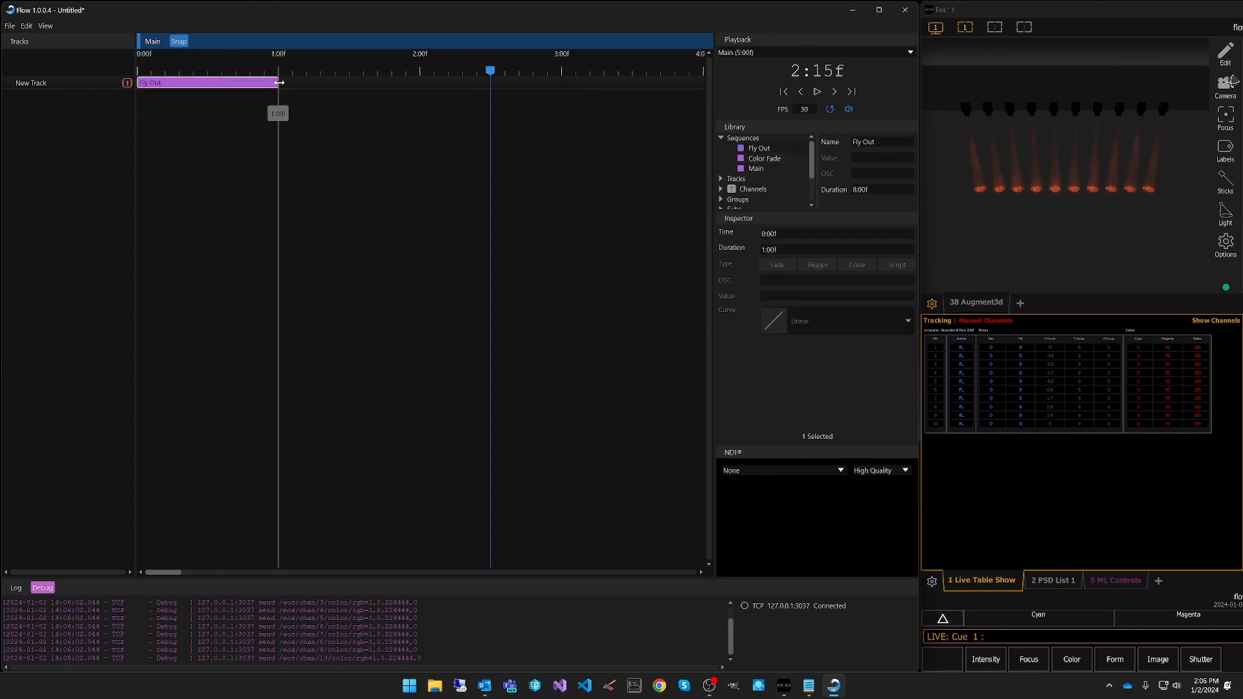
left_click_drag(279, 82, 691, 82)
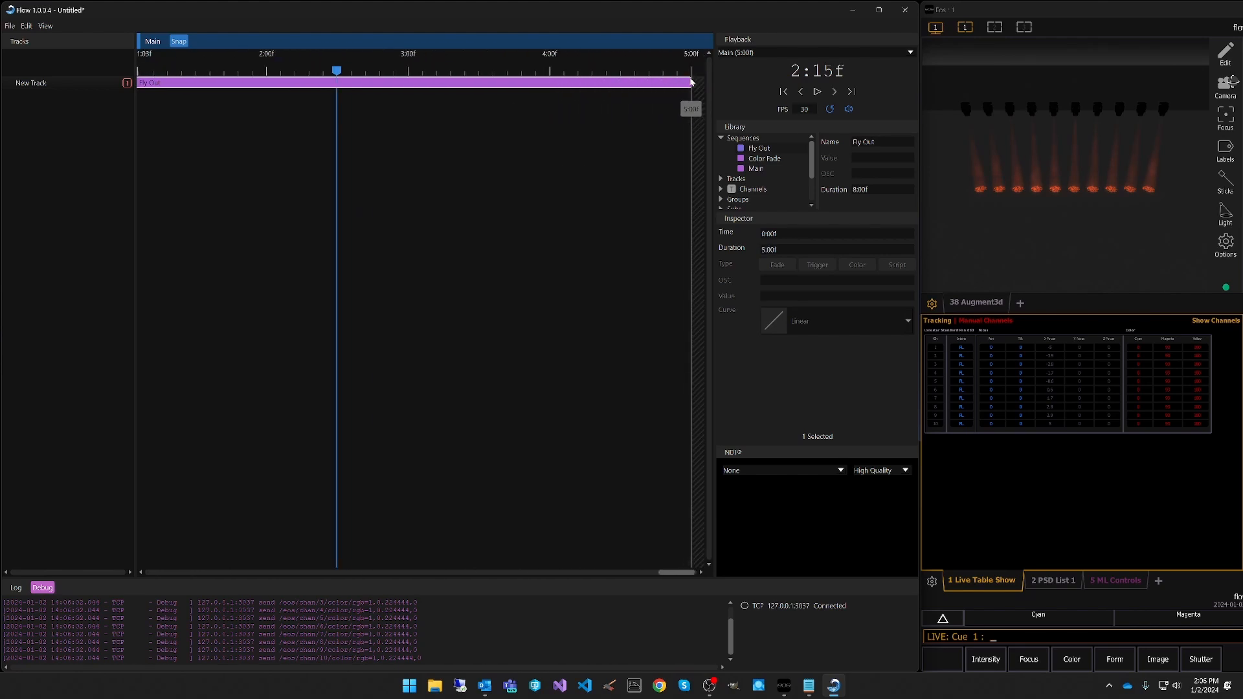
Play Main from the start to preview the nested Fly Out, pause it and return to 0:00f.
left_click(784, 92)
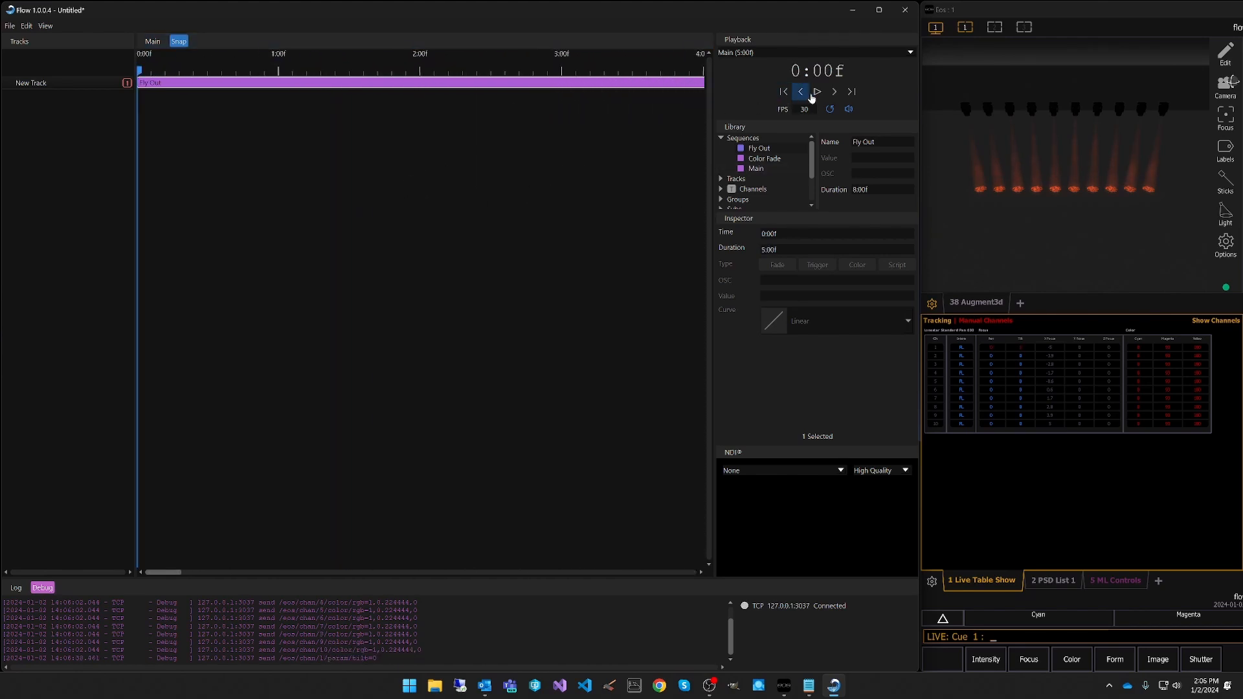
left_click(818, 93)
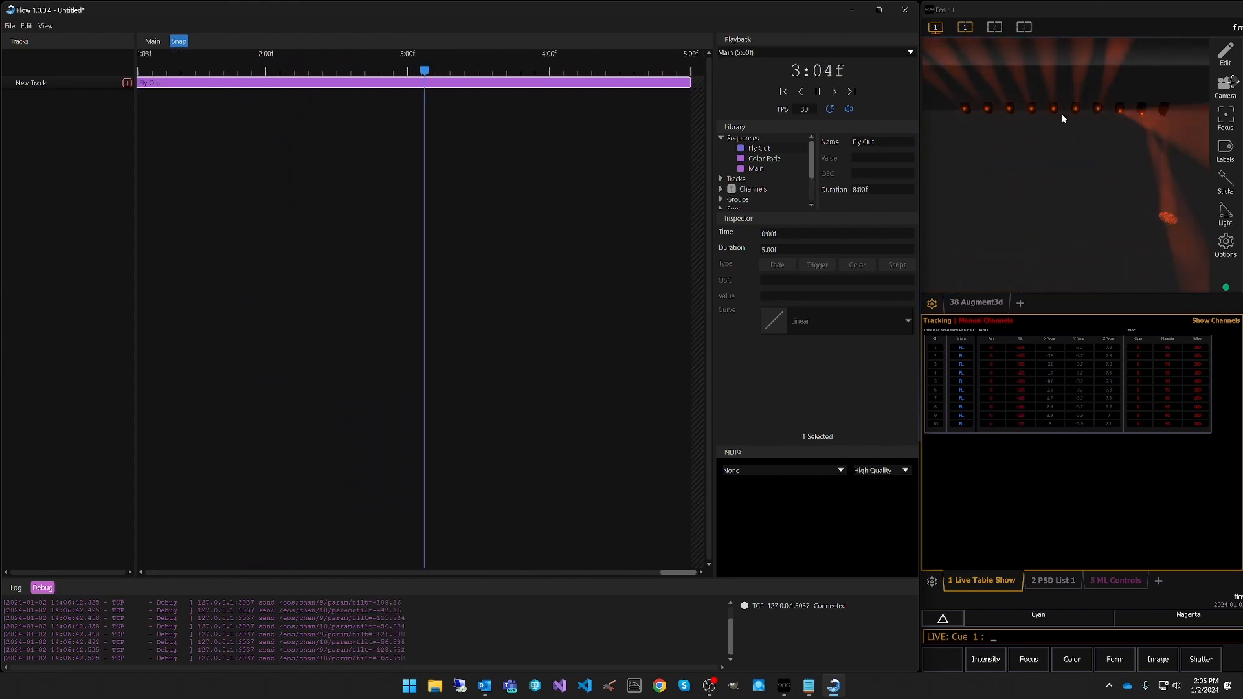
left_click(816, 95)
left_click(783, 92)
Place the Color Fade sequence on a second track at the start of Main and preview both nested sequences together.
left_click(765, 159)
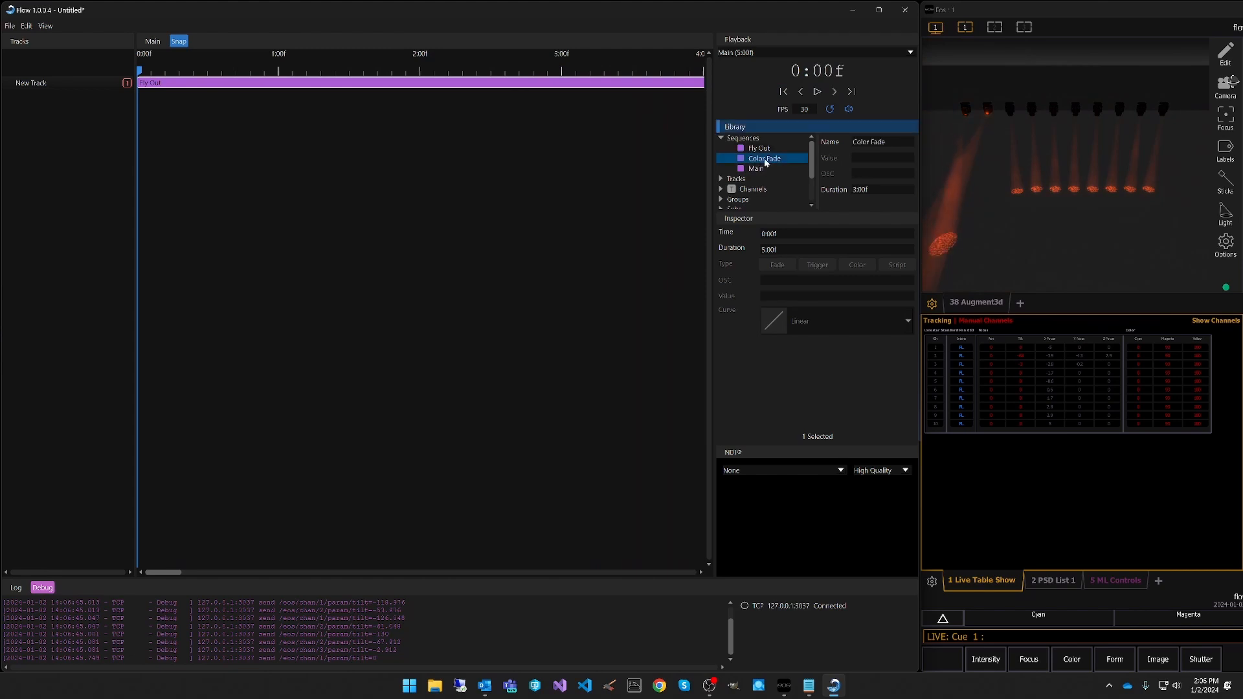
mouse_move(782, 159)
left_mouse_down()
mouse_move(126, 115)
mouse_move(142, 120)
left_mouse_up()
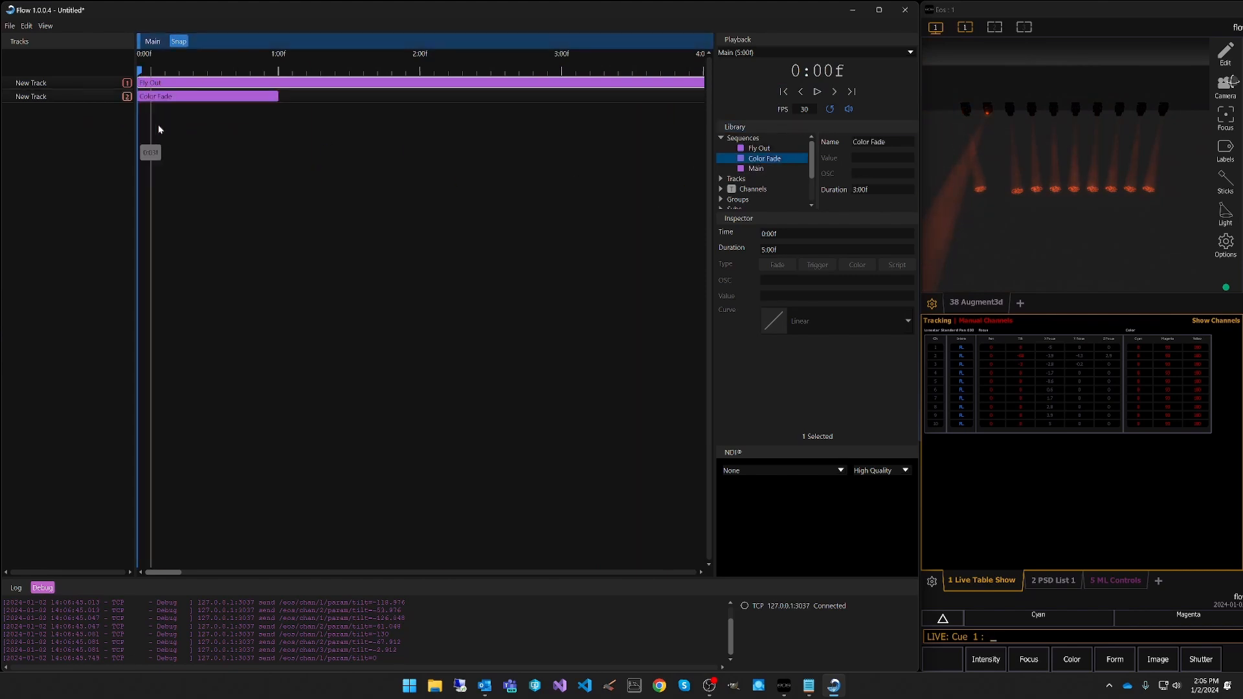
left_click(818, 93)
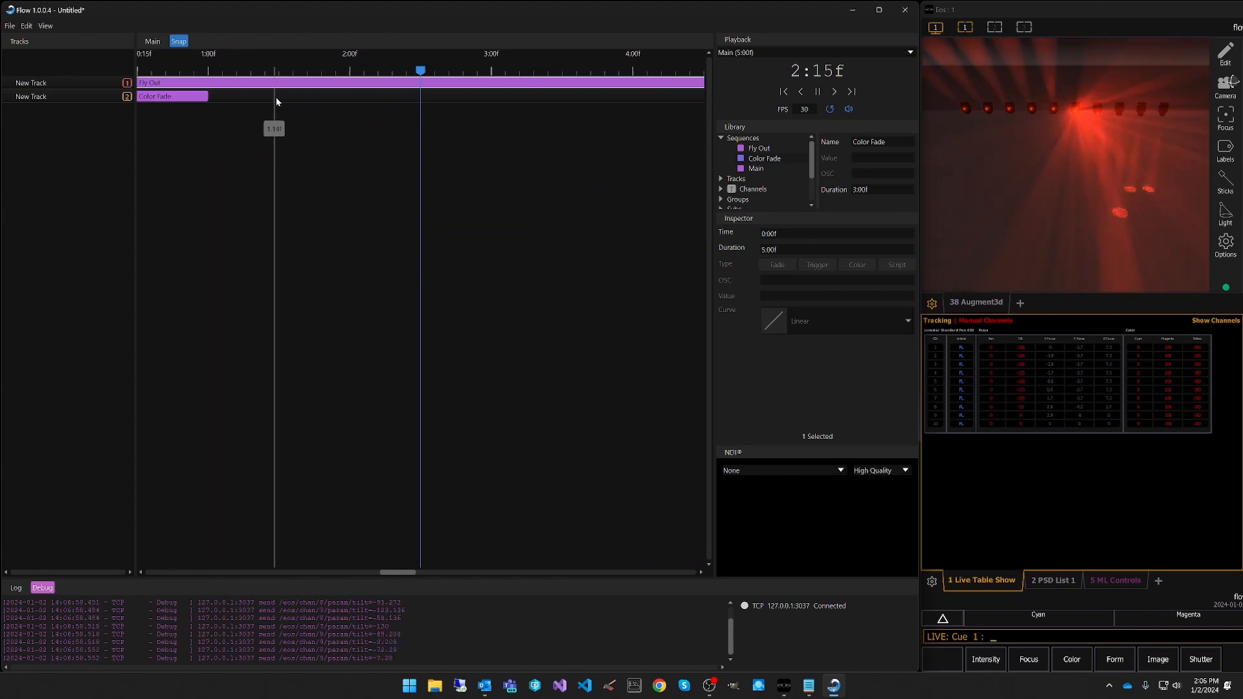
left_click(818, 91)
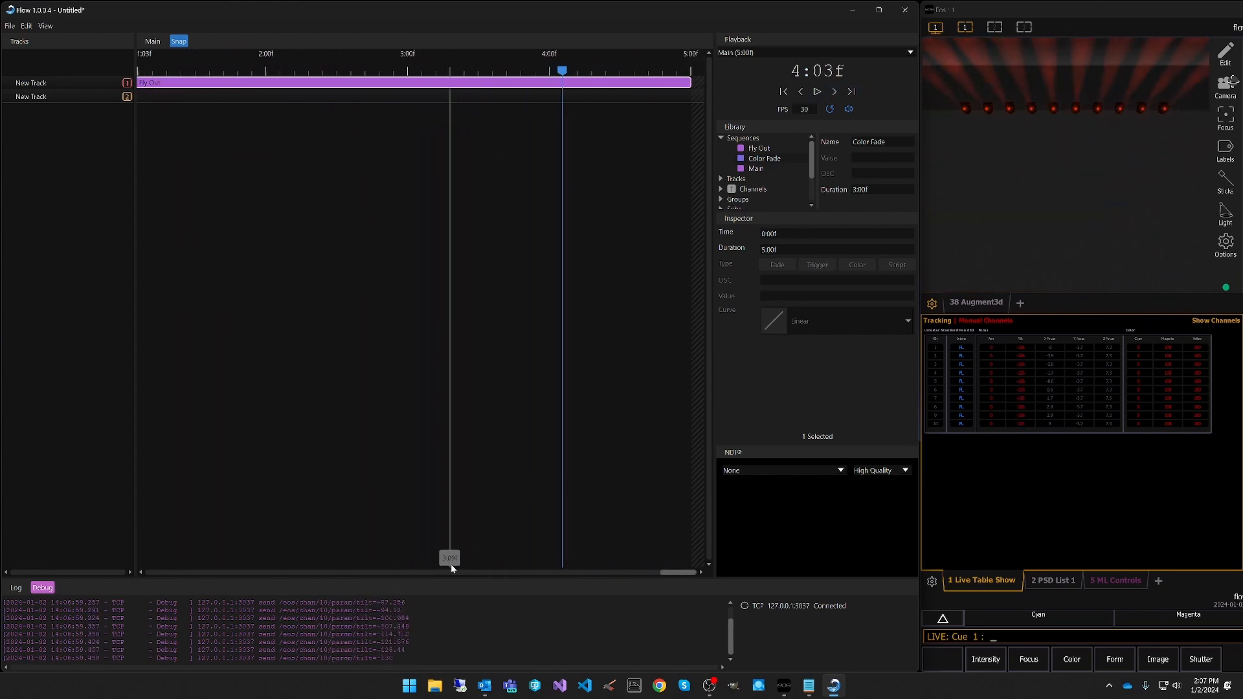
Extend the Color Fade clip in Main to 5:00f and play both nested sequences from the start.
scroll(284, 63, "down", 5)
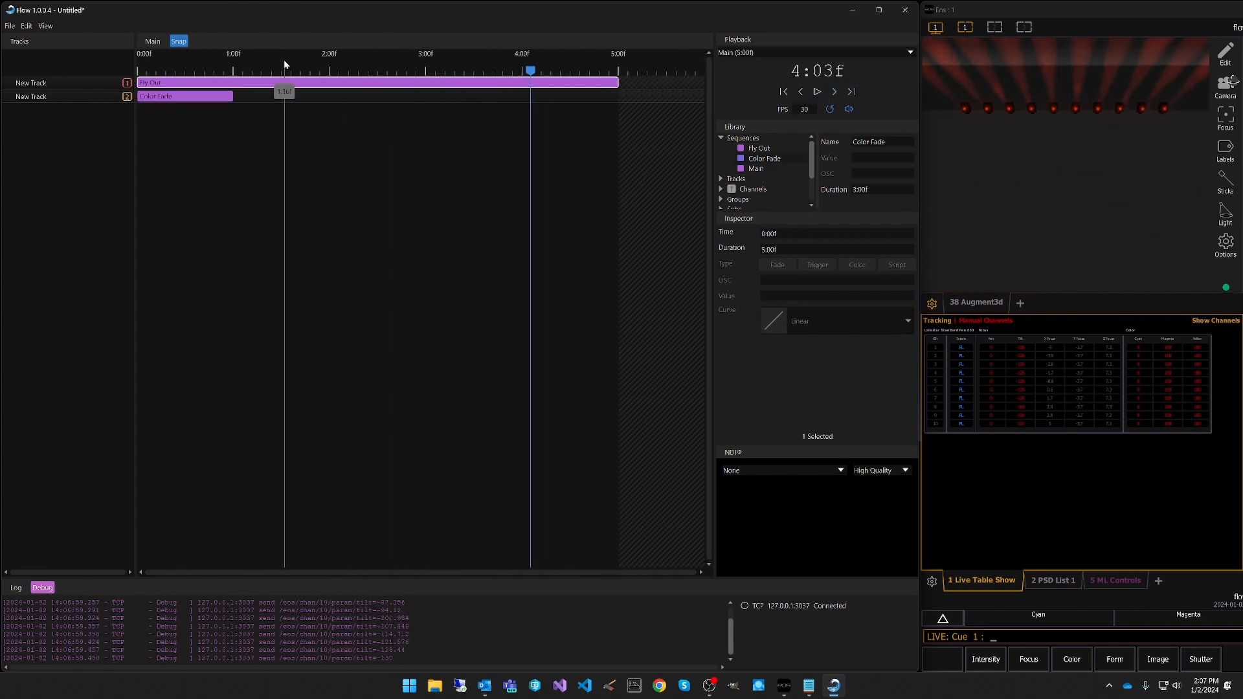
left_click(227, 96)
left_click_drag(227, 96, 714, 102)
left_click(784, 93)
left_click(817, 93)
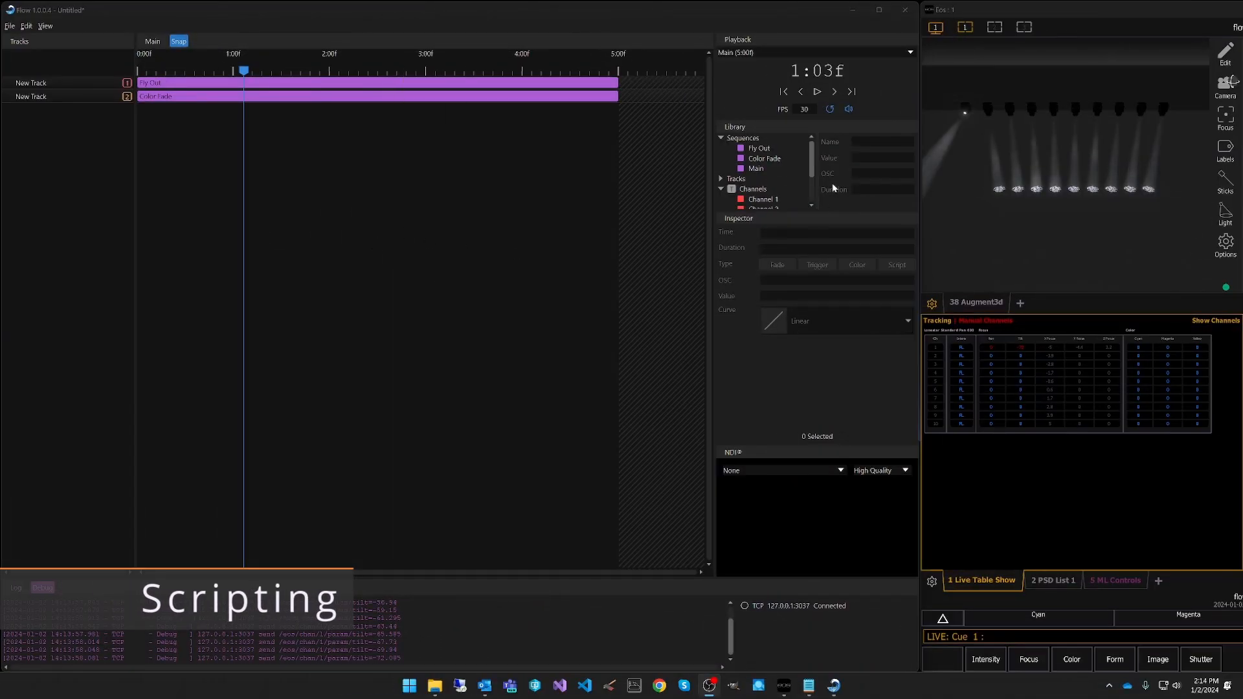
Add a new sequence to the library, open it, and place Channel 1 on a track at its start.
right_click(751, 137)
left_click(769, 145)
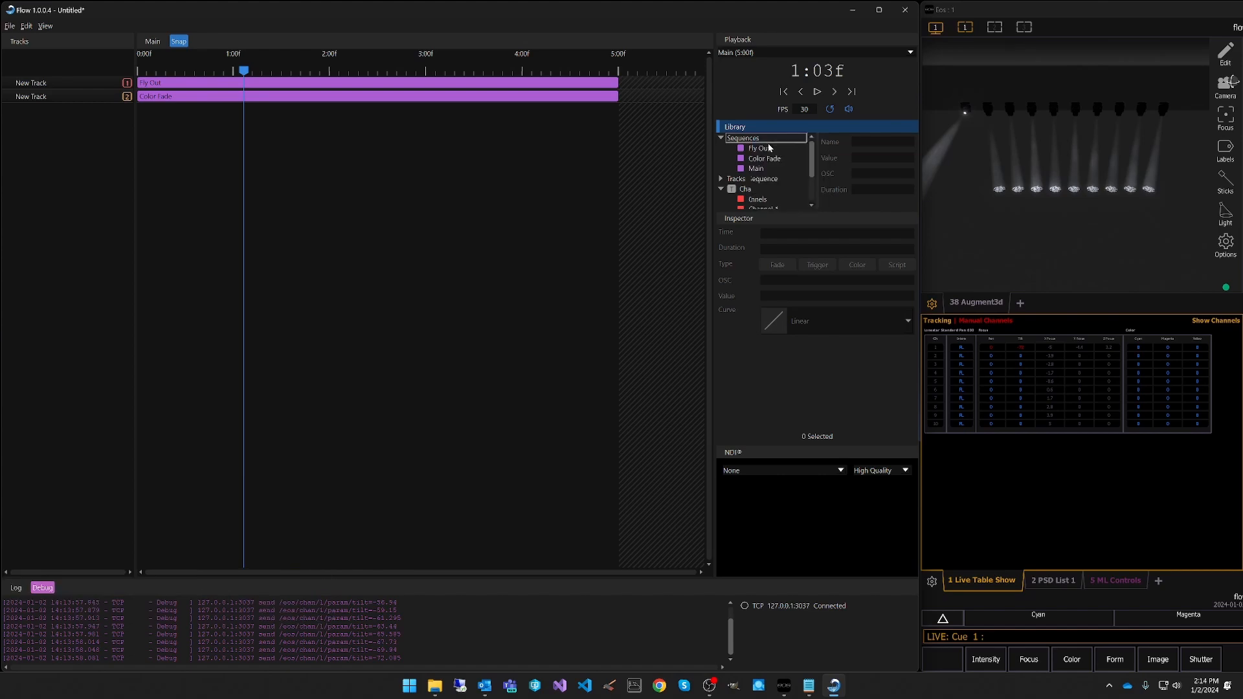
left_click(767, 185)
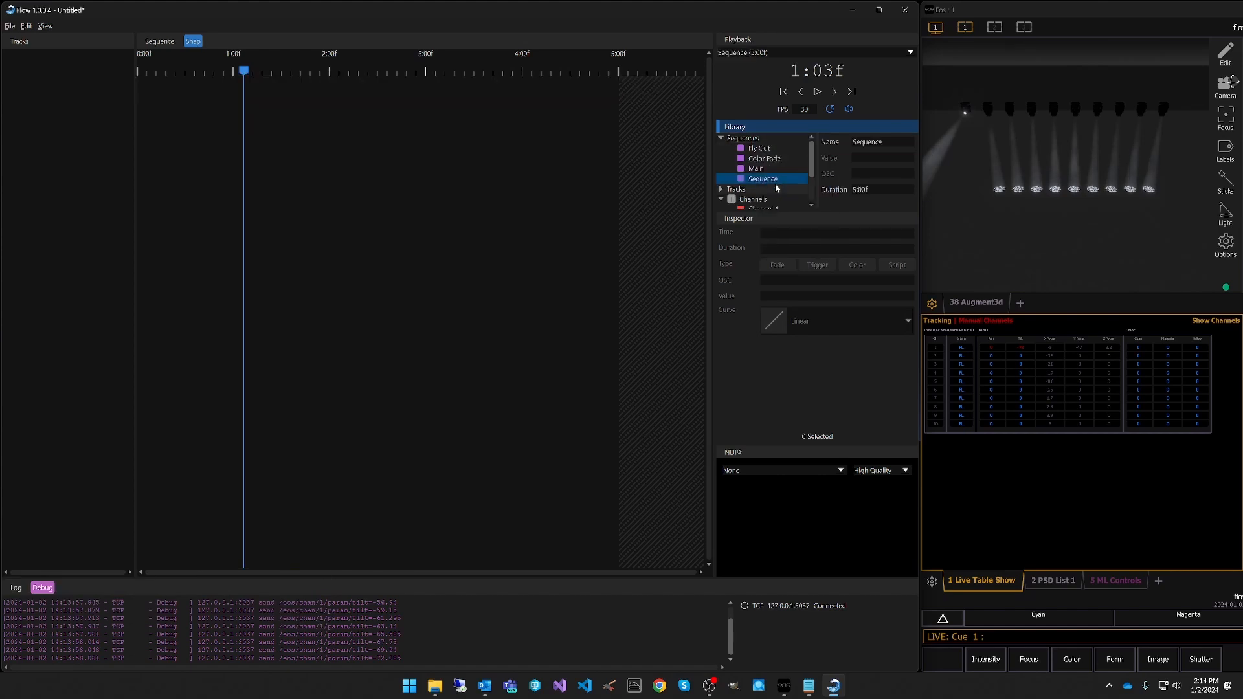
scroll(738, 200, "down", 1)
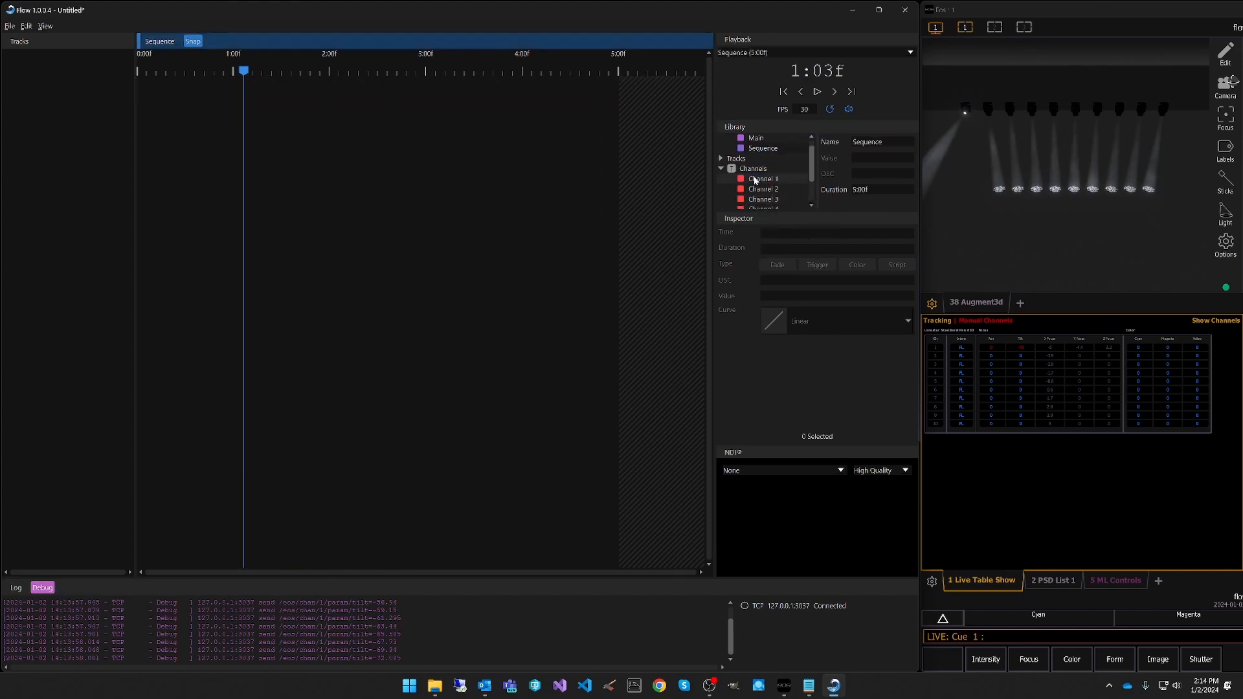
left_click_drag(760, 179, 119, 99)
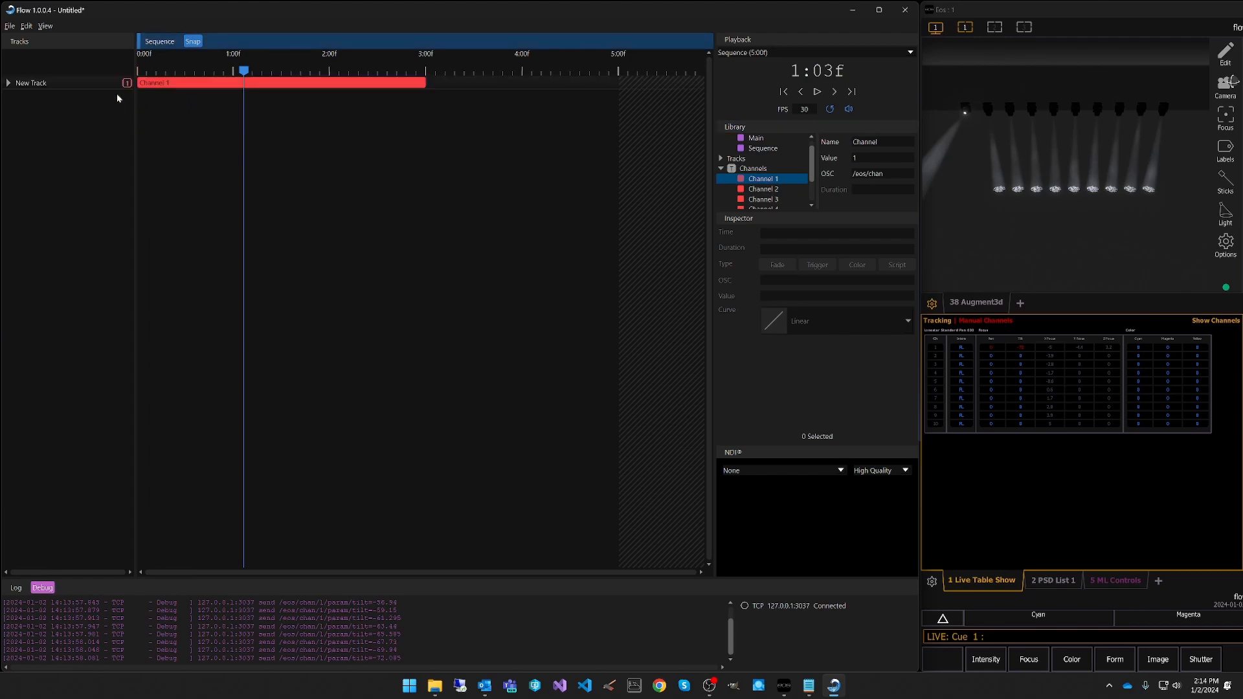
Expand the Channel 1 track and change its color parameter path to /param/tilt.
left_click(9, 83)
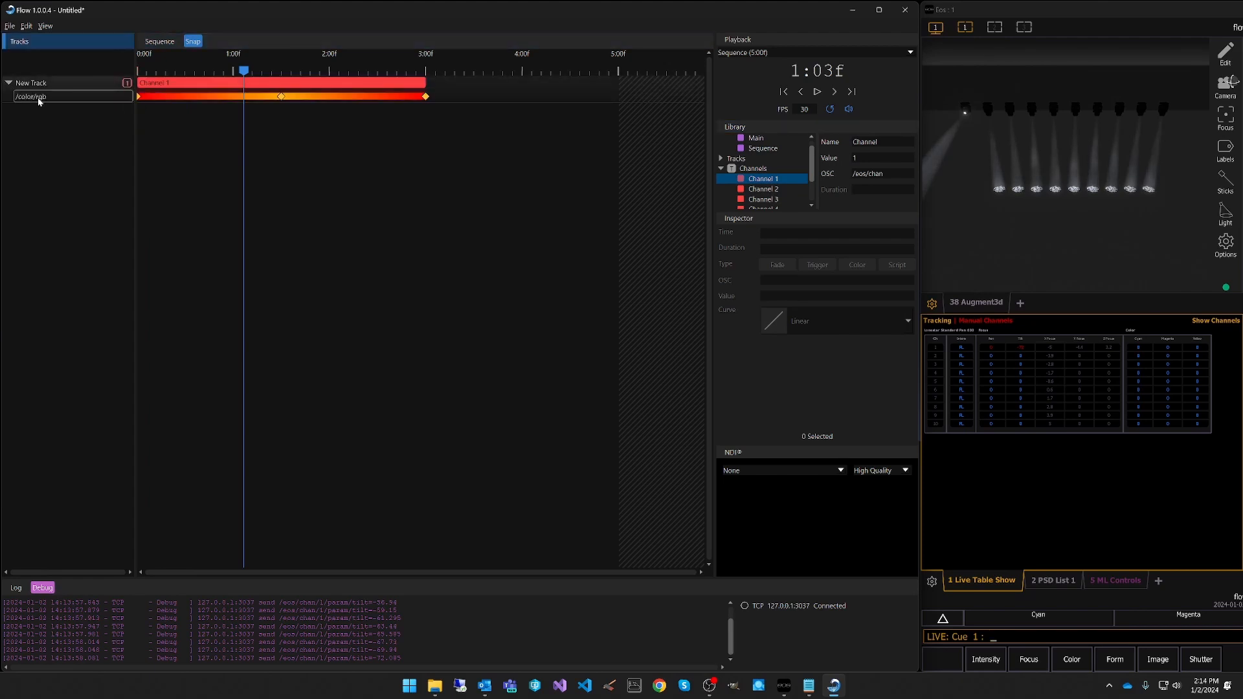
double_click(32, 97)
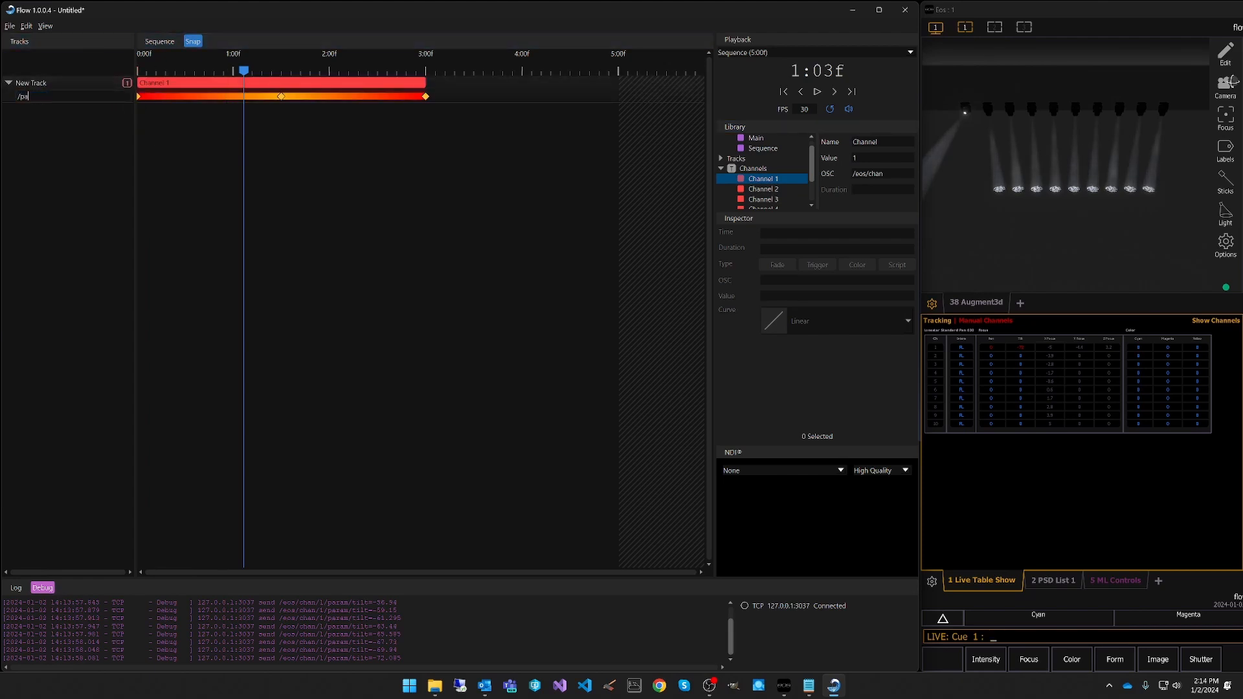
left_click(98, 113)
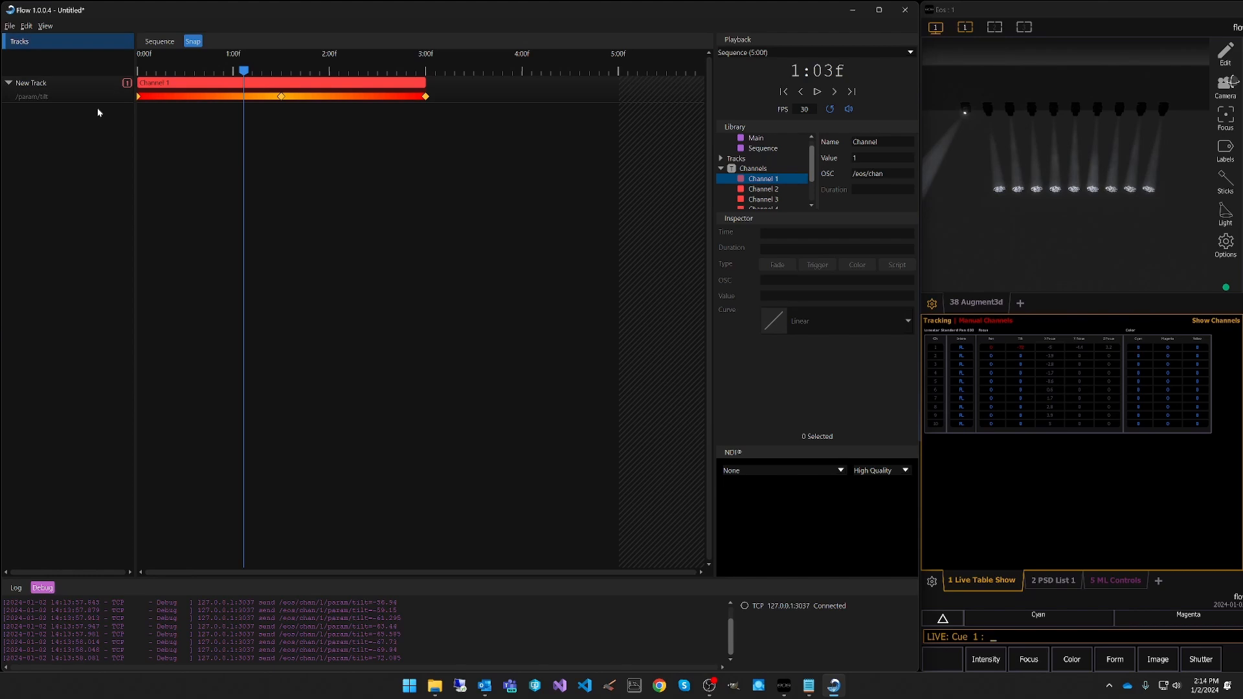
Convert the tilt keyframes at 0:00f, 1:15f and 3:00f to the Fade type with values 0, -130 and 0.
left_click(140, 96)
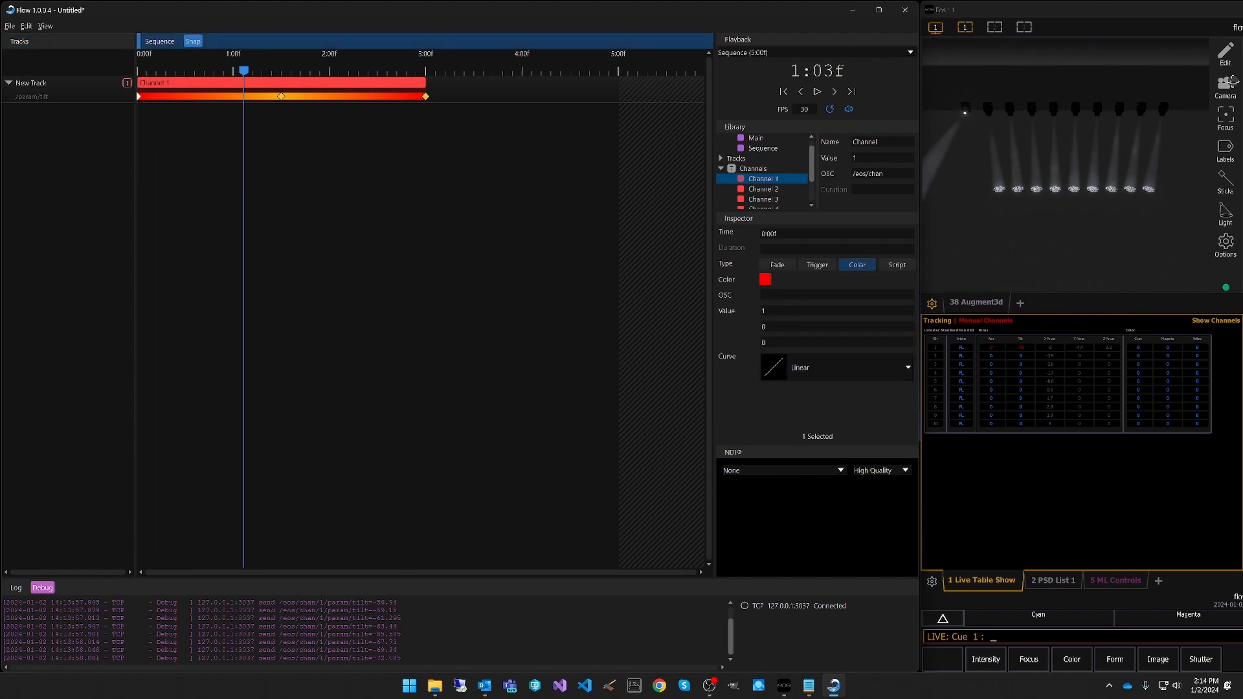
left_click(775, 312)
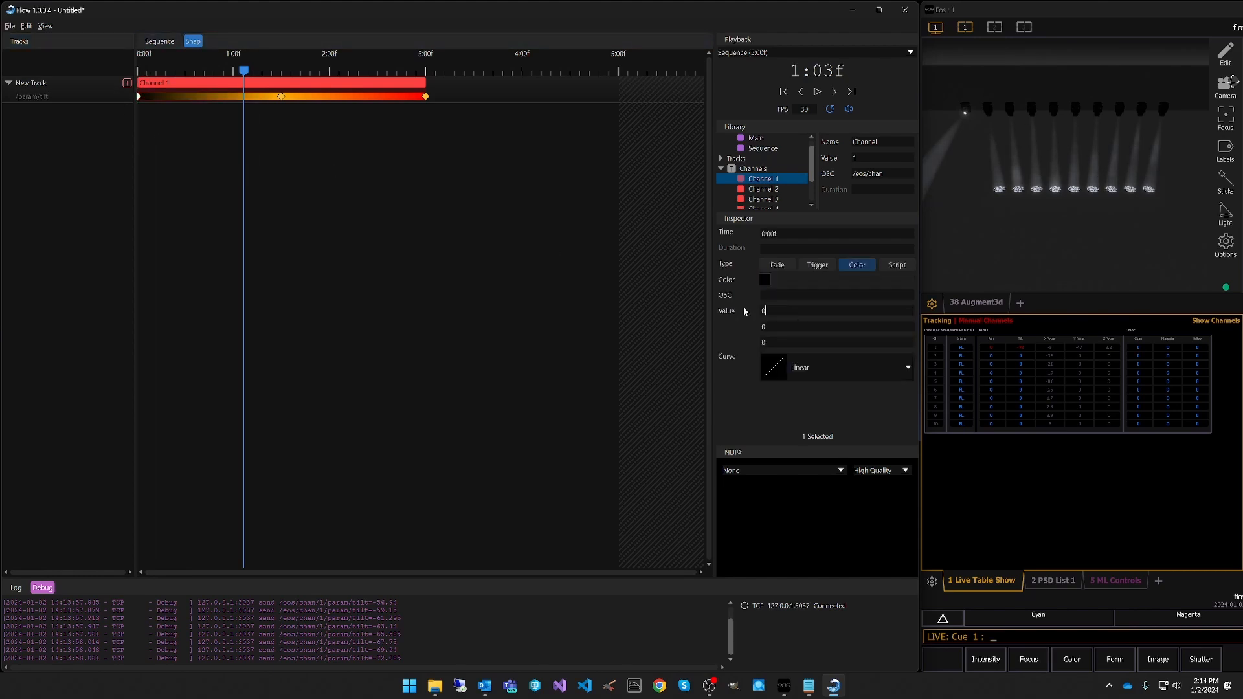
left_click(777, 266)
left_click_drag(275, 99, 281, 97)
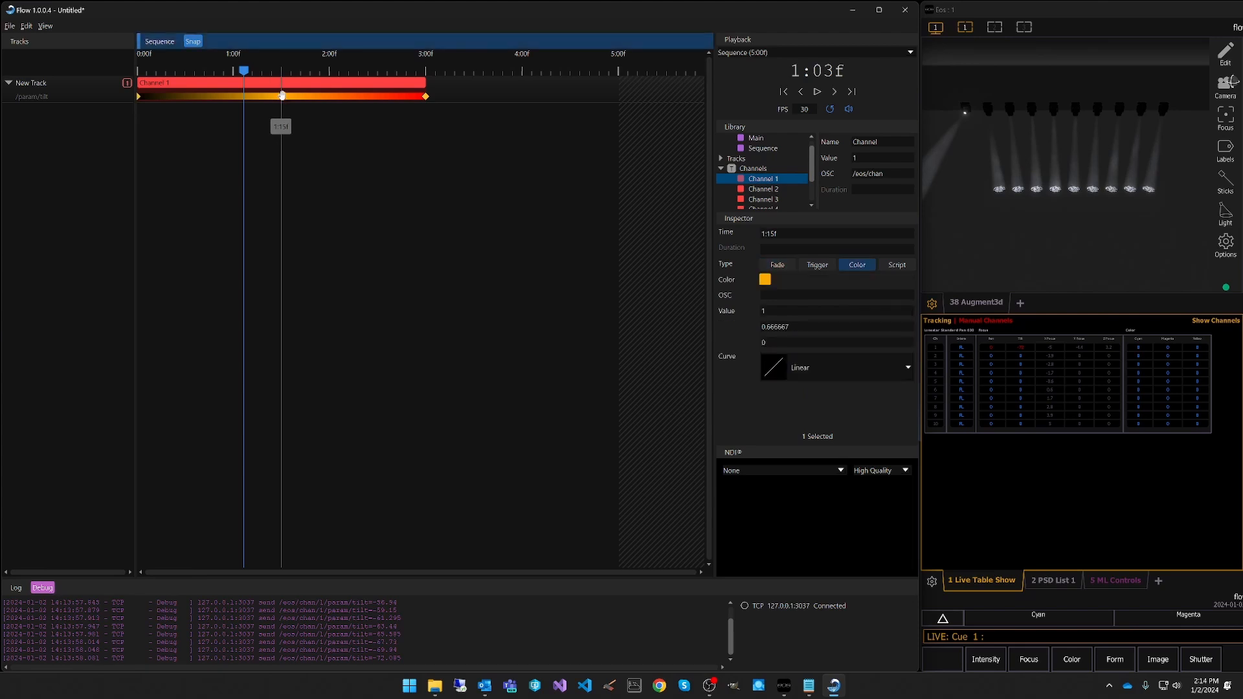
left_click_drag(777, 312, 701, 311)
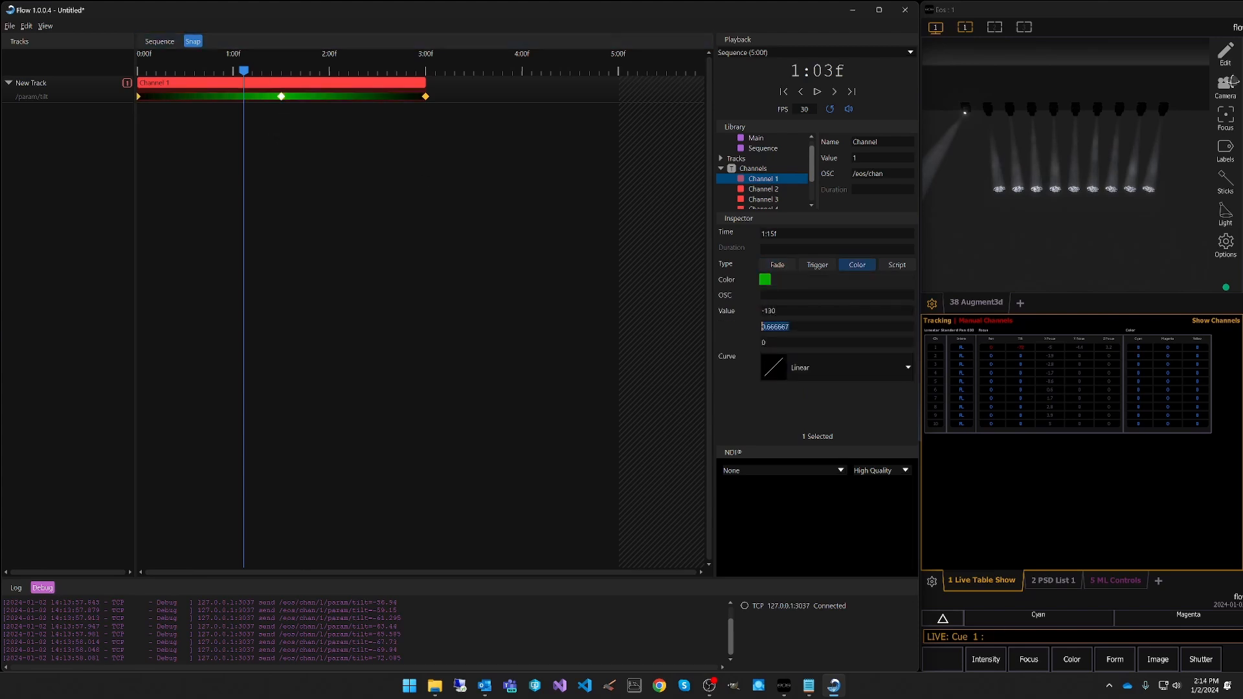
left_click(779, 266)
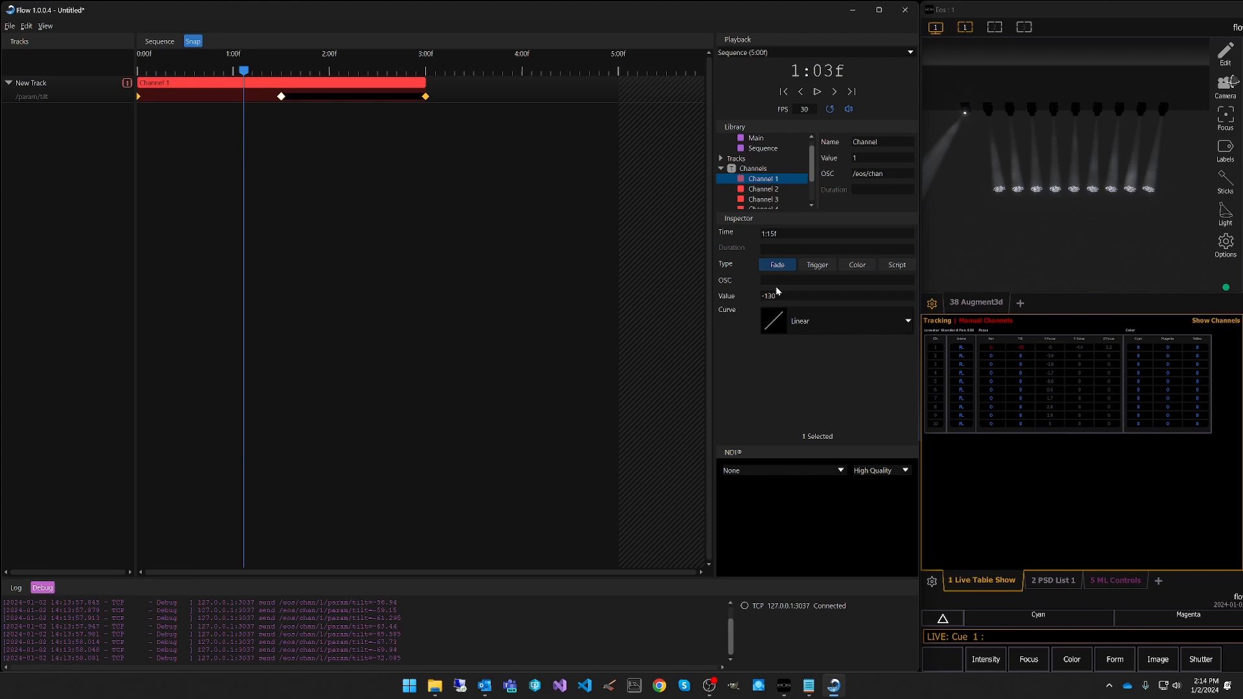
left_click(425, 96)
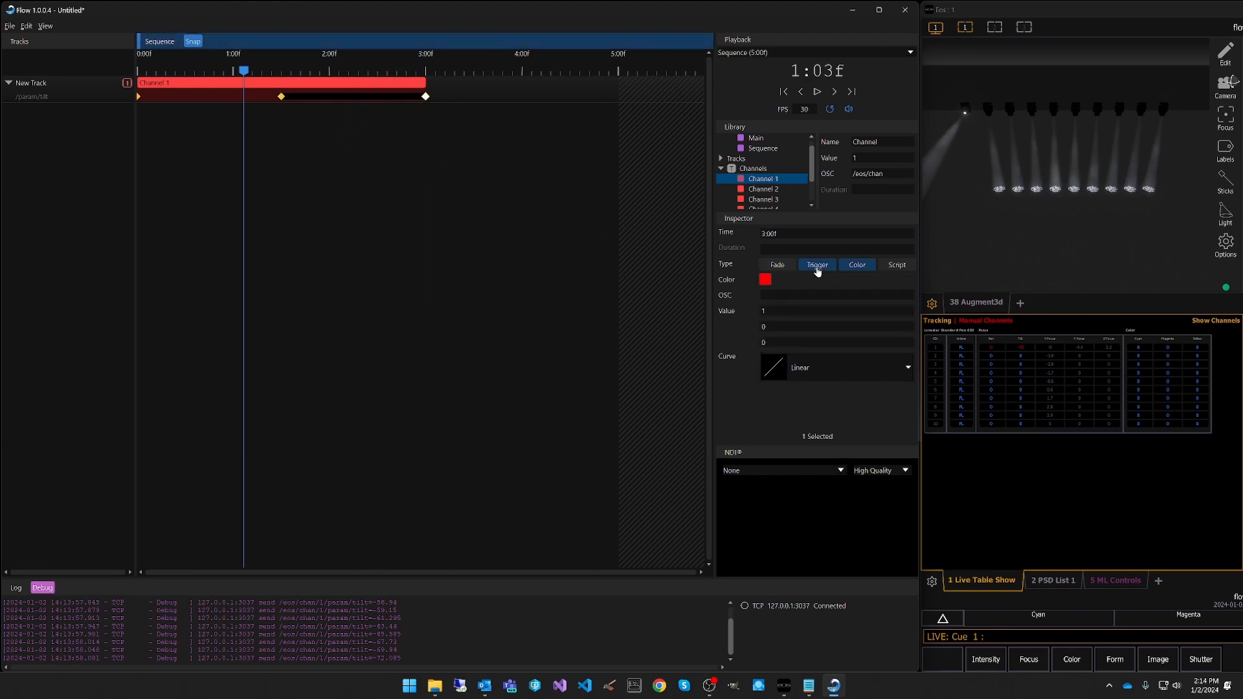
left_click(778, 265)
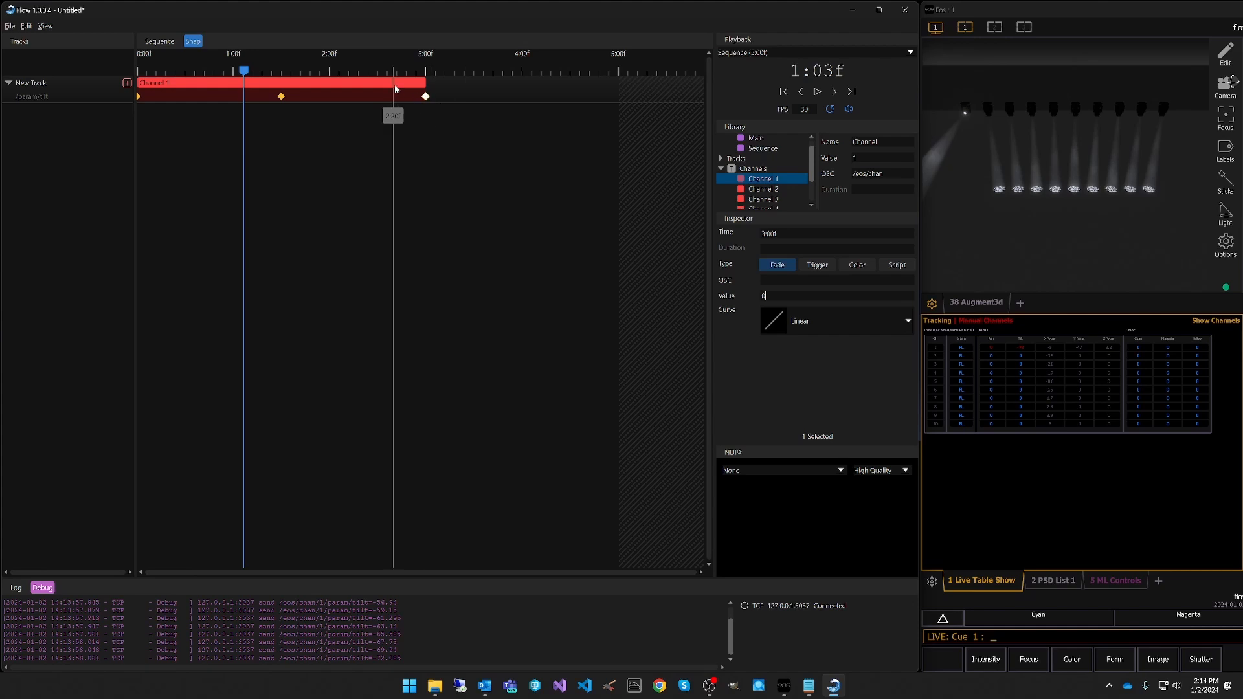
Extend the Channel 1 clip to 5:00f and play the tilt fade from the start, then pause it.
left_click_drag(425, 84, 619, 93)
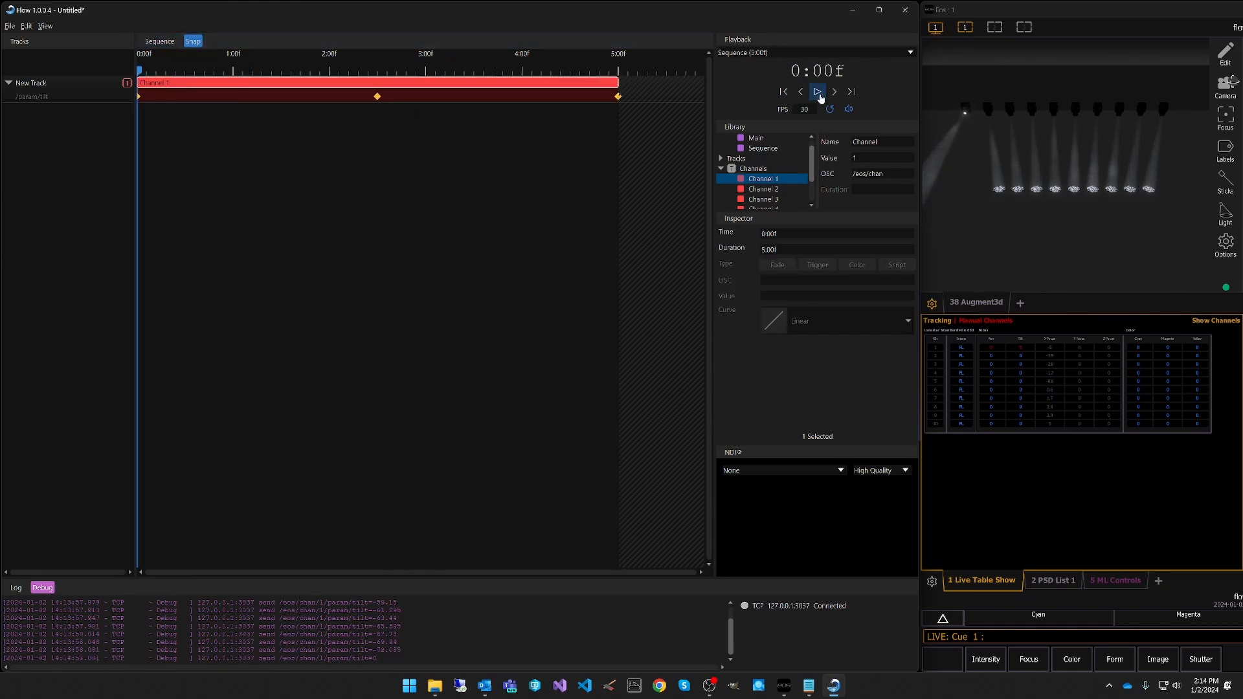
left_click(817, 91)
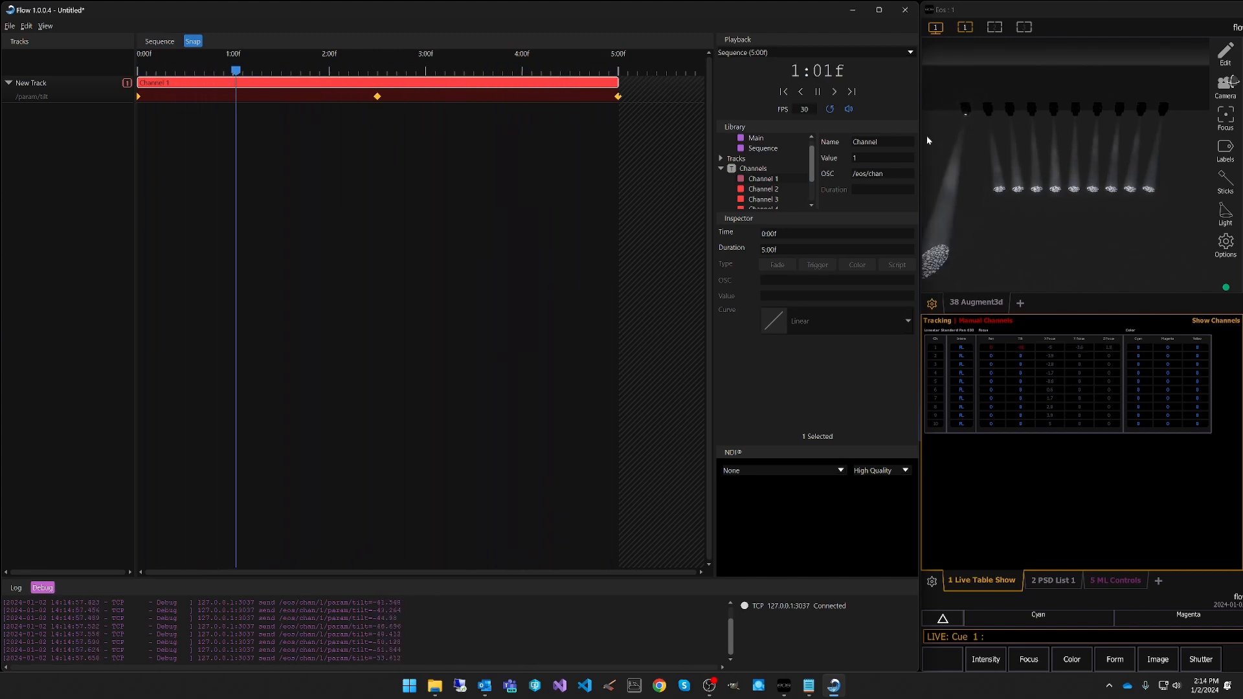
key("space")
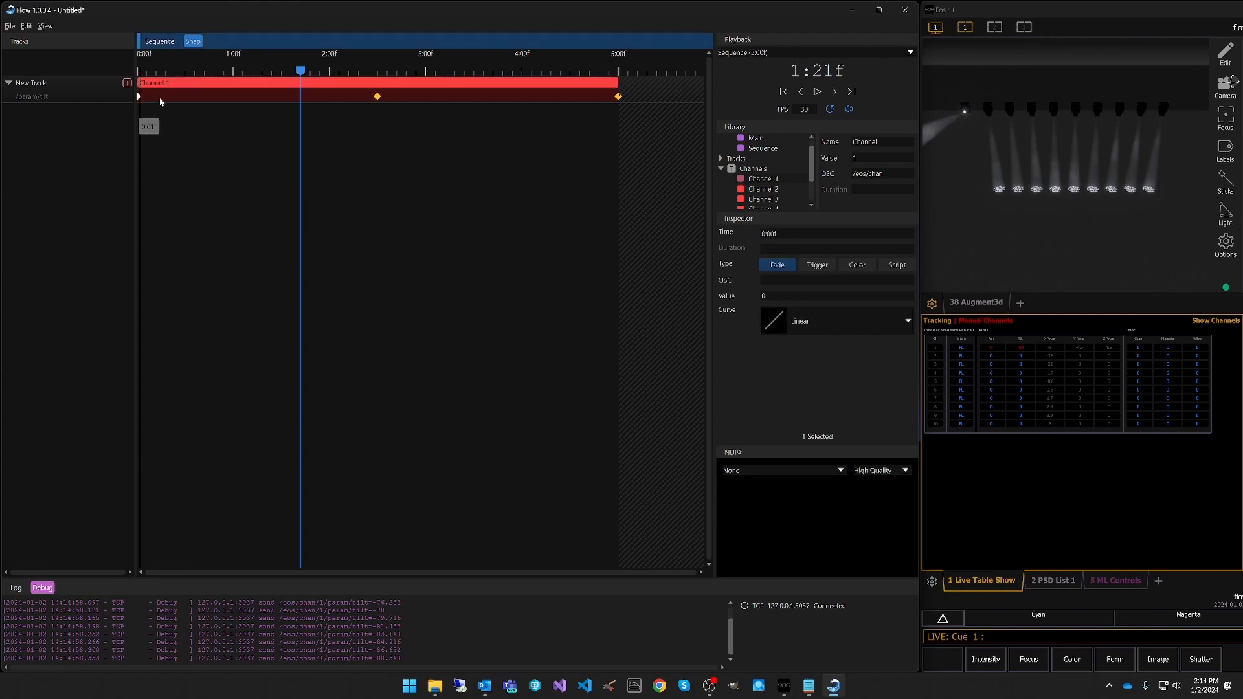
Change the tilt keyframe at 2:15f to the Script type and open the scripting help beside the inspector.
left_click(139, 96)
left_click(377, 95)
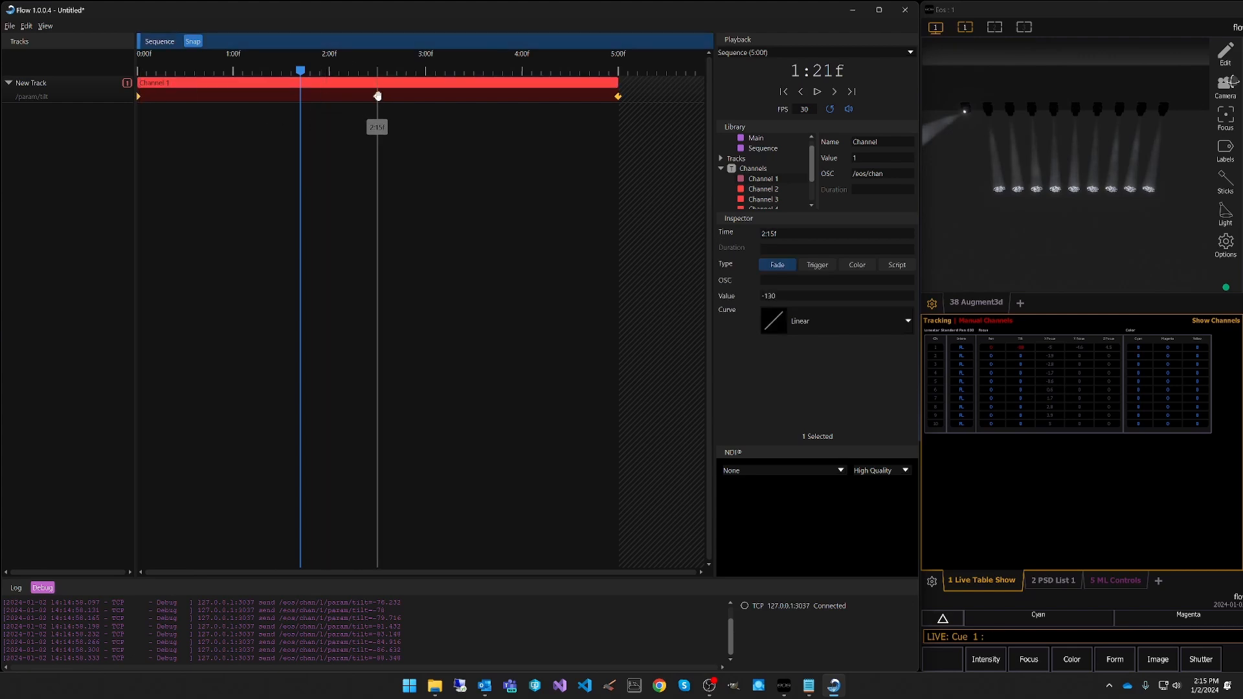
left_click(896, 265)
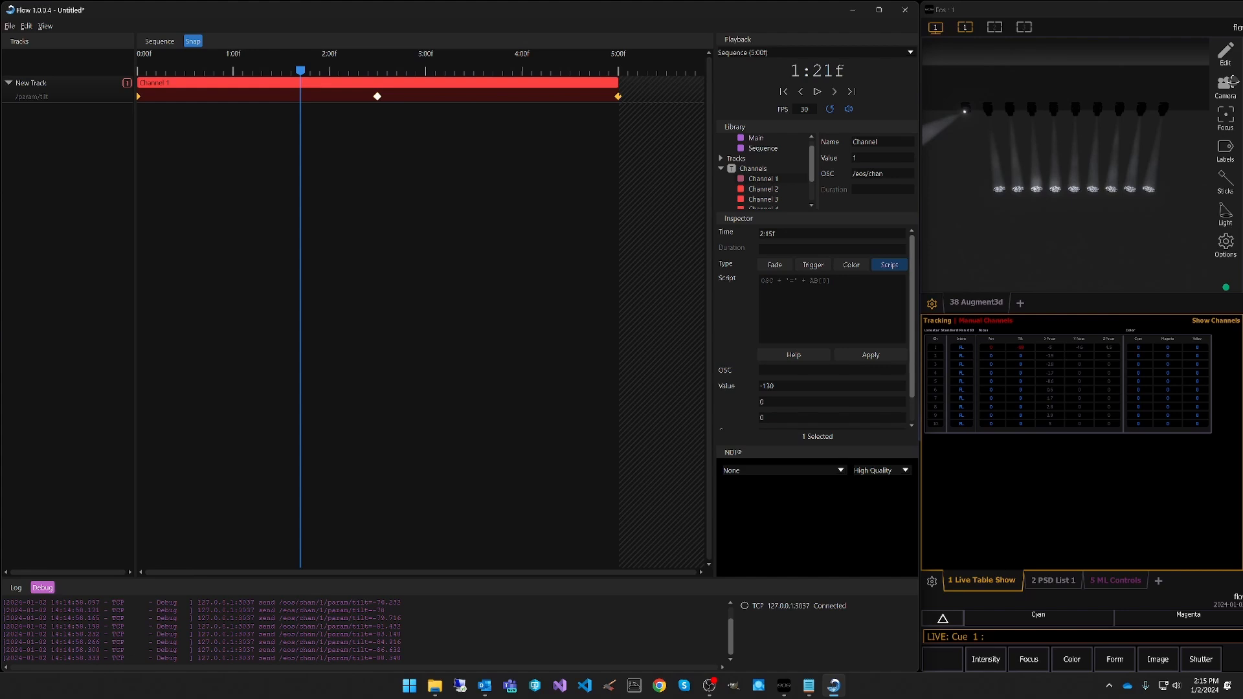
left_click(794, 355)
left_click_drag(992, 275, 992, 237)
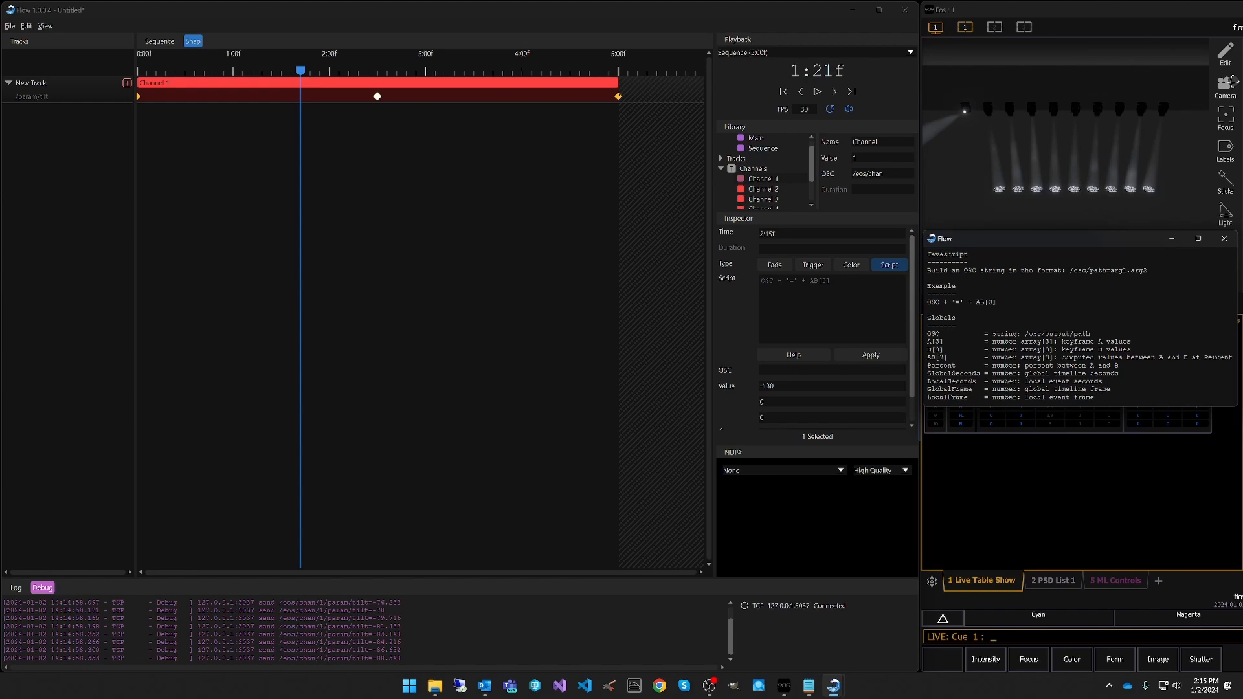
Change the 5:00f keyframe to the Script type and apply the script OSC + '=' + AB[0] to both the 2:15f and 5:00f keyframes.
left_click(762, 281)
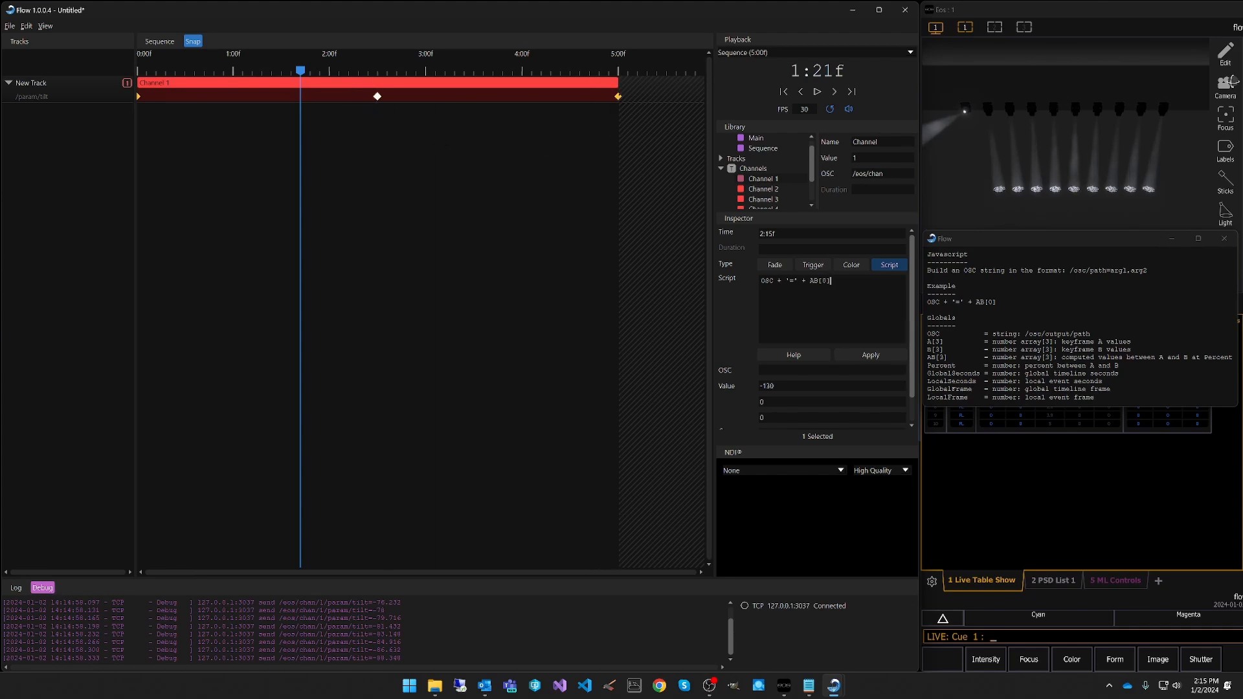
key("ctrl+a")
left_click(618, 97)
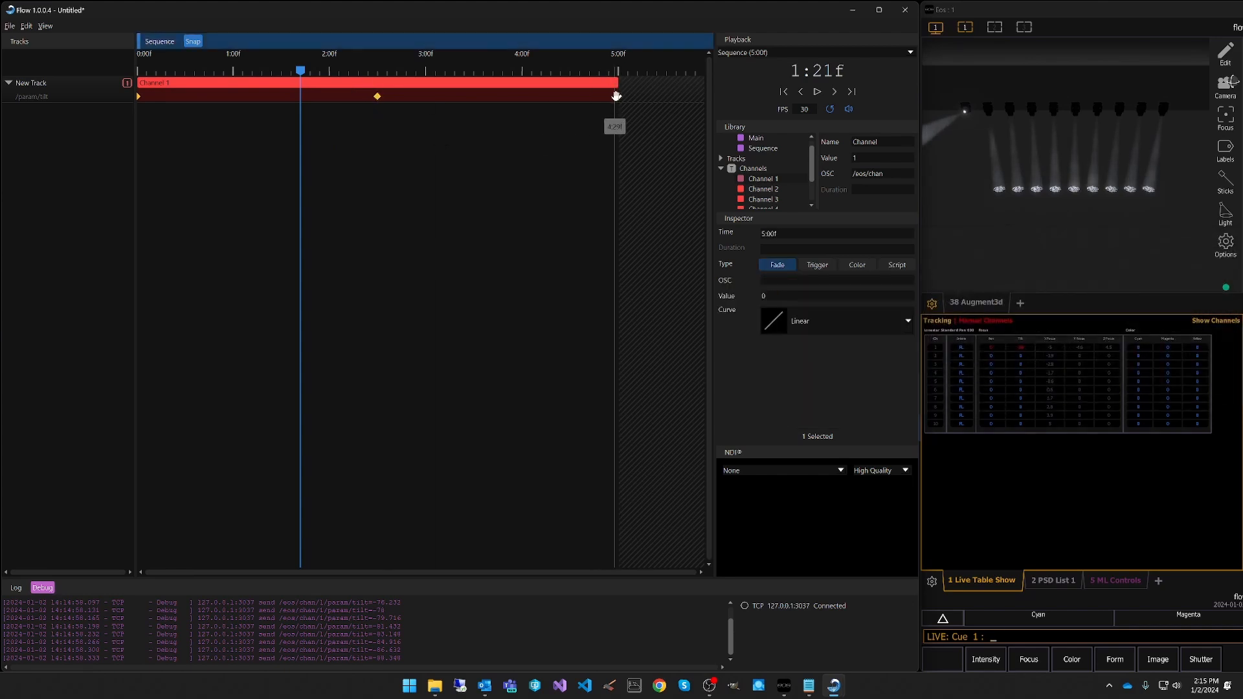
left_click(891, 270)
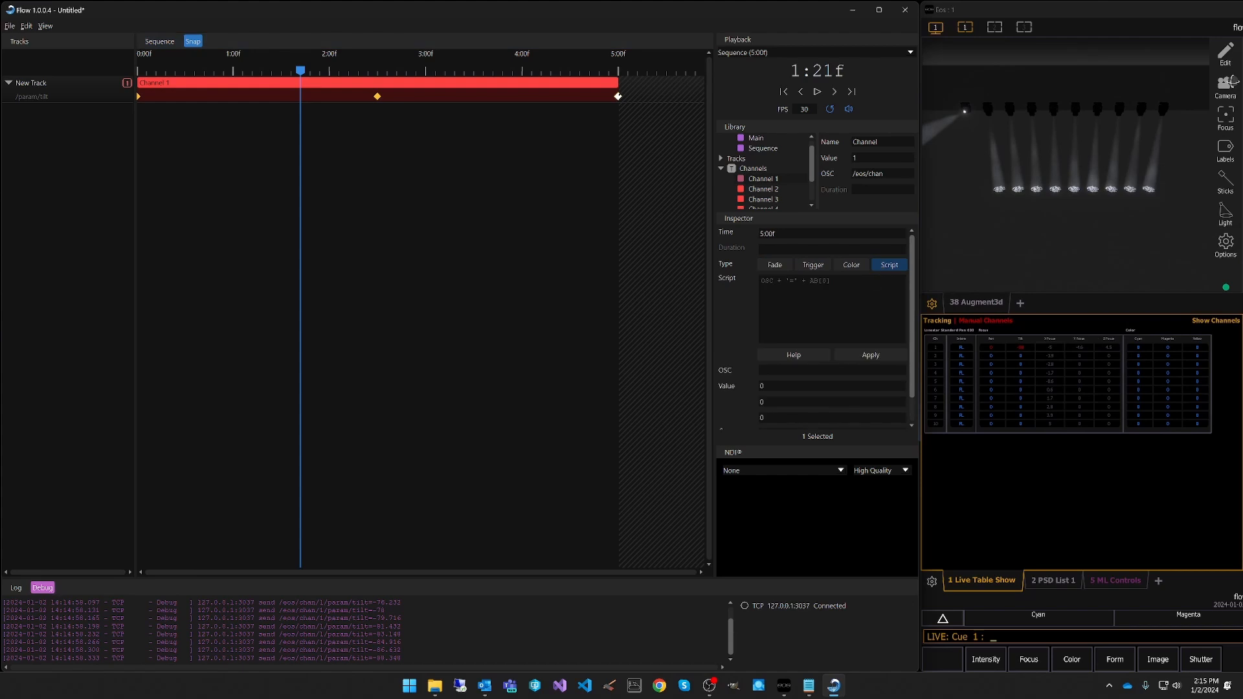
left_click(868, 355)
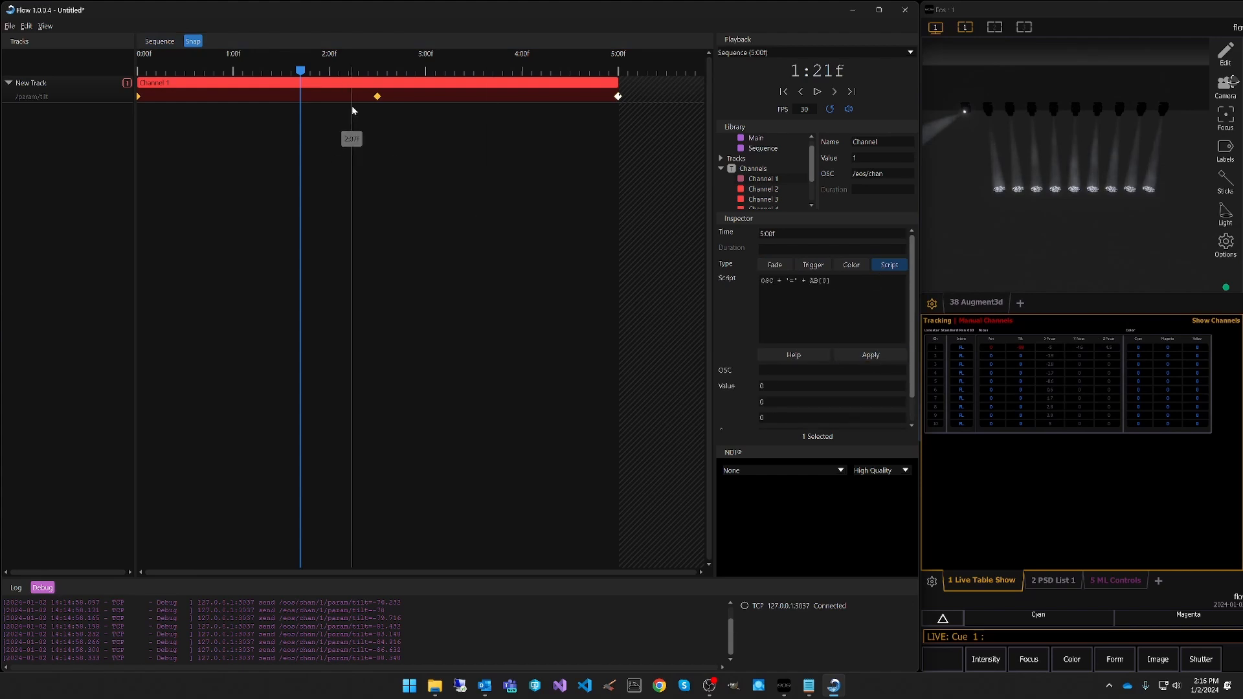
left_click(377, 96)
left_click(854, 358)
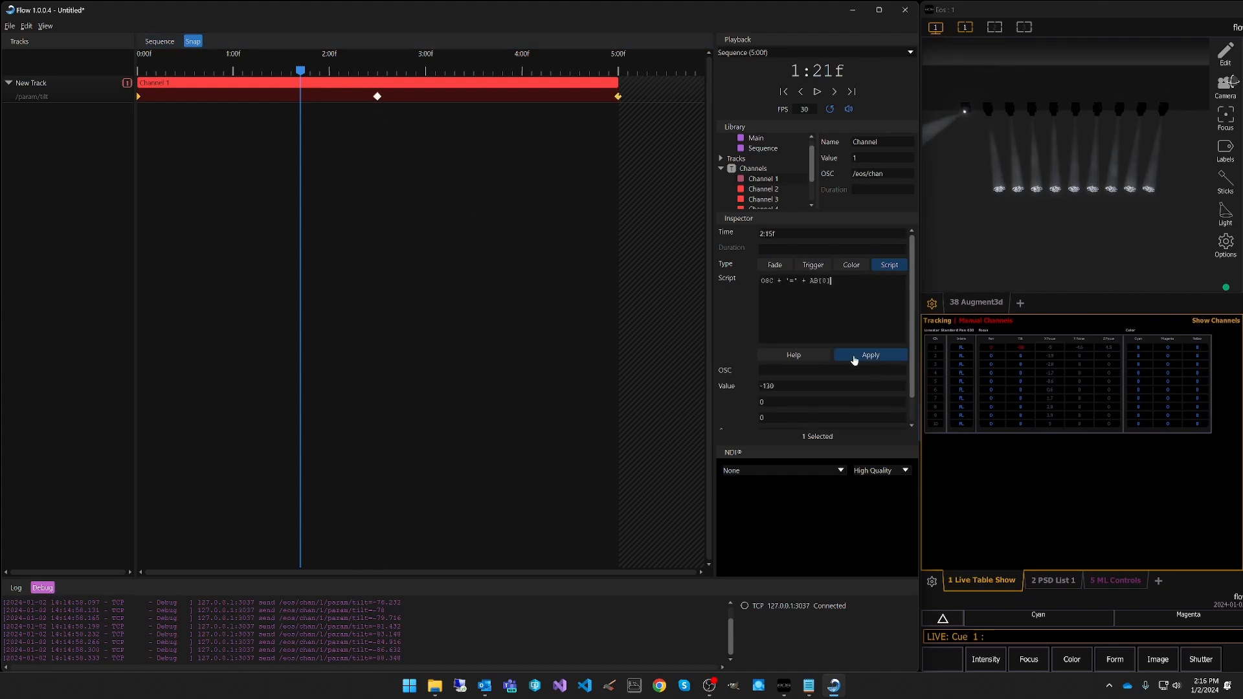
left_click(413, 182)
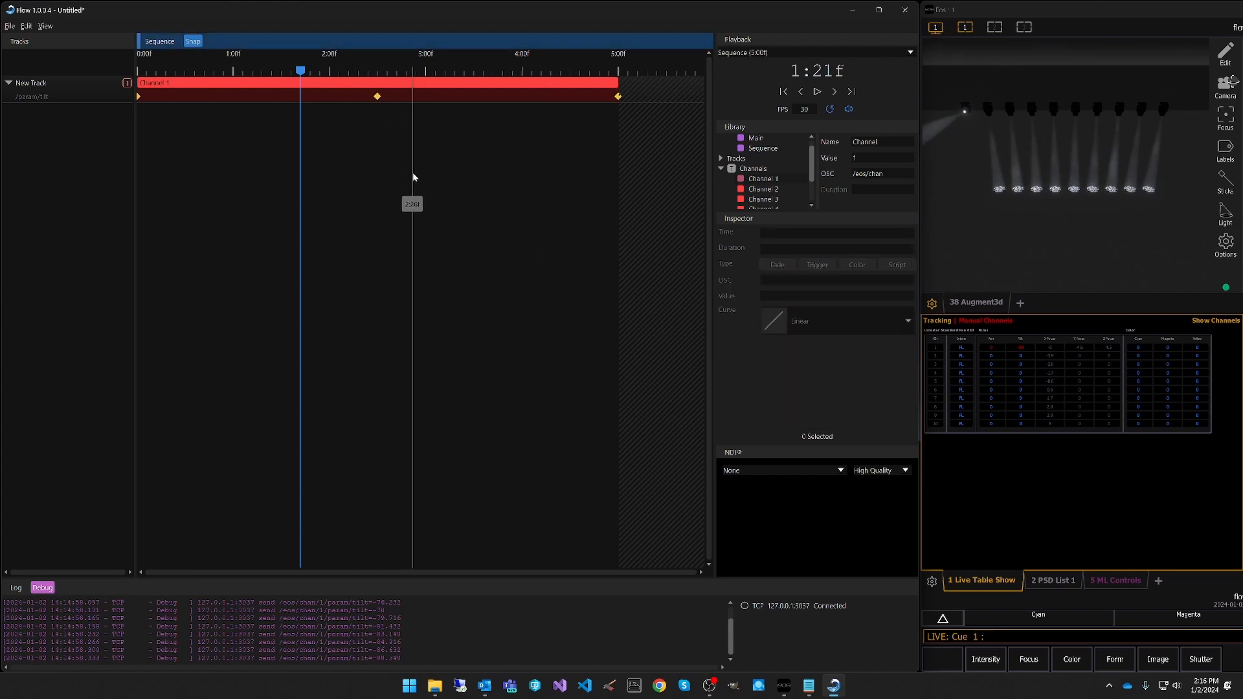
Play the scripted tilt sequence from the start, pause it, and scrub the playhead back to 2:03f.
left_click(783, 93)
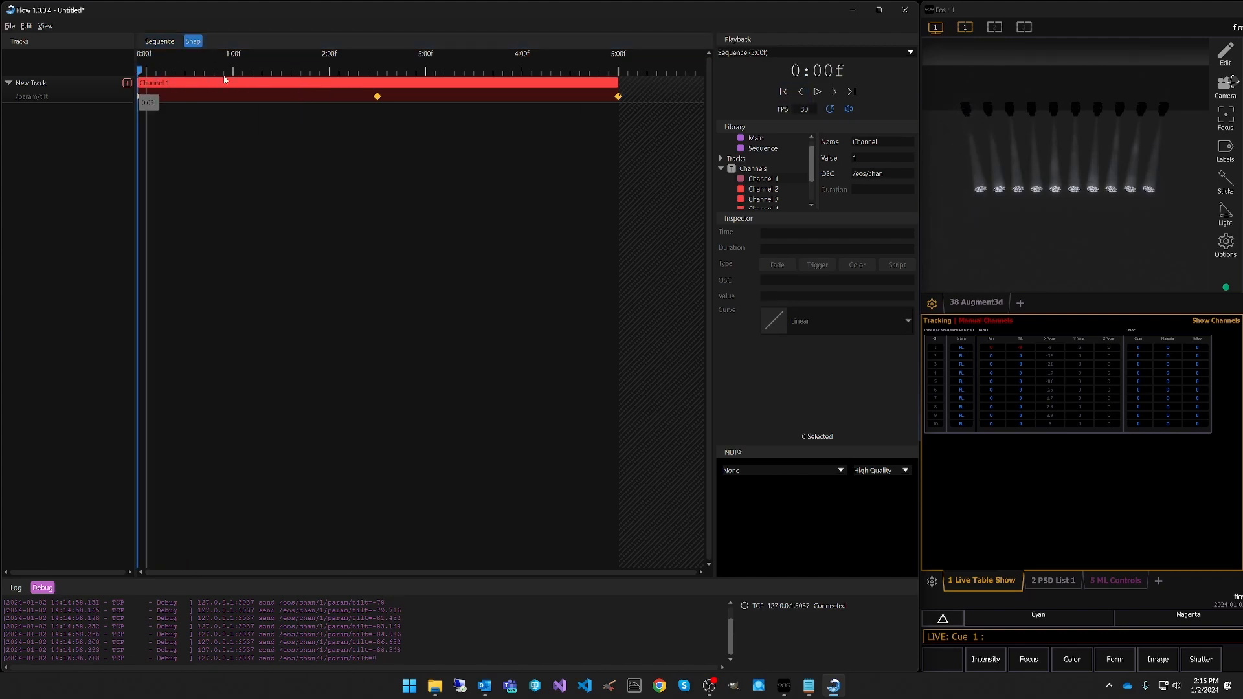
left_click(816, 92)
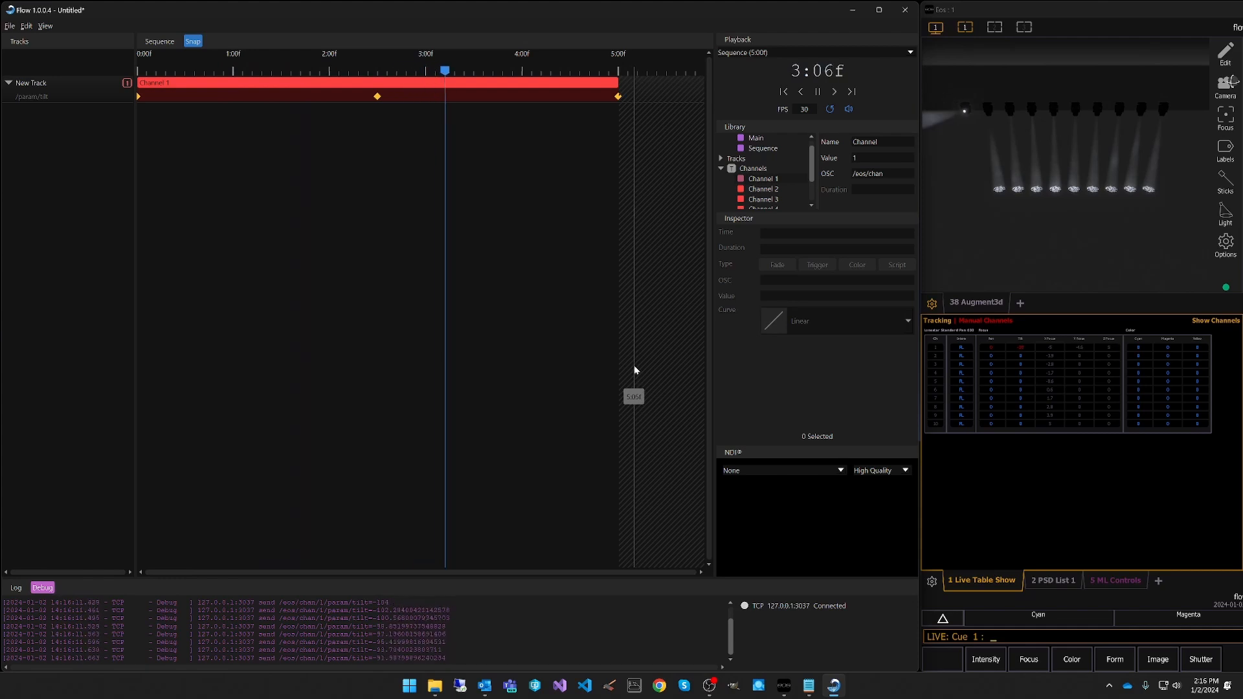
left_click(817, 91)
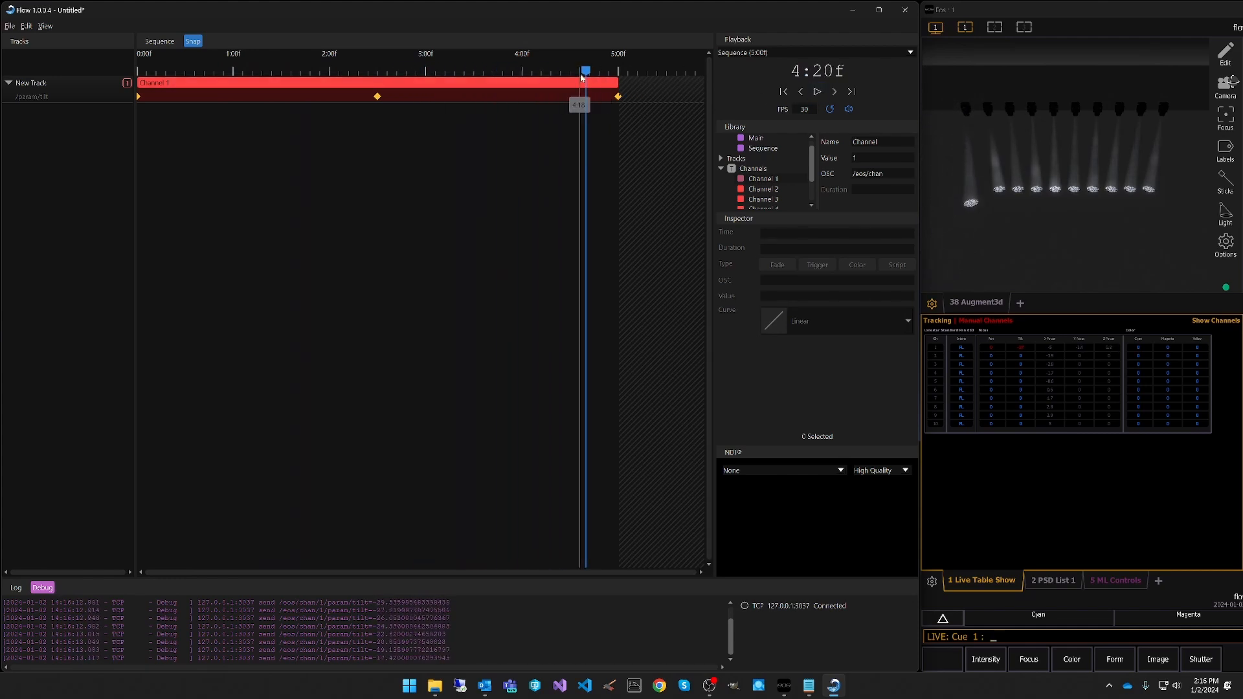
left_click_drag(586, 70, 342, 82)
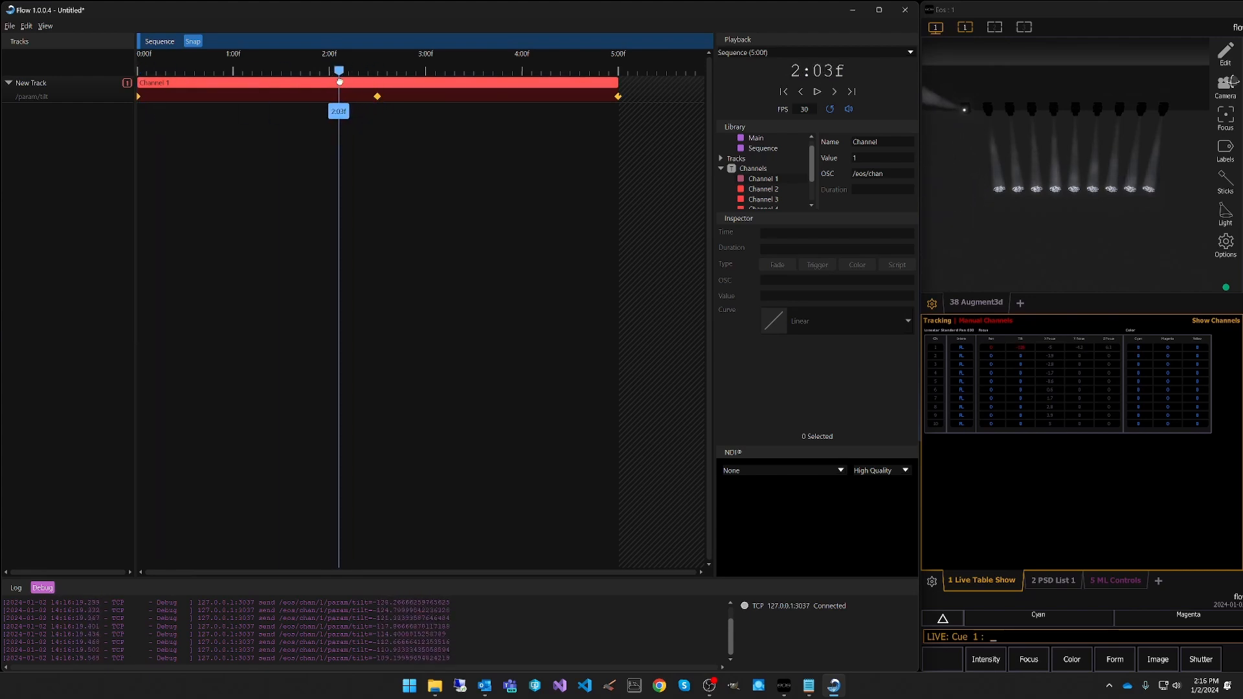
Change the 2:15f keyframe's script to OSC + '=' + A[0], apply it, and scrub the playhead to 2:07f to check the tilt.
left_click(376, 97)
left_click(832, 281)
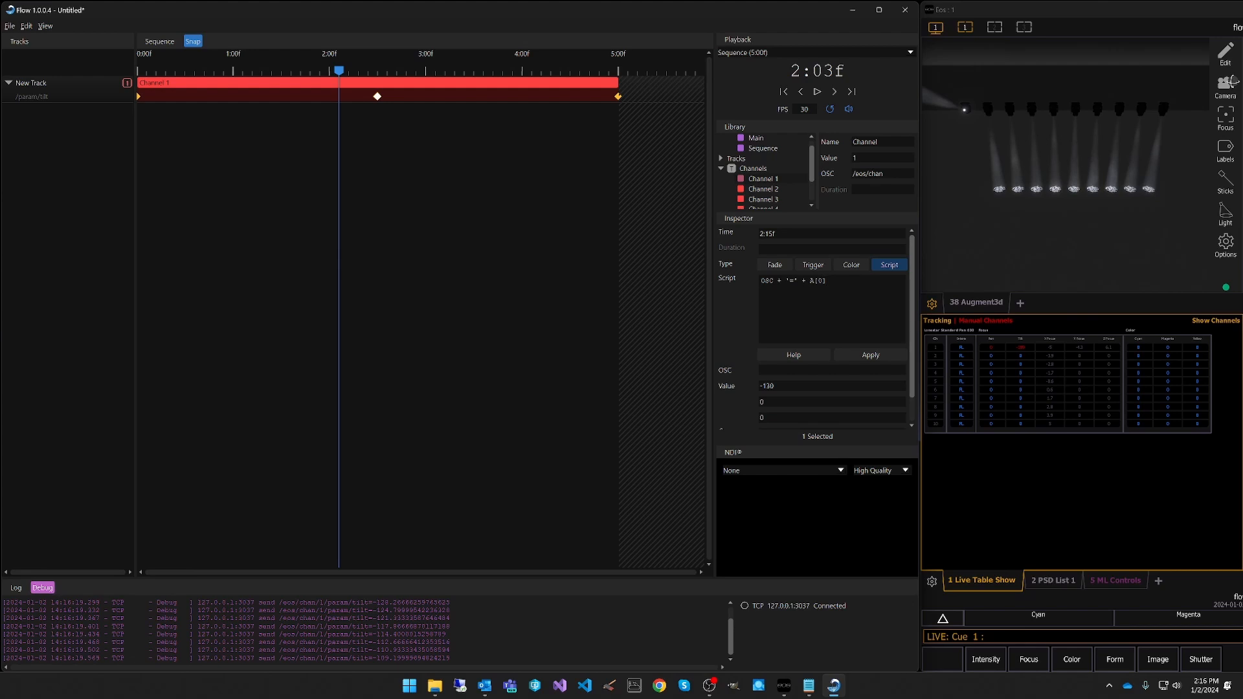
left_click(869, 356)
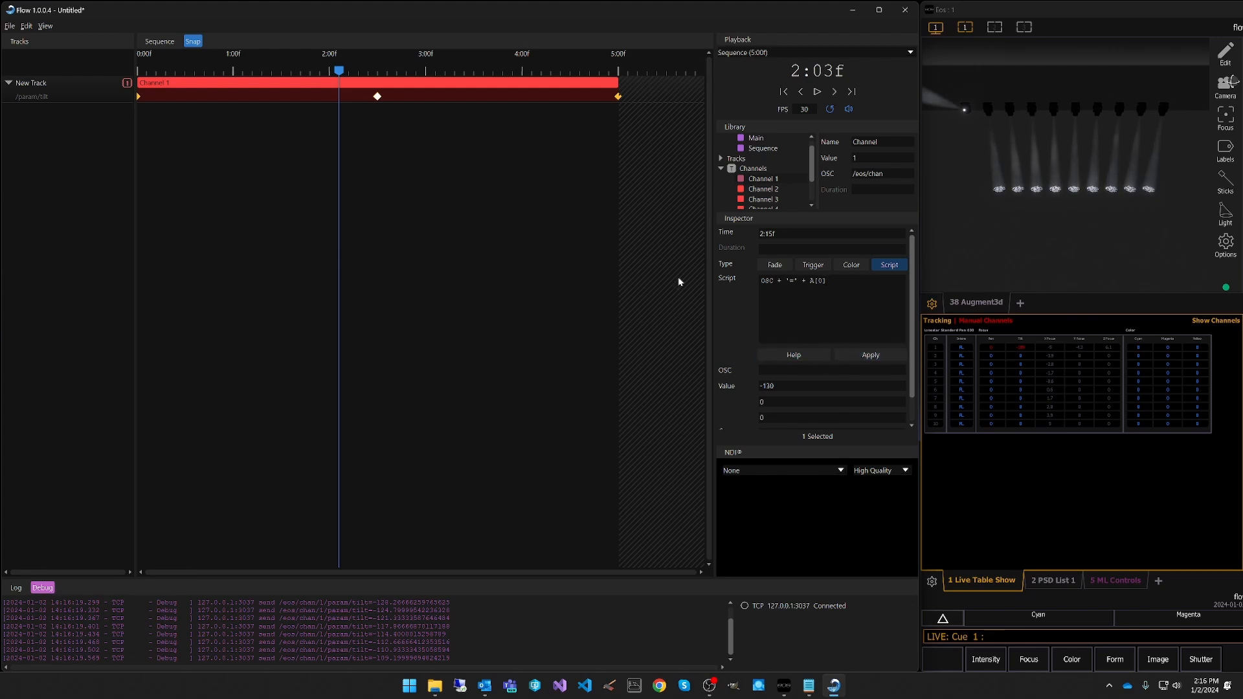
mouse_move(339, 70)
left_mouse_down()
mouse_move(239, 74)
mouse_move(352, 72)
left_mouse_up()
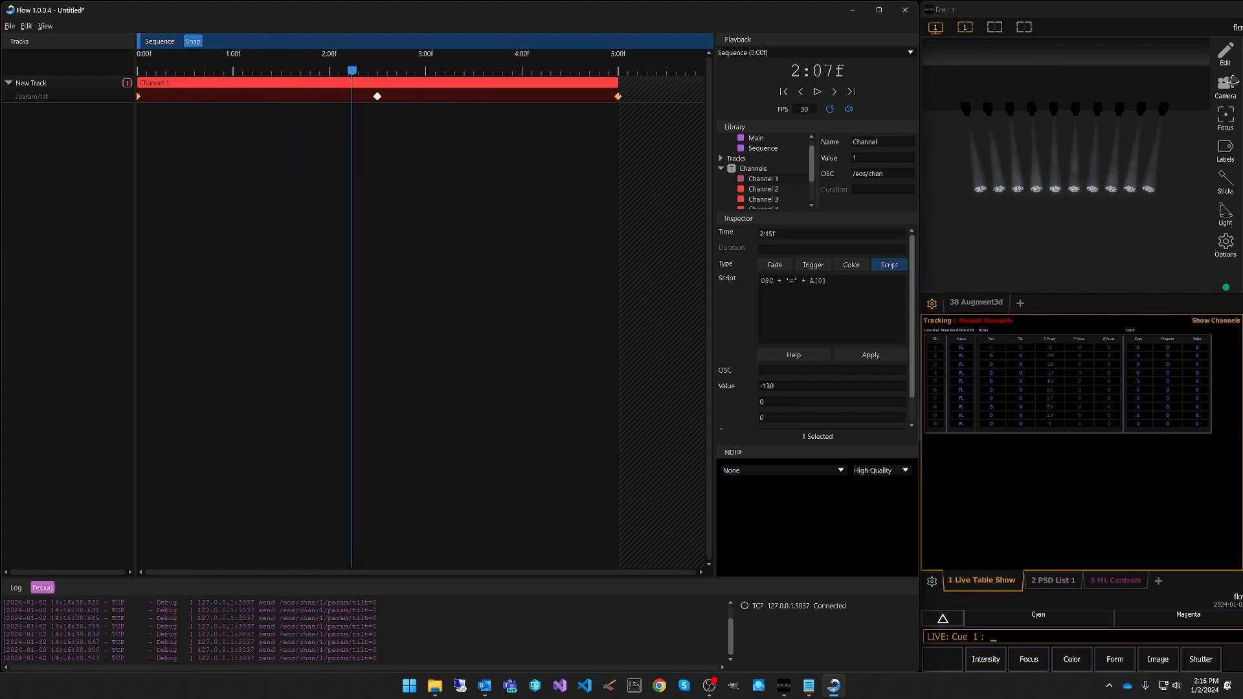
Open the scripting help and place its window beside the inspector, over the Eos view.
left_click(829, 282)
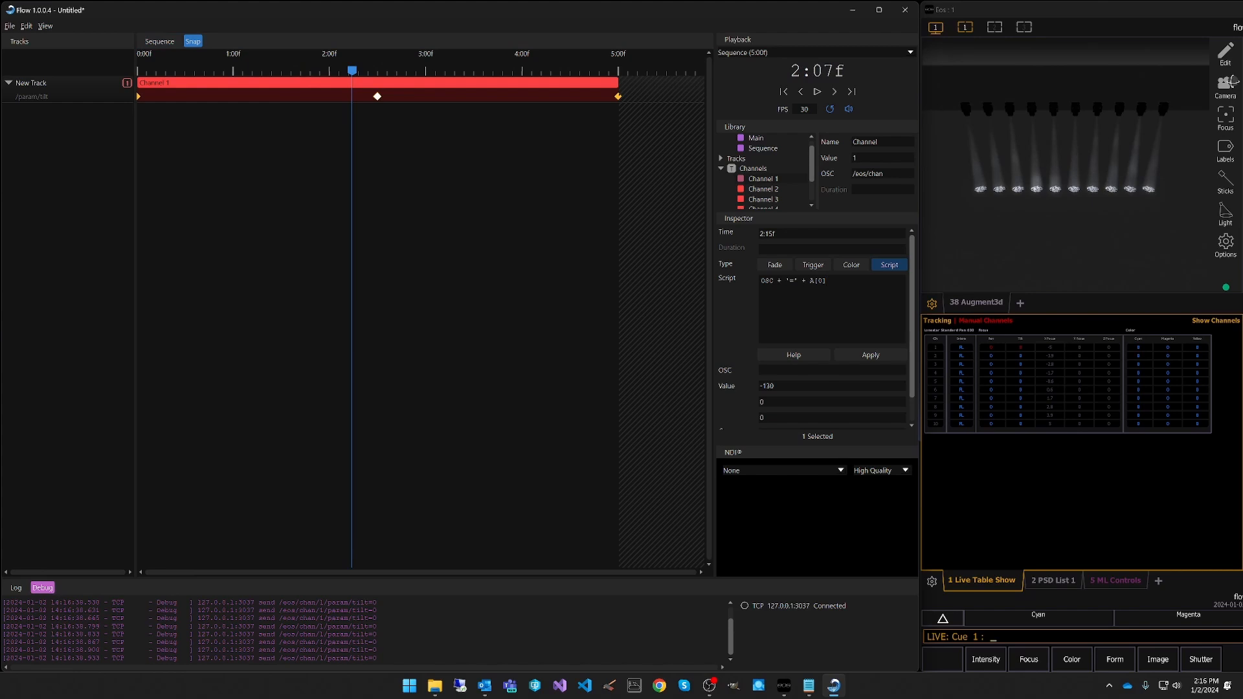
left_click(813, 356)
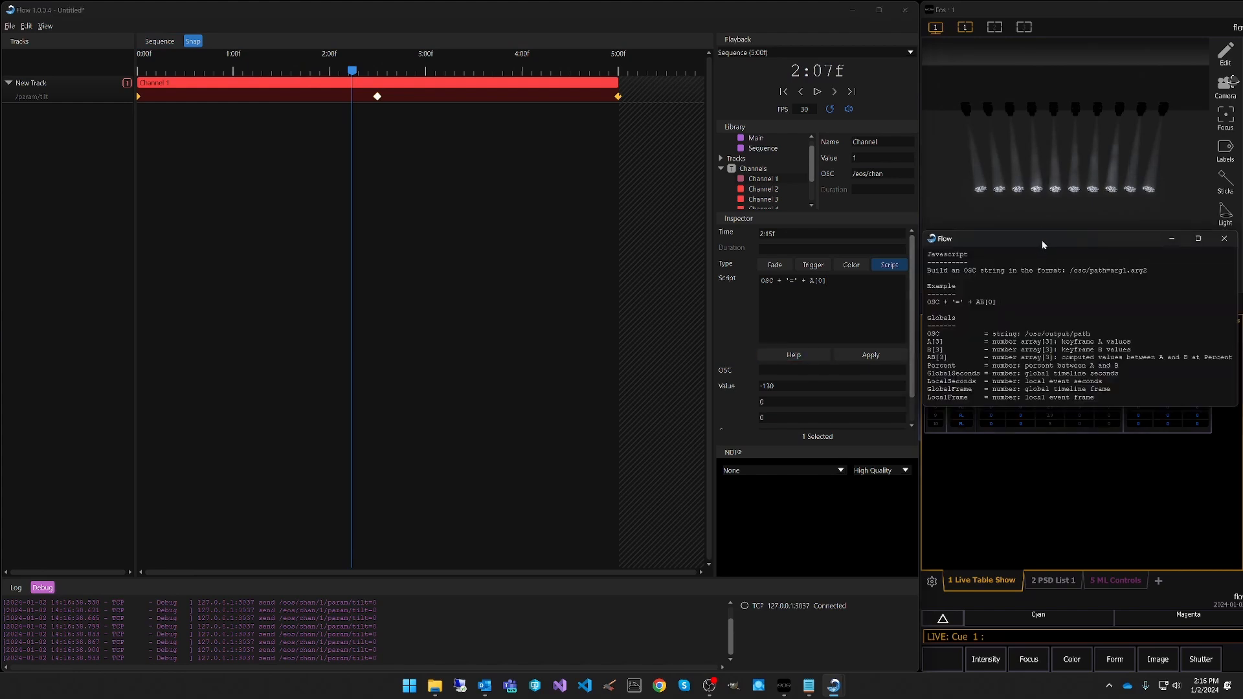
left_click_drag(1042, 245, 1048, 247)
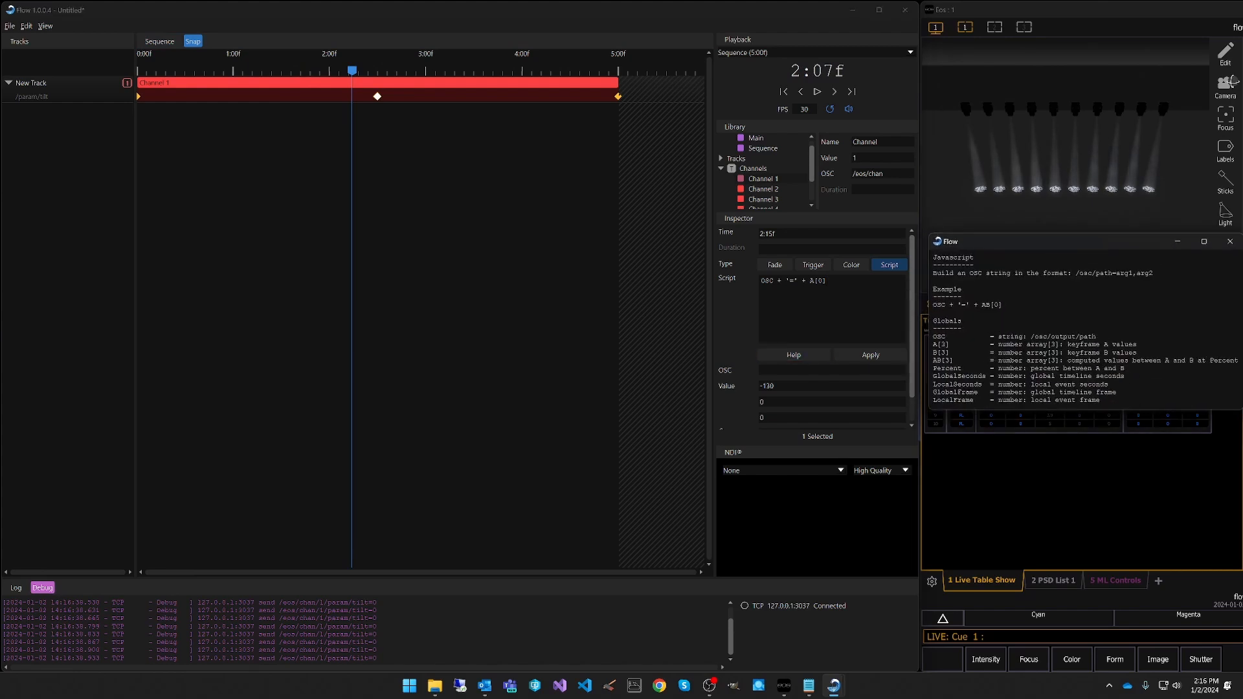
Apply the script OSC + '=' + Percent to the 2:15f keyframe and scrub the playhead to 2:13f.
left_click(831, 283)
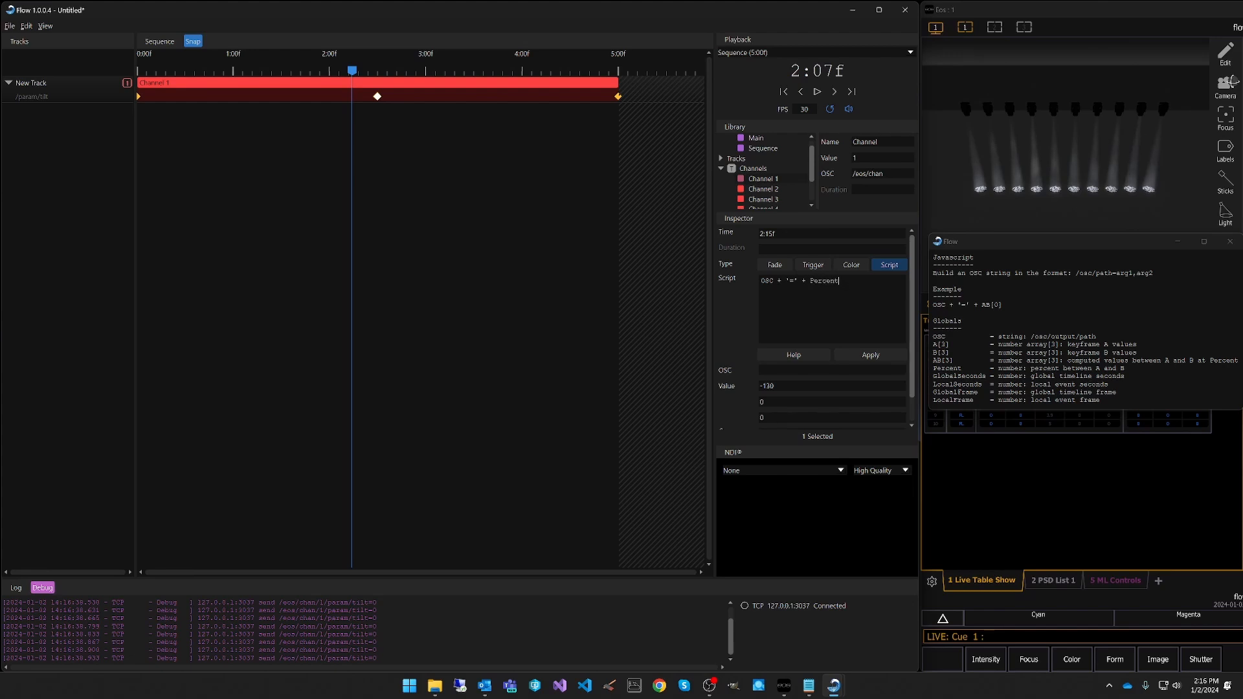
left_click(864, 358)
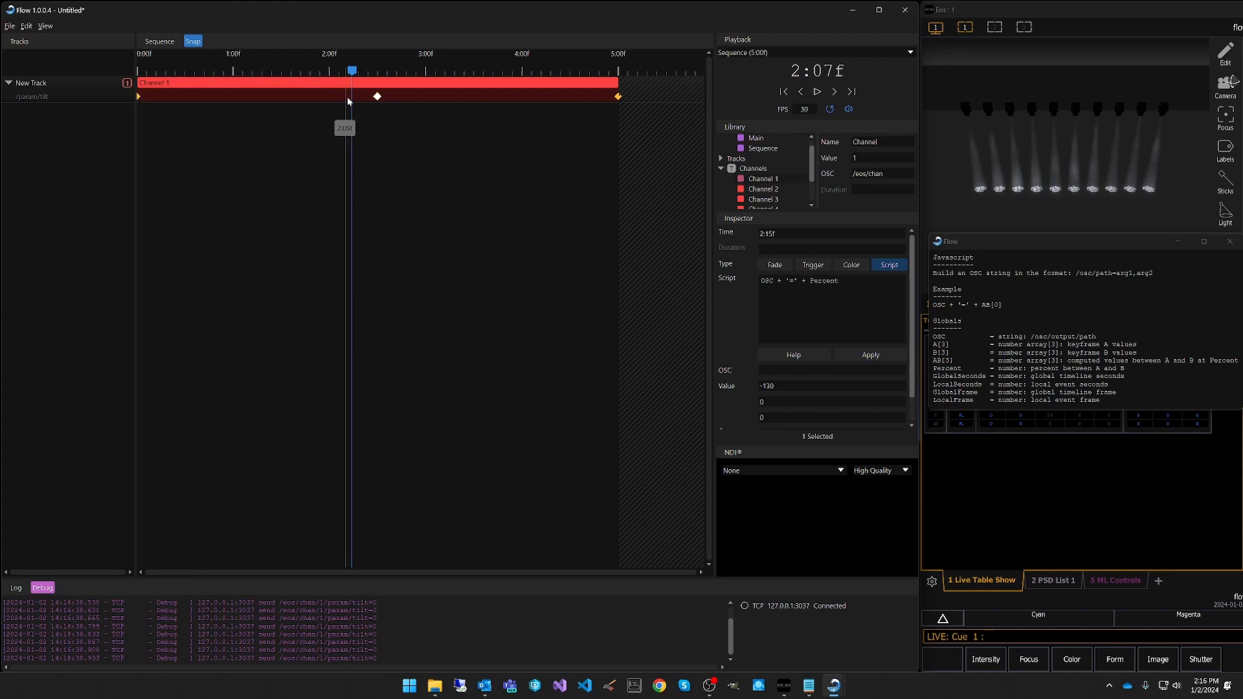
left_click_drag(352, 70, 304, 70)
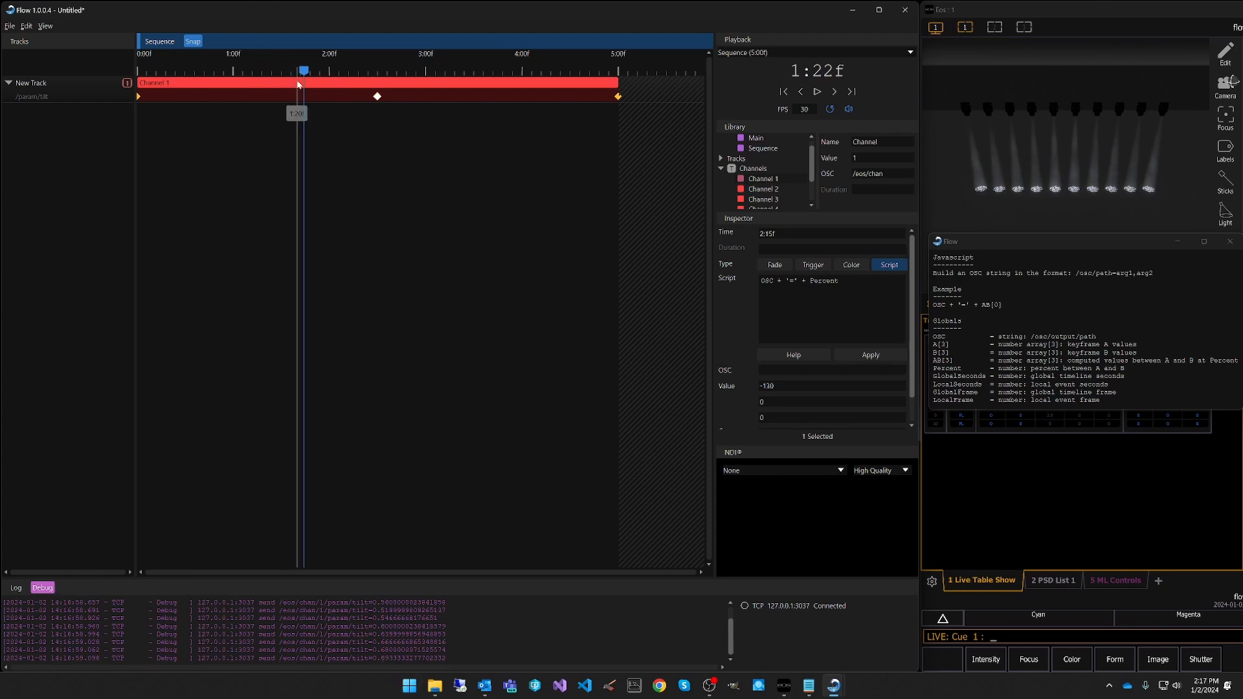
left_click_drag(304, 70, 373, 85)
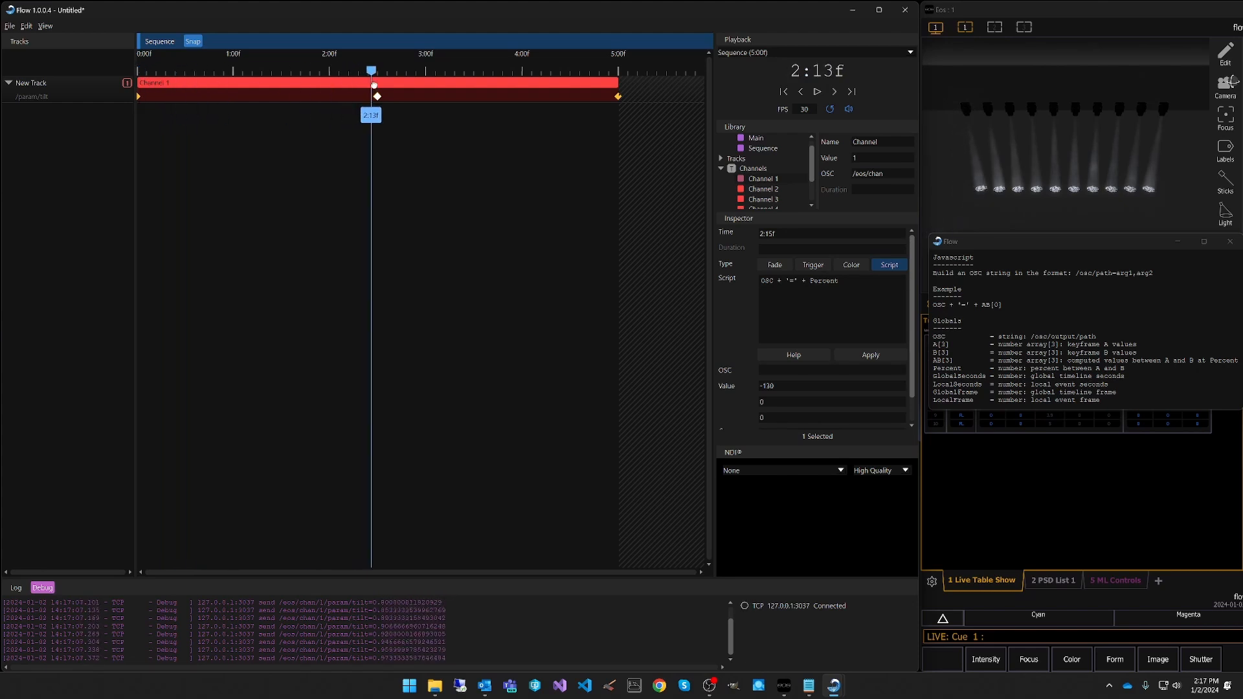
Change the 2:15f keyframe's script to OSC + '=' + Percent * 100, apply it, and scrub to 2:09f.
left_click(845, 282)
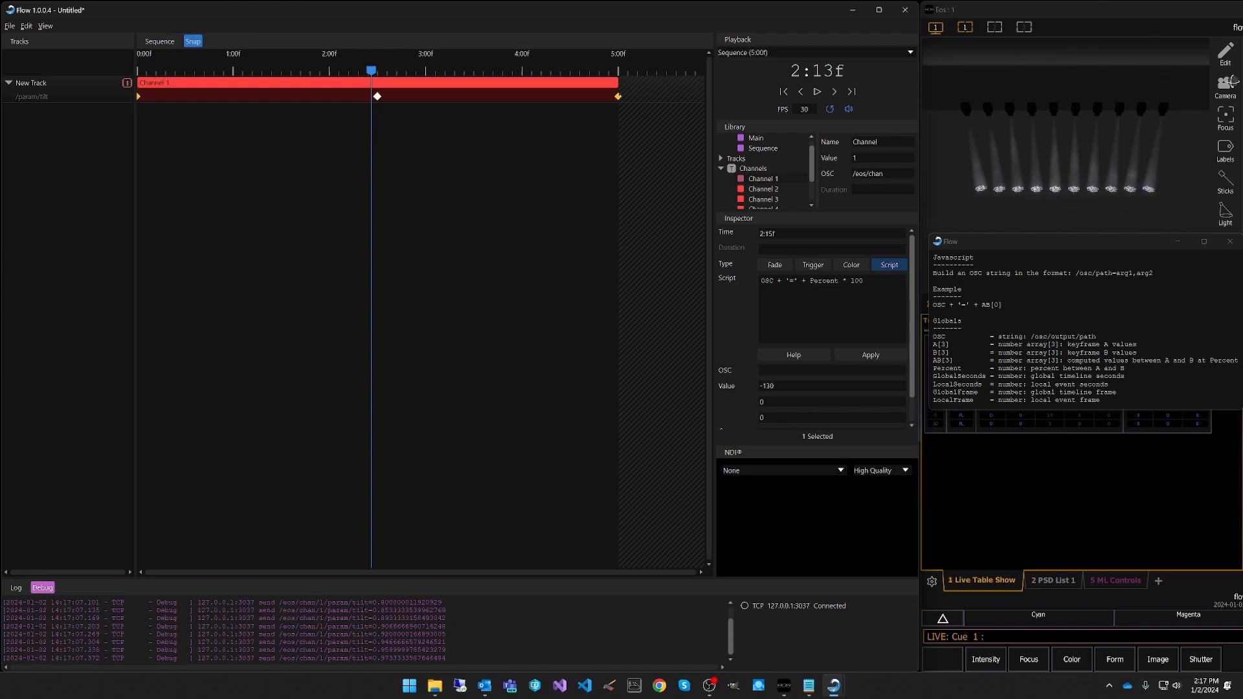
left_click(868, 361)
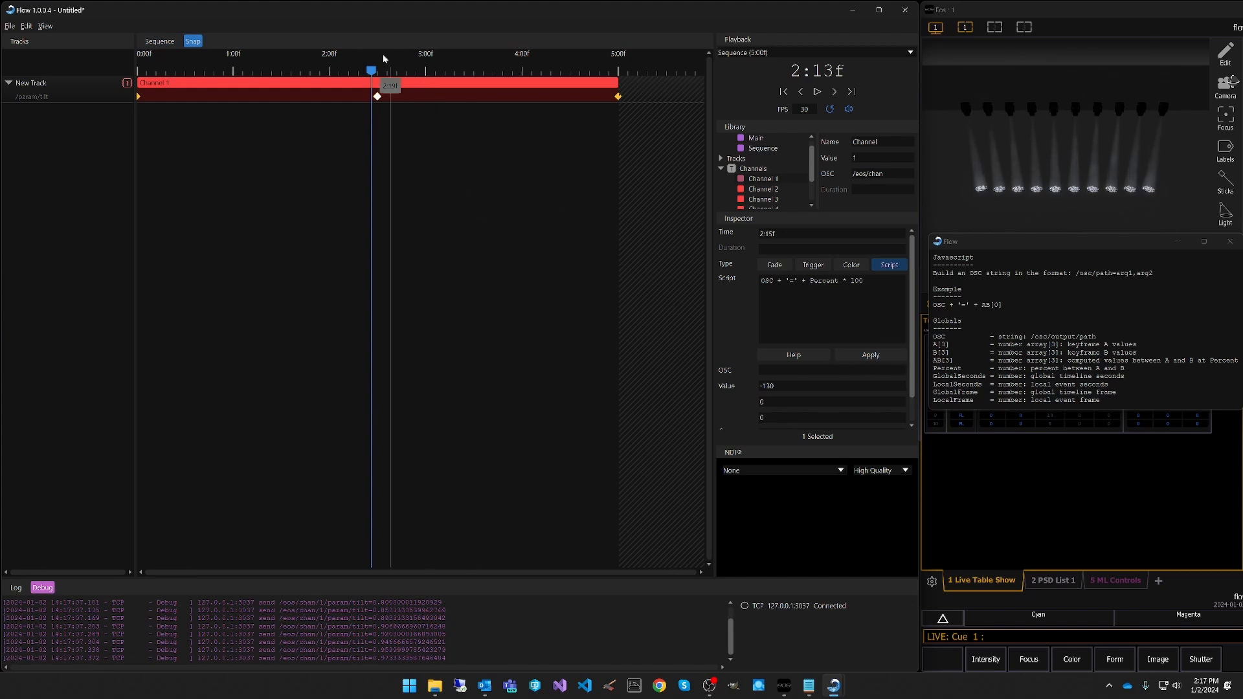
mouse_move(370, 71)
left_mouse_down()
mouse_move(255, 71)
mouse_move(376, 73)
mouse_move(358, 74)
left_mouse_up()
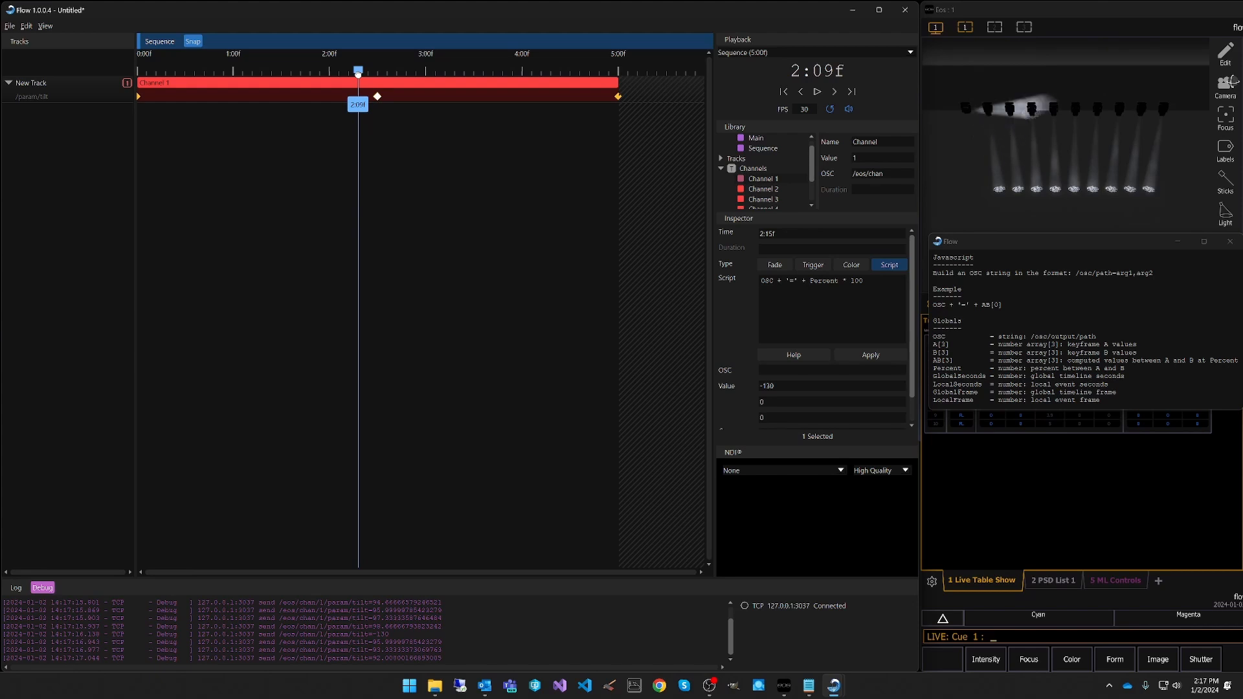
Change the script's multiplier to -100, apply it, and scrub the playhead to the 2:15f keyframe.
left_click(865, 280)
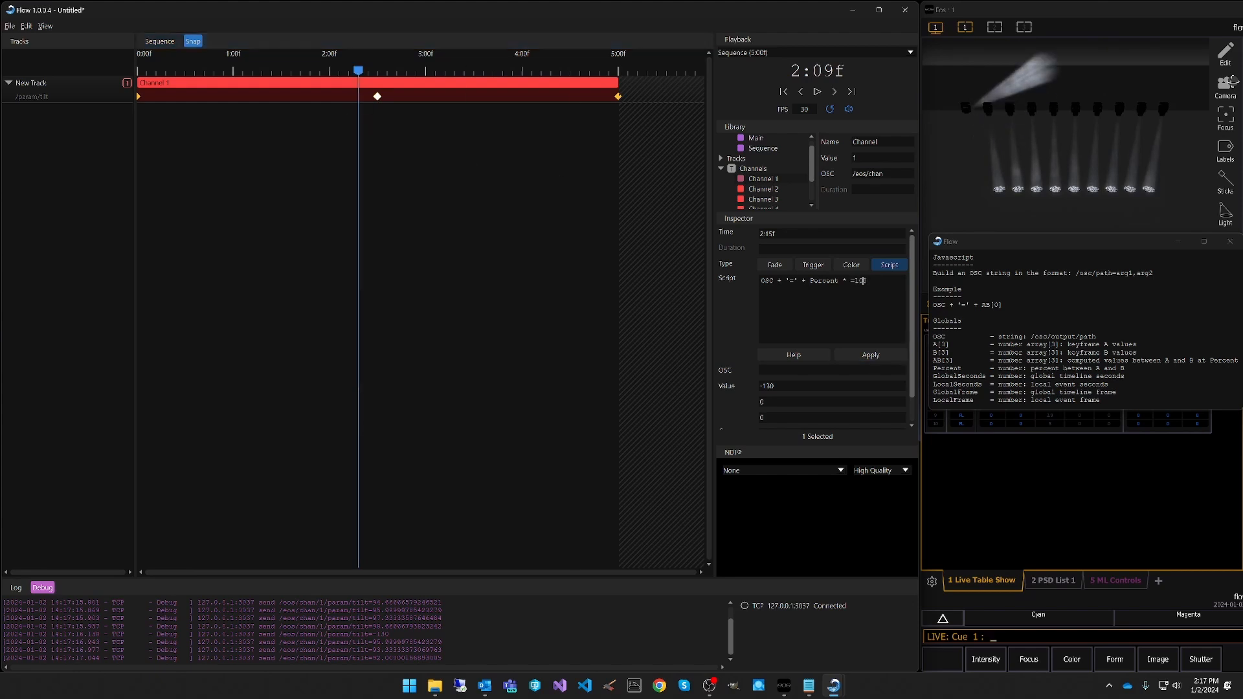
left_click(871, 358)
mouse_move(358, 71)
left_mouse_down()
mouse_move(216, 78)
mouse_move(377, 76)
left_mouse_up()
Try other negative multipliers, ending with the applied script OSC + '=' + Percent * -50, and scrub the playhead to check the tilt.
left_click(867, 281)
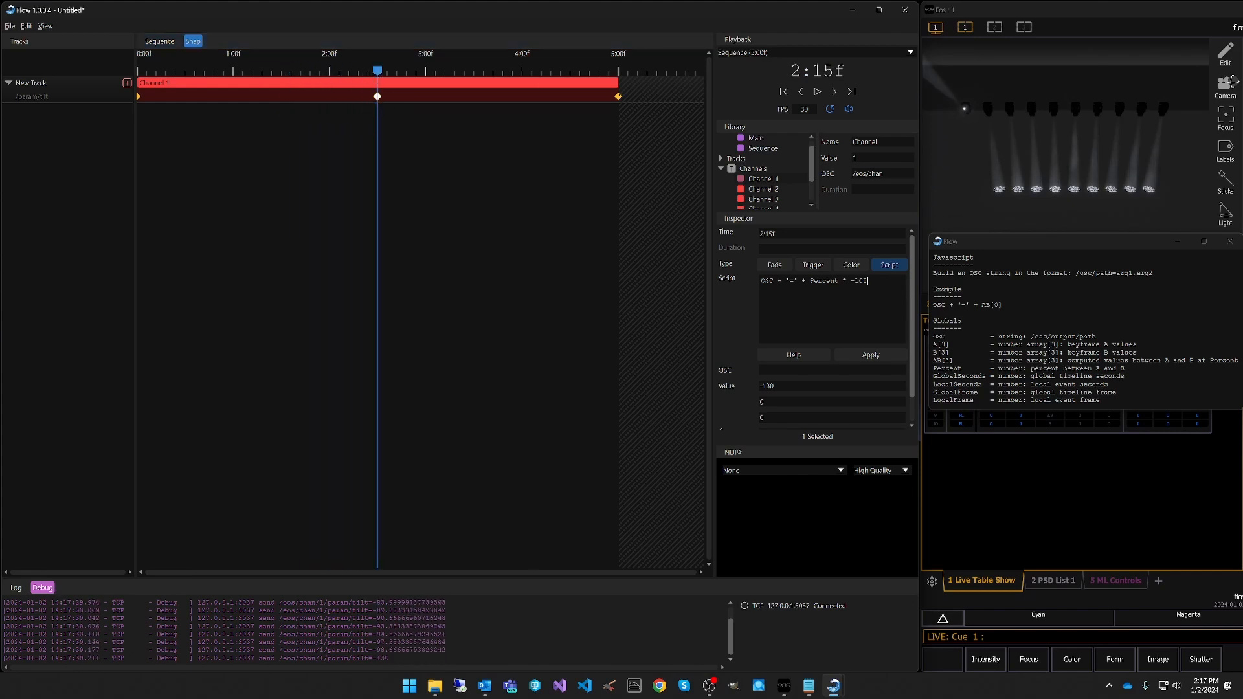
left_click(865, 352)
left_click_drag(377, 71, 349, 76)
left_click(859, 281)
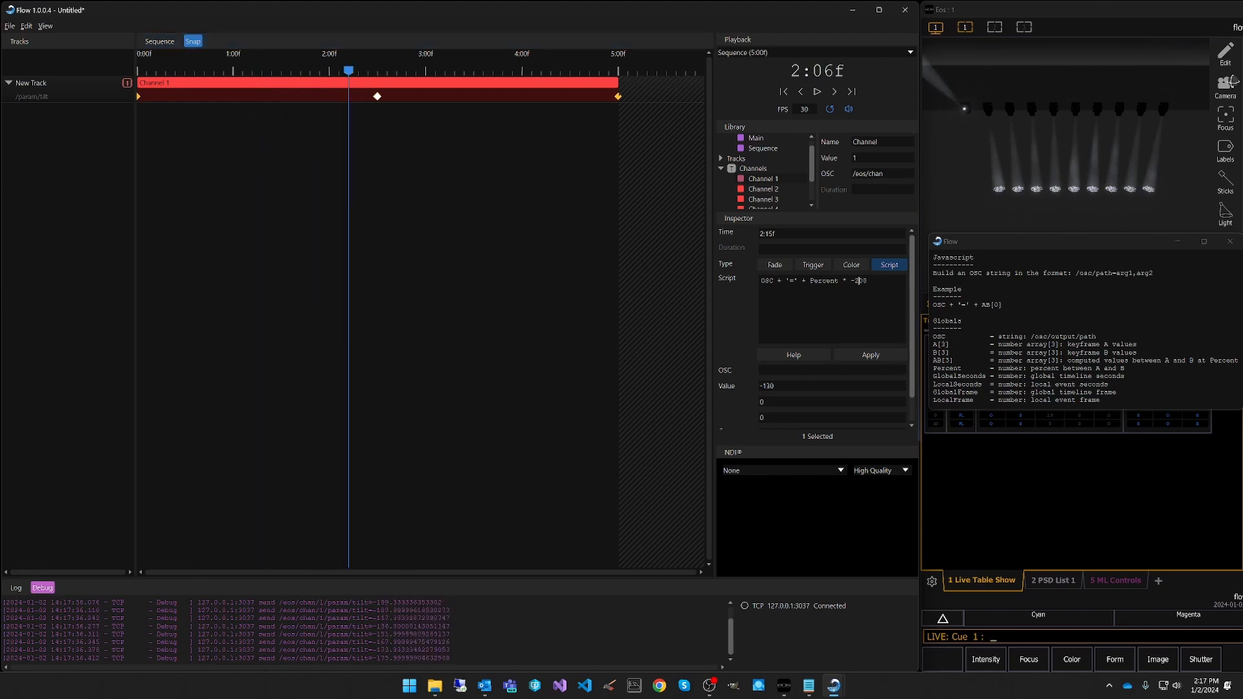
left_click(876, 358)
mouse_move(348, 70)
left_mouse_down()
mouse_move(142, 71)
mouse_move(380, 73)
mouse_move(287, 72)
mouse_move(377, 75)
mouse_move(358, 73)
left_mouse_up()
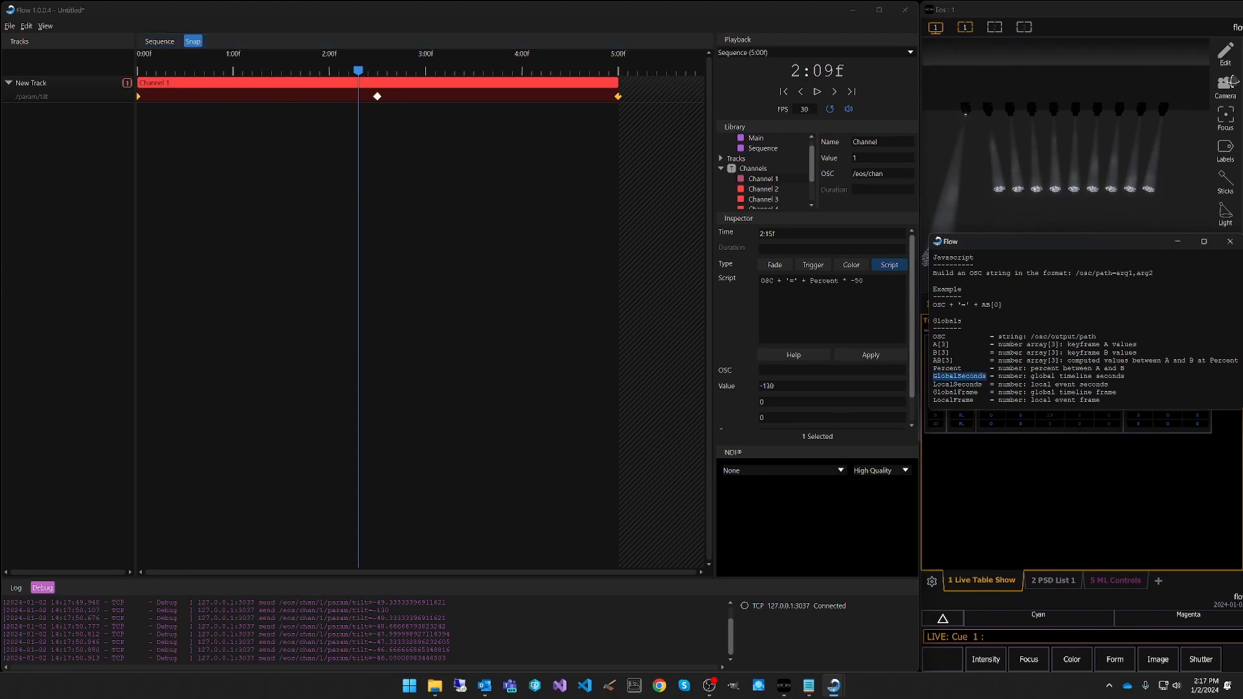
left_click(959, 382)
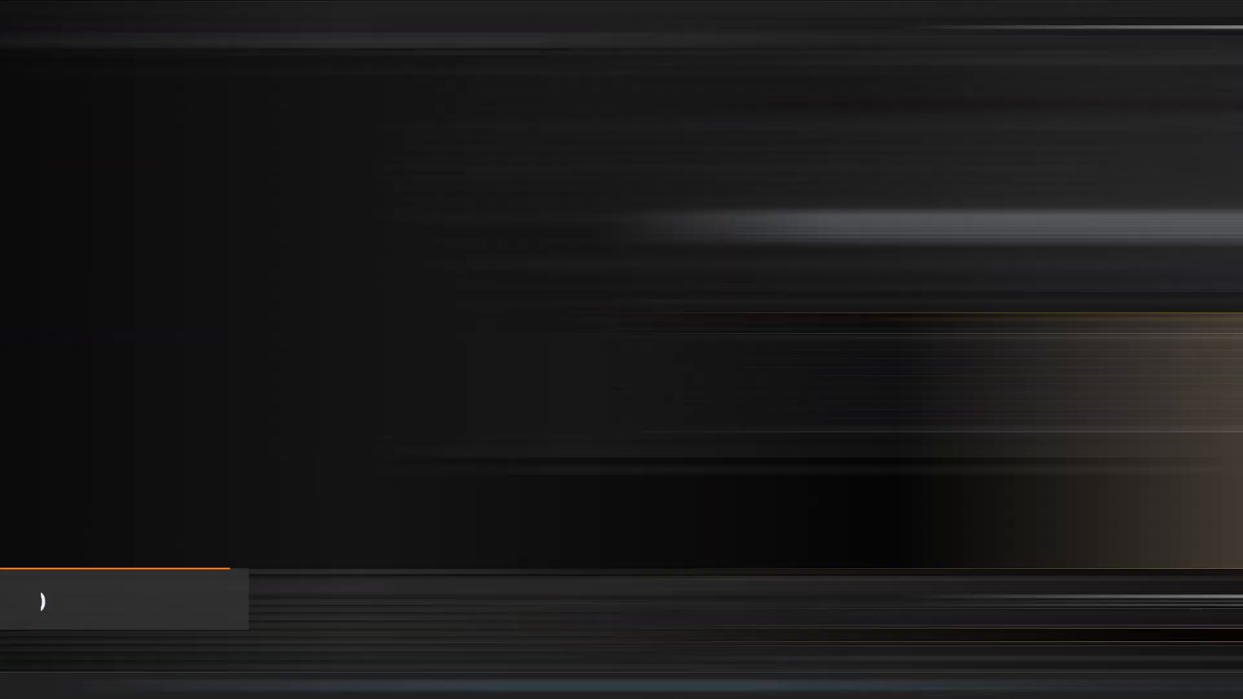
Bring the LookAtUsNow LONGEDIT LIGHTS audio file from the Timecode folder into the sequence for import.
left_click(849, 108)
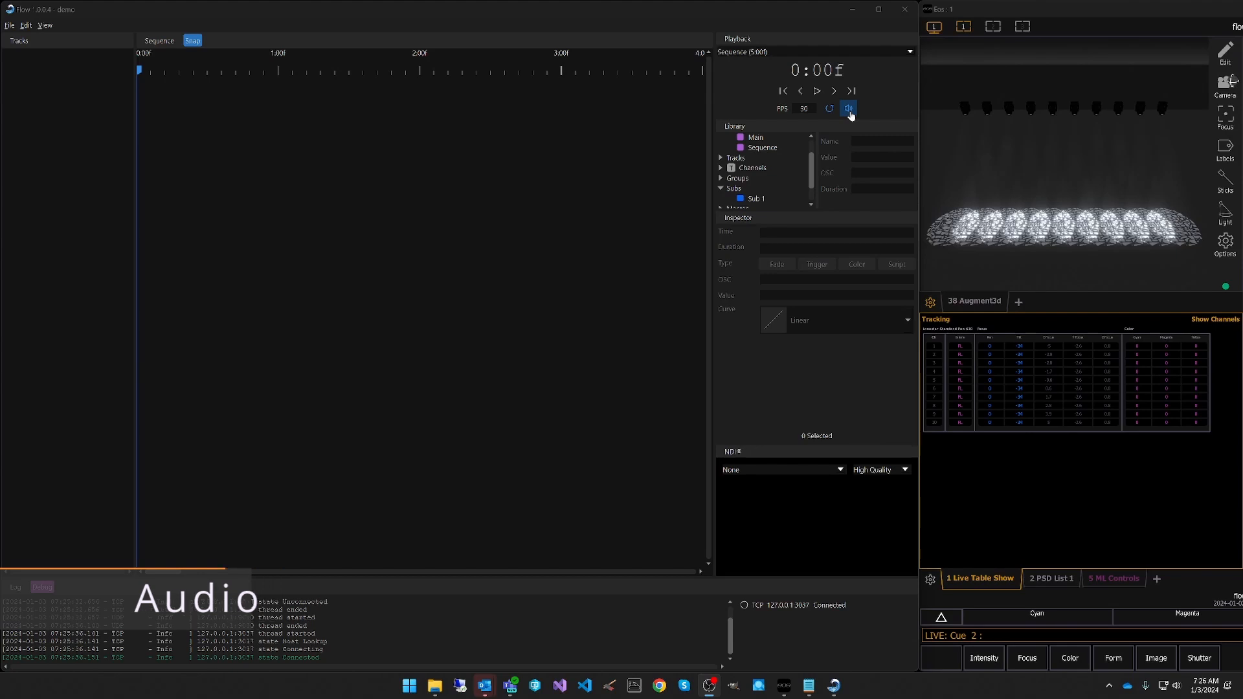
left_click(434, 685)
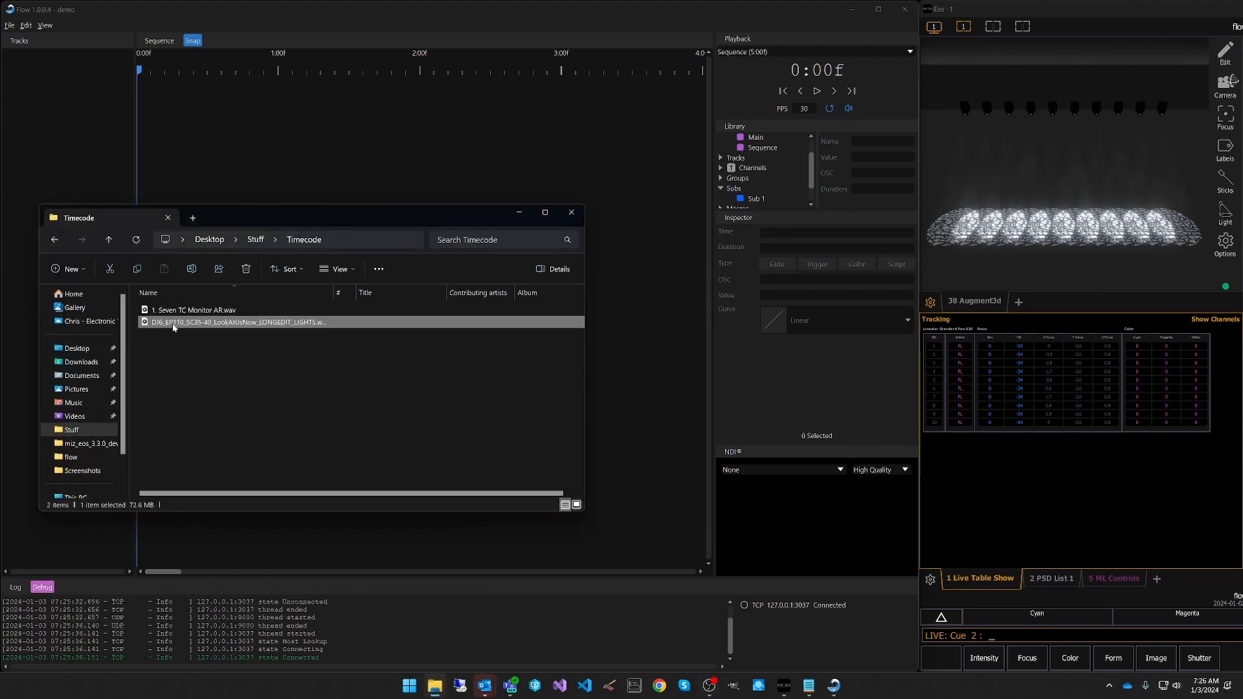
left_click(520, 214)
left_click_drag(452, 288, 388, 237)
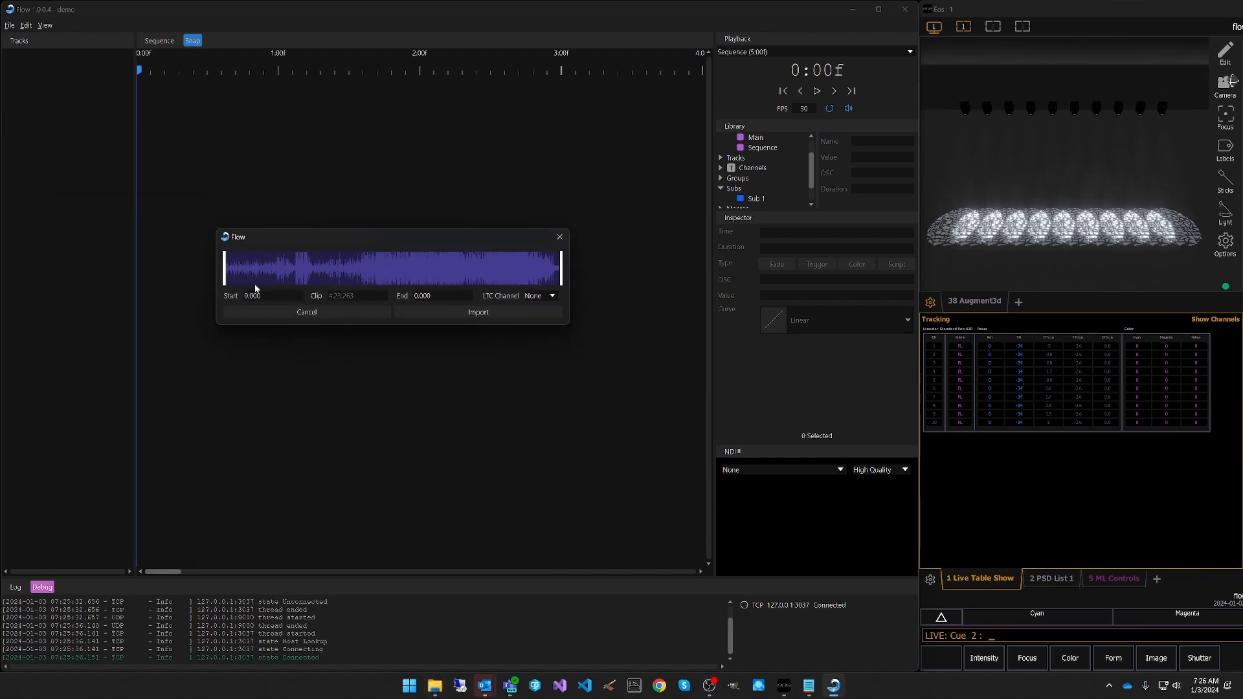
Set the audio clip's LTC channel to 2 and import the untrimmed clip.
left_click_drag(224, 268, 195, 274)
left_click(553, 297)
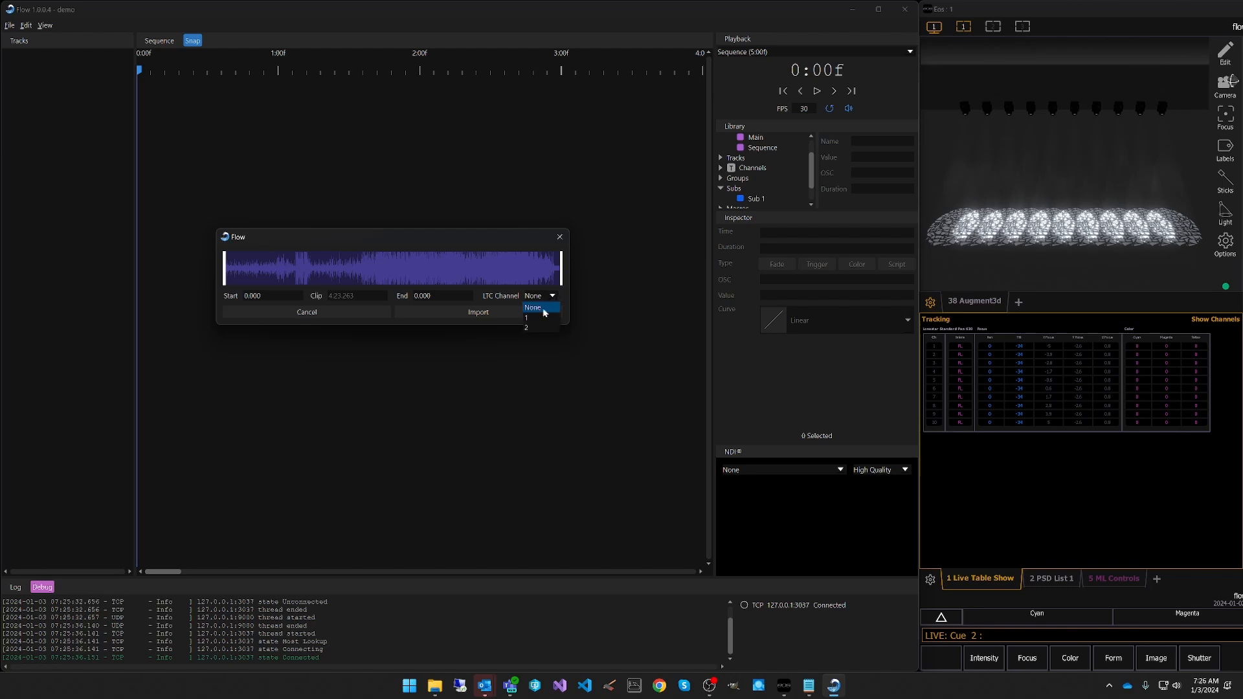
left_click(537, 328)
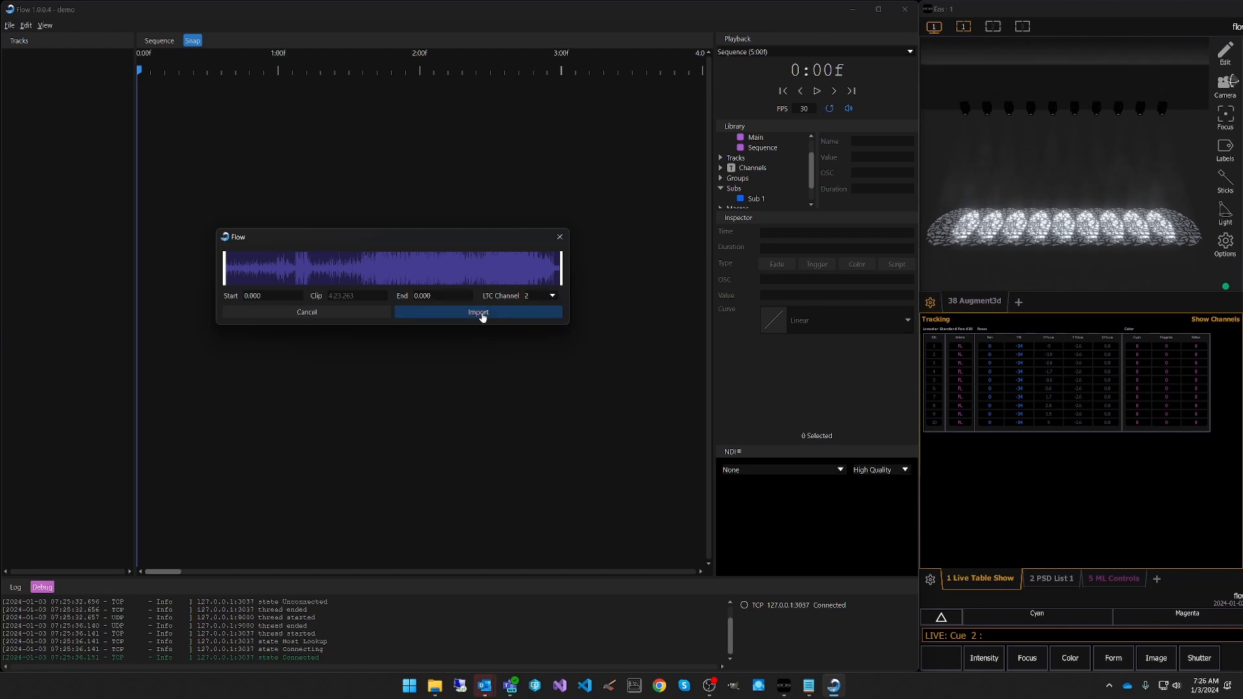
left_click(477, 312)
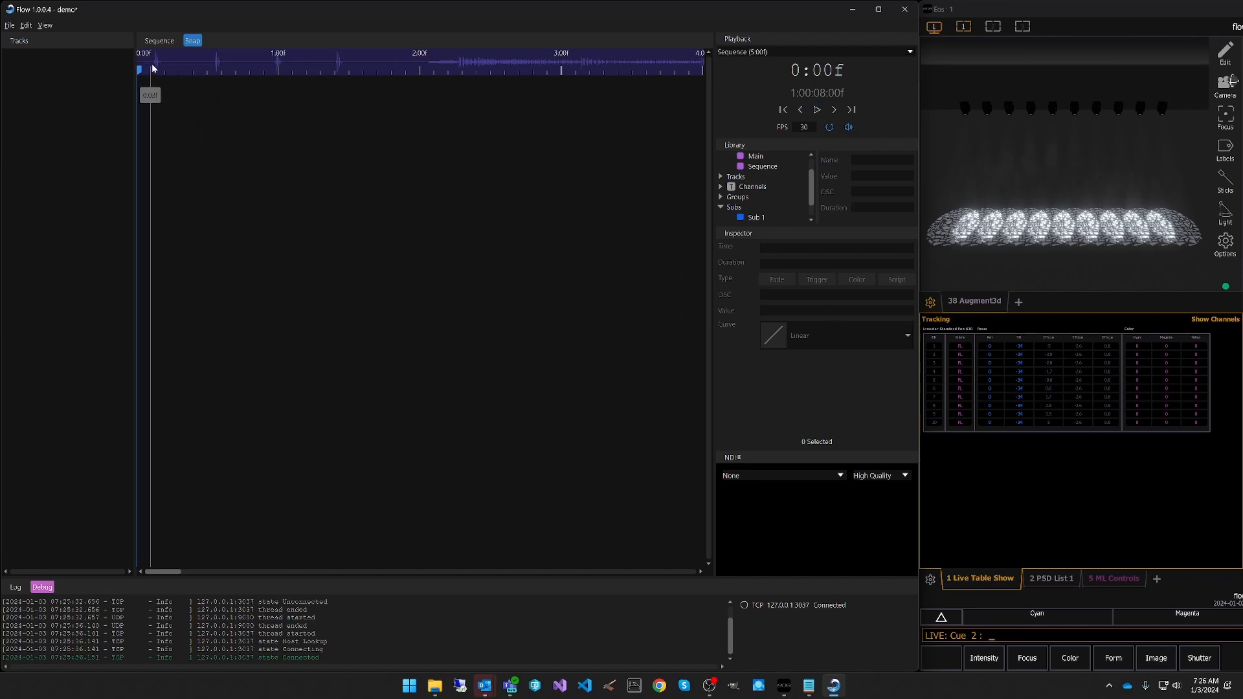
Add Sub 1 to the timeline as a new track and expand its event across the whole sequence.
left_click_drag(756, 224, 289, 95)
right_click(324, 85)
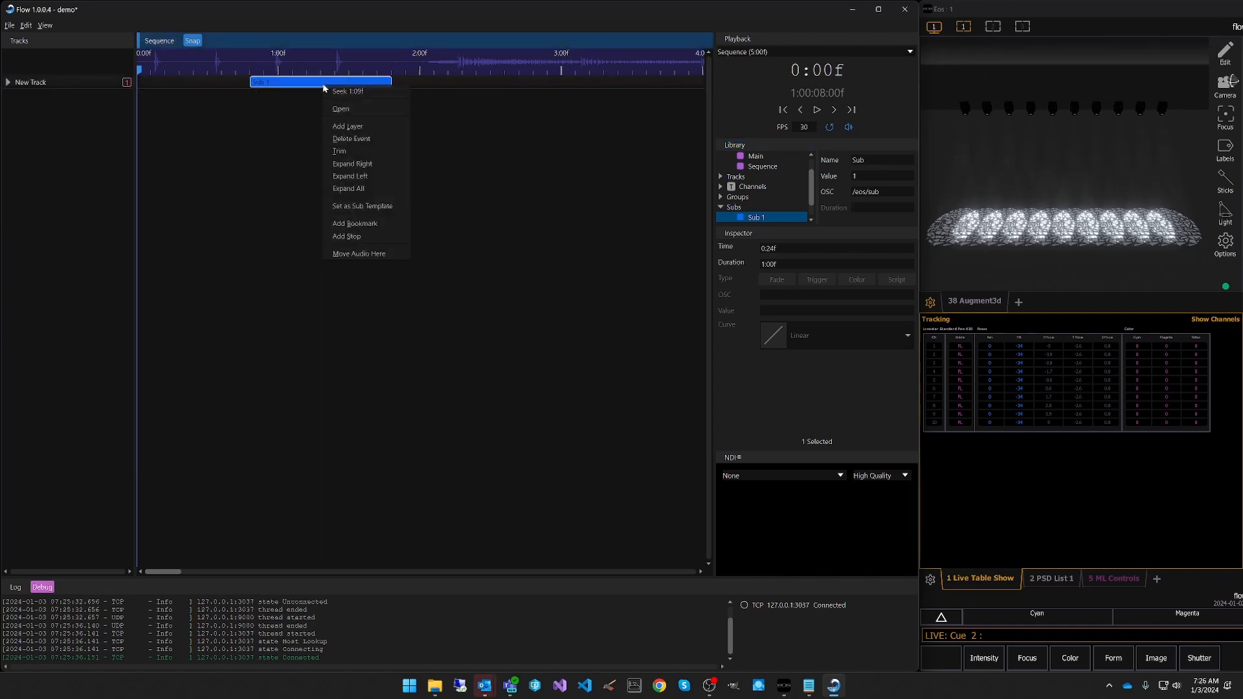
left_click(361, 188)
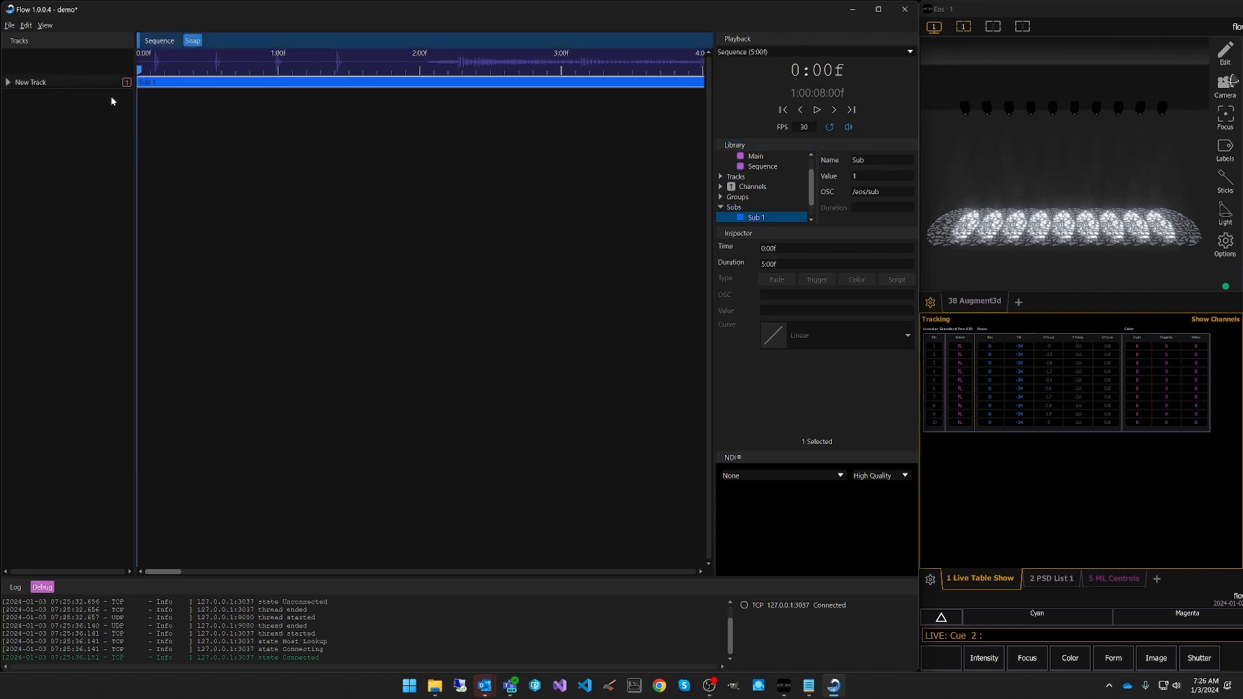
Expand the Sub 1 track and move its trigger keyframe to 0:04f on the first audio peak.
left_click(8, 83)
left_click(207, 97)
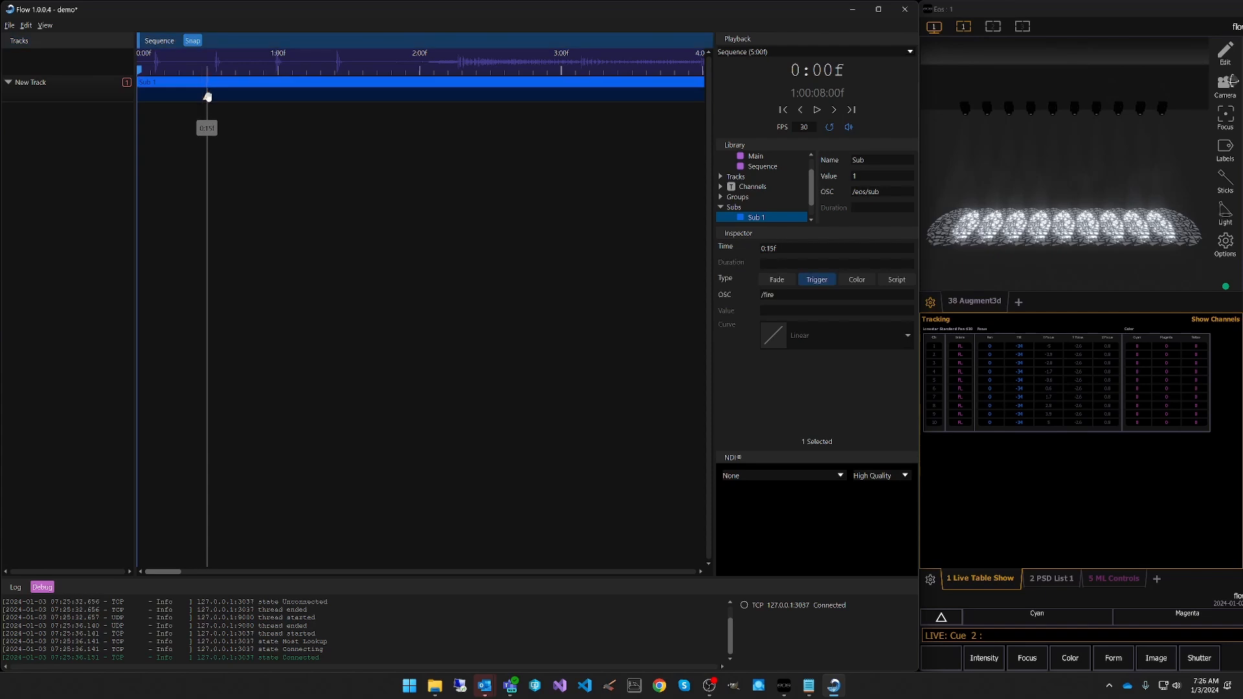
left_click_drag(207, 97, 155, 97)
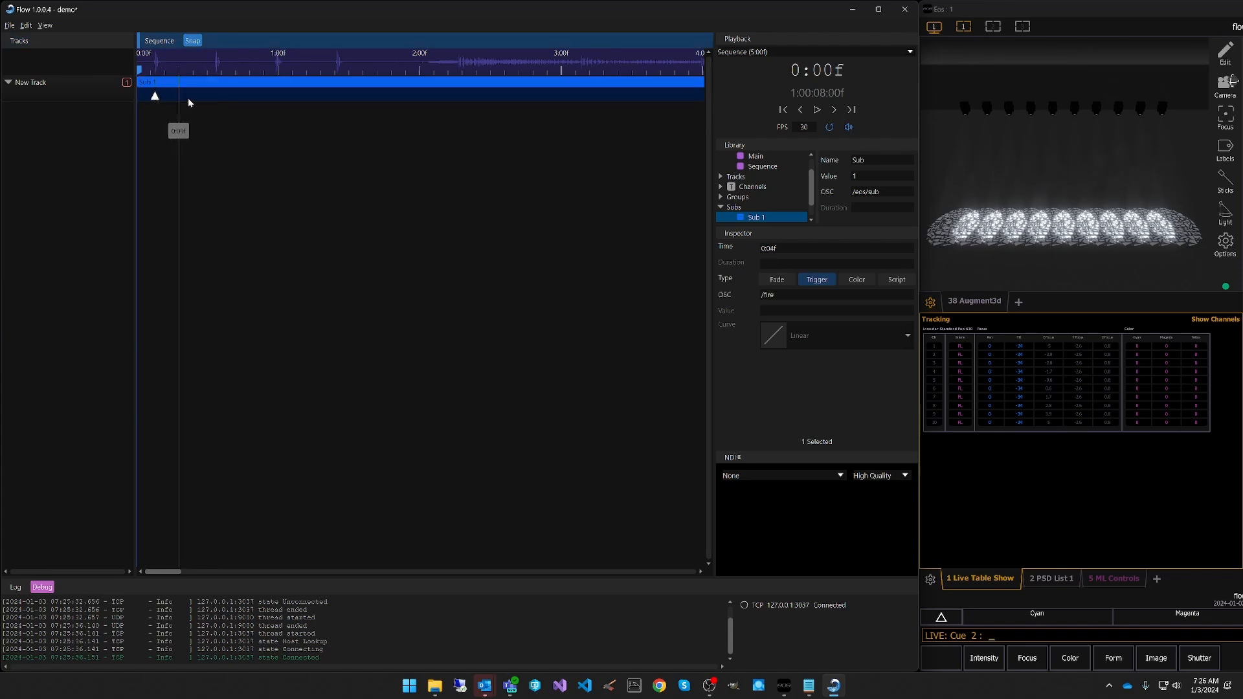
Add three more Sub 1 trigger keyframes on the second, third and fourth audio peaks, the last at 1:12f.
right_click(216, 97)
left_click(247, 149)
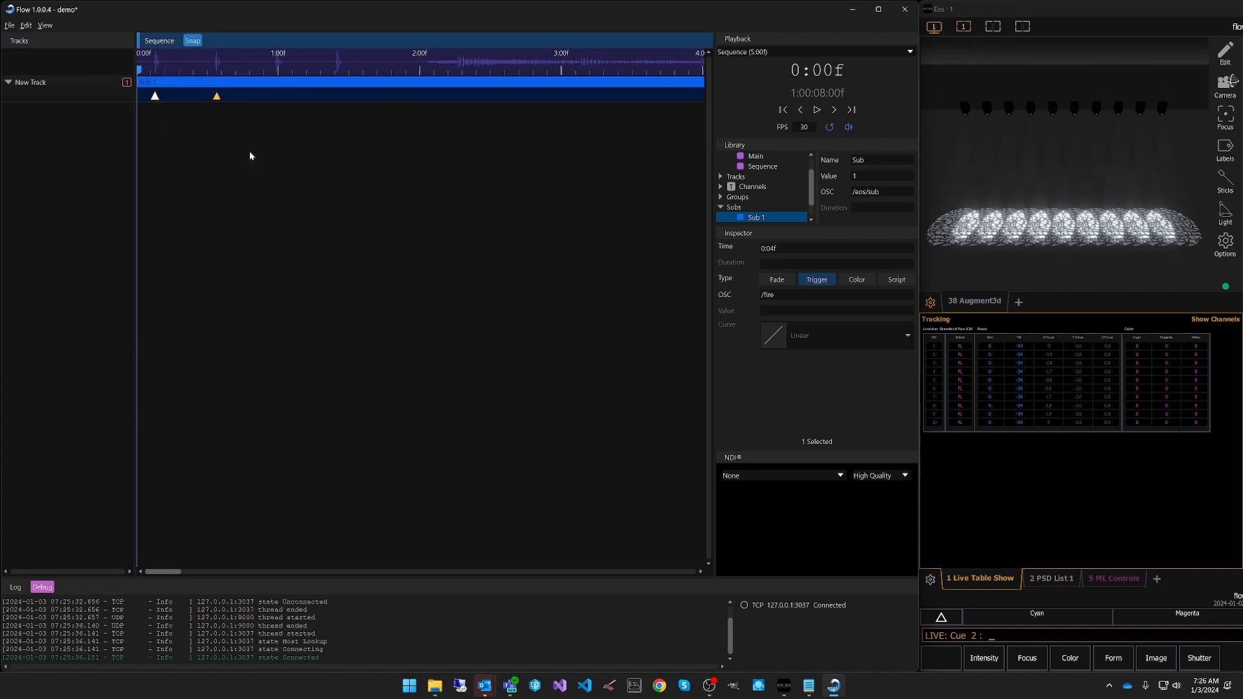
right_click(279, 97)
left_click(312, 148)
right_click(338, 97)
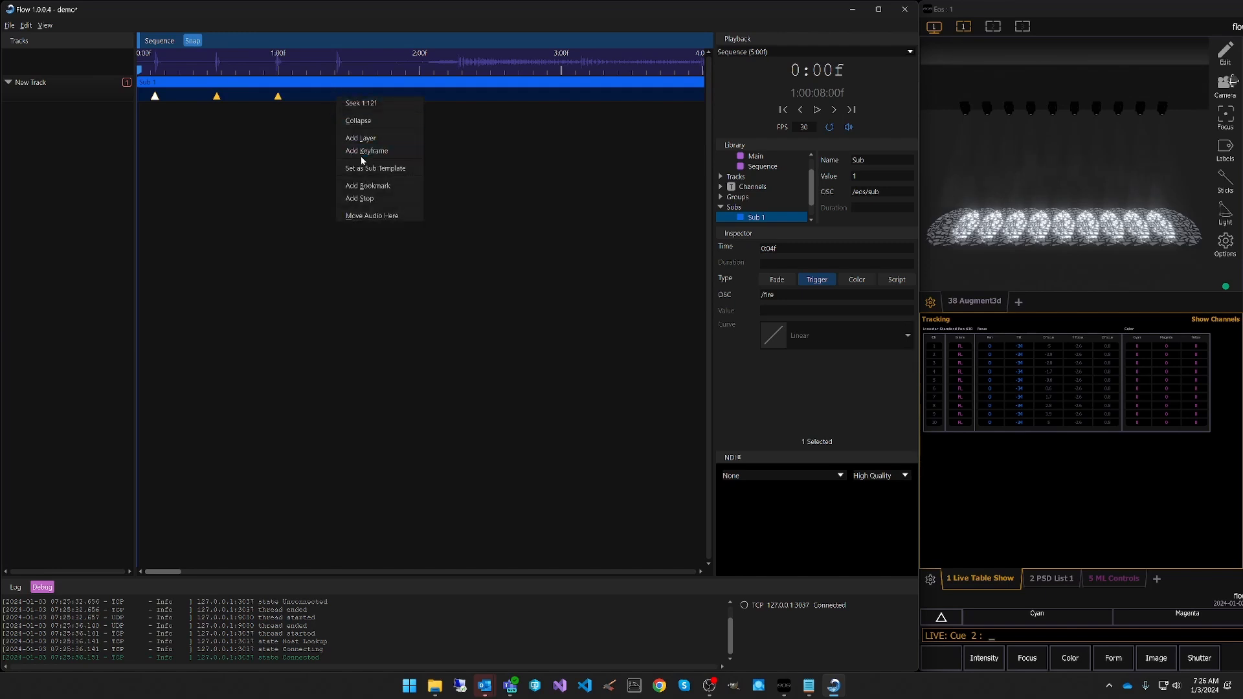
left_click(365, 150)
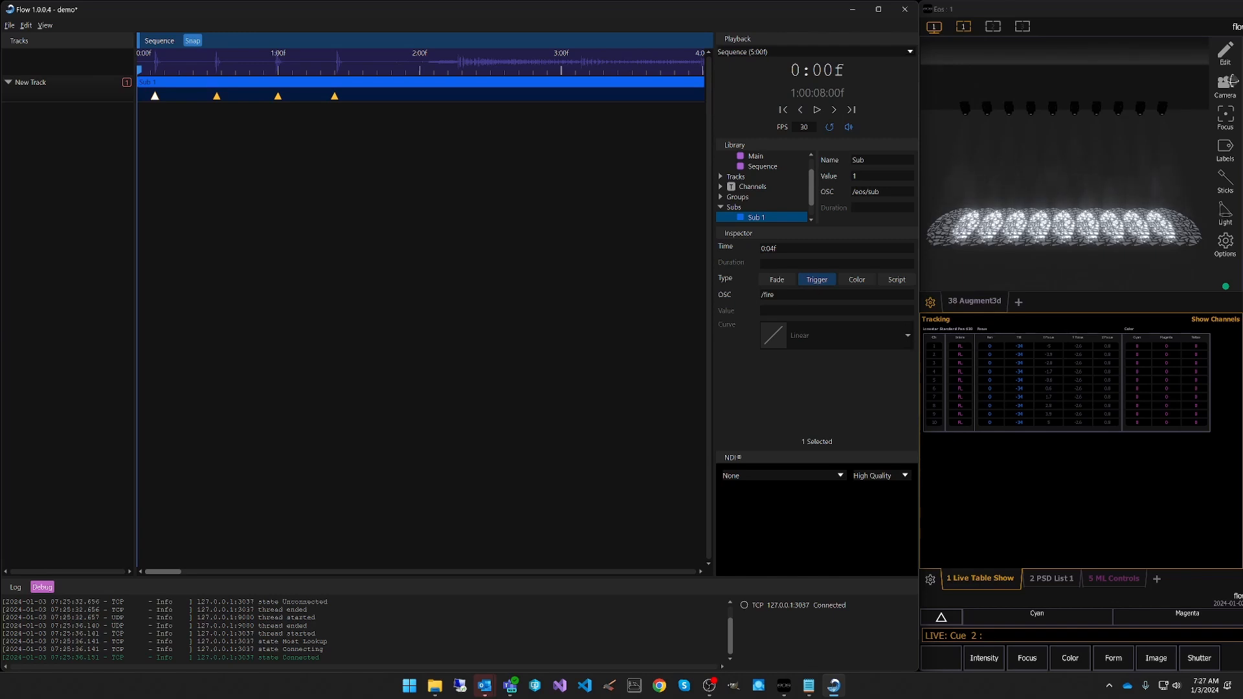
Highlight the trigger keyframe's /fire OSC value and play the sequence to check the Sub 1 triggers against the audio.
left_click_drag(785, 295, 762, 294)
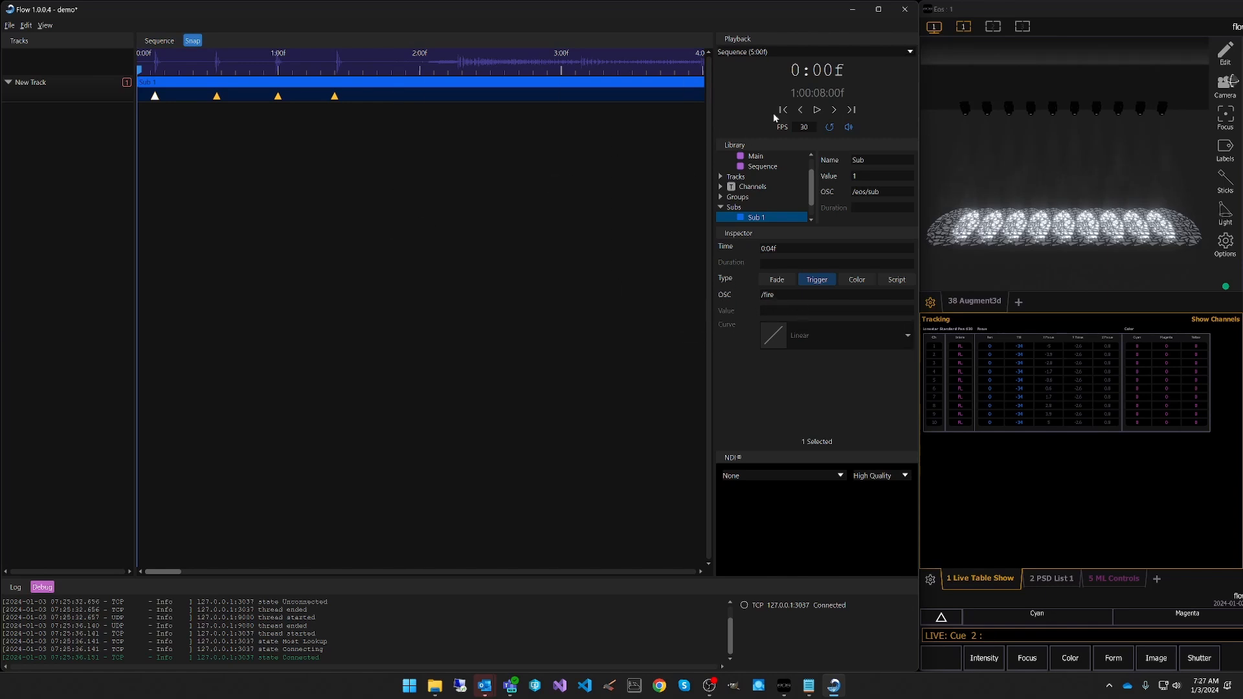
left_click(817, 111)
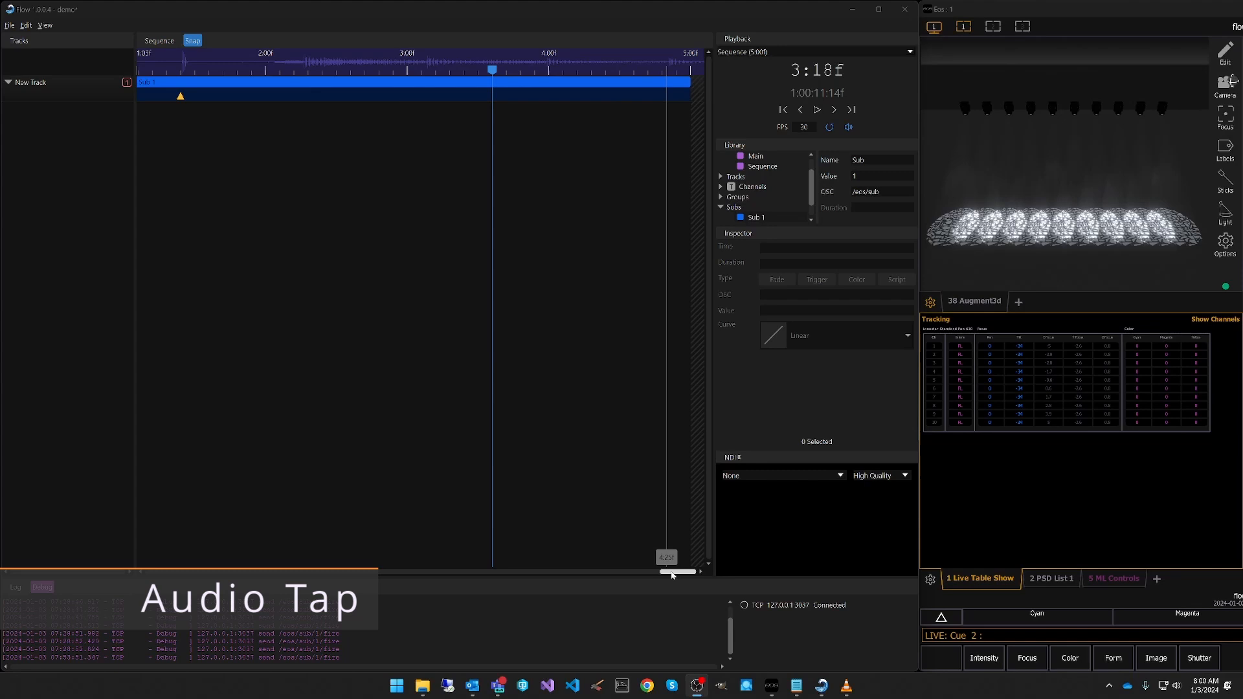
Delete the Sub 1 track with its four trigger keyframes.
left_click_drag(672, 575, 158, 575)
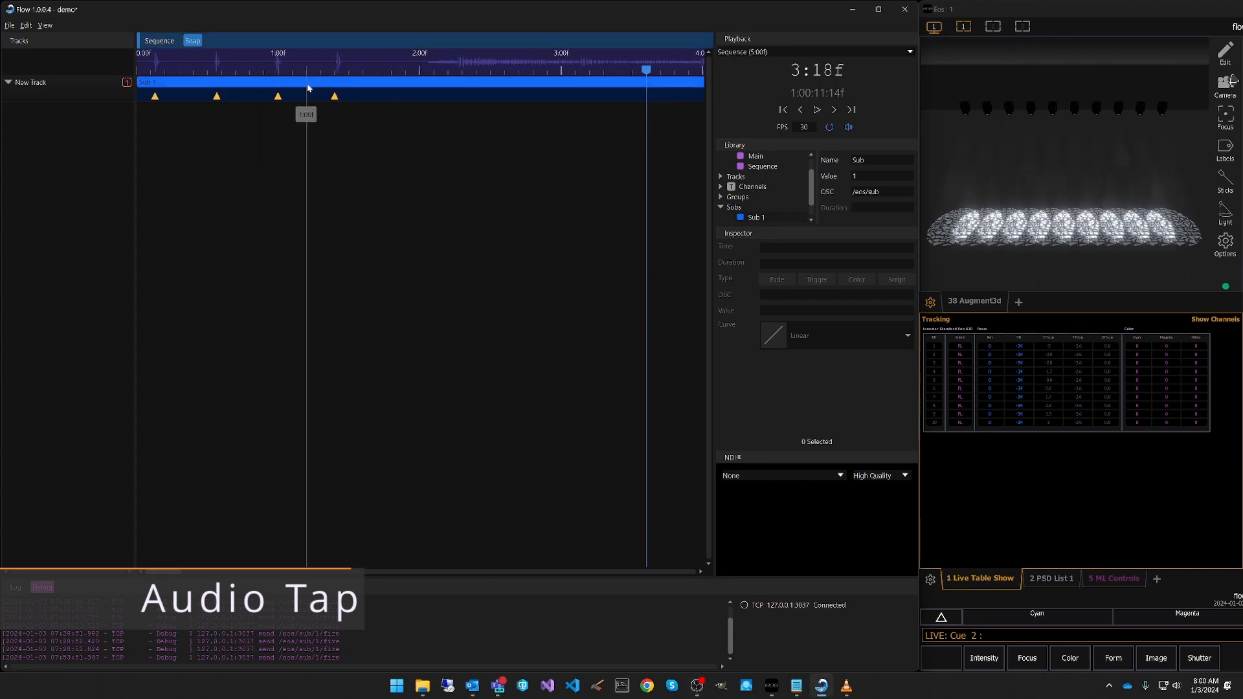
left_click(44, 92)
right_click(44, 92)
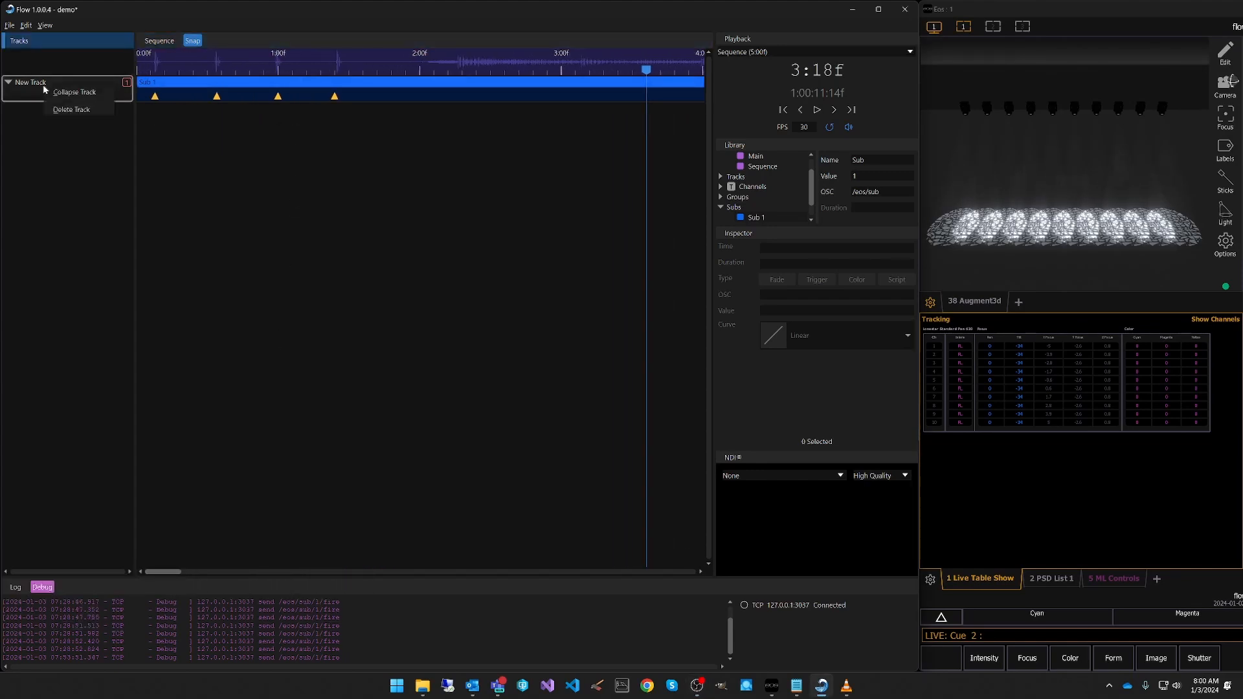
left_click(80, 109)
Place Sub 1 on a fresh track, show its keyframe row, and expand the event to fill the sequence.
left_click_drag(755, 220, 170, 142)
left_click(8, 82)
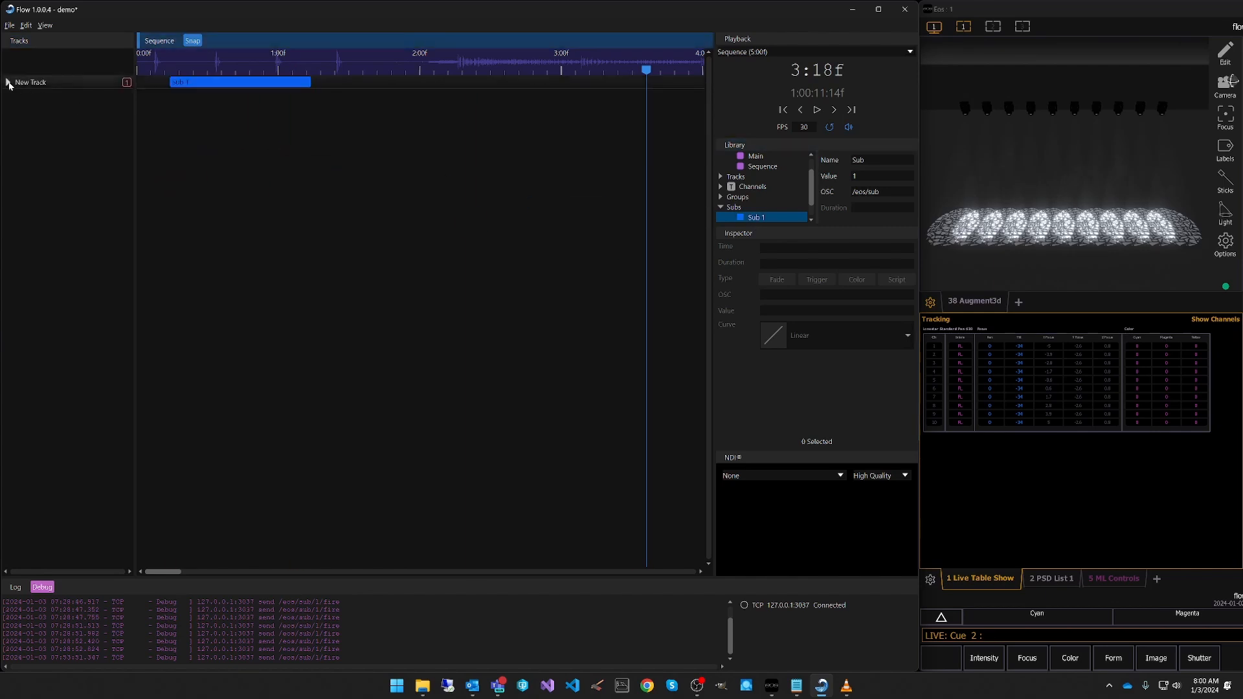
left_click(240, 96)
right_click(263, 96)
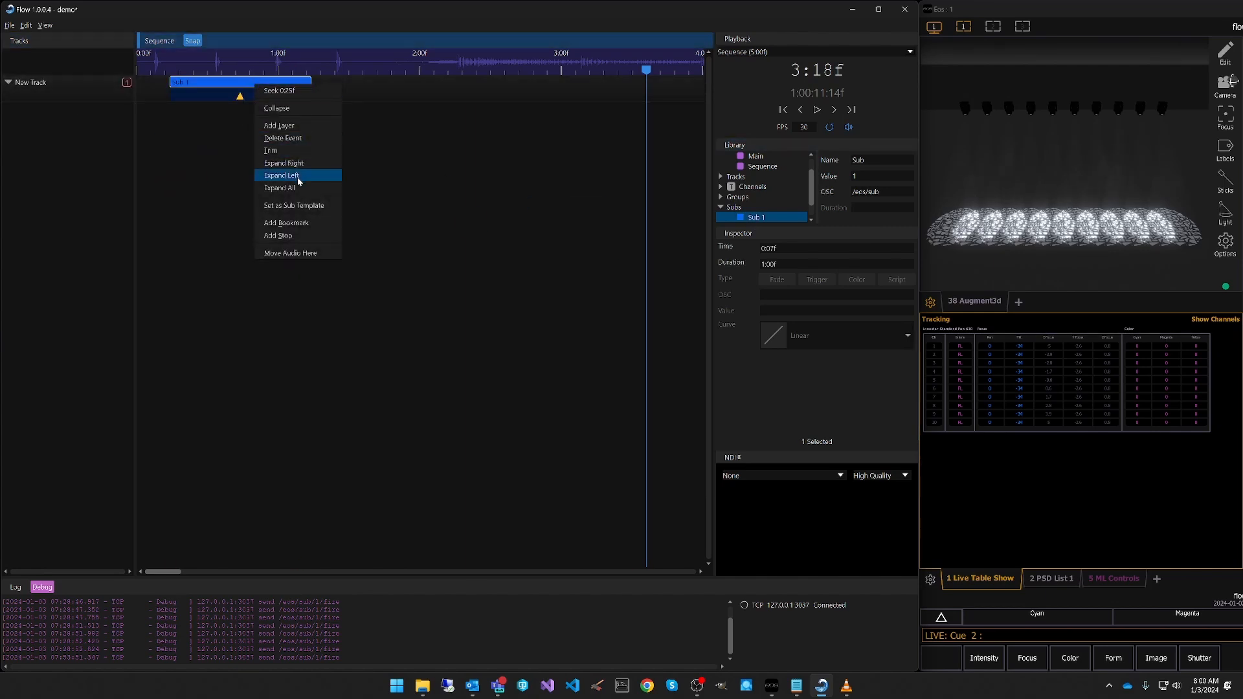
left_click(277, 188)
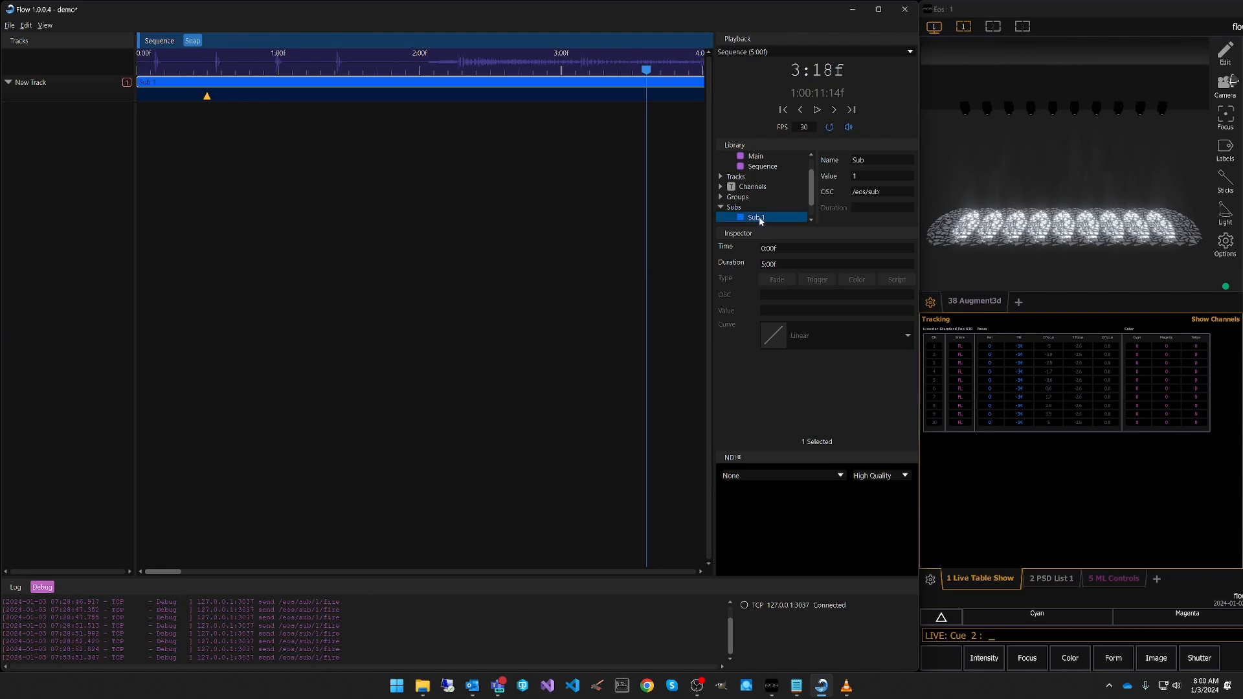
Add a second sub, Sub 2, to the Subs template in the library.
scroll(756, 213, "down", 1)
left_click(746, 177)
right_click(745, 178)
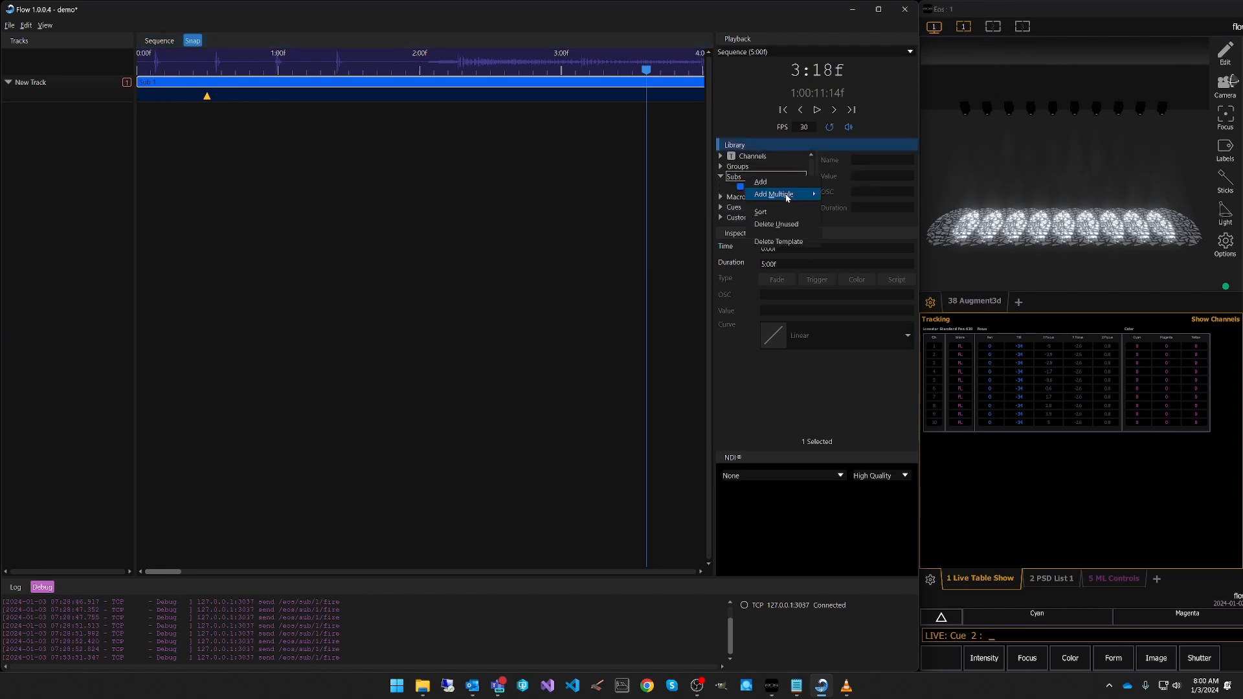
left_click(787, 189)
left_click(778, 200)
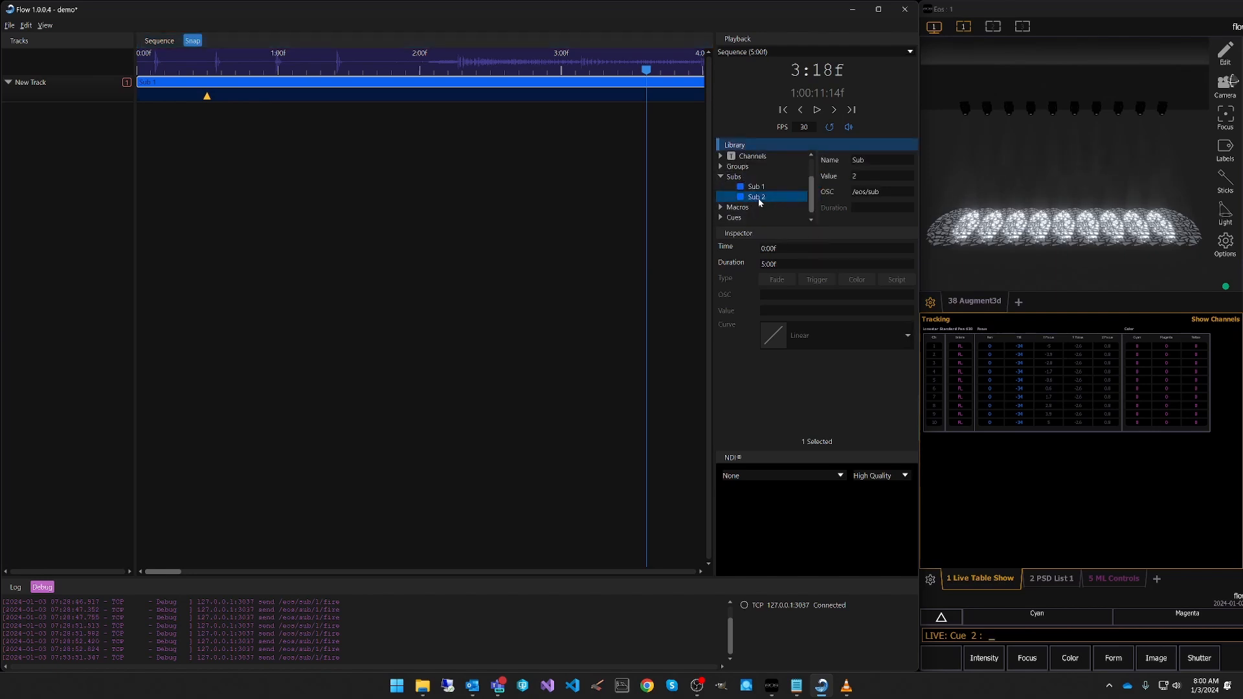
Place Sub 2 on a new second track at 2:02f, show its keyframe row, and expand the event to the sequence end.
left_click_drag(760, 202, 508, 116)
left_click(136, 103)
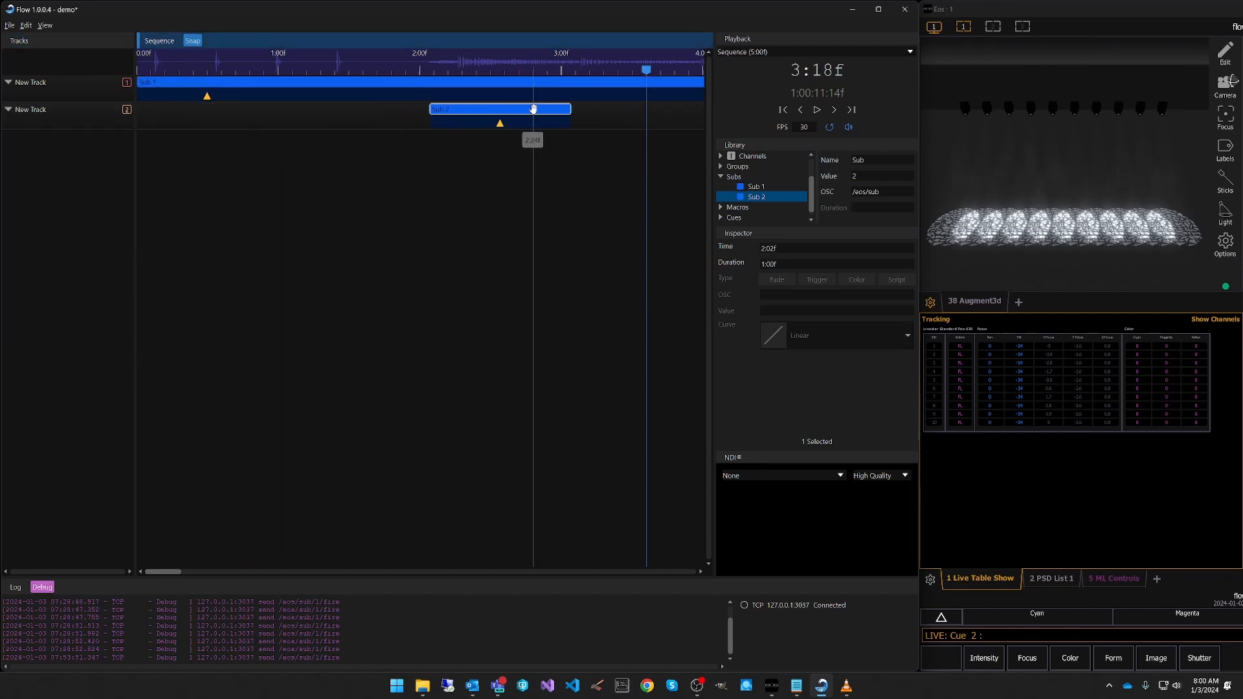
right_click(534, 111)
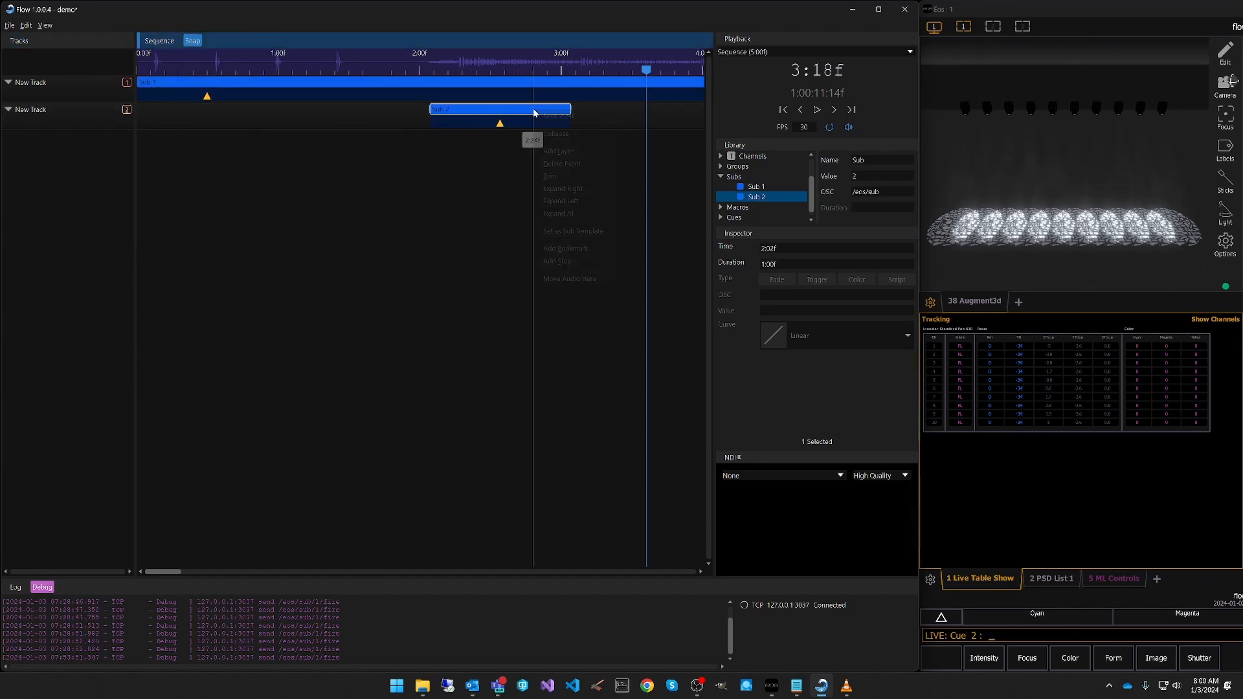
left_click(573, 213)
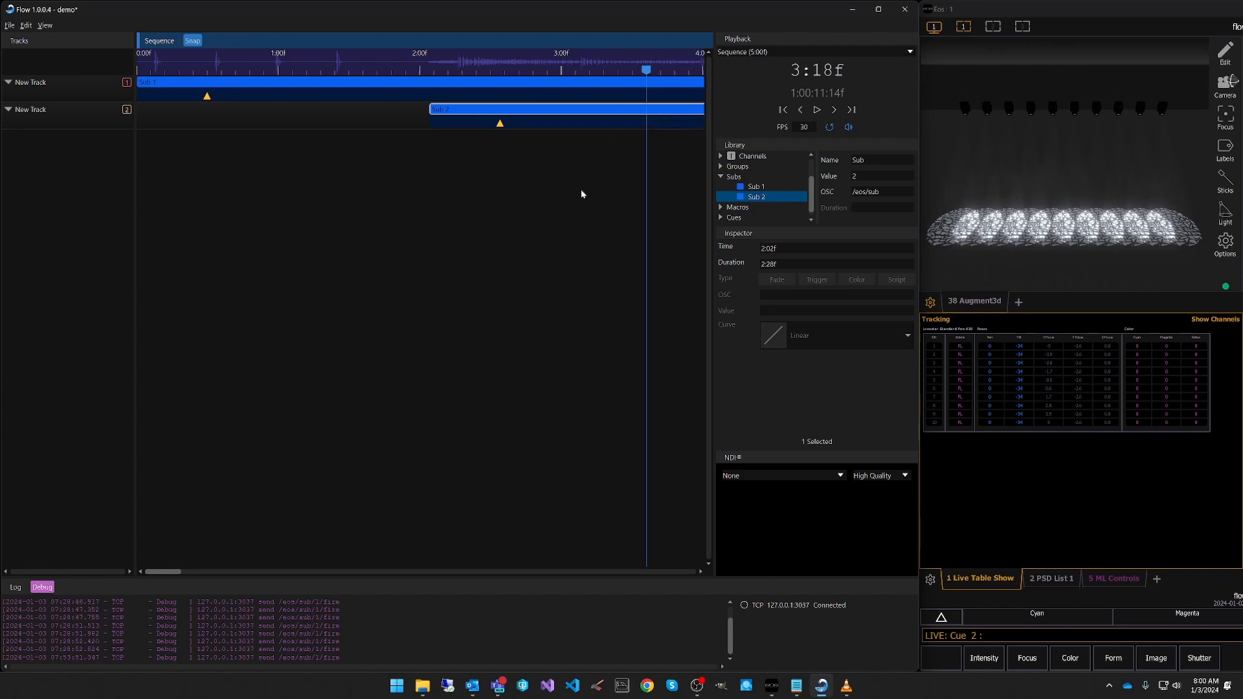
Delete the default trigger keyframes from the Sub 2 and Sub 1 events.
left_click(501, 123)
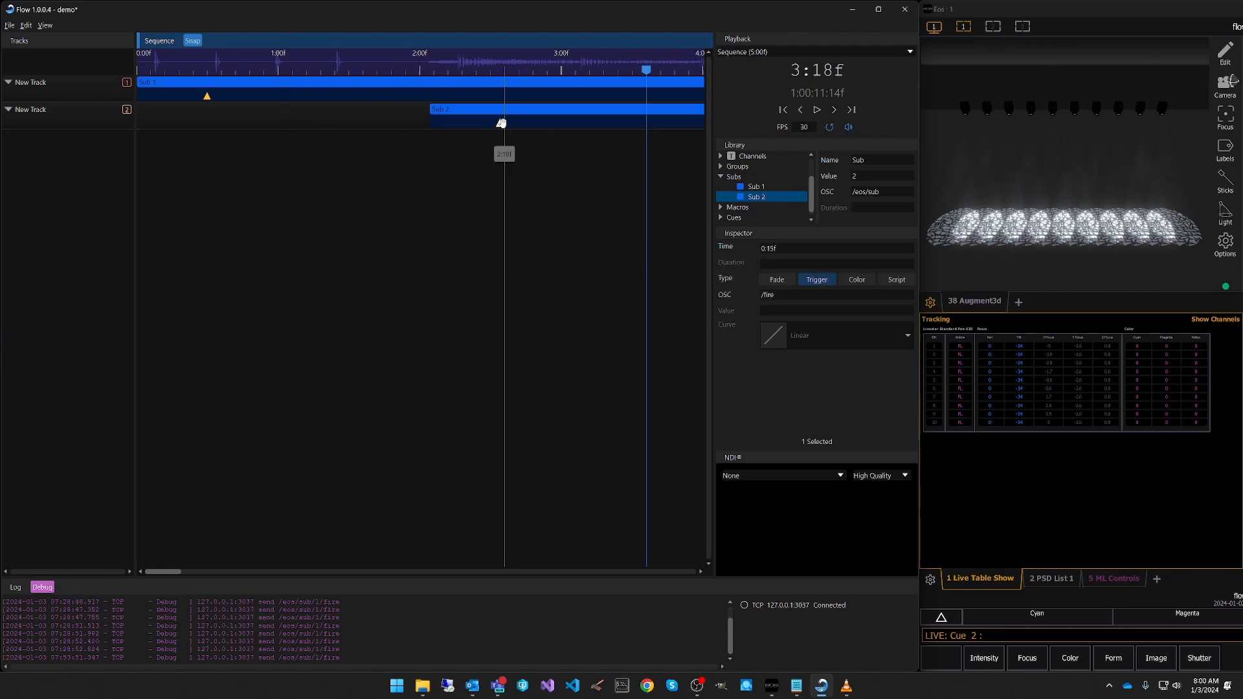
key("Delete")
left_click(207, 96)
key("Delete")
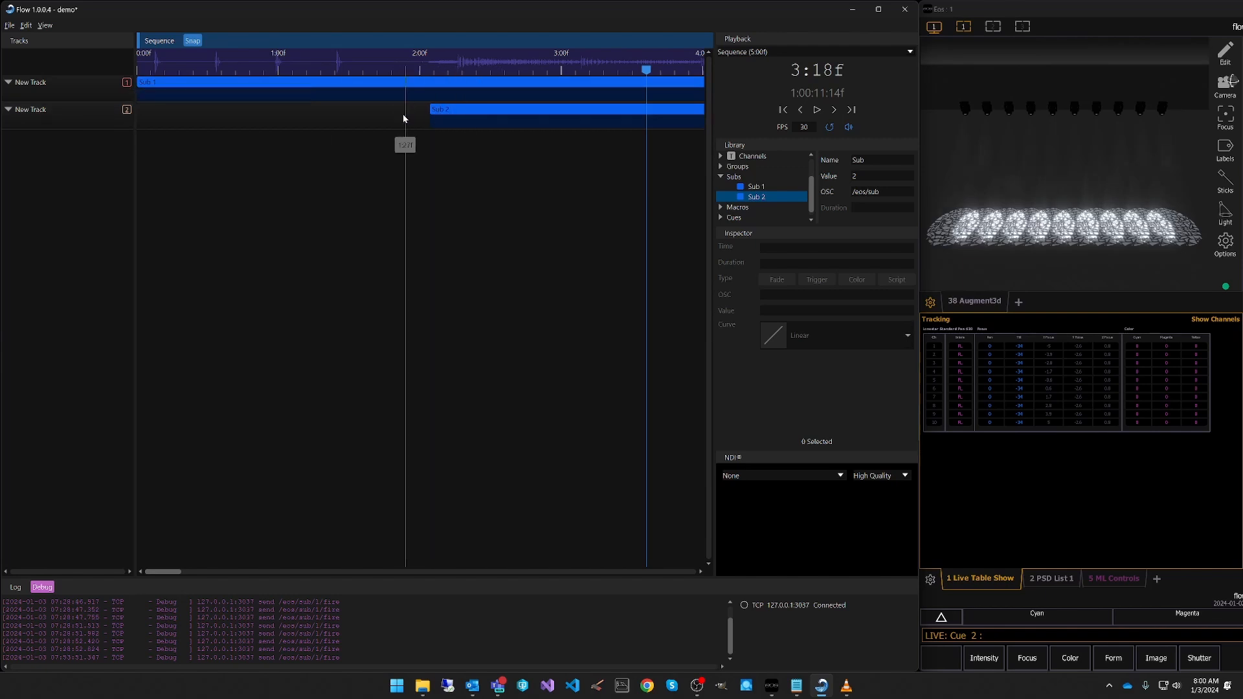
Play the sequence from the start, recording four Sub 1 triggers and one Sub 2 trigger on the audio beats, and replay it.
left_click(812, 113)
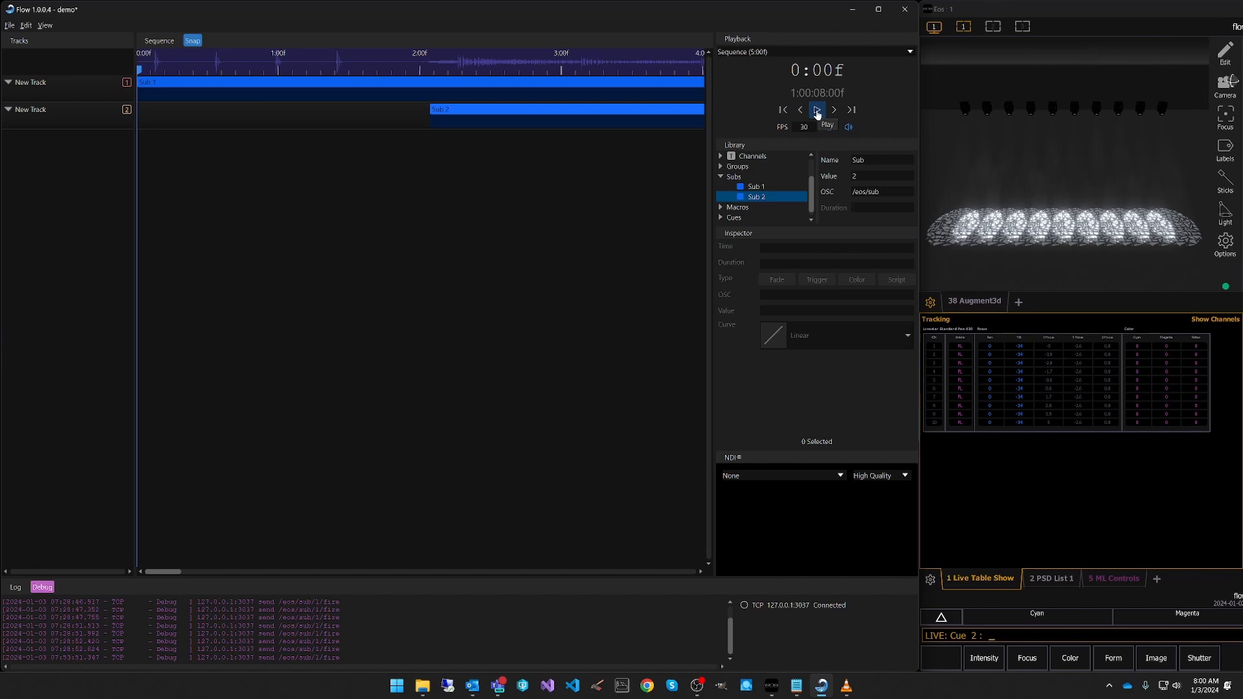
left_click(818, 113)
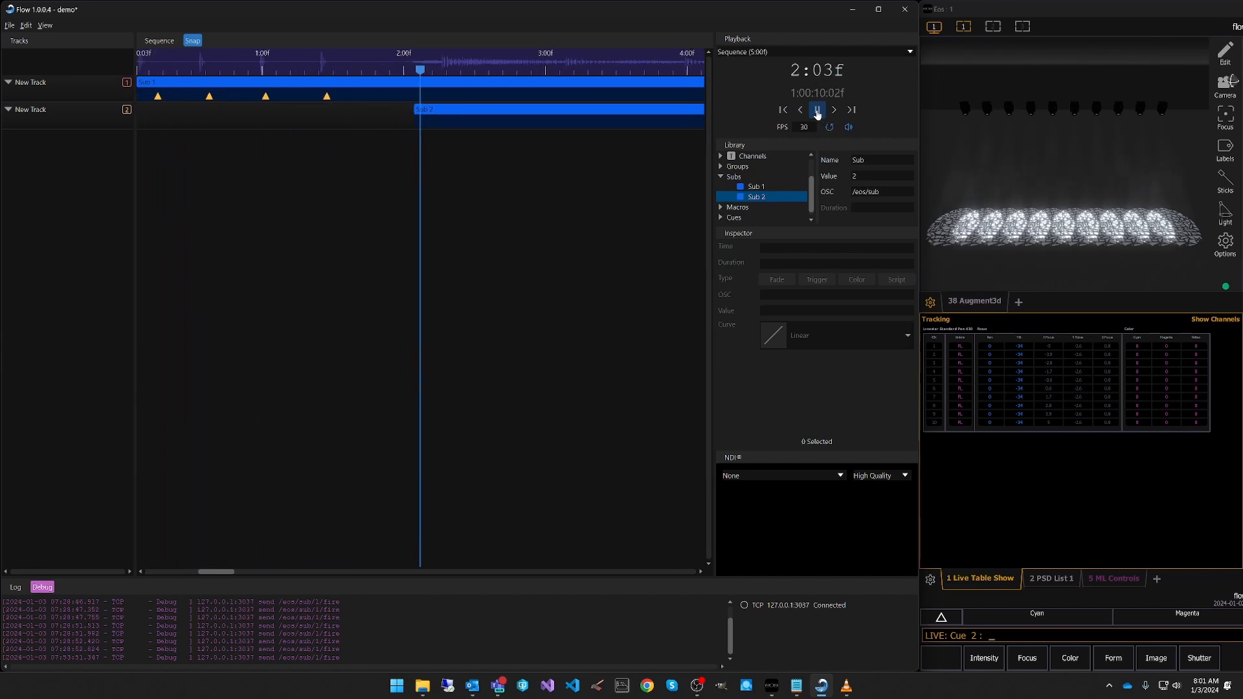
left_click(818, 114)
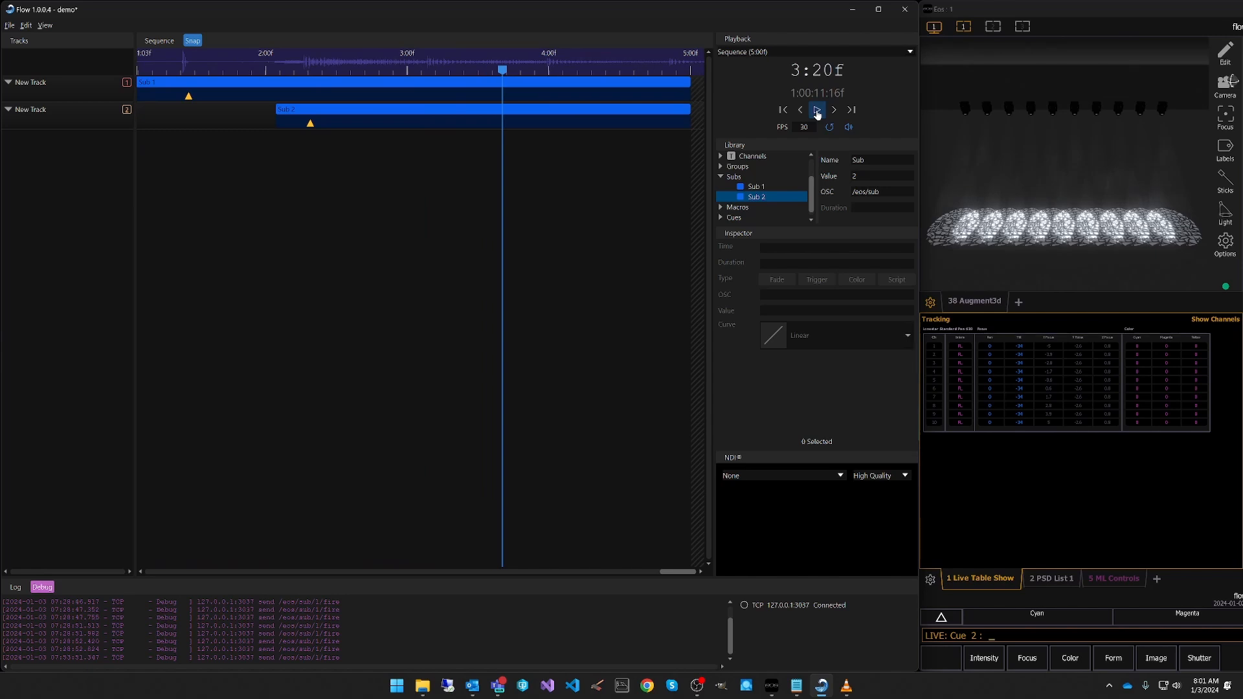
left_click(784, 110)
left_click(817, 110)
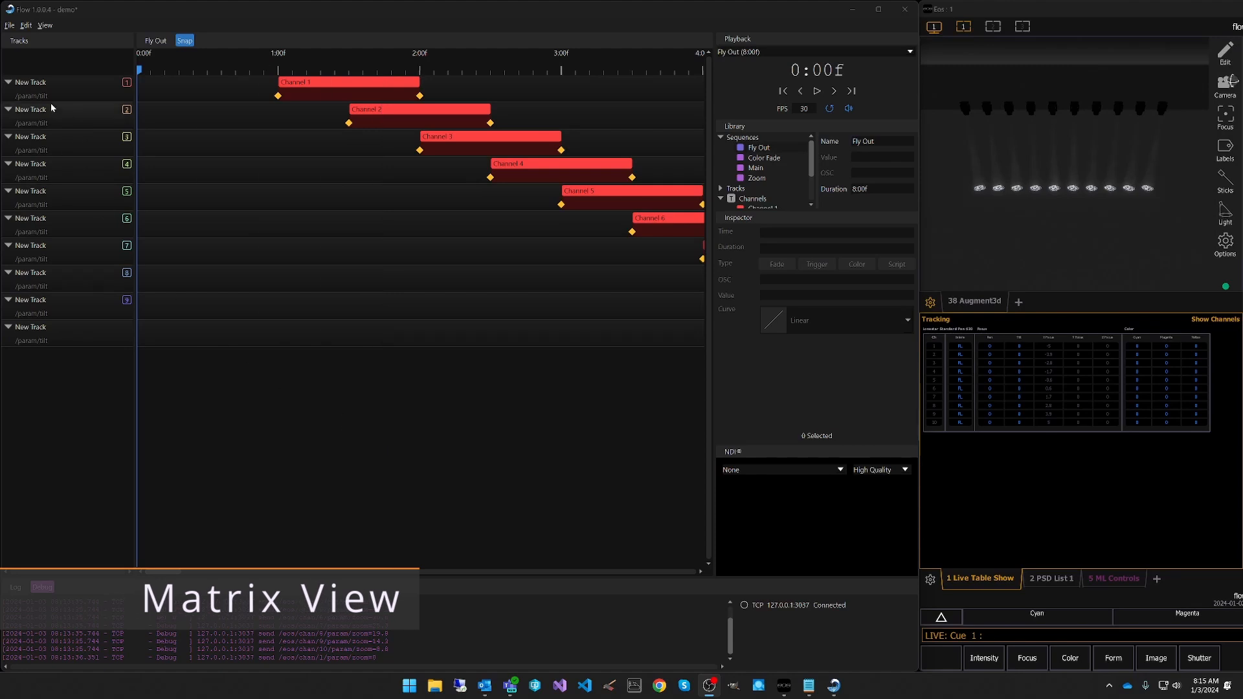
Switch to Matrix View and start playing the Fly Out sequence from its cell.
left_click(45, 26)
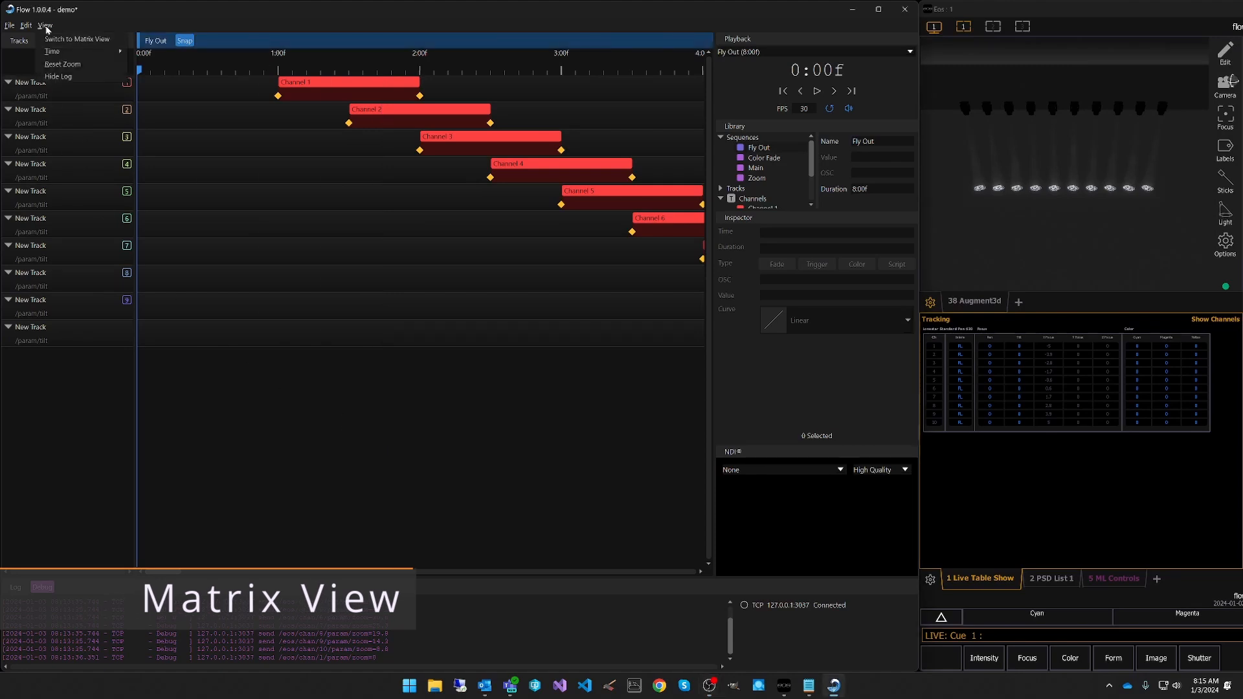
left_click(90, 40)
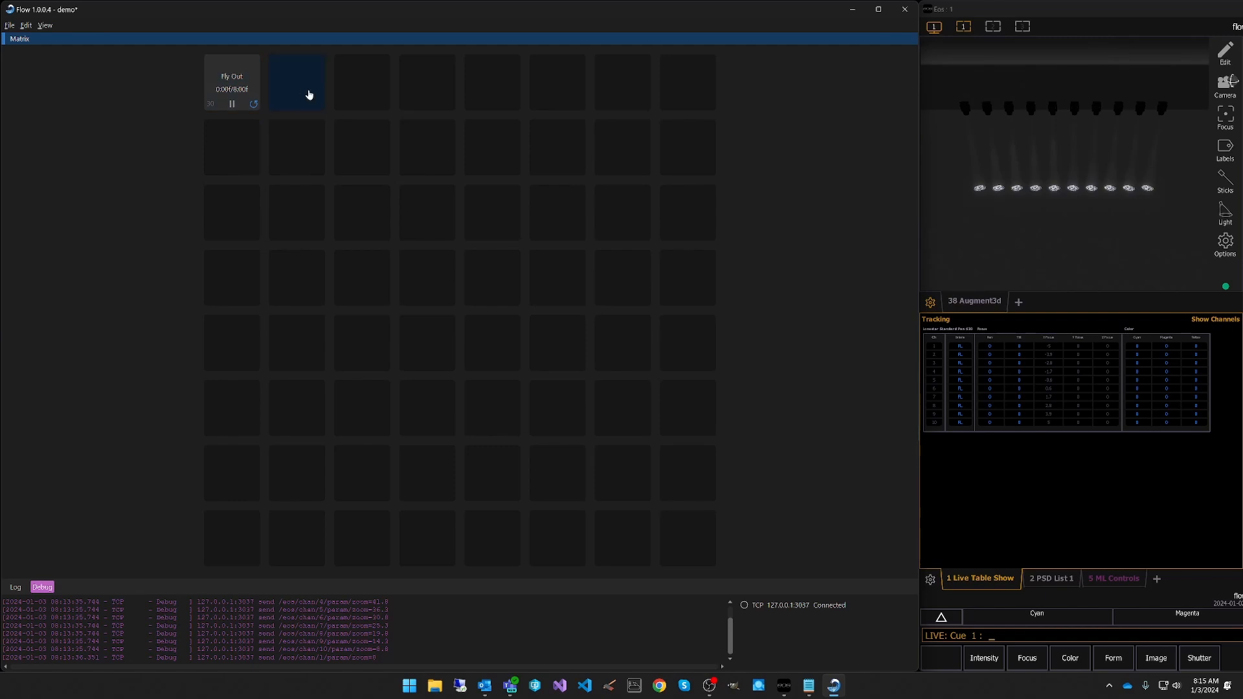
left_click(161, 83)
left_click(236, 86)
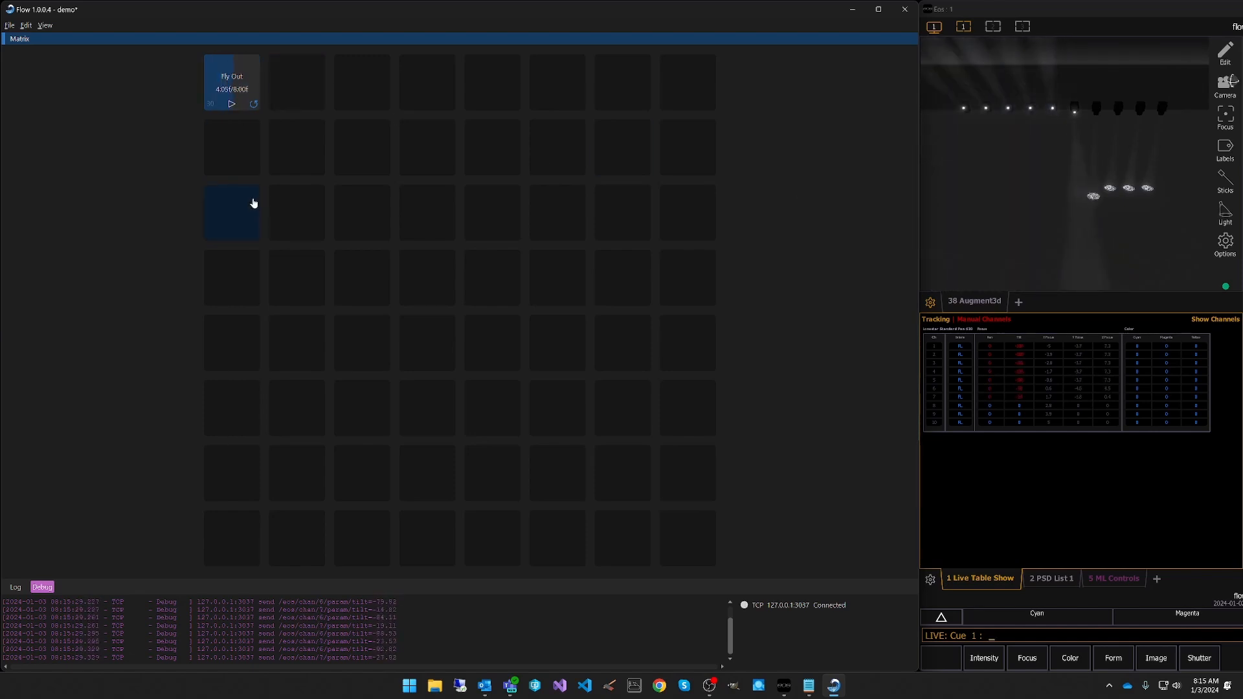
Examine the Fly Out cell's playback settings without changing them, and try its playback actions in the matrix.
right_click(242, 91)
left_click(264, 96)
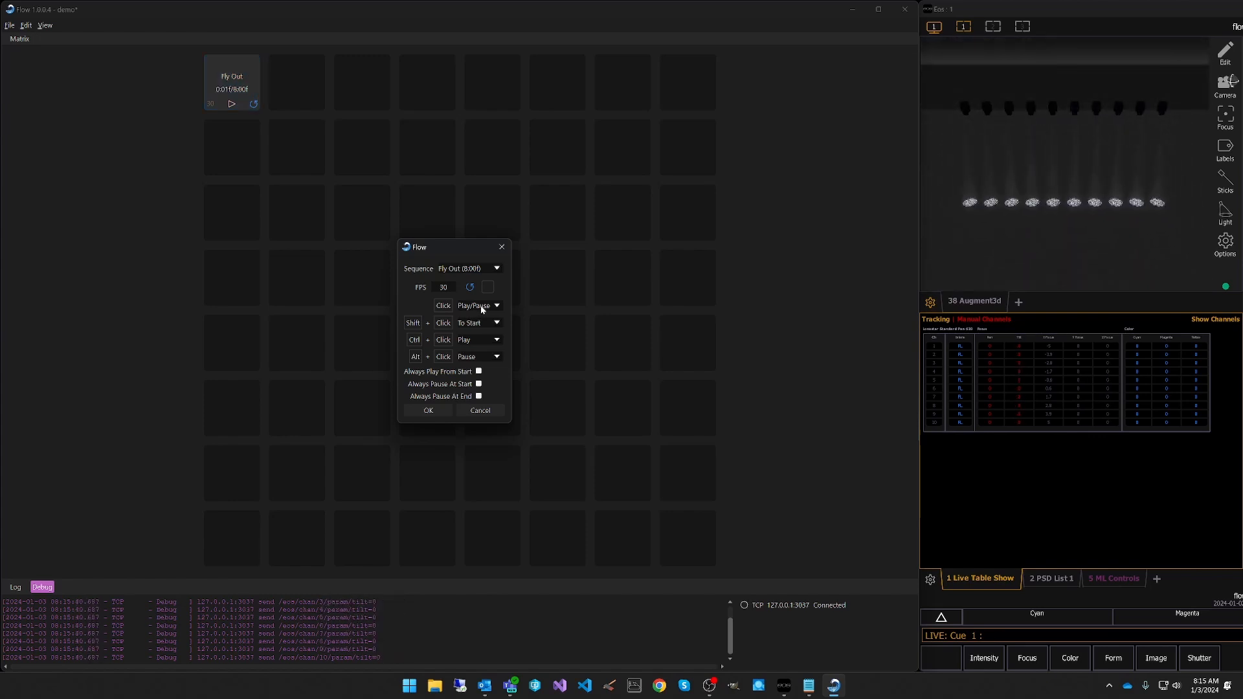
left_click(504, 247)
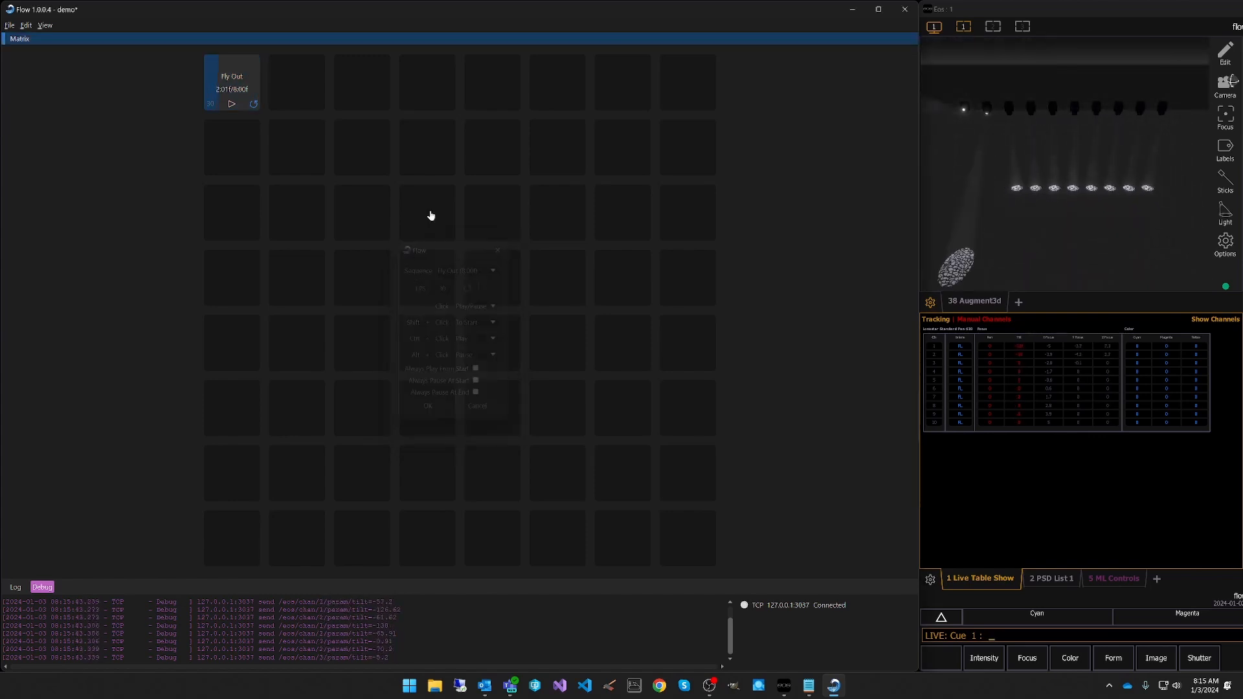
left_click(237, 90)
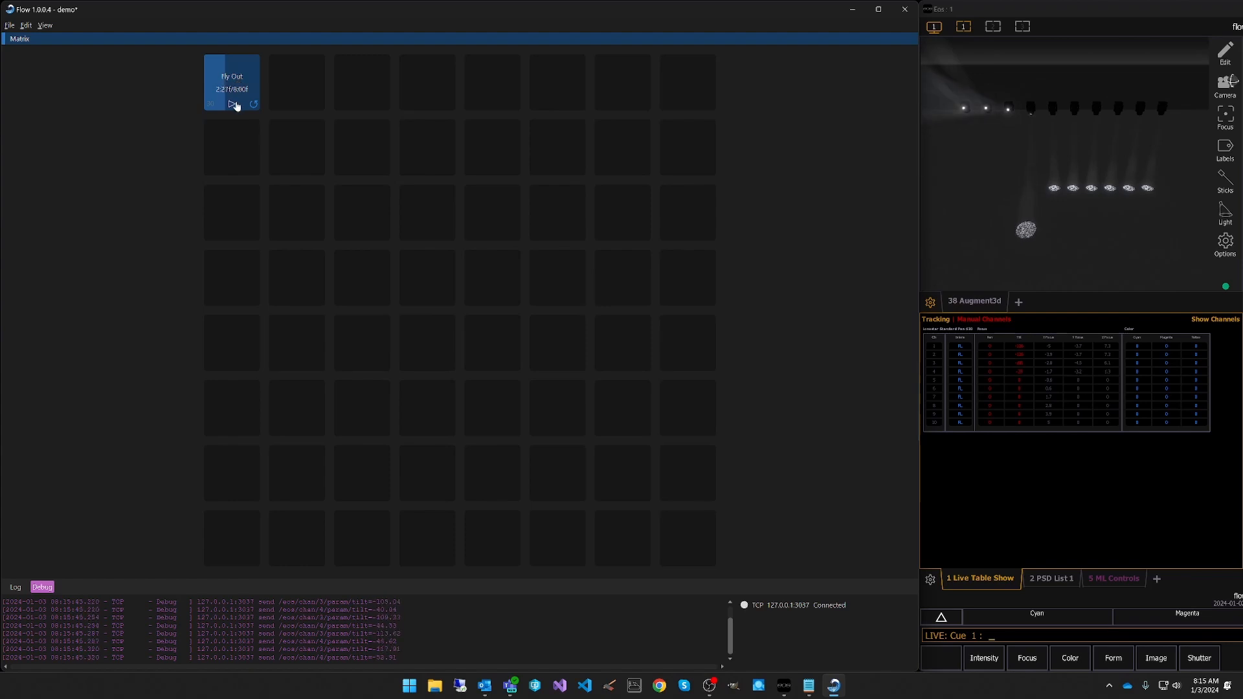
left_click(246, 90)
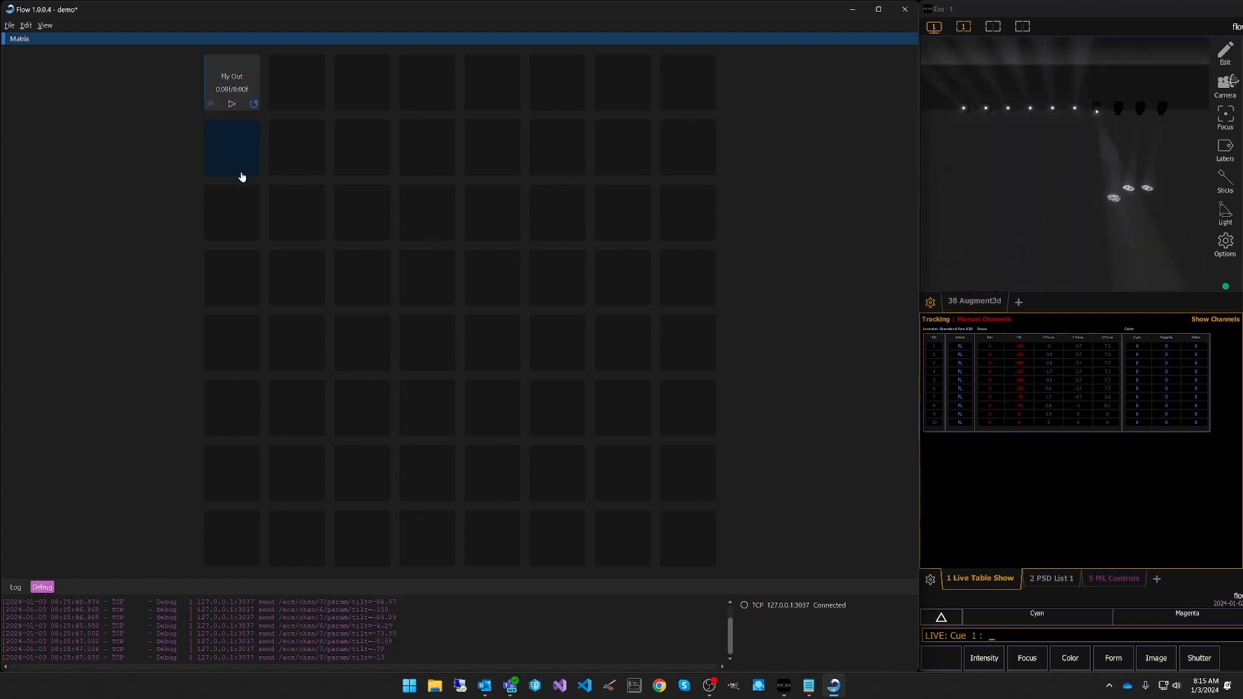
Assign the Zoom (2:00f) sequence to the second cell of the matrix's first row and play it.
right_click(301, 85)
left_click(324, 88)
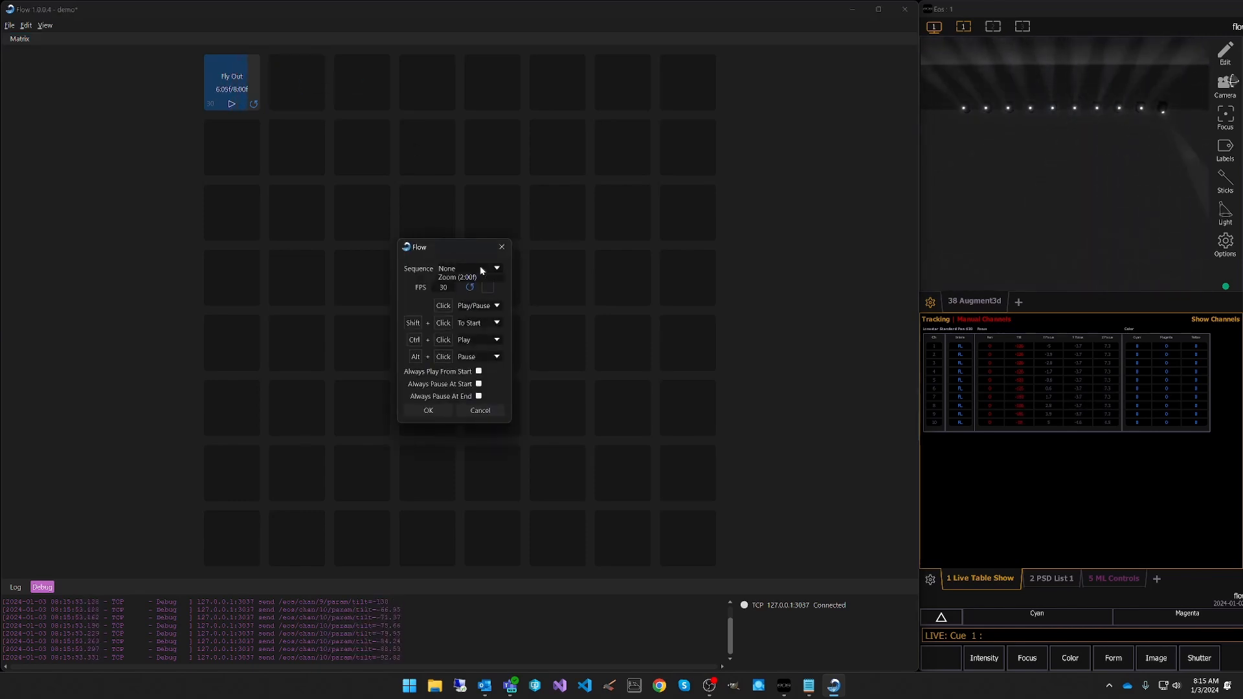
left_click(479, 270)
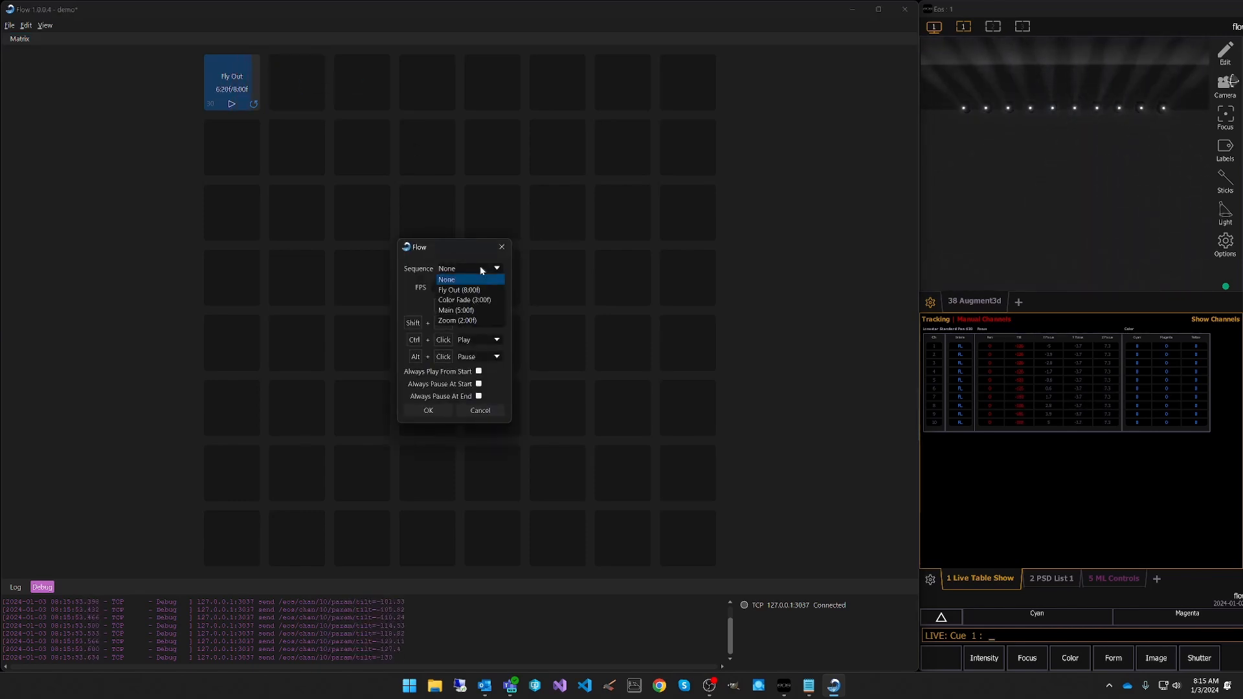
left_click(466, 320)
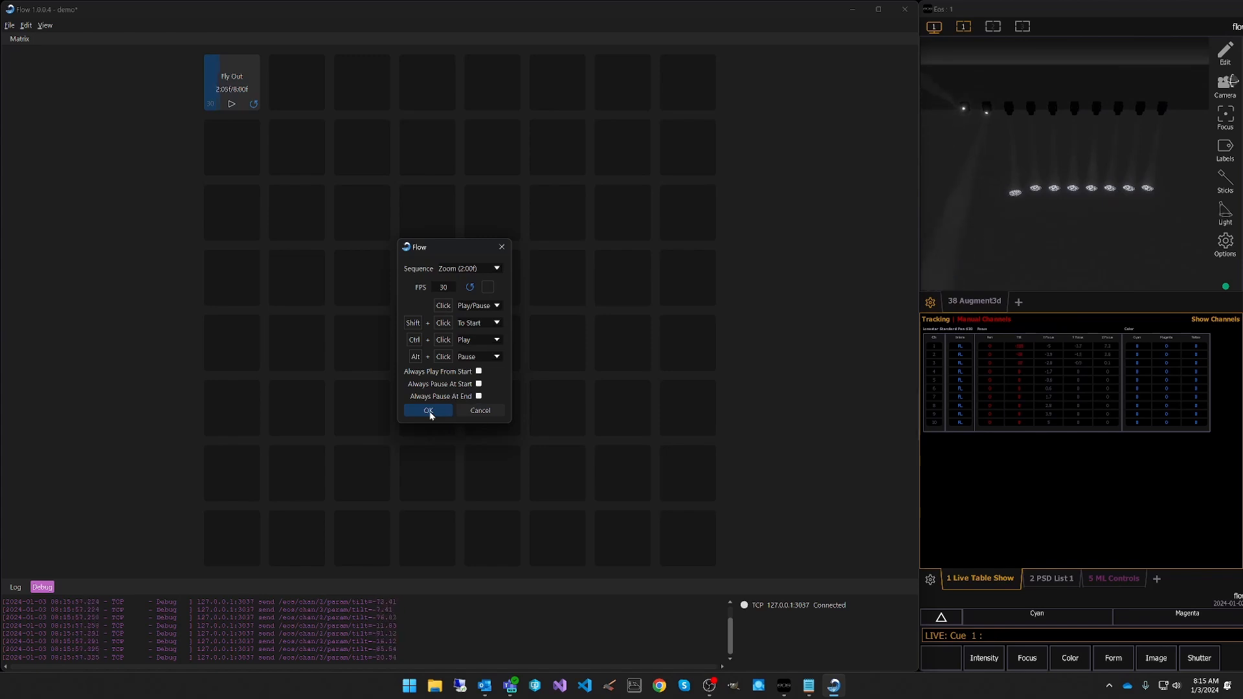
left_click(430, 412)
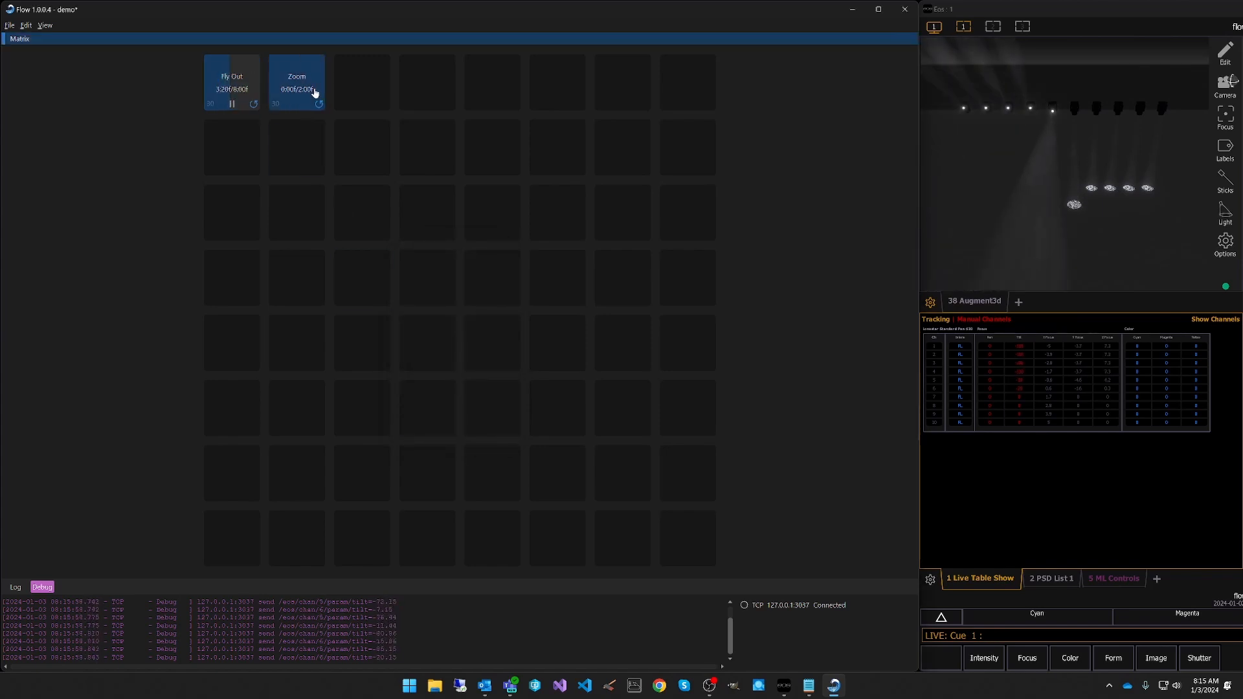
left_click(306, 80)
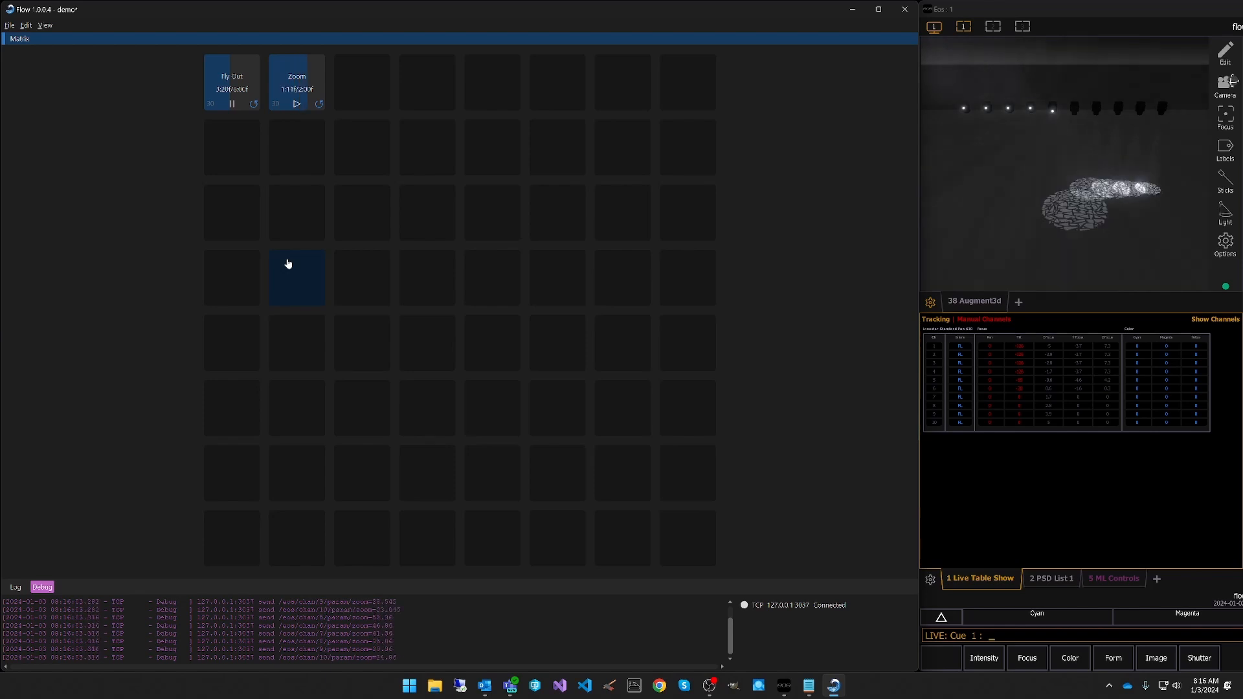
Assign the Color Fade (3:00f) sequence to the third cell of the matrix's first row and play it.
right_click(374, 91)
left_click(392, 97)
left_click(457, 269)
left_click(464, 300)
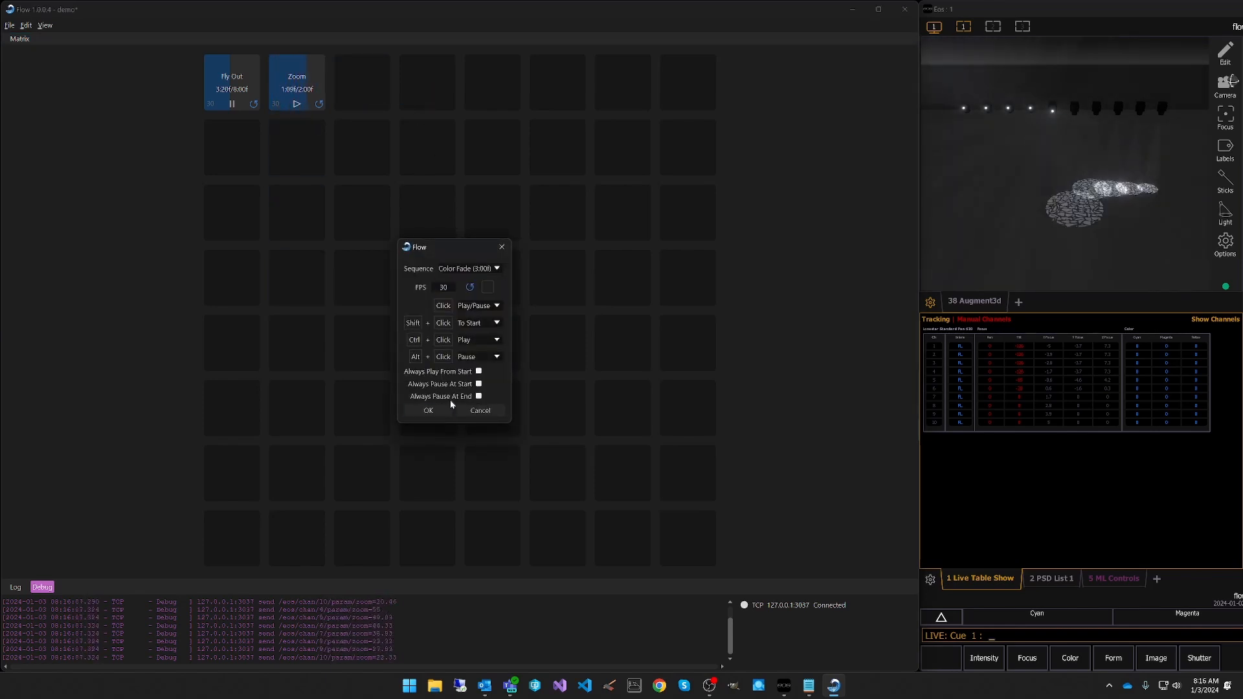
left_click(429, 410)
left_click(362, 105)
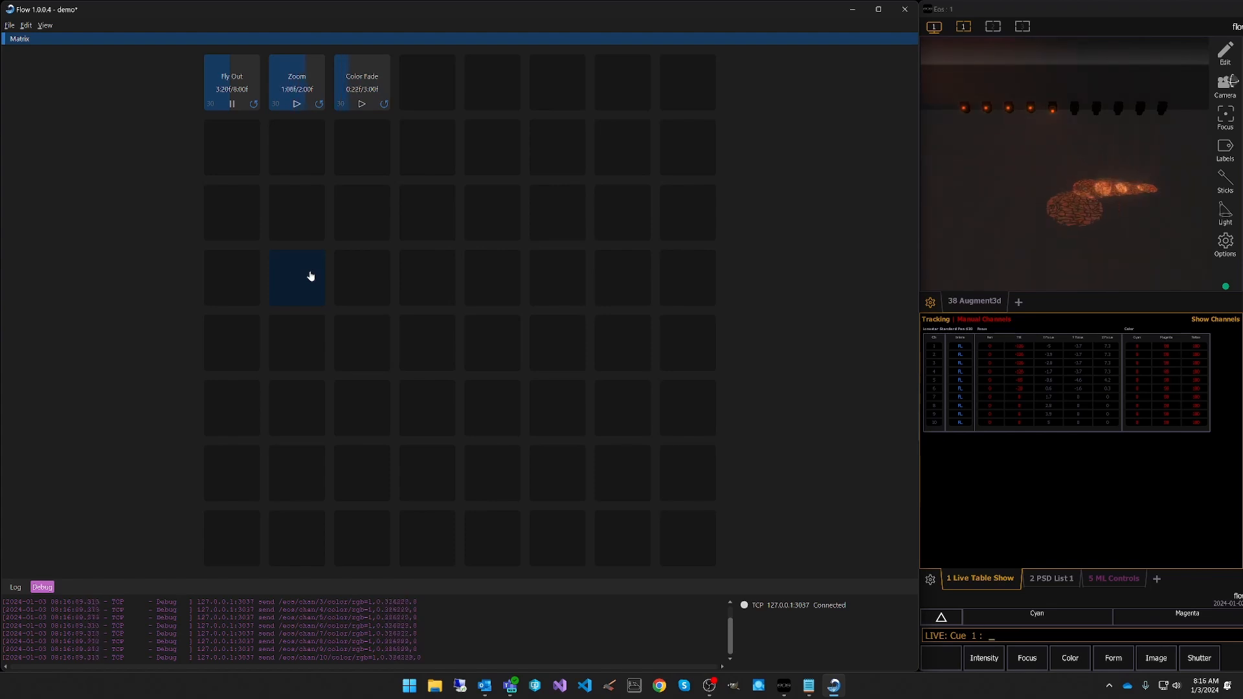
Configure the Color Fade cell with looping off, Always Play From Start enabled, and a different click action.
right_click(365, 87)
left_click(387, 90)
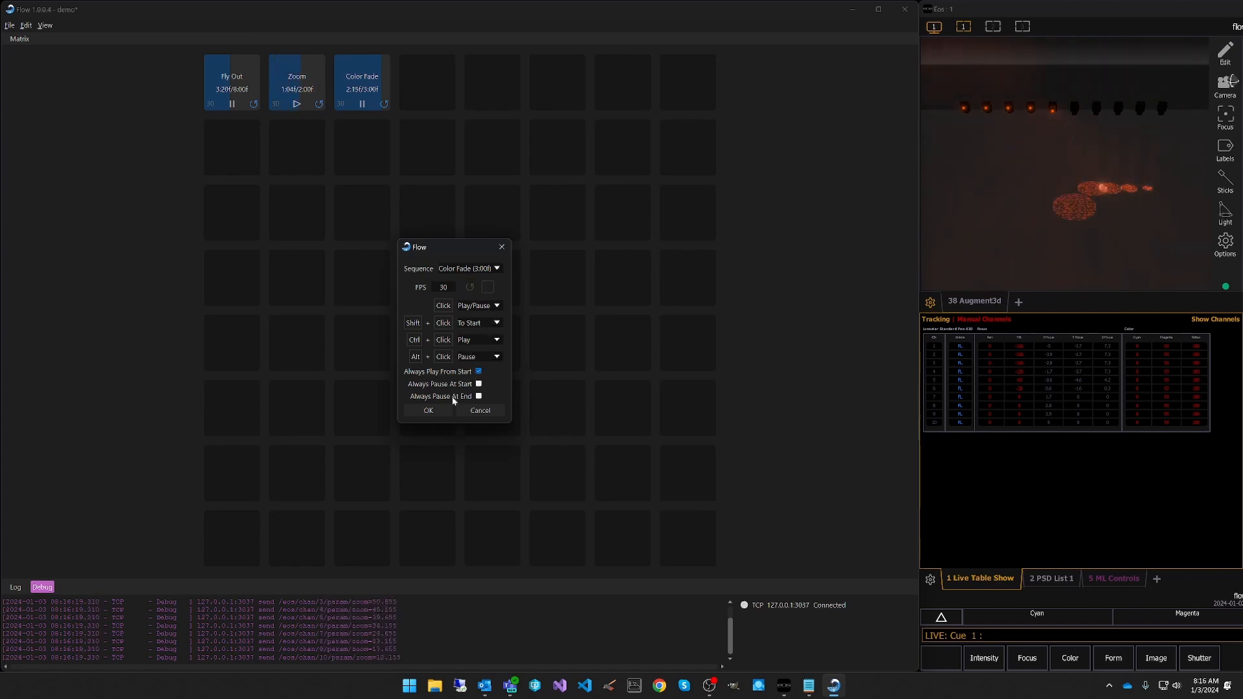
left_click(492, 312)
left_click(476, 327)
left_click(428, 411)
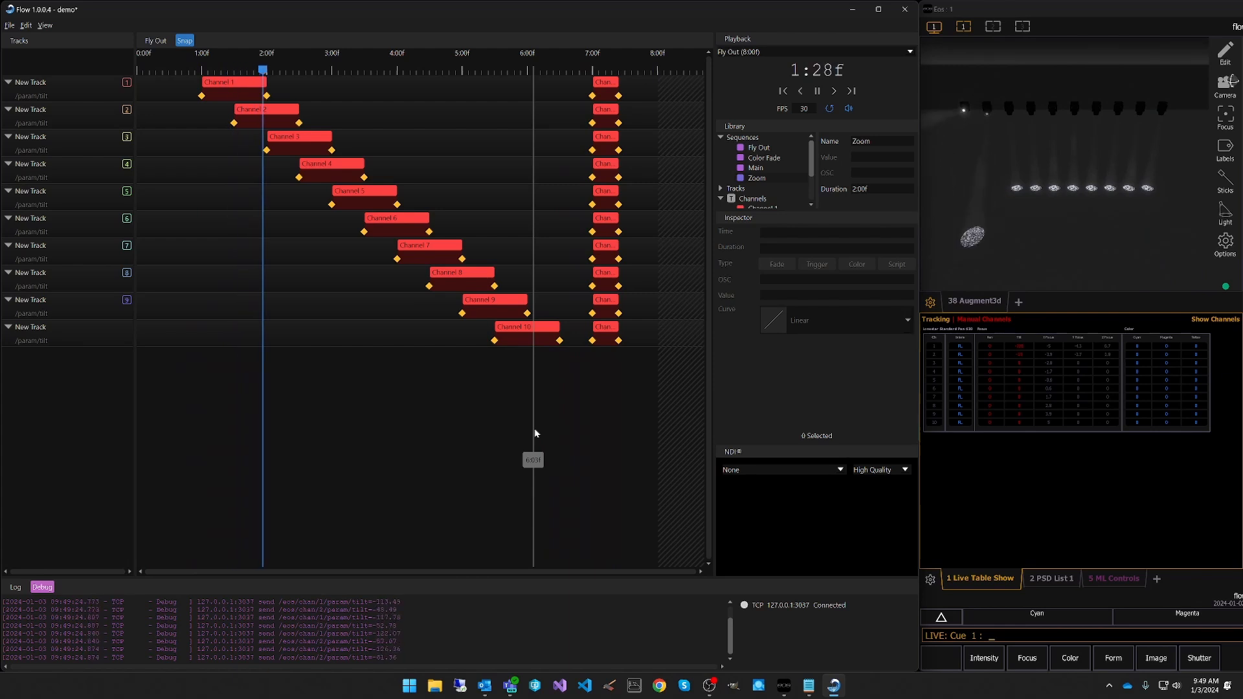
Pause the Fly Out sequence and export it to Documents as an Eos effect, Fly Out.asc, numbered 1 with 0:00f time offset.
left_click(817, 90)
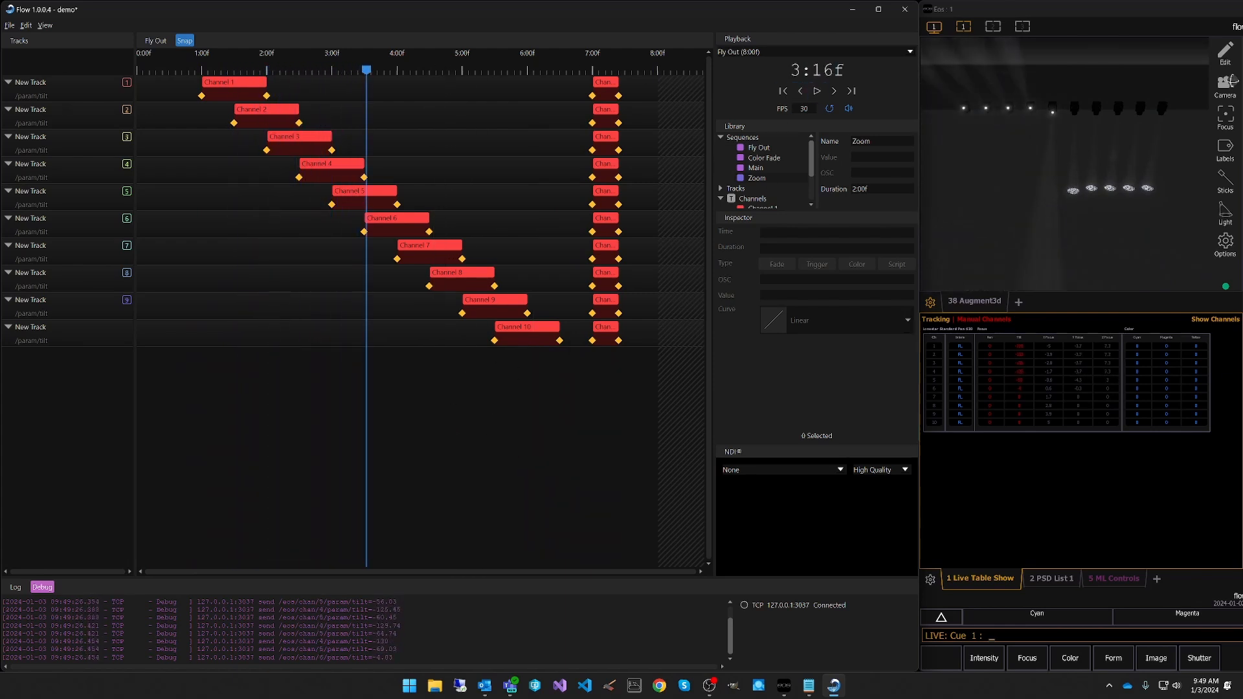
left_click(8, 26)
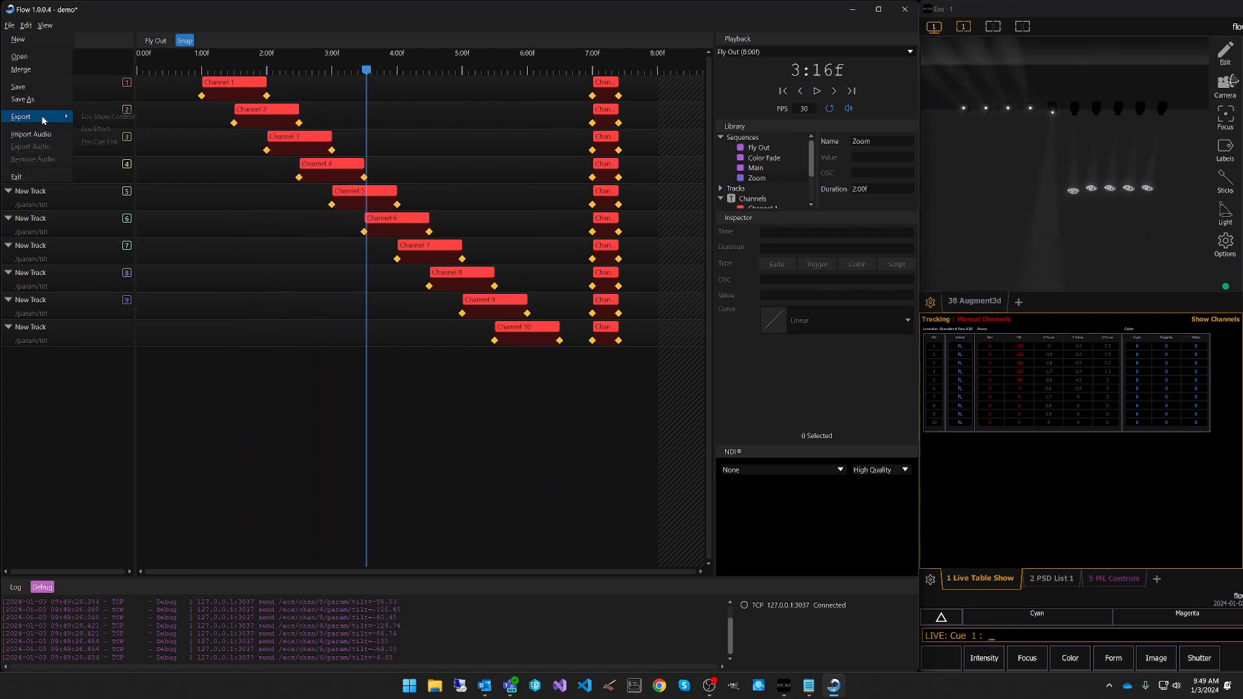
left_click(104, 129)
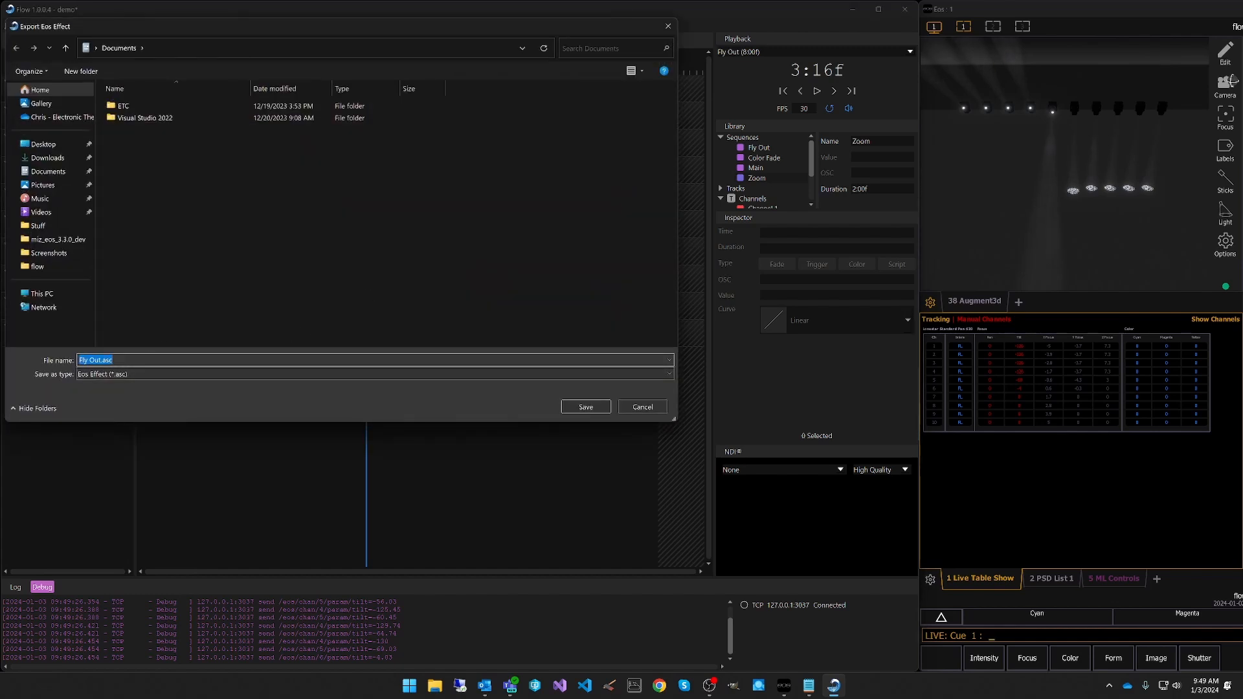
left_click(584, 407)
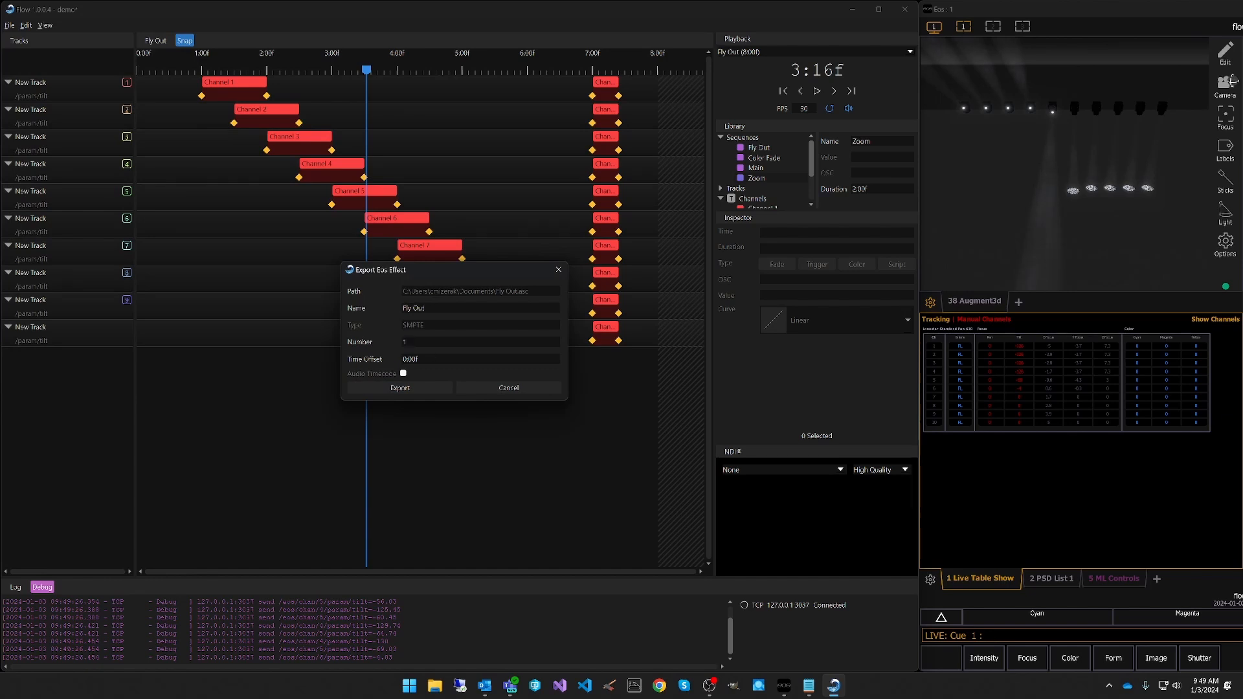
left_click(408, 388)
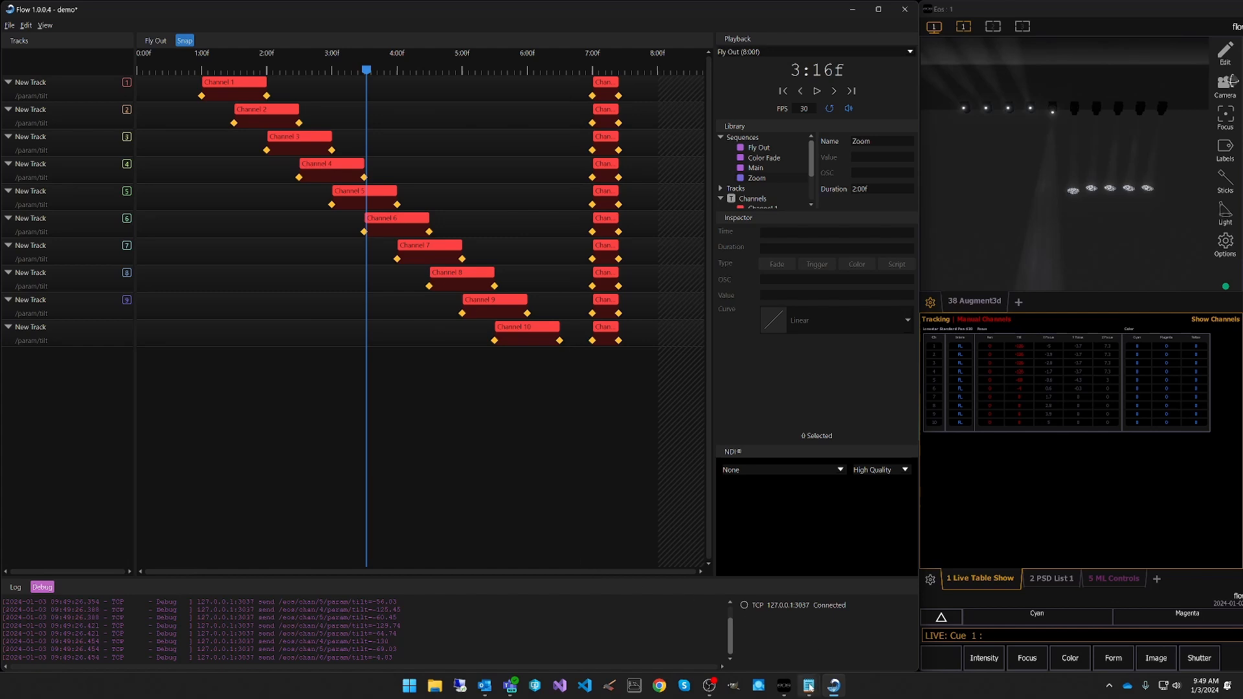
Switch to Notepad to examine the effect steps, channel lists and parameters in the exported Fly Out.asc file.
mouse_move(809, 687)
left_click(780, 621)
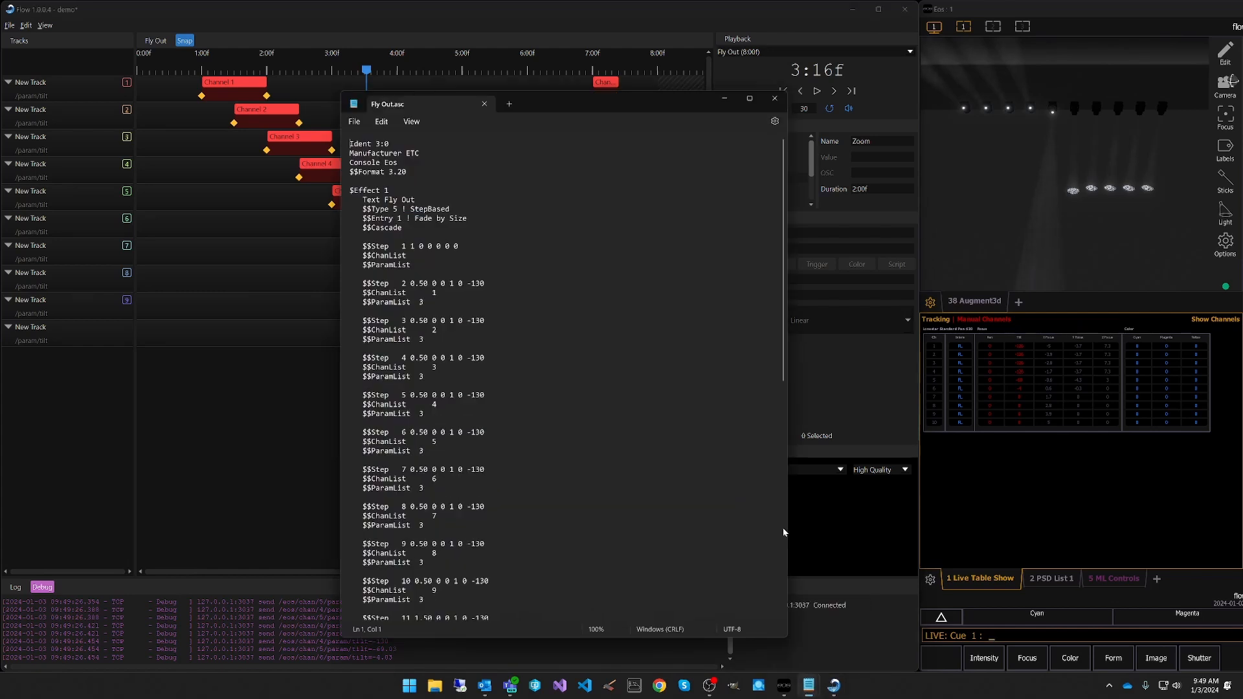
left_click_drag(523, 83, 466, 73)
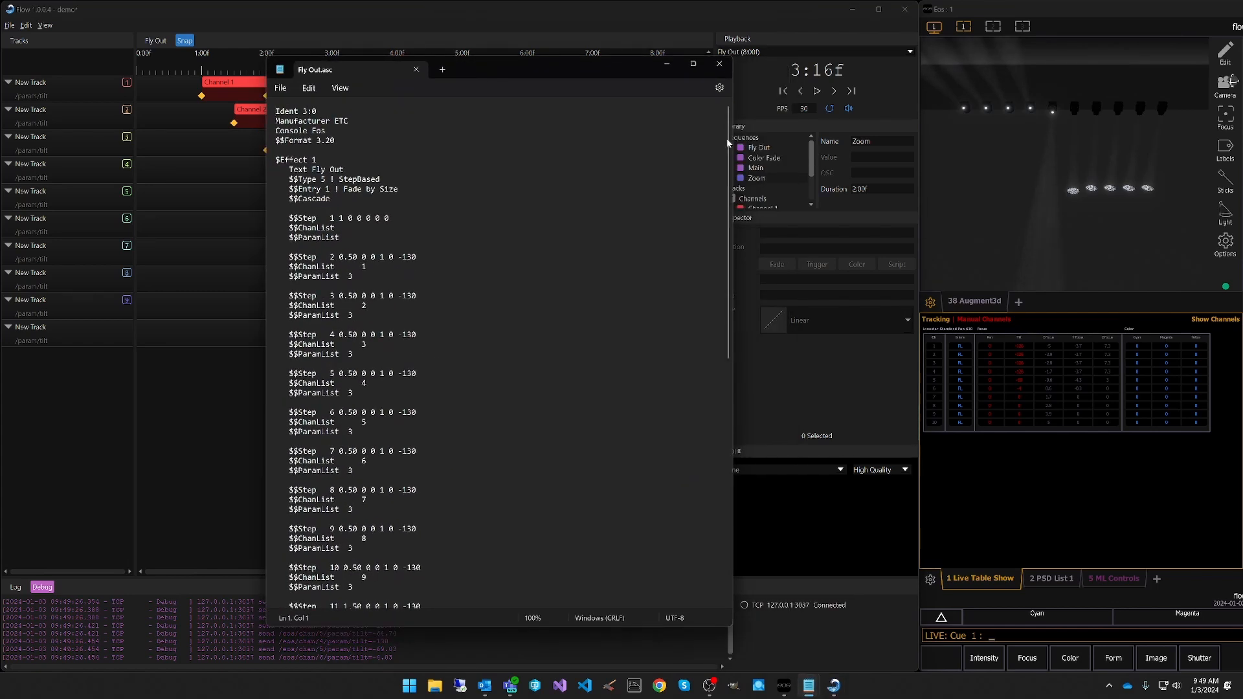
left_click_drag(728, 142, 723, 64)
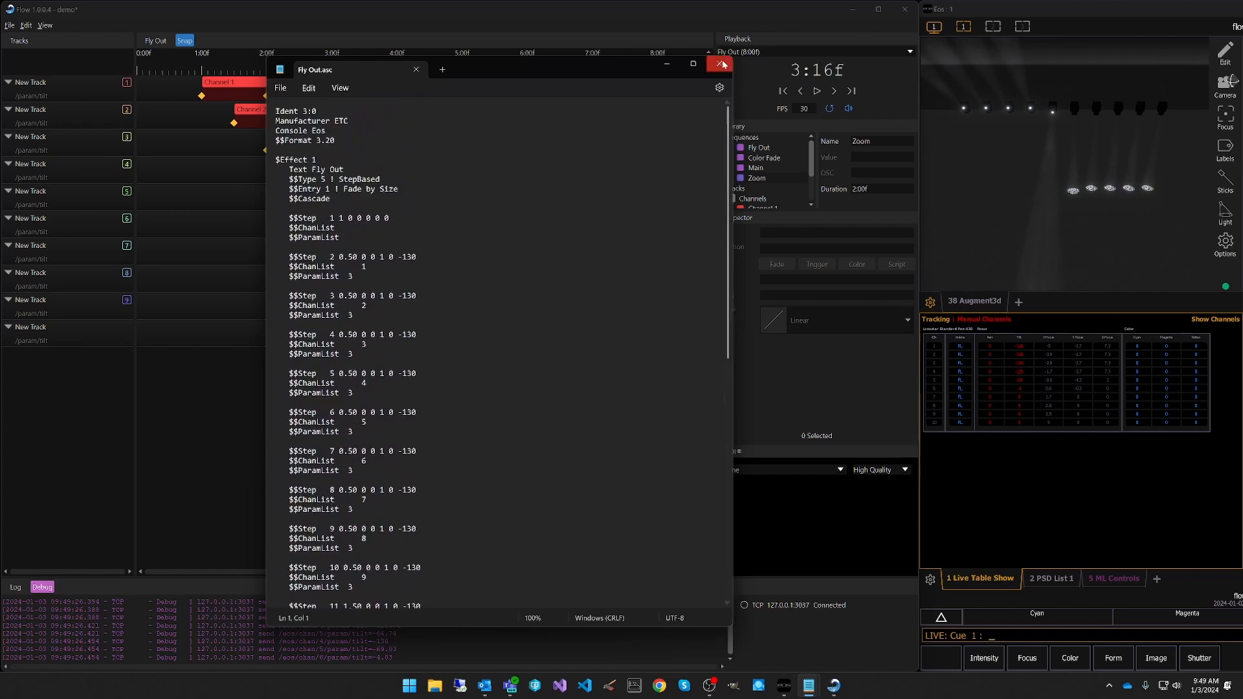
Close the exported effect file in Notepad, switch to a maximized Eos window, and reset the channels with Go To Cue.
left_click(723, 64)
double_click(972, 11)
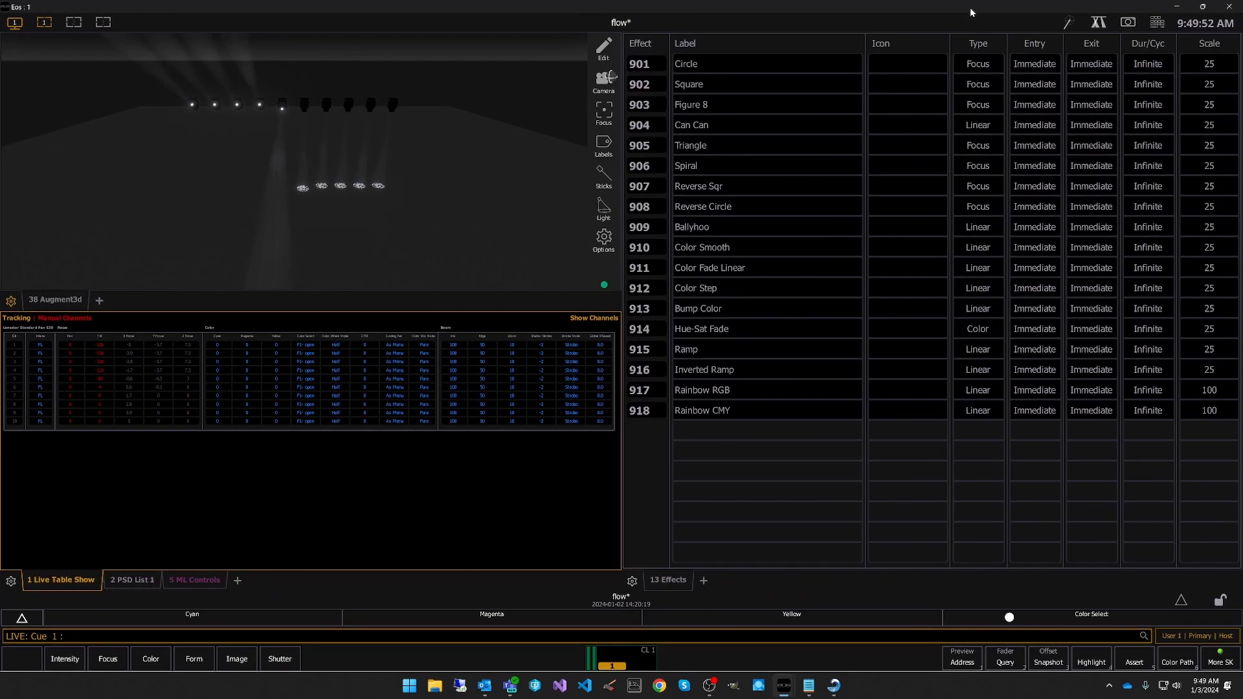
key("ctrl+g")
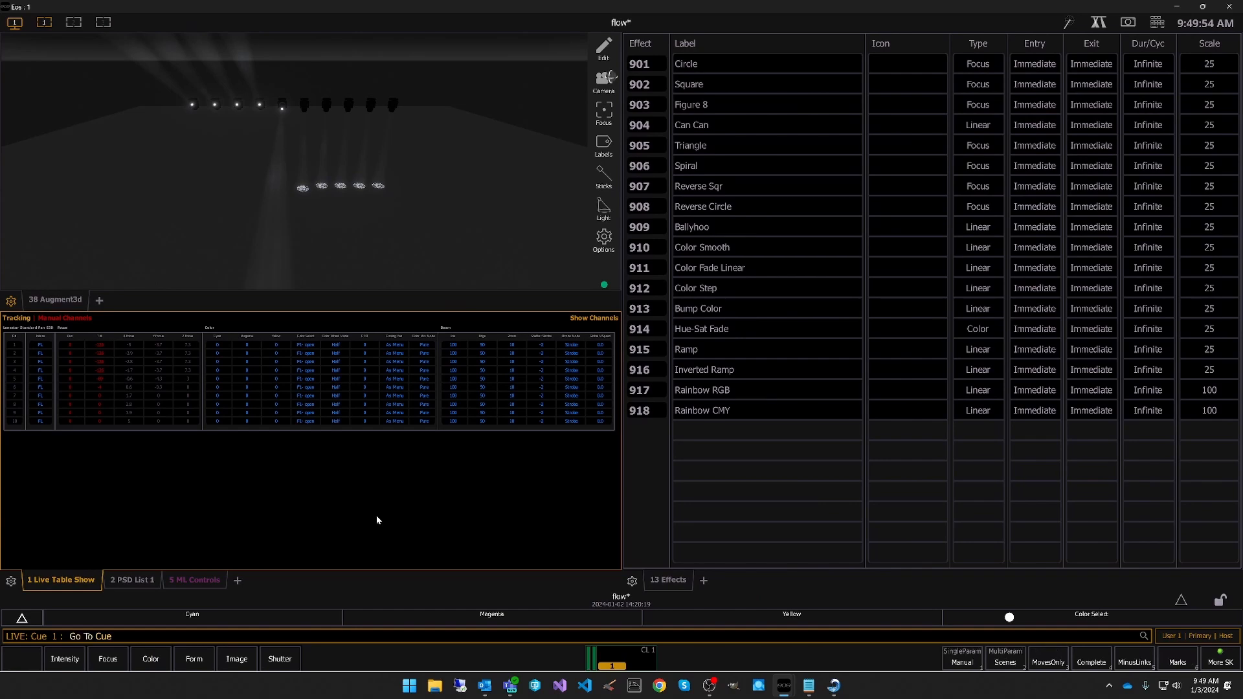
key("Return")
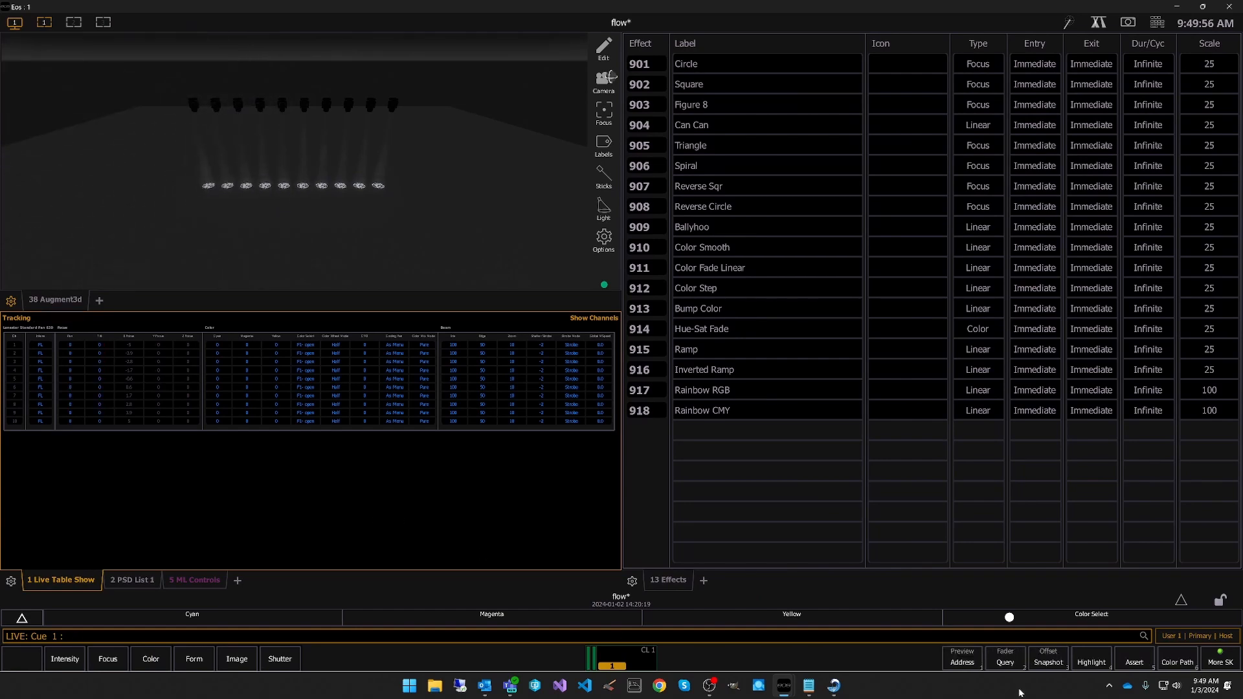
Import all data from the USITT ASCII file Fly Out.asc on the Desktop into the Eos show.
left_click(1180, 600)
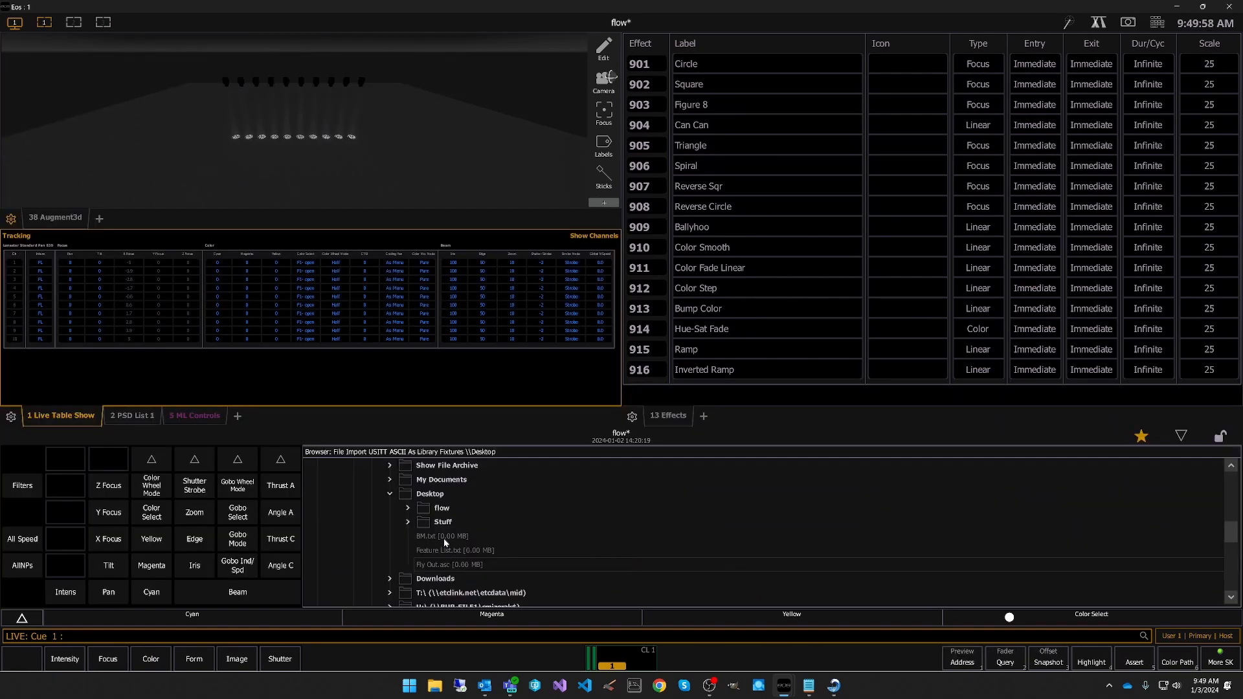
scroll(445, 542, "up", 3)
scroll(353, 517, "down", 3)
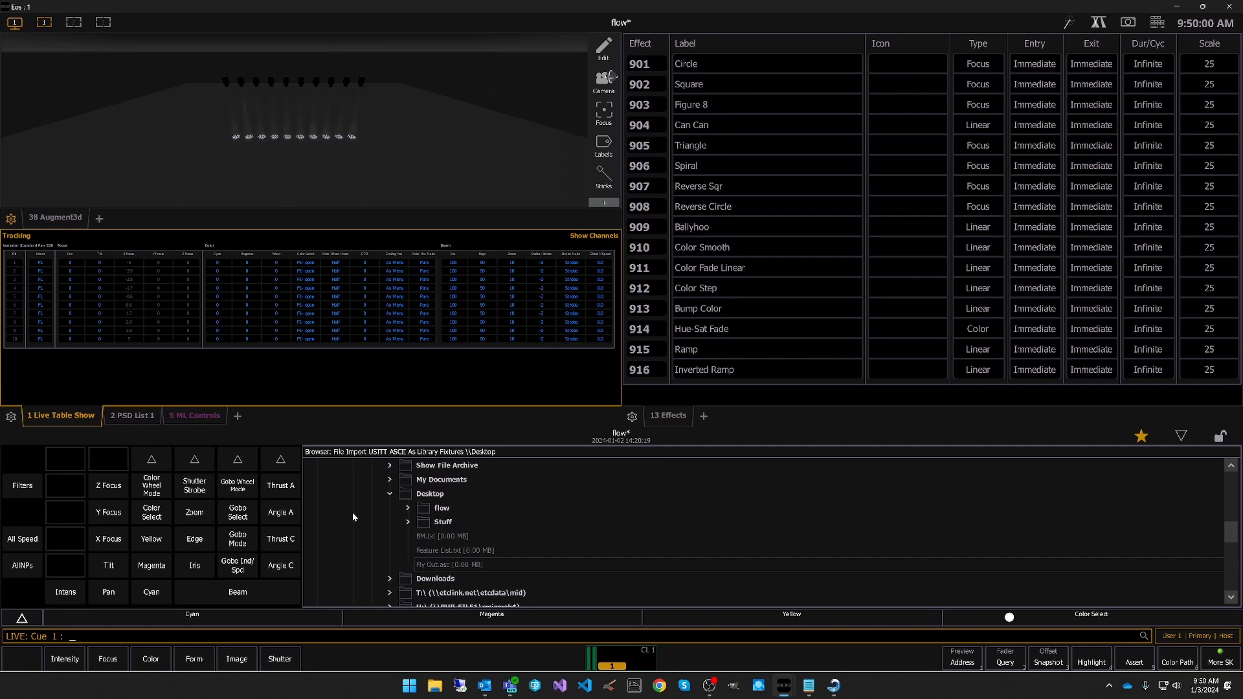
left_click(443, 565)
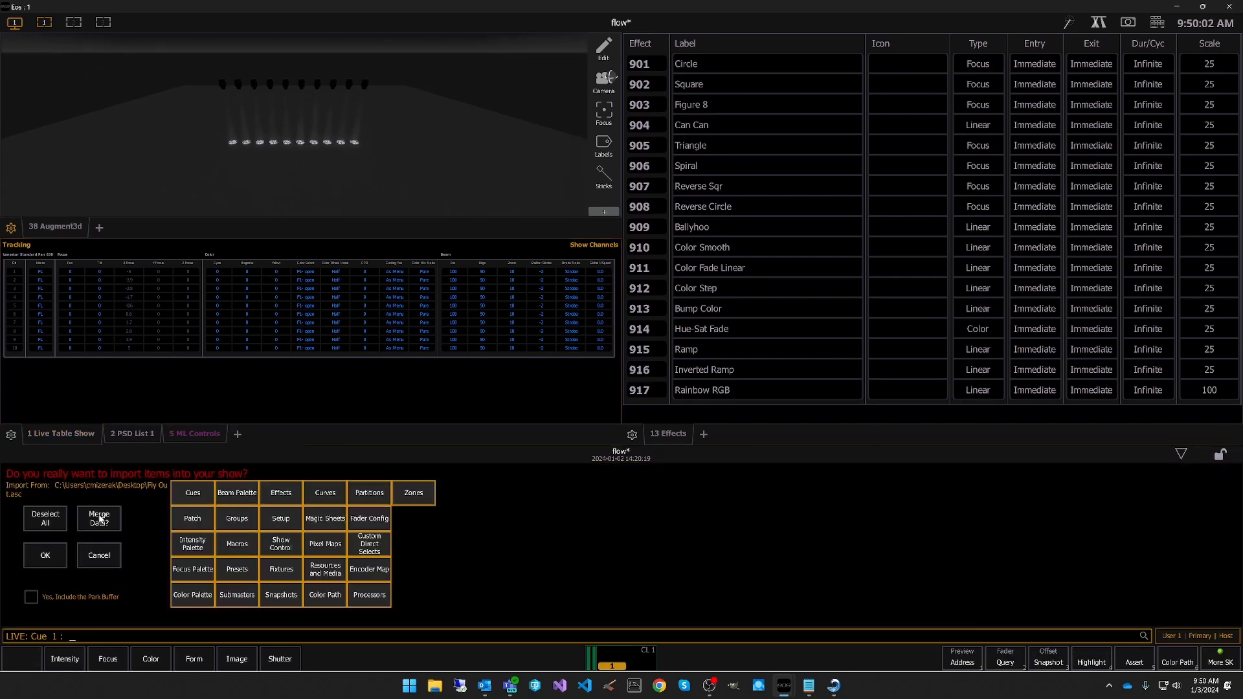
left_click(45, 555)
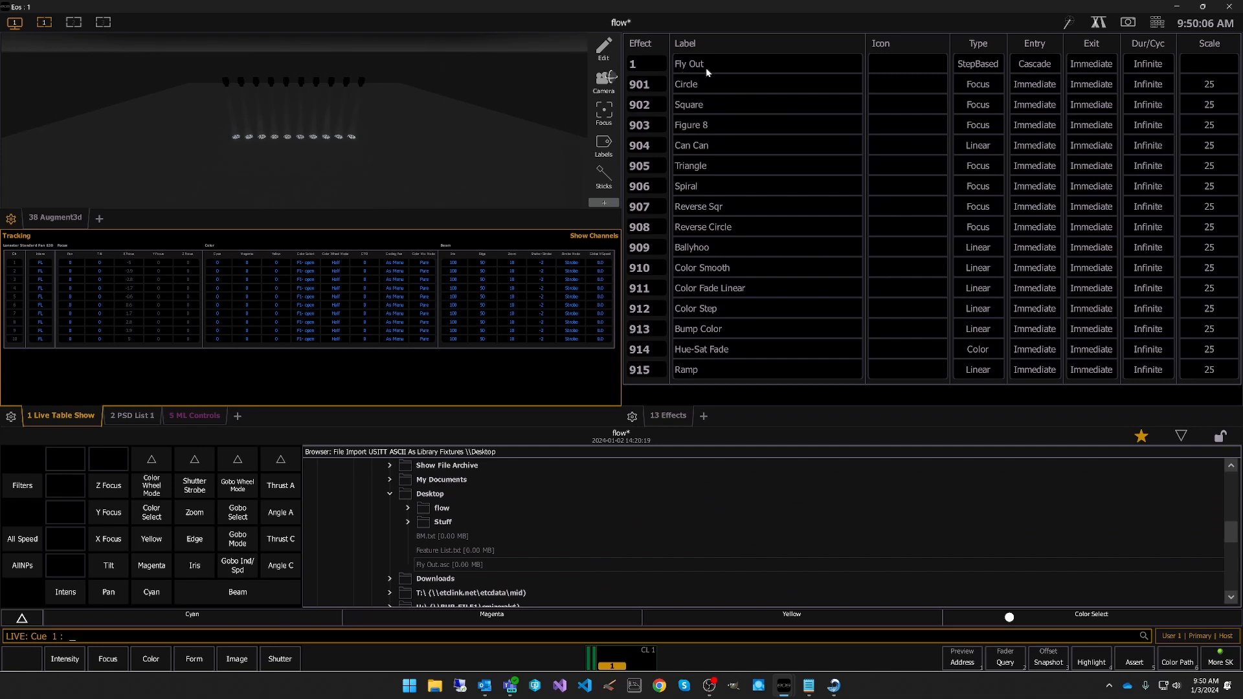
Apply effect 1 to channels 1 through 10 and collapse the file browser.
type("1t")
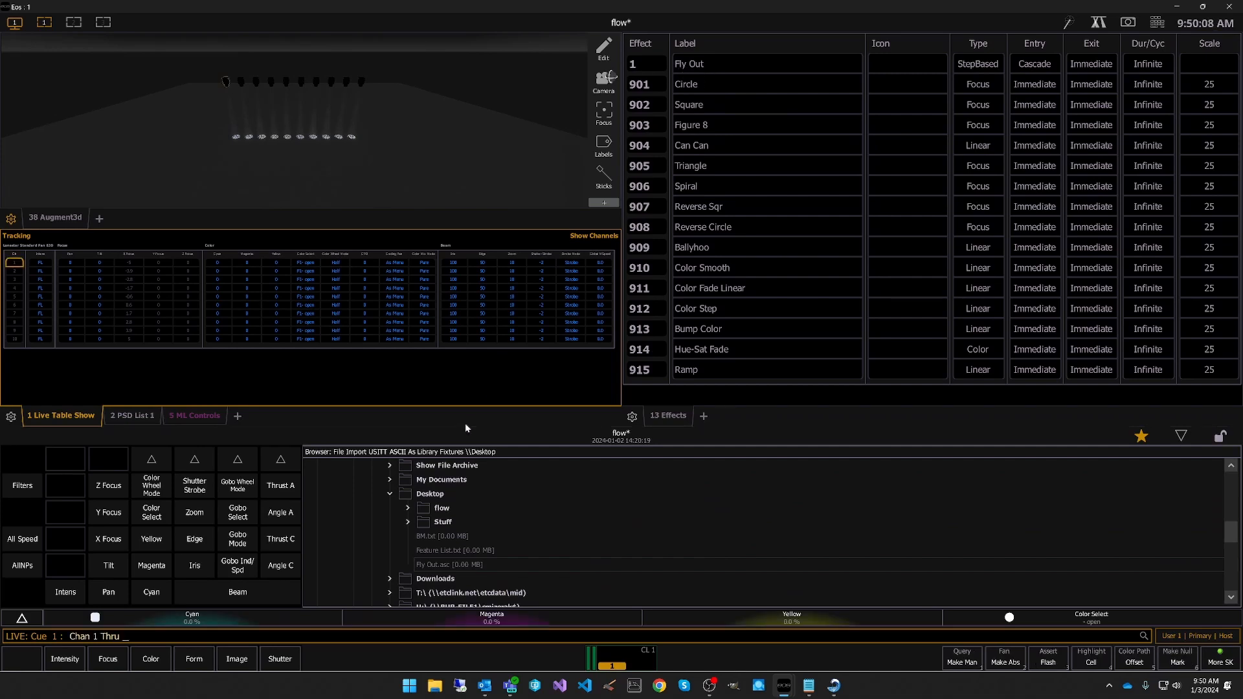
type("10a")
key("BackSpace")
key("e")
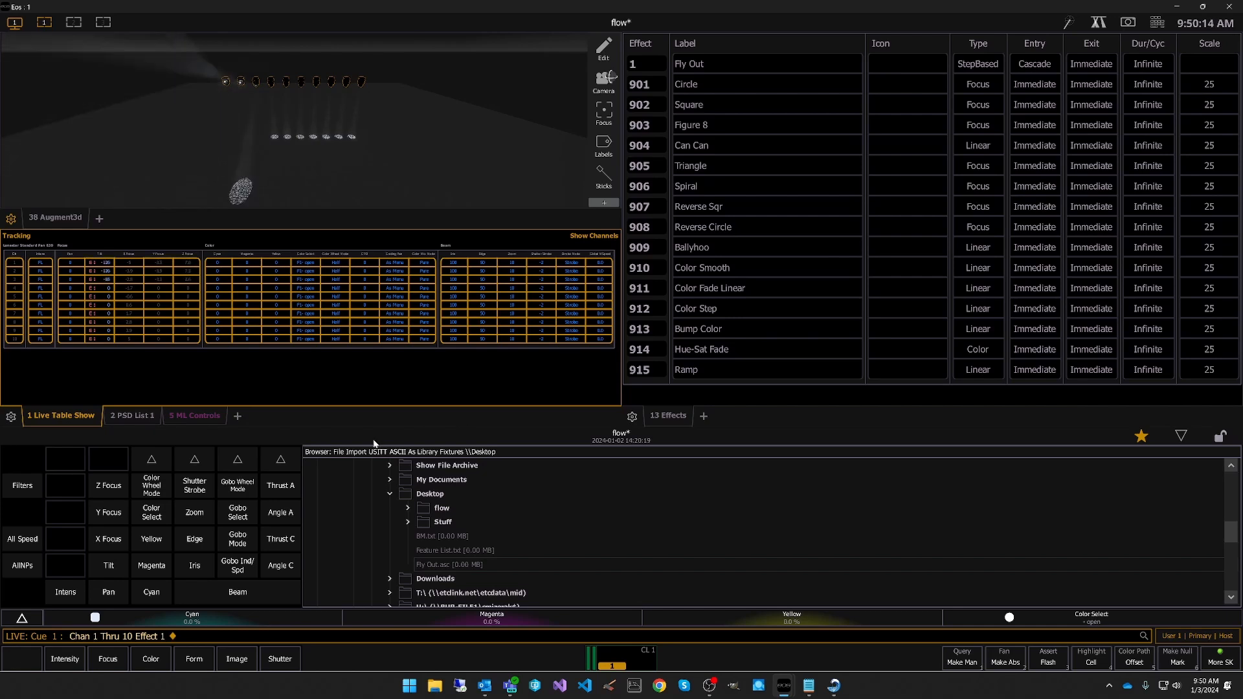
left_click(1183, 437)
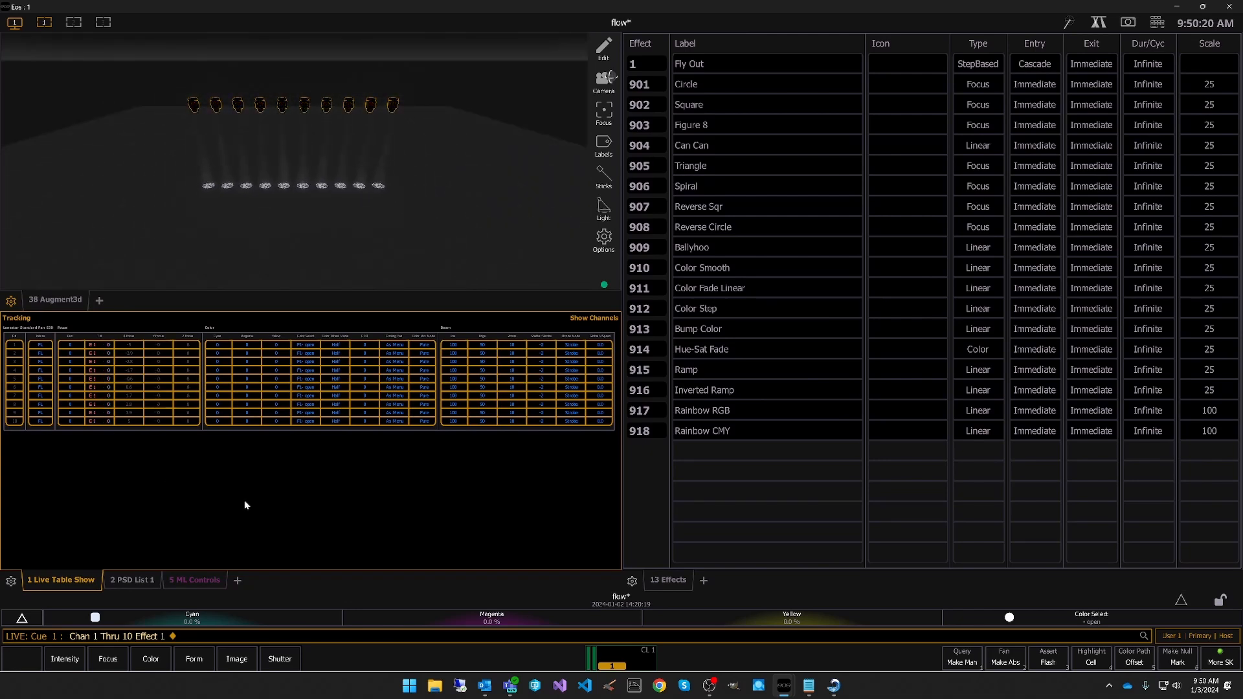
Open effect 1 in blind to examine its step channels, times and tilt states, and return to live.
key("e")
key("e")
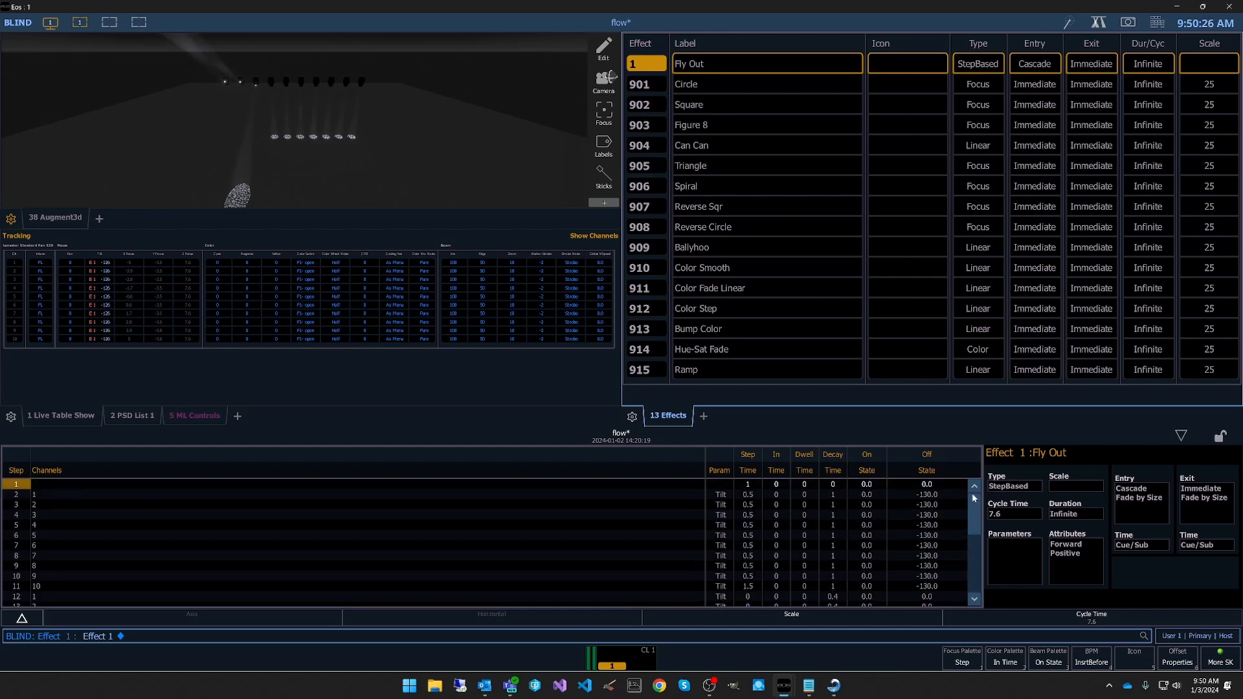
key("F1")
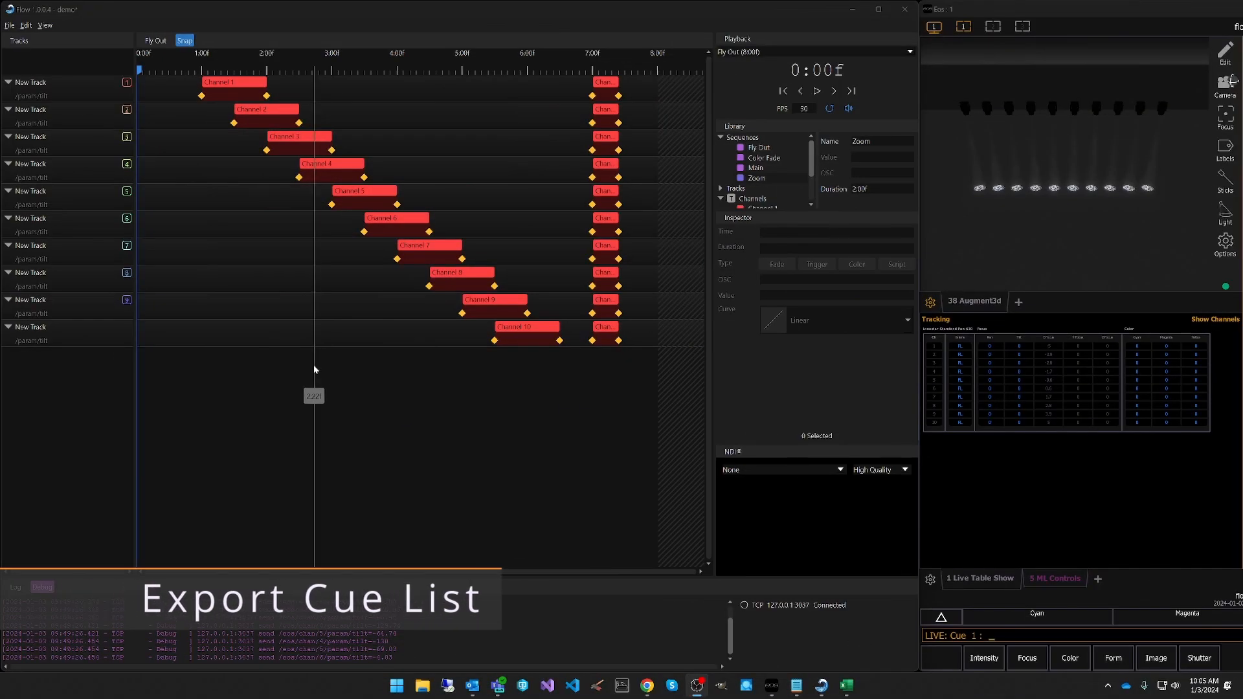
In Flow, export the Fly Out sequence to Documents as an Eos cue list, Fly Out.csv, numbered 1 with 0:00f time offset.
left_click(10, 25)
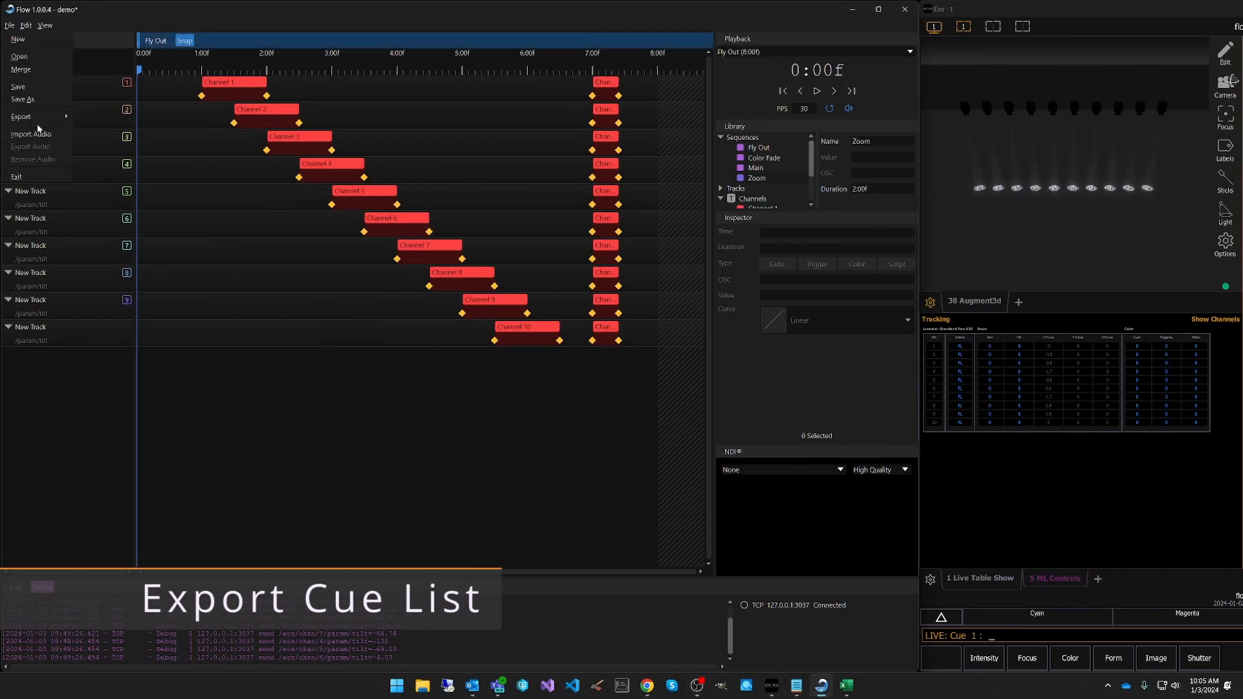
mouse_move(40, 116)
left_click(104, 139)
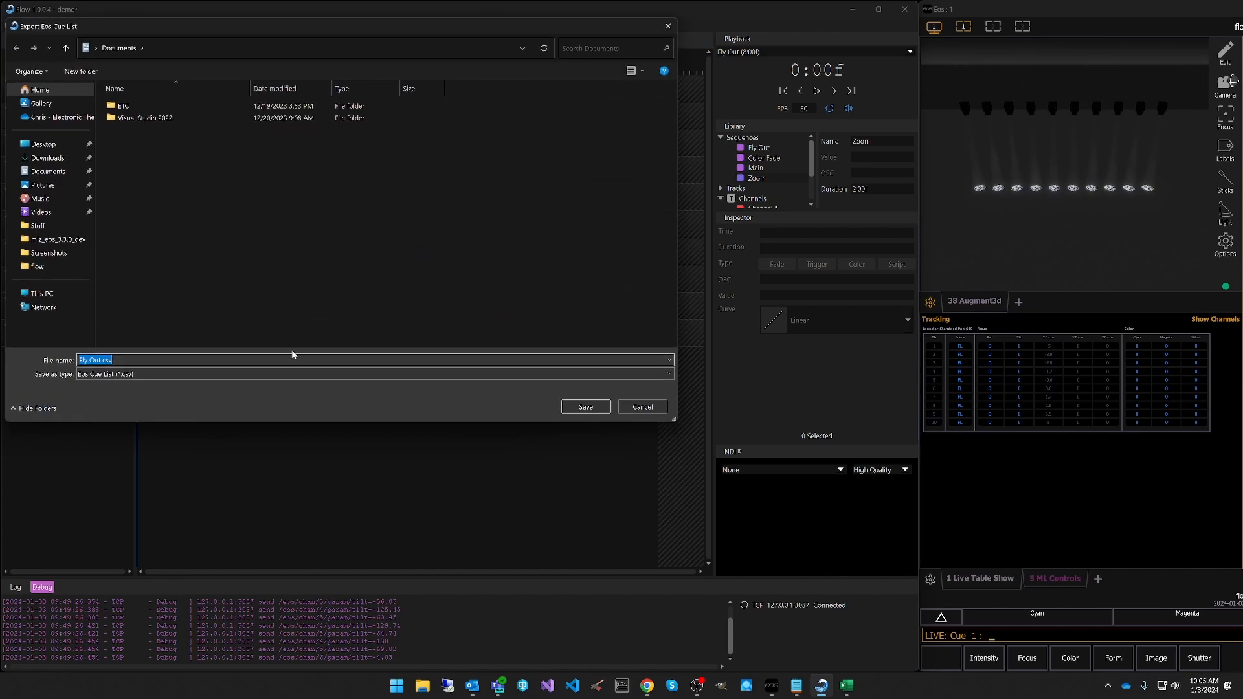
left_click(585, 408)
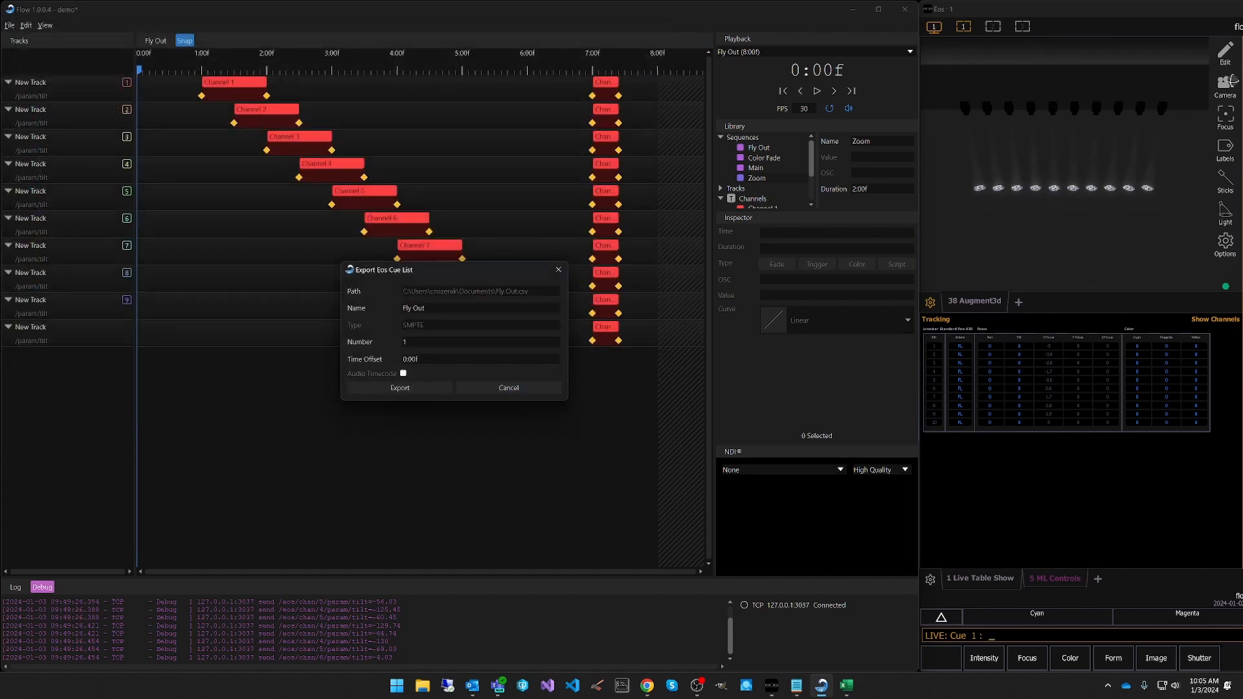
left_click(409, 390)
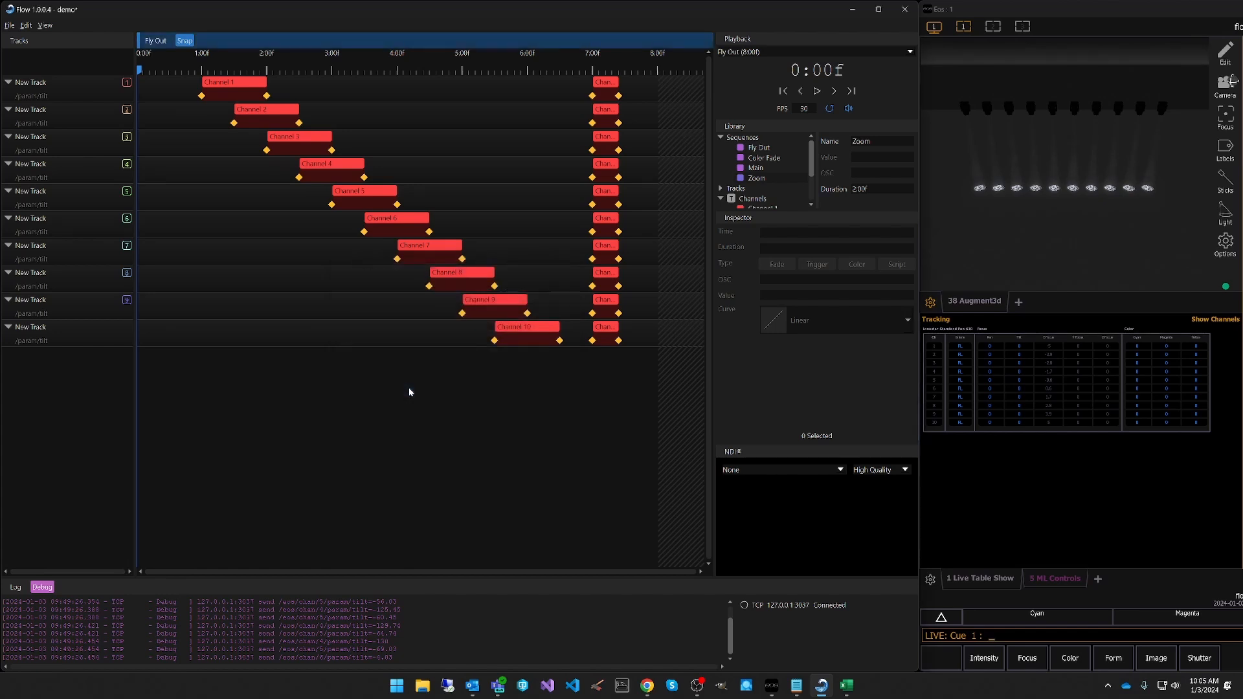
Maximize Eos and switch to Excel to examine the cue levels and targets in Fly Out.csv, minimizing the spreadsheet when done.
double_click(1001, 8)
left_click(850, 688)
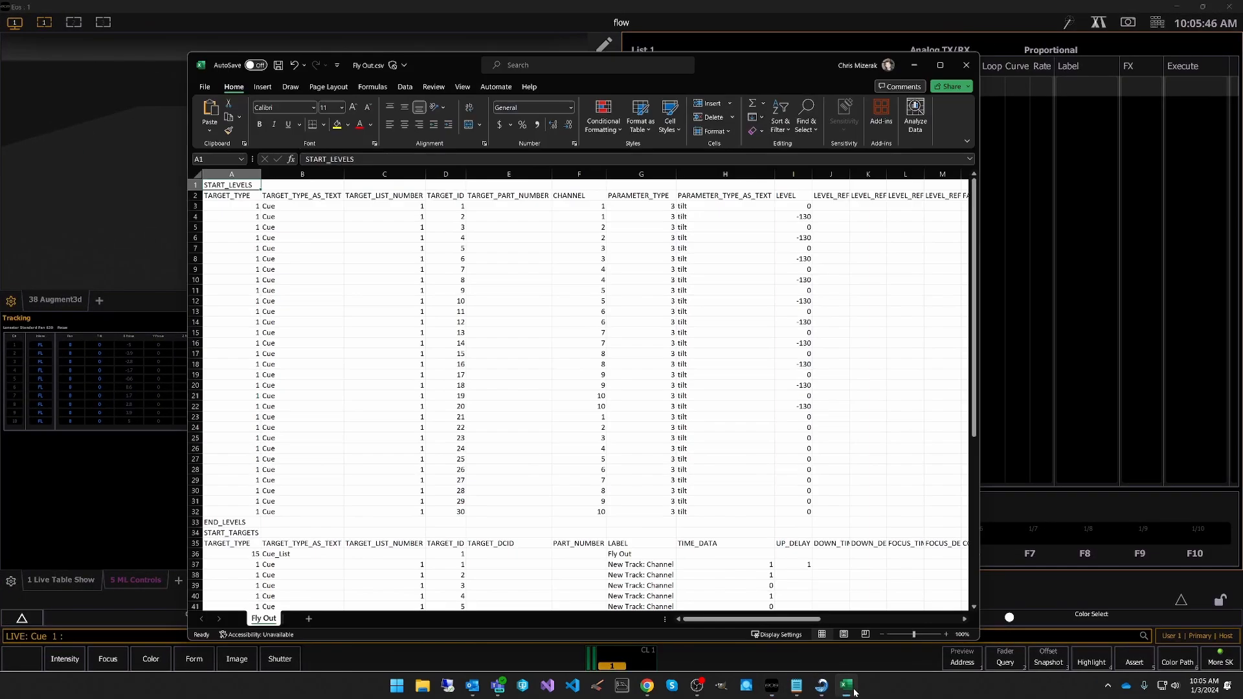
mouse_move(985, 227)
left_mouse_down()
mouse_move(988, 399)
mouse_move(987, 249)
left_mouse_up()
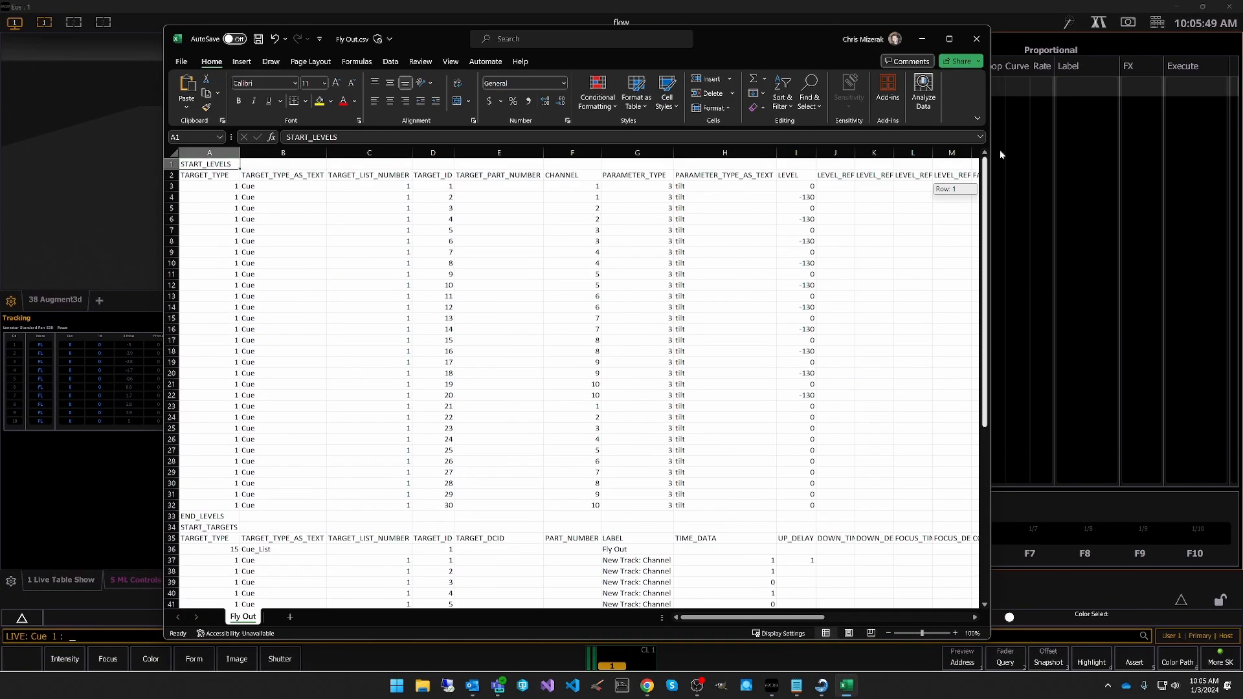
left_click(922, 39)
Import the CSV cue list Fly Out.csv from the Desktop into the Eos show and run it.
left_click(1179, 601)
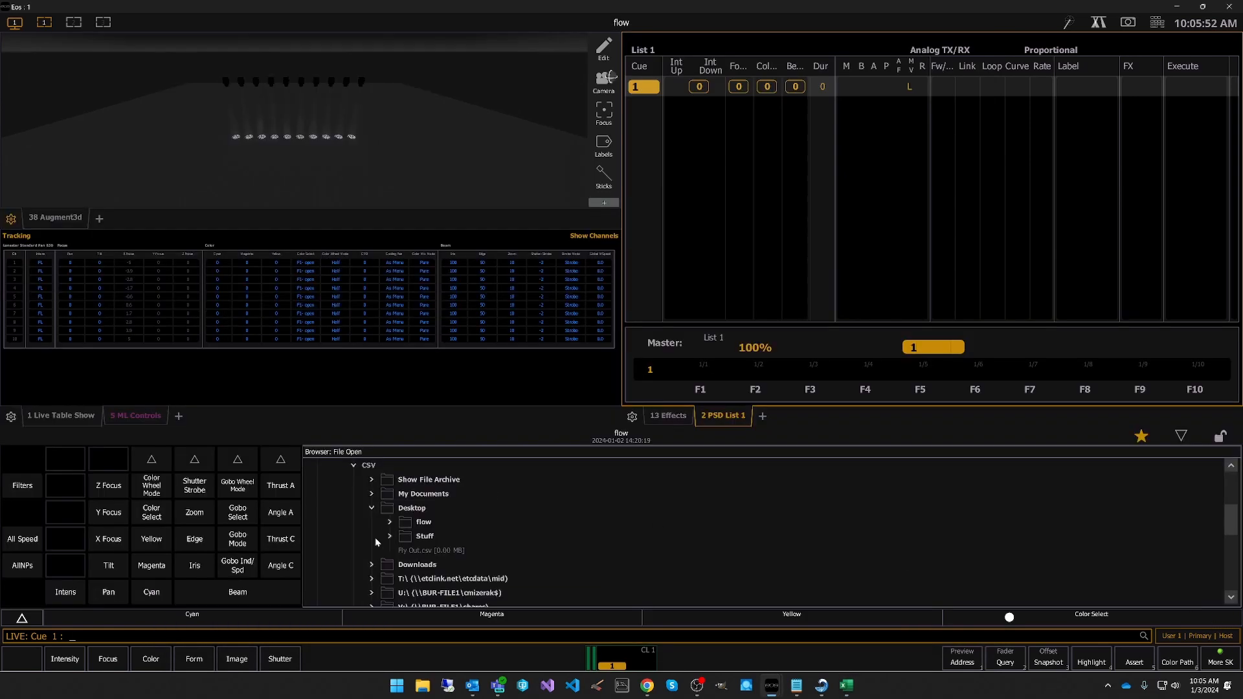
left_click(439, 552)
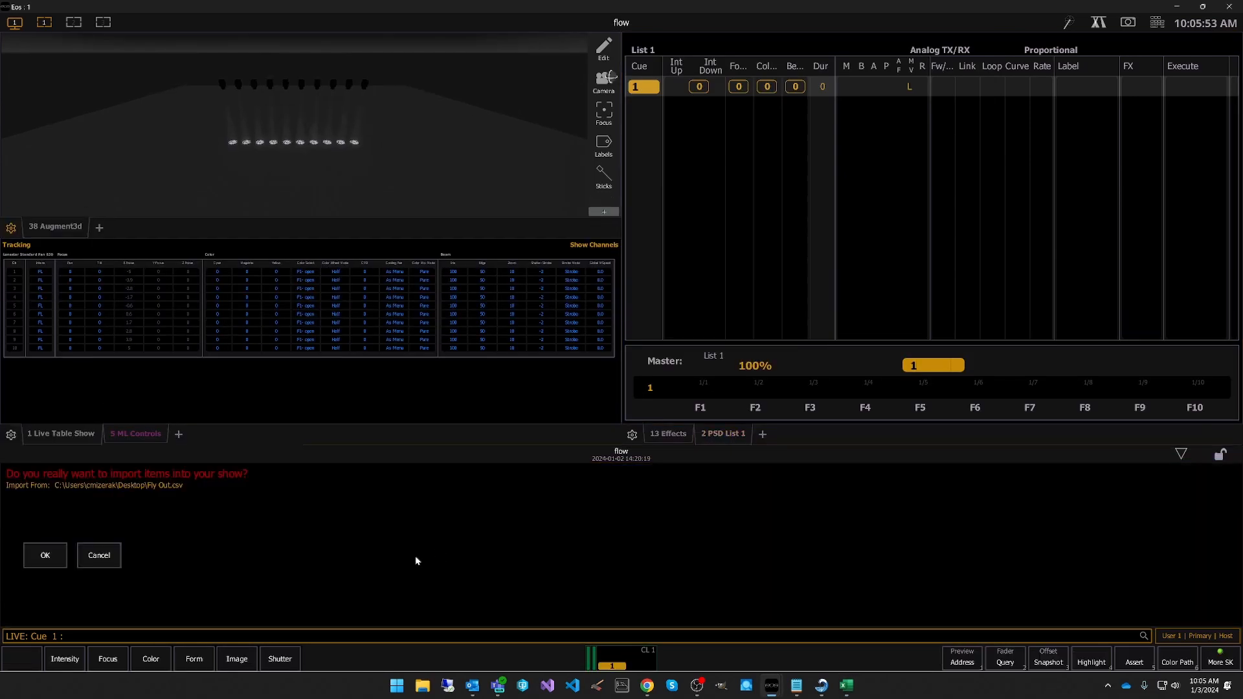
left_click(47, 555)
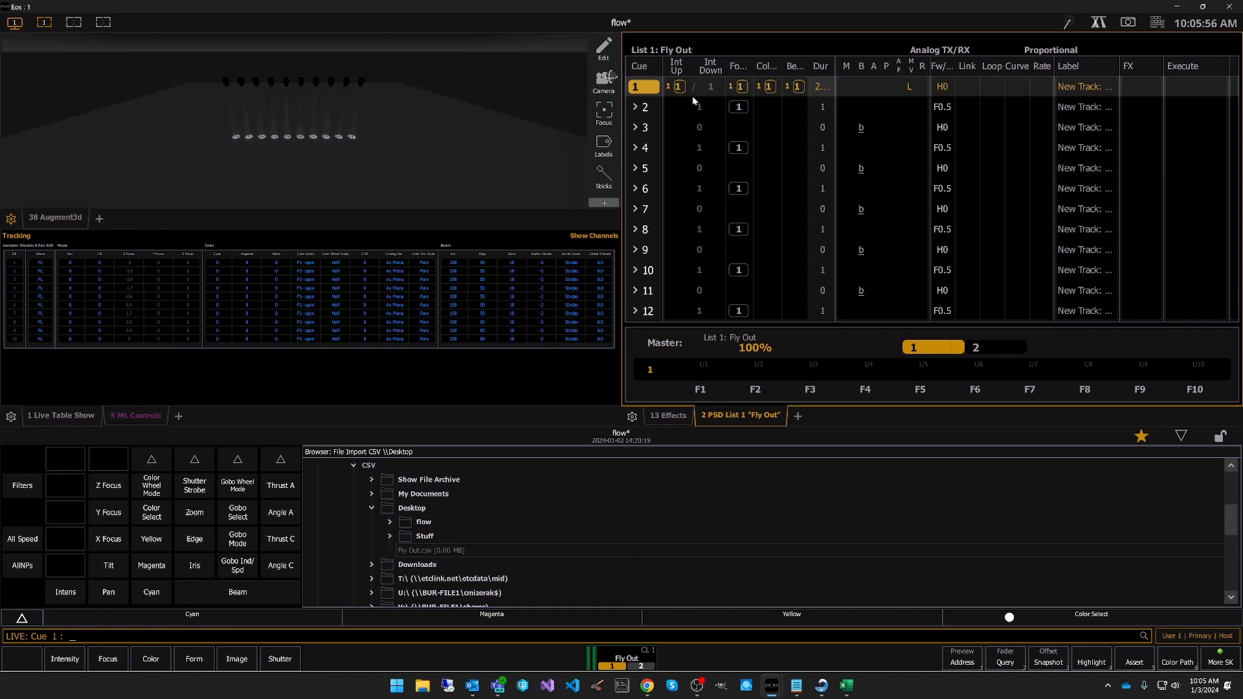
left_click(533, 427)
key("ctrl+space")
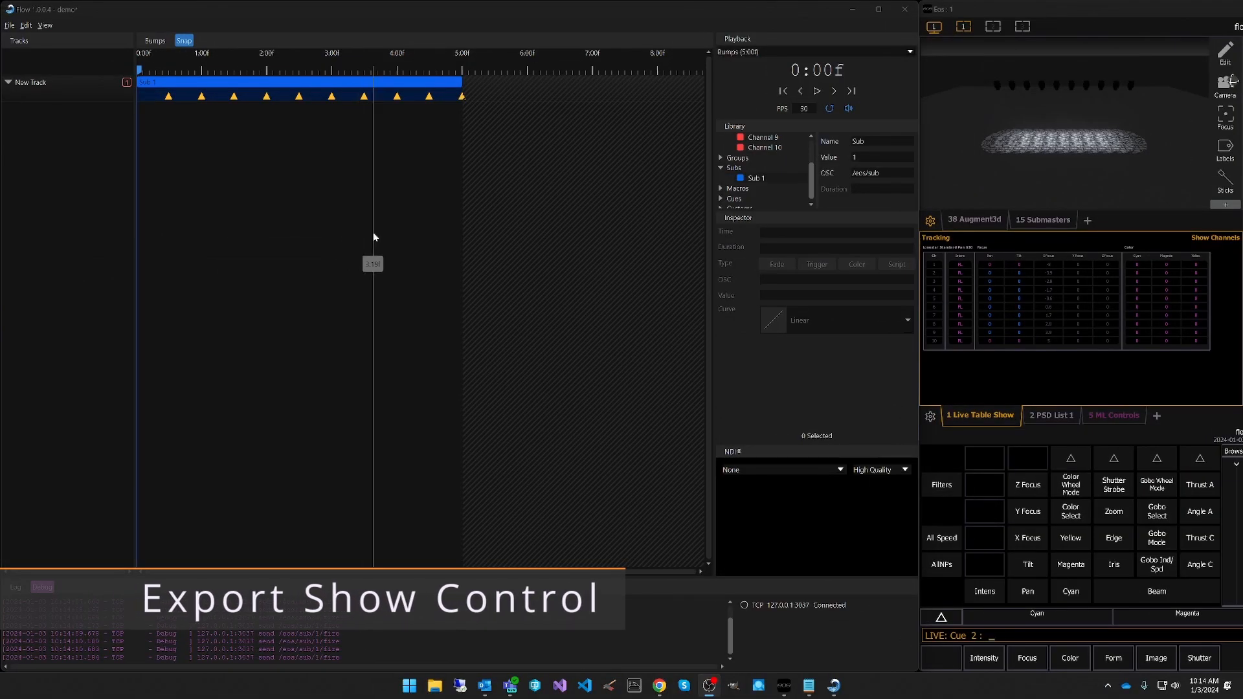
In Flow, play and pause the Bumps sequence and export it to the Desktop as Eos show control, Bumps.csv, type SMPTE, number 1, offset 0:00f.
left_click(818, 93)
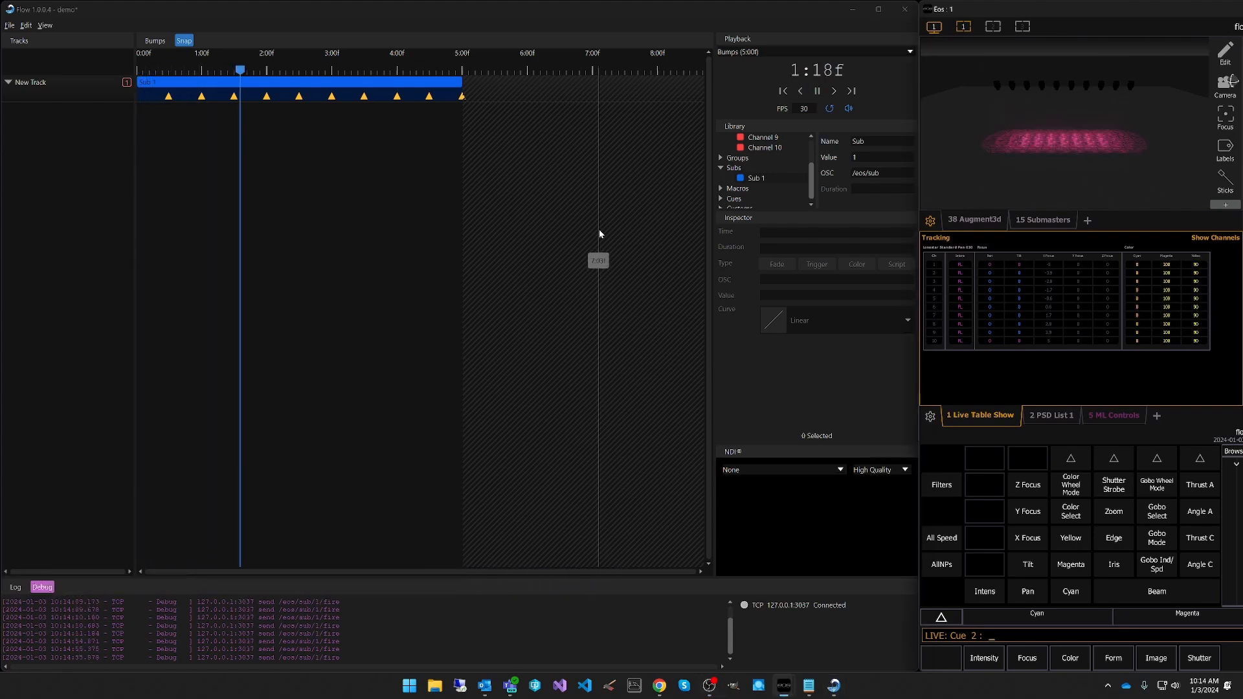
left_click(817, 92)
left_click(9, 25)
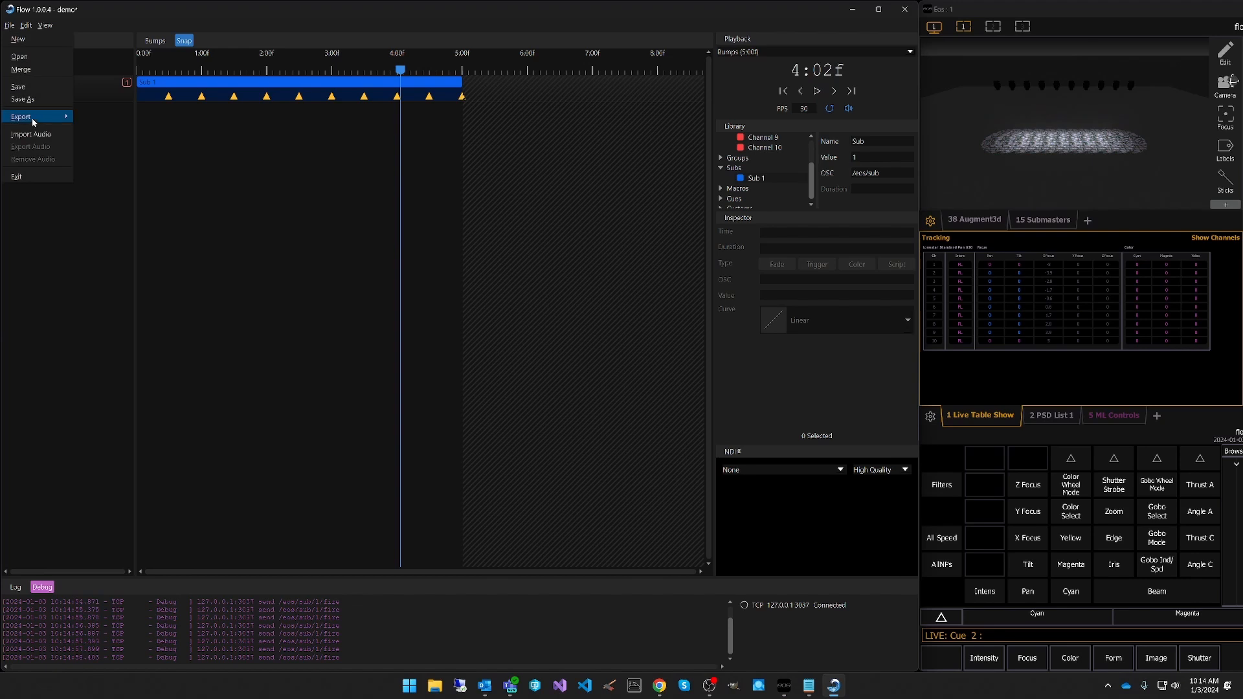
mouse_move(32, 122)
left_click(104, 117)
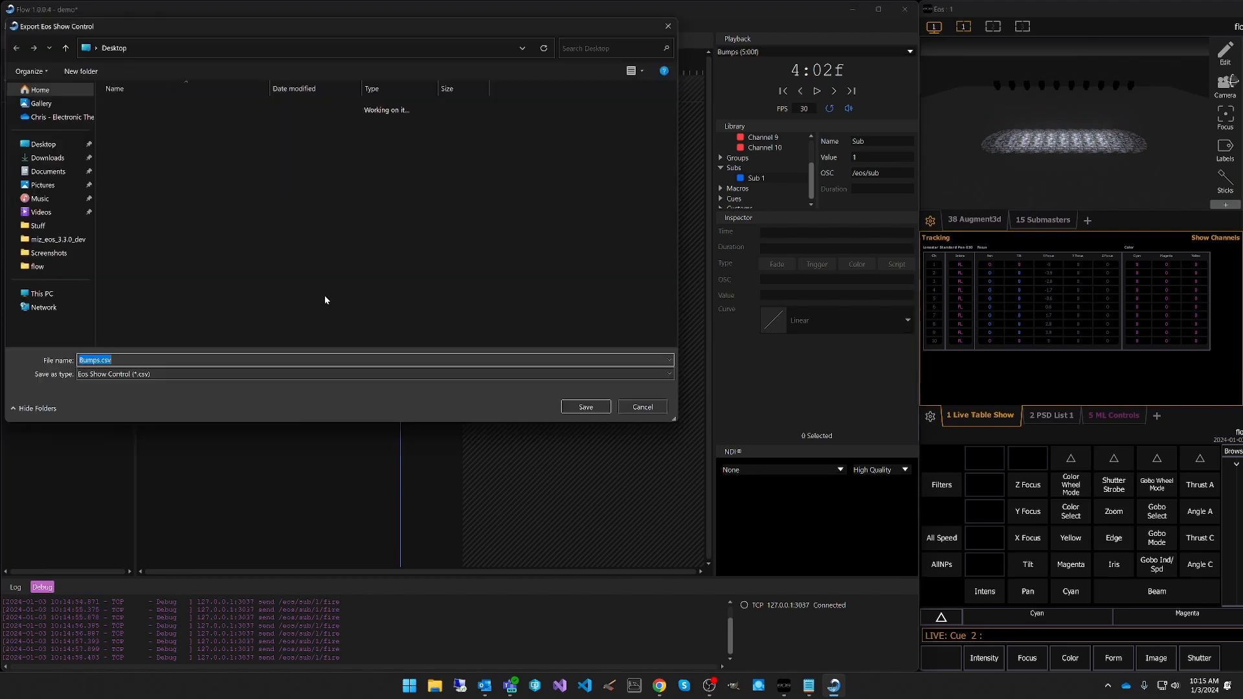
left_click(583, 408)
left_click(653, 344)
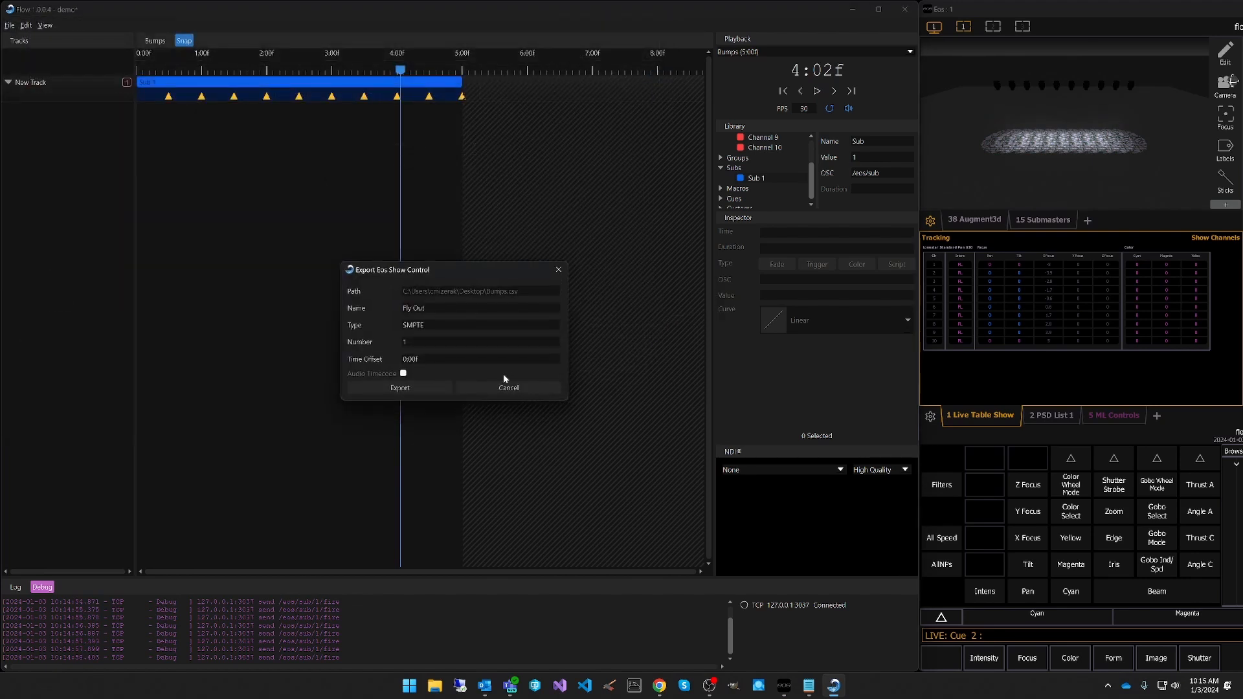
left_click(415, 392)
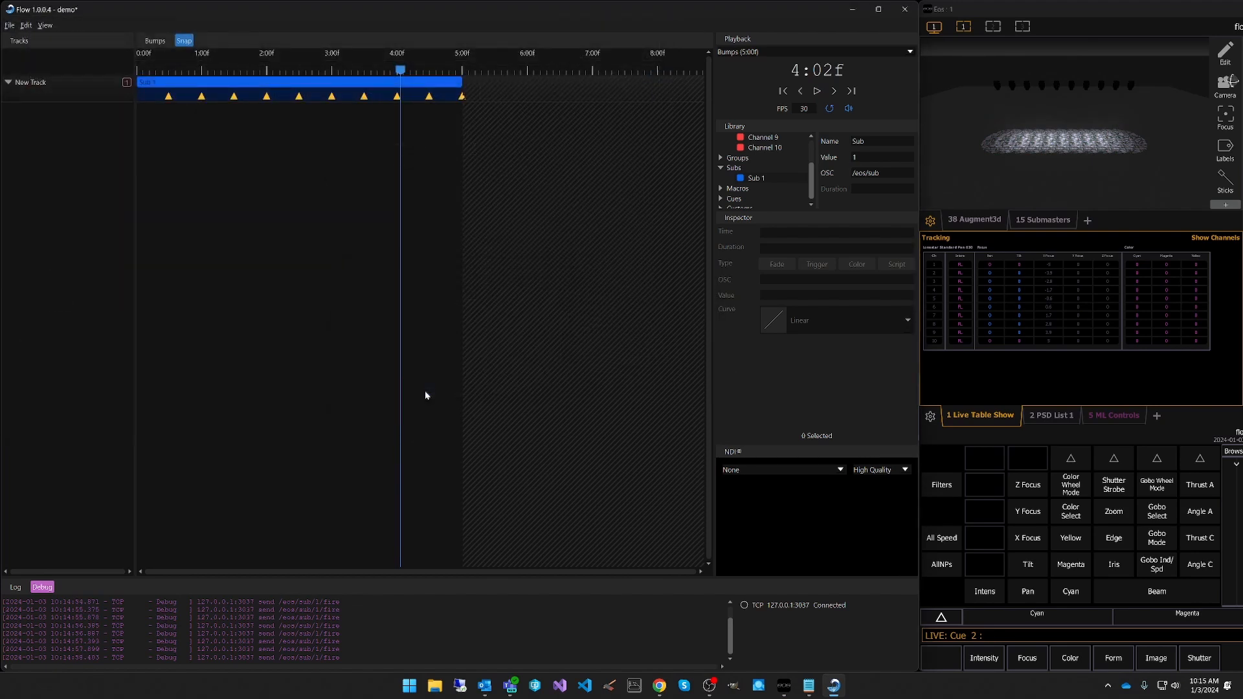
Switch to a maximized Eos window and import the CSV file Bumps.csv from the Desktop into the show.
double_click(1049, 11)
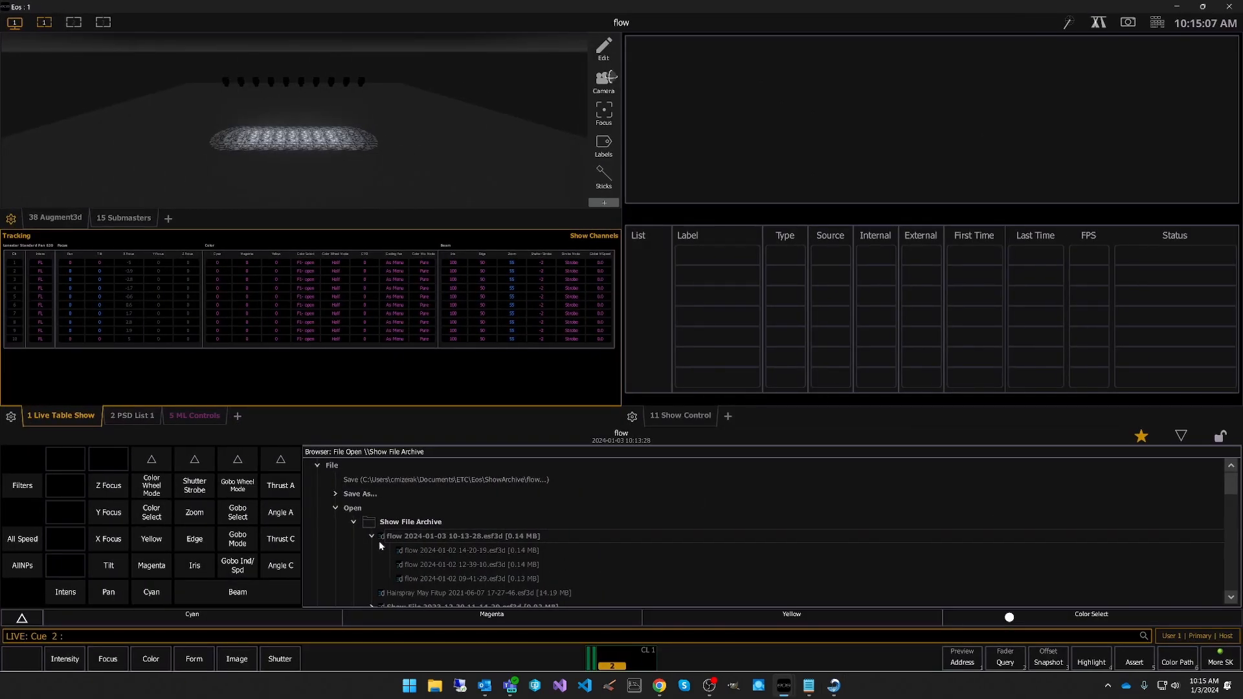
left_click(335, 508)
scroll(353, 537, "down", 9)
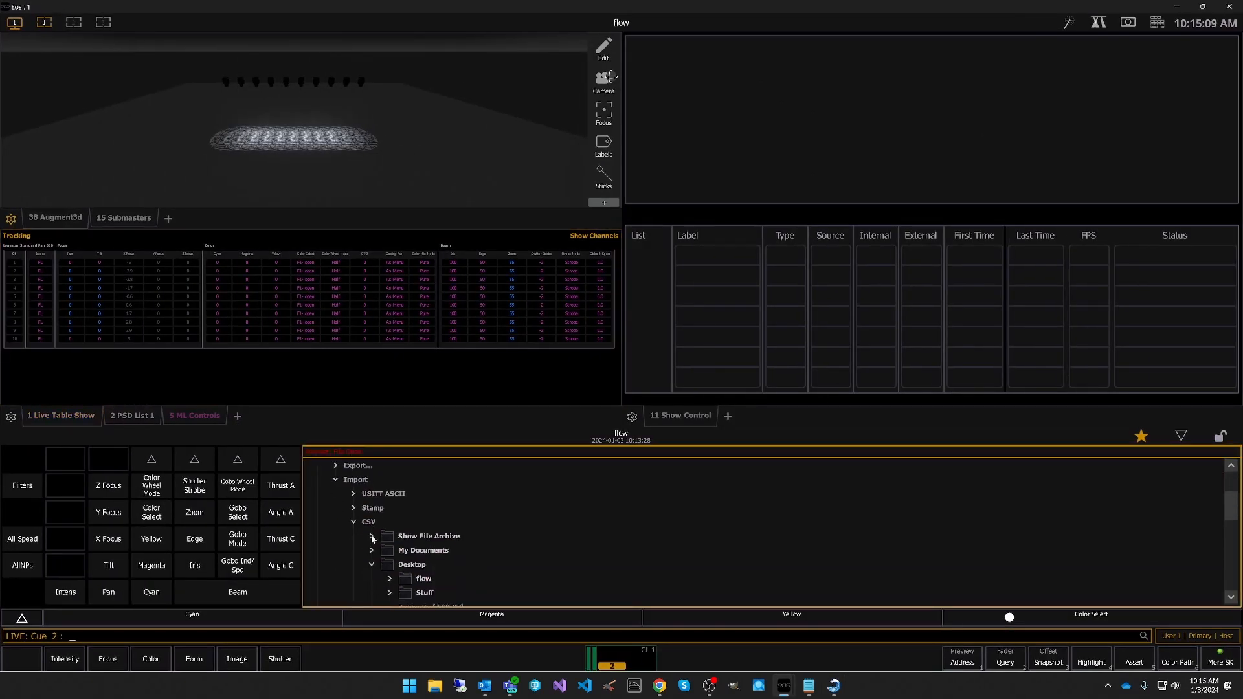
left_click(422, 566)
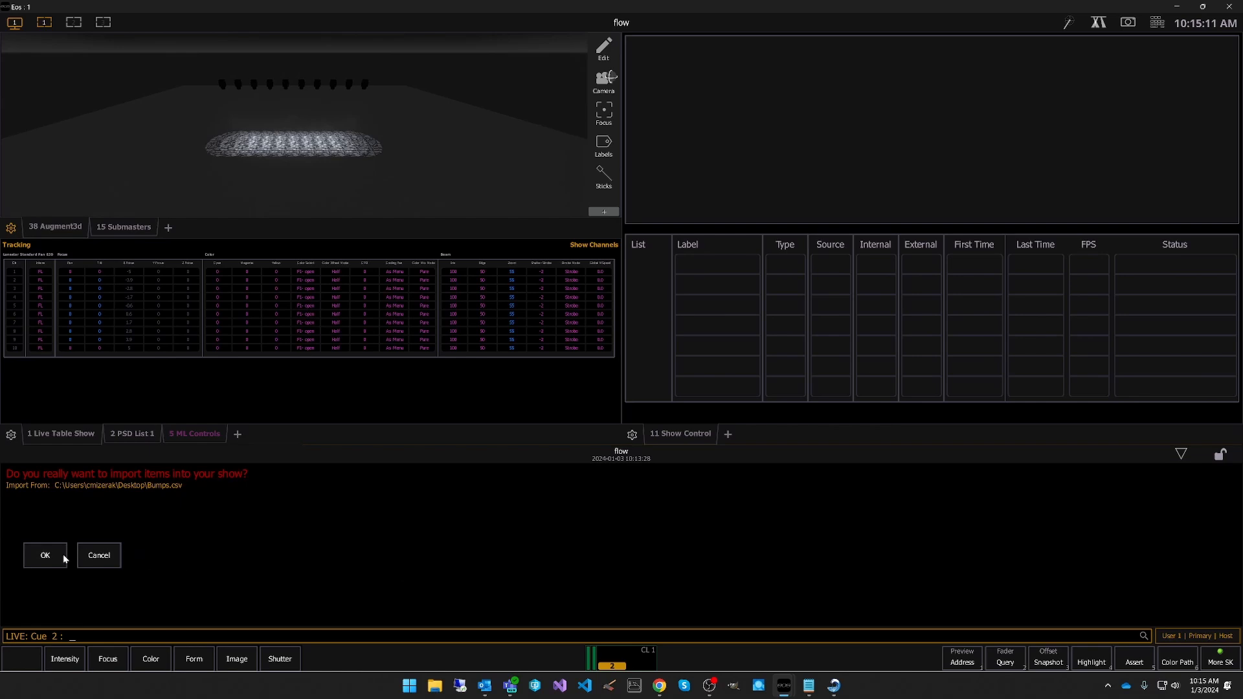
left_click(46, 556)
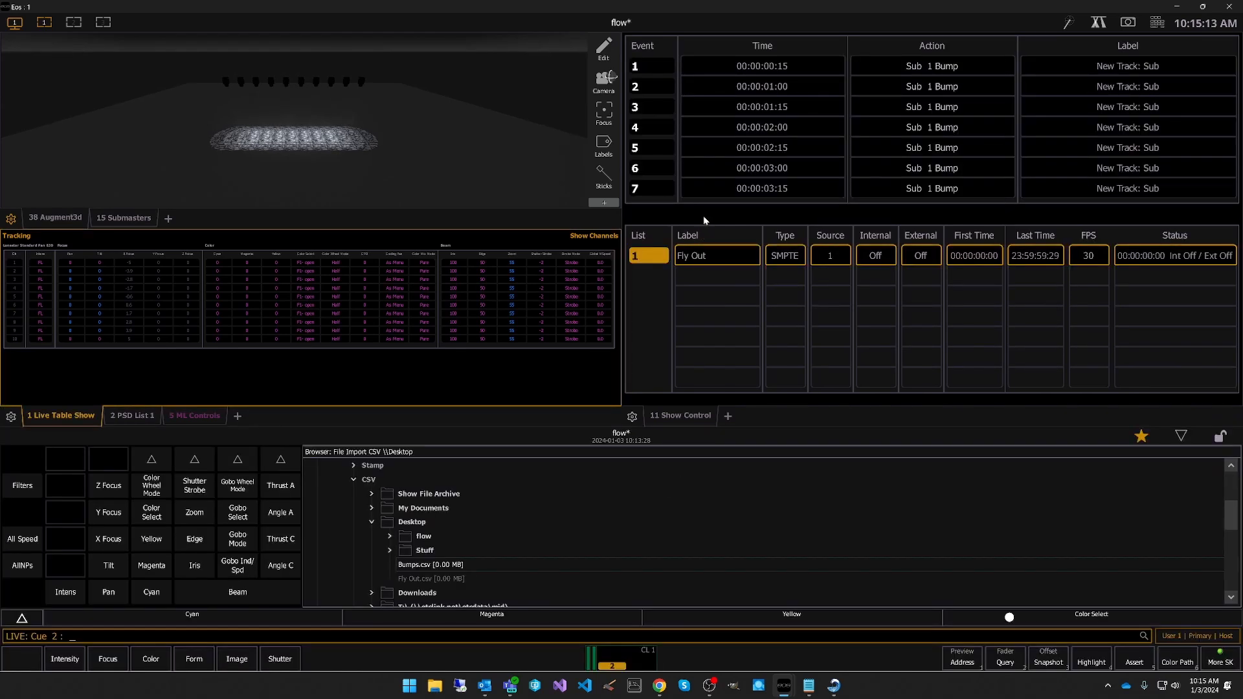
Examine the times and actions of the imported events in show control list 1.
left_click(703, 216)
scroll(858, 134, "down", 6)
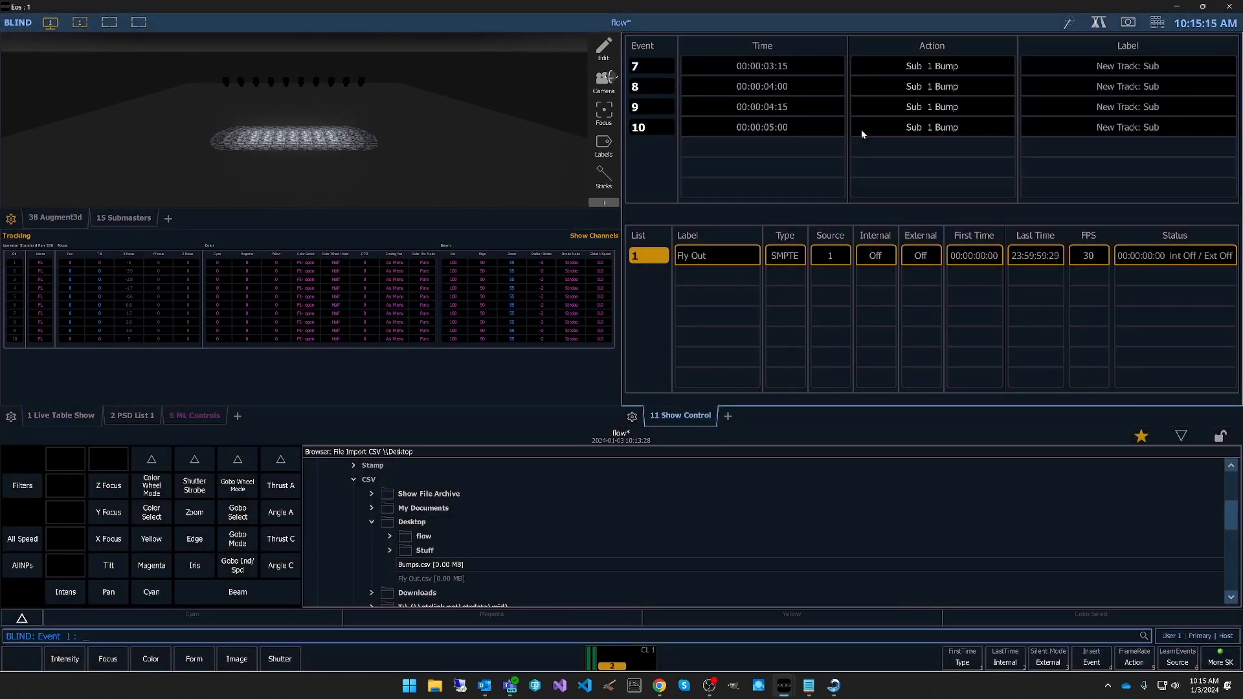
scroll(865, 133, "up", 5)
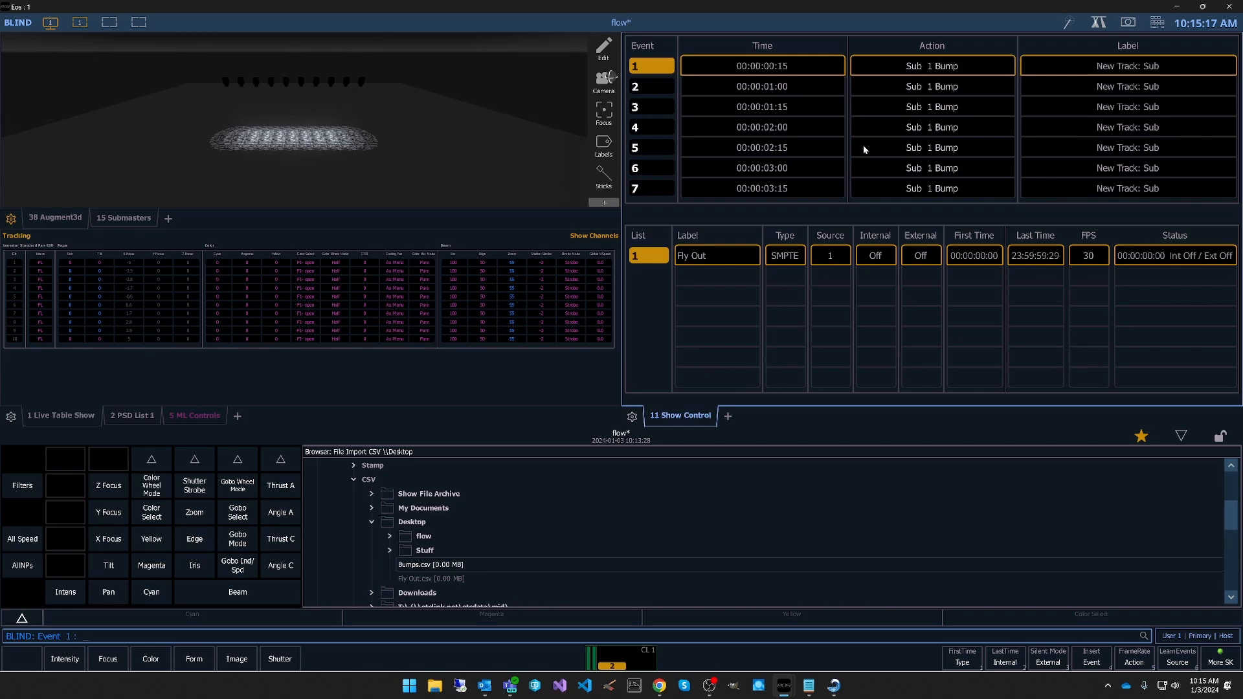